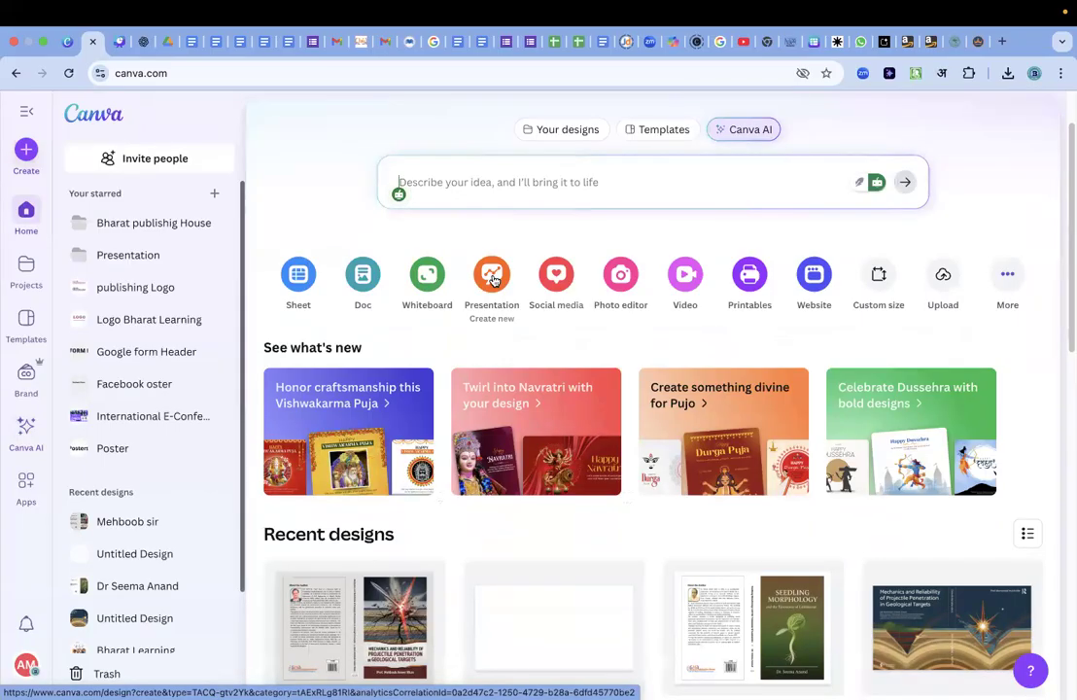
Create a new blank presentation design and select its empty page.
left_click(493, 279)
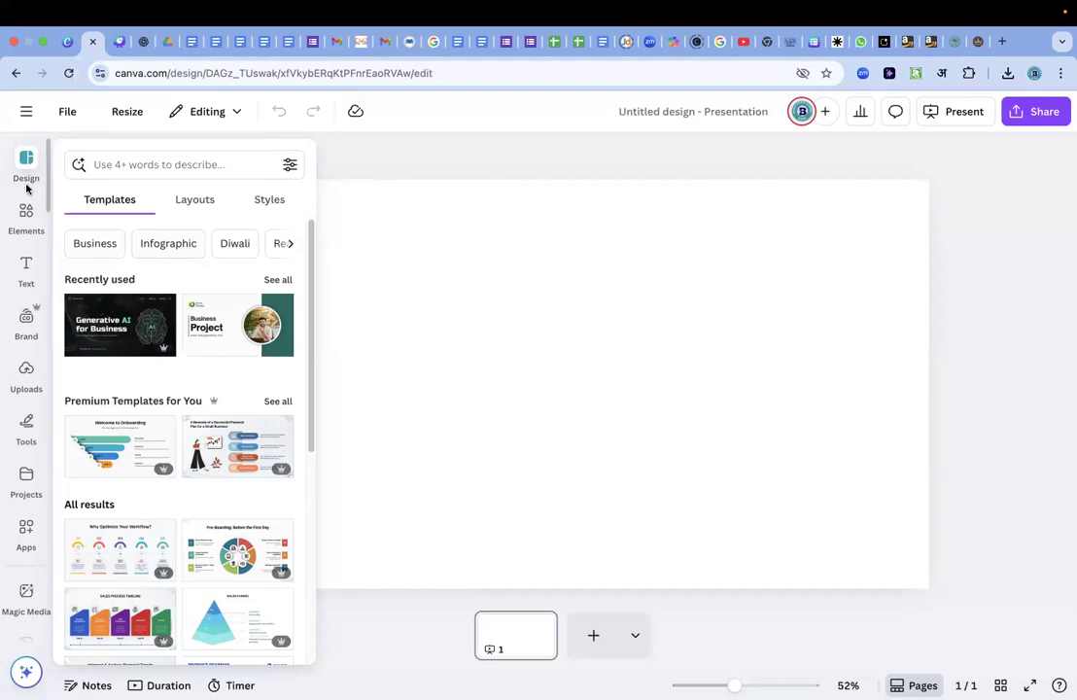
left_click(578, 297)
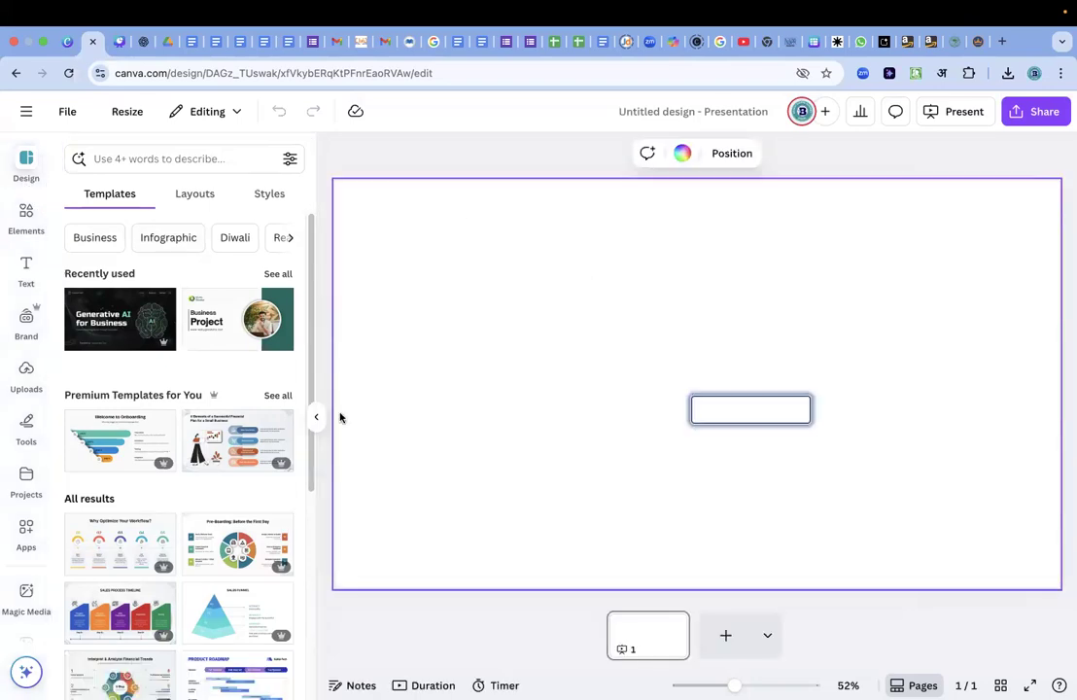
Browse the presentation templates and layouts, and bring up the recent template searches.
scroll(224, 472, "down", 8)
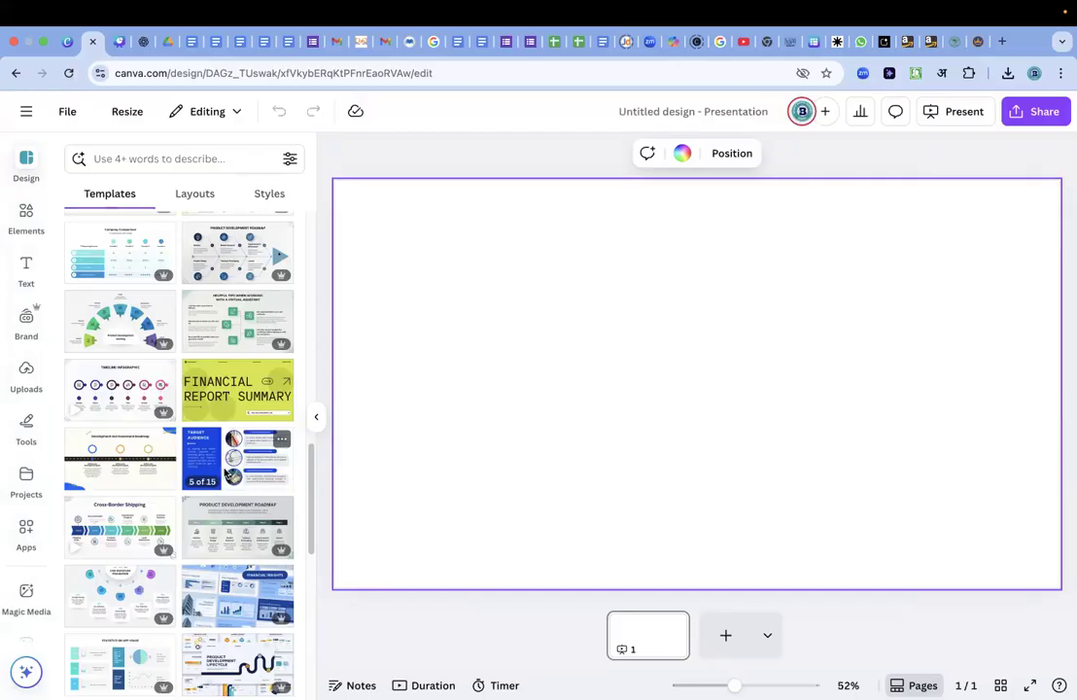
scroll(225, 473, "up", 15)
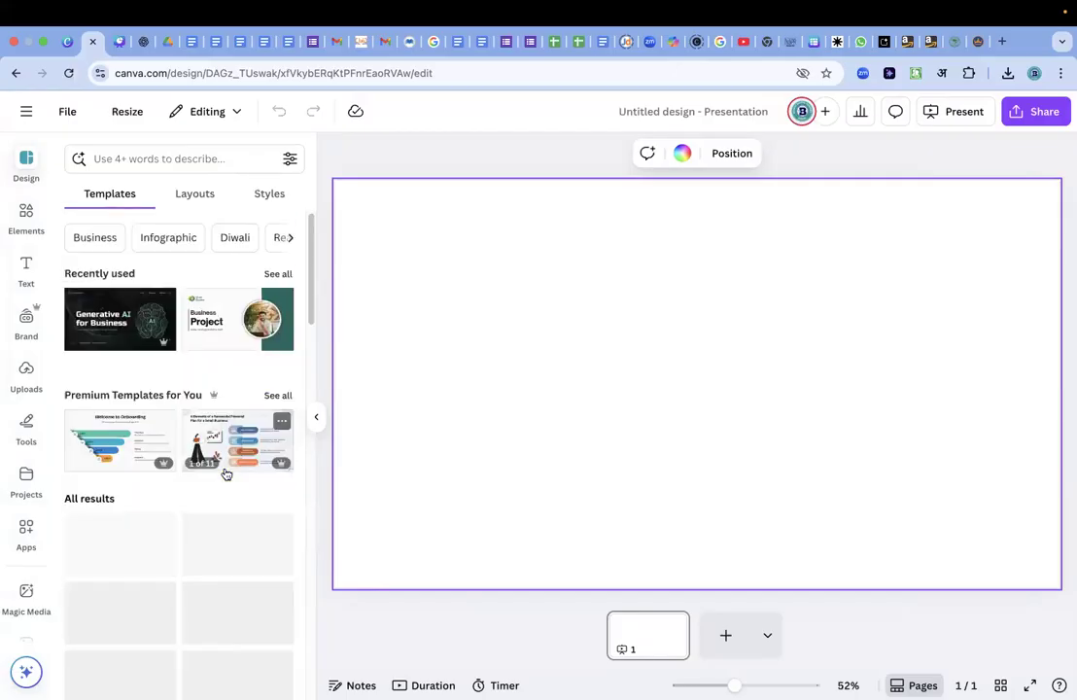
left_click(181, 192)
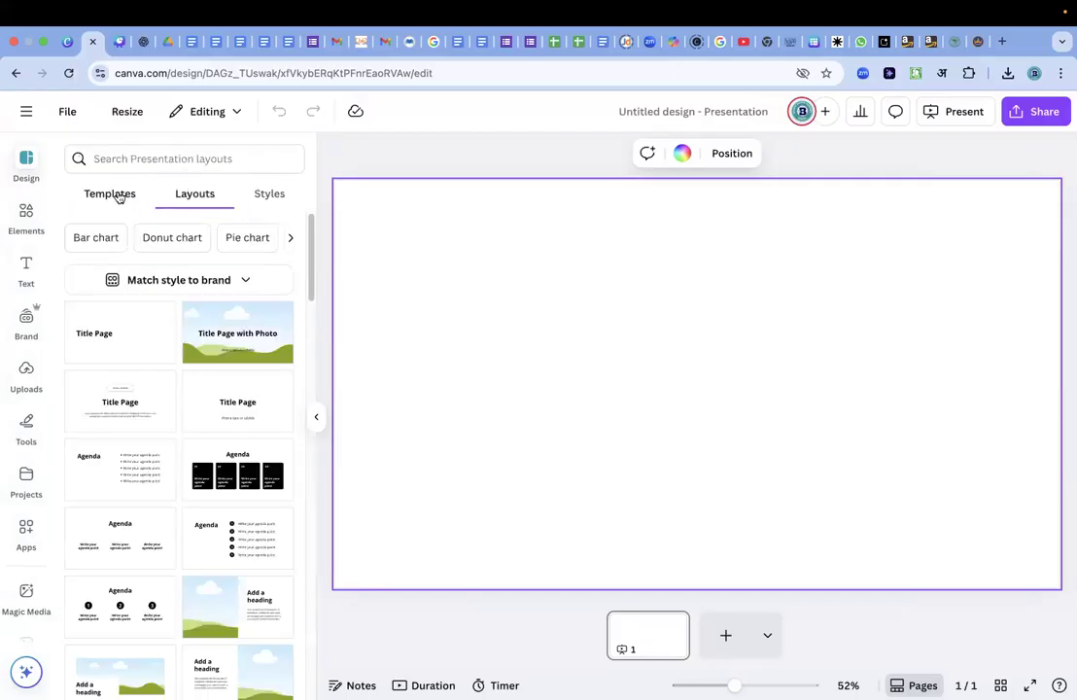
left_click(118, 198)
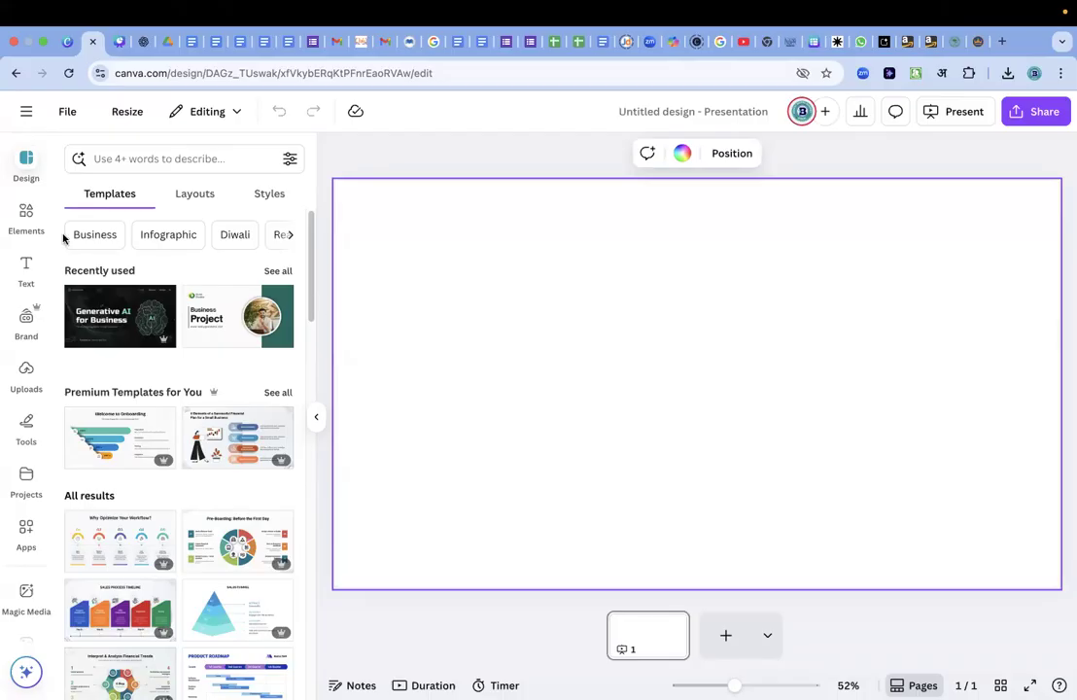
left_click(194, 165)
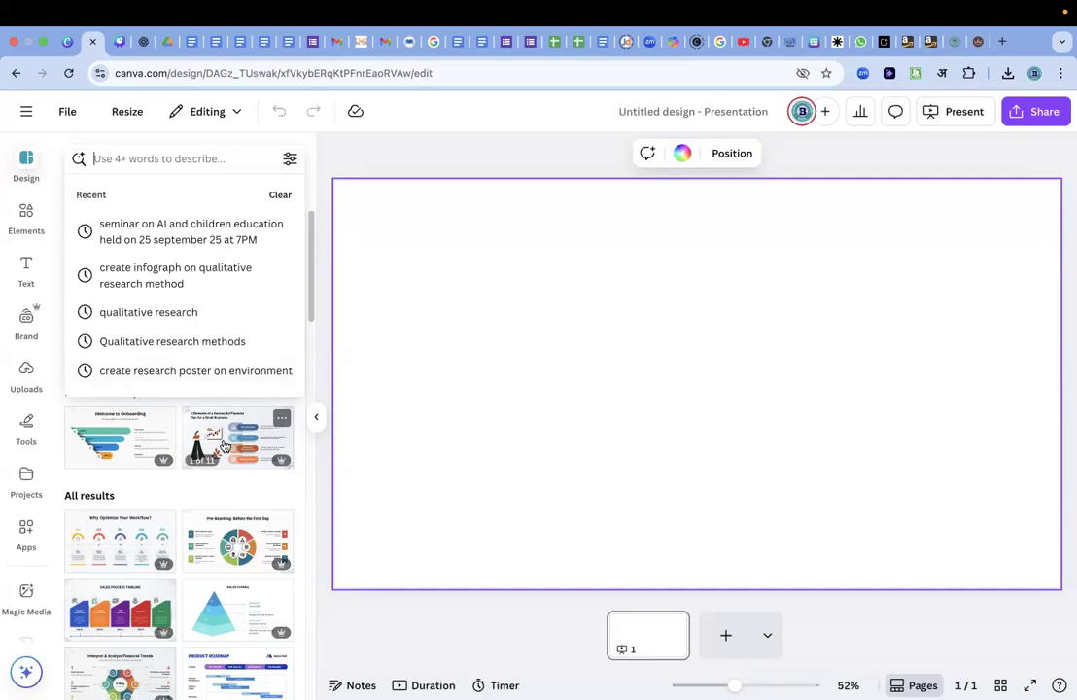
scroll(223, 446, "down", 10)
scroll(224, 457, "up", 10)
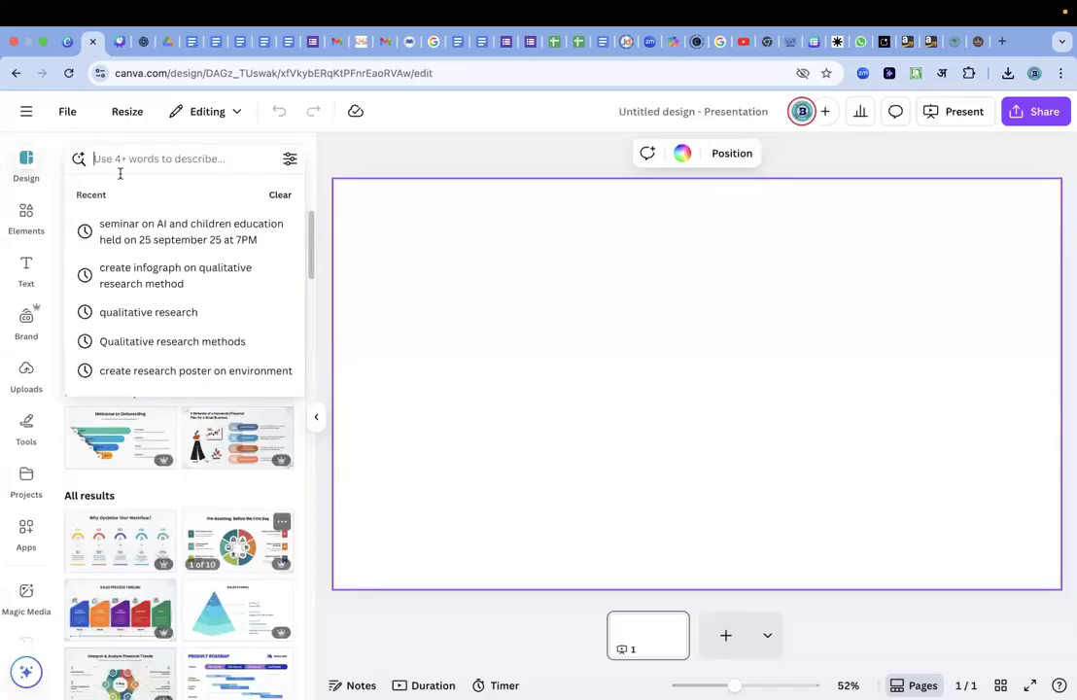
Switch to the "Three week Certificate Course Canva with AI" presentation and view its Day-Wise Topics slide on page 5.
left_click(66, 43)
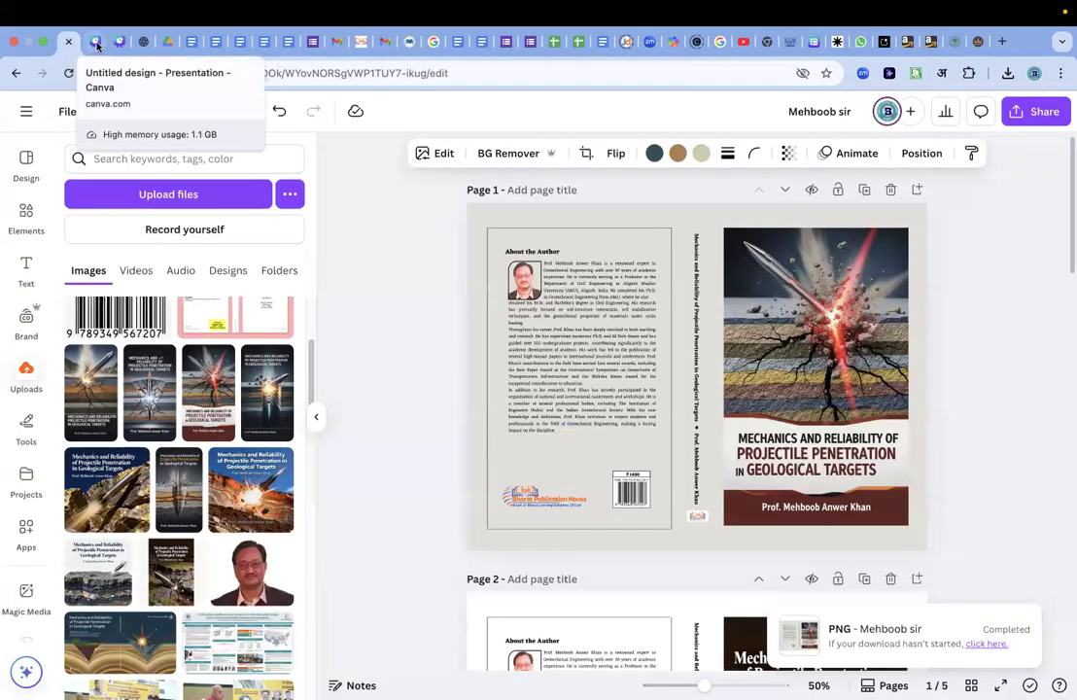
left_click(92, 43)
left_click(118, 43)
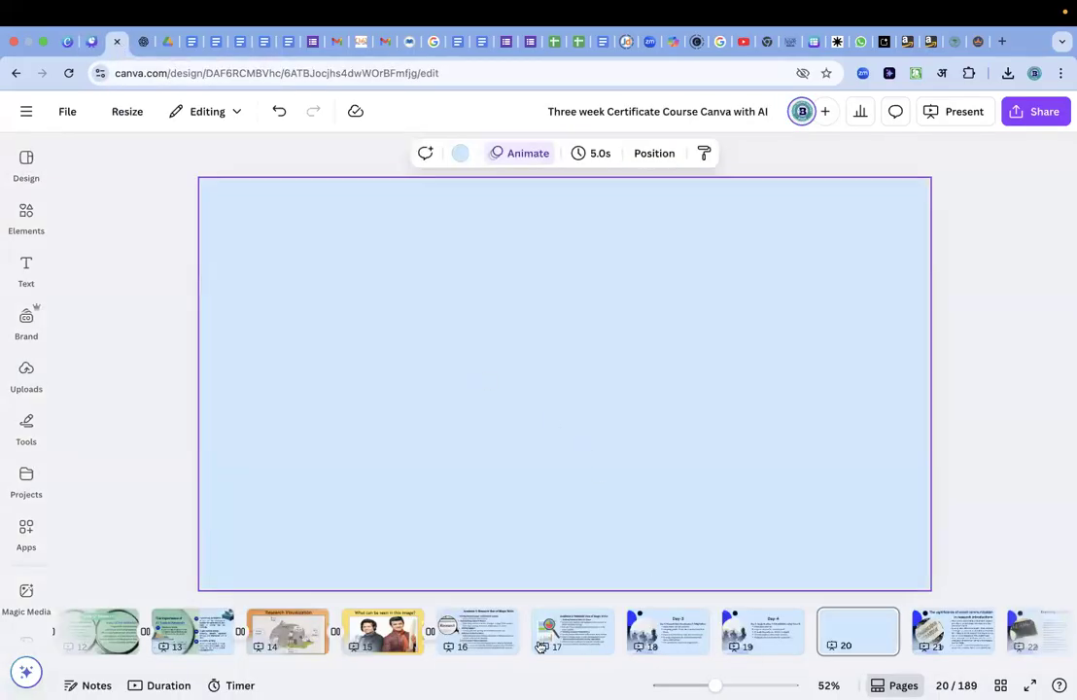
left_click(488, 649)
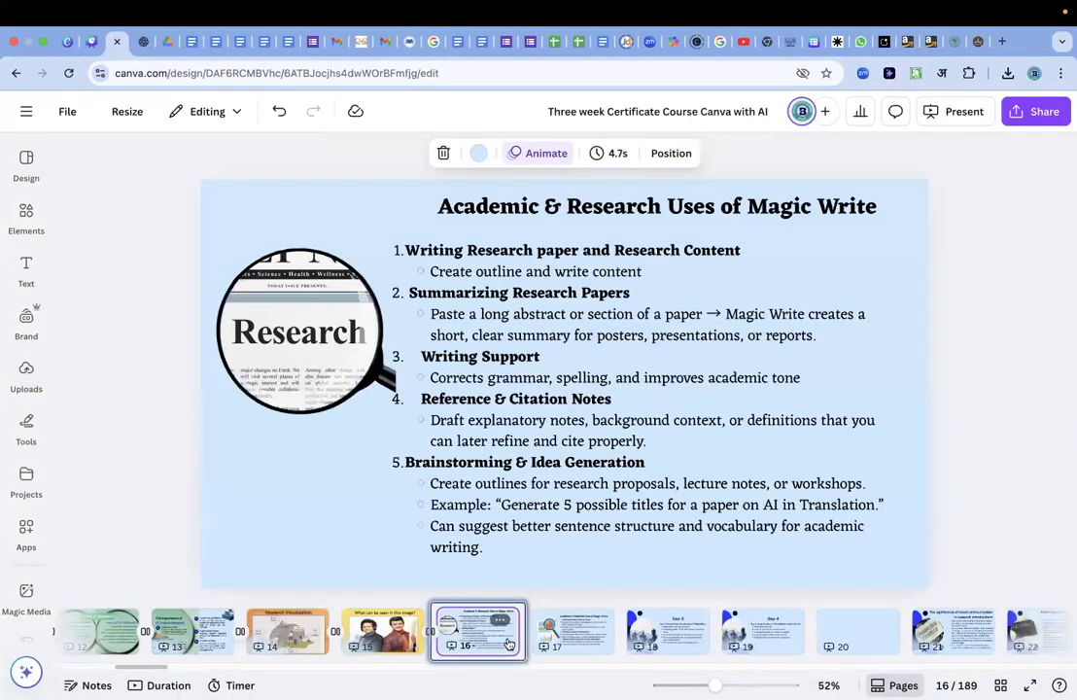
scroll(440, 643, "left", 1)
scroll(439, 642, "left", 5)
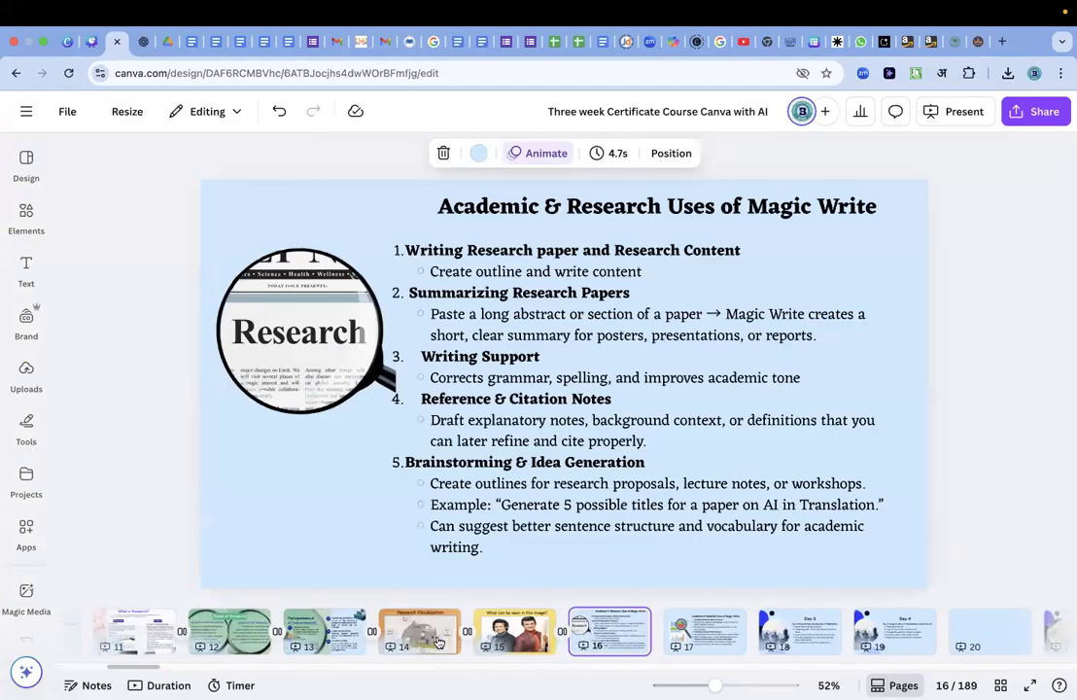
scroll(440, 643, "right", 3)
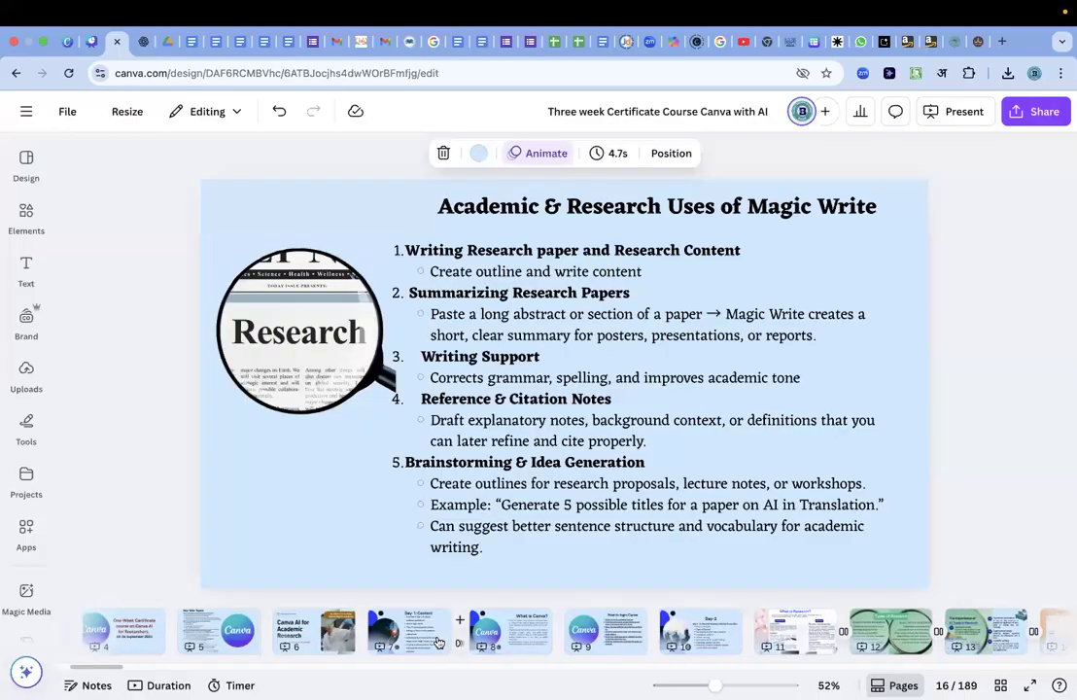
scroll(439, 642, "left", 3)
left_click(468, 645)
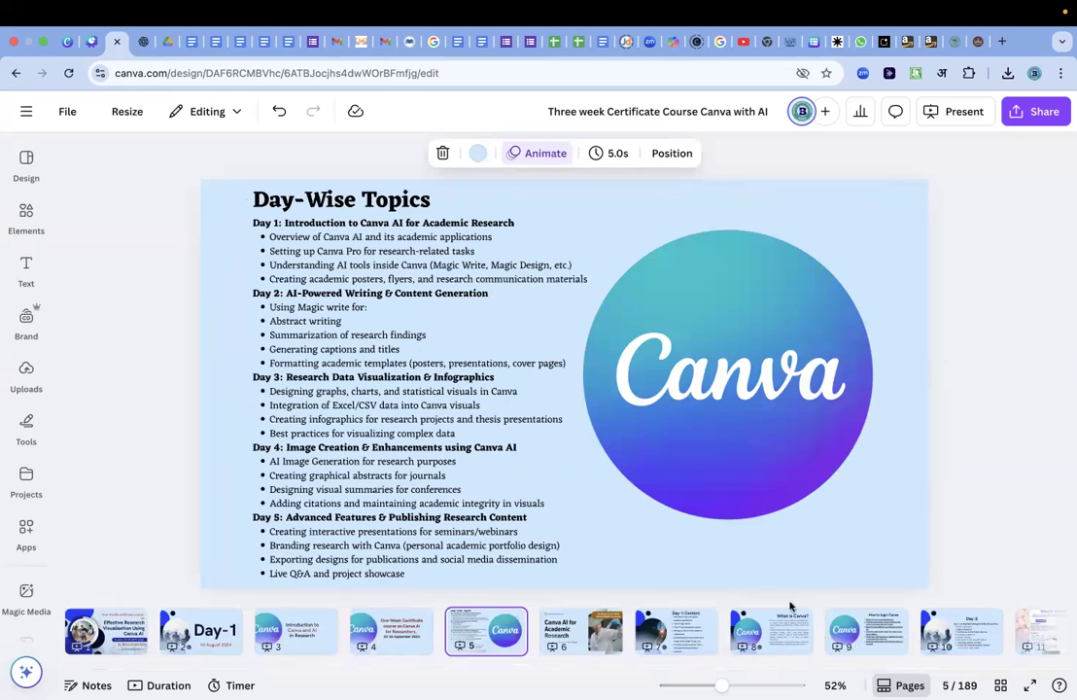
left_click(775, 570)
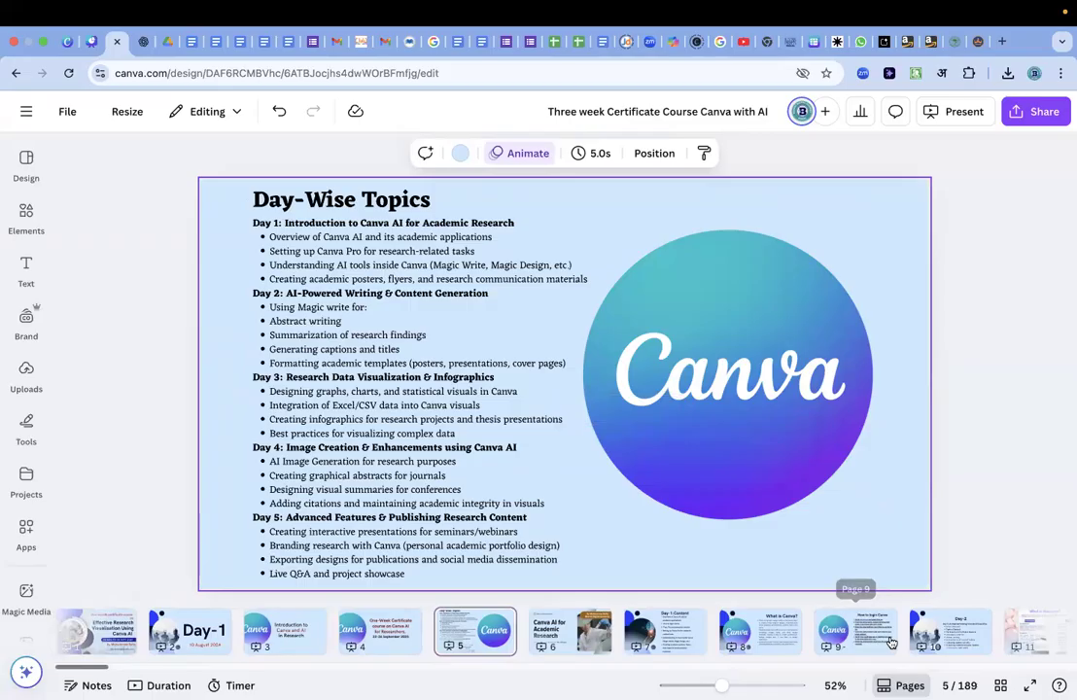
Open the Day-4 slide on page 19 and highlight its topic list on image creation and enhancements.
scroll(891, 642, "right", 5)
scroll(892, 642, "right", 5)
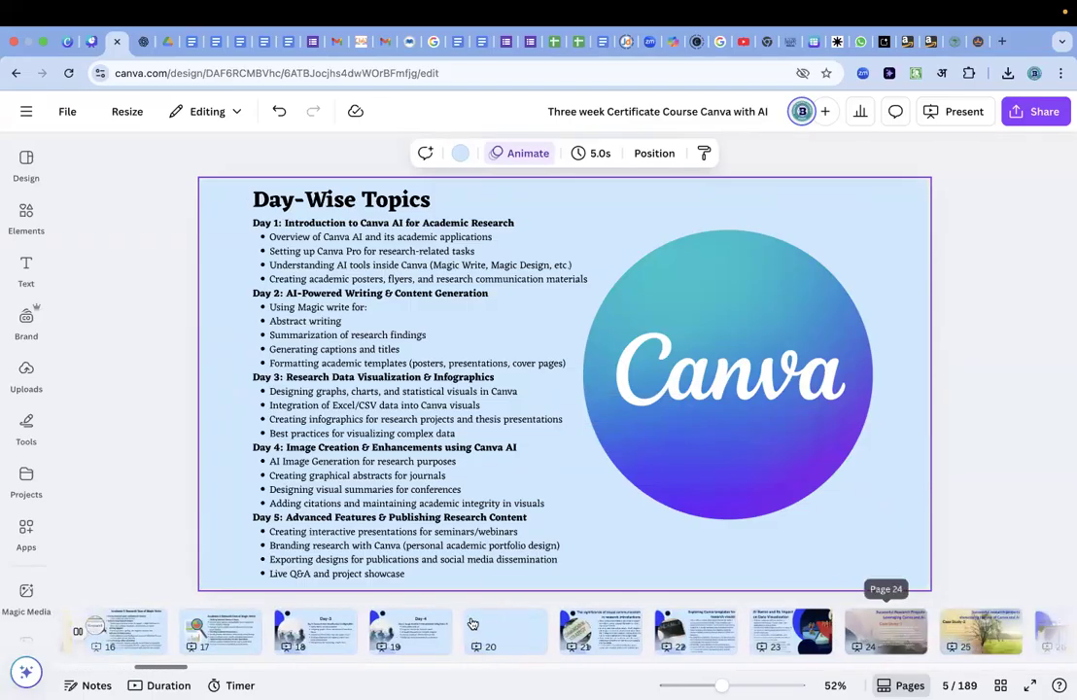
left_click(421, 634)
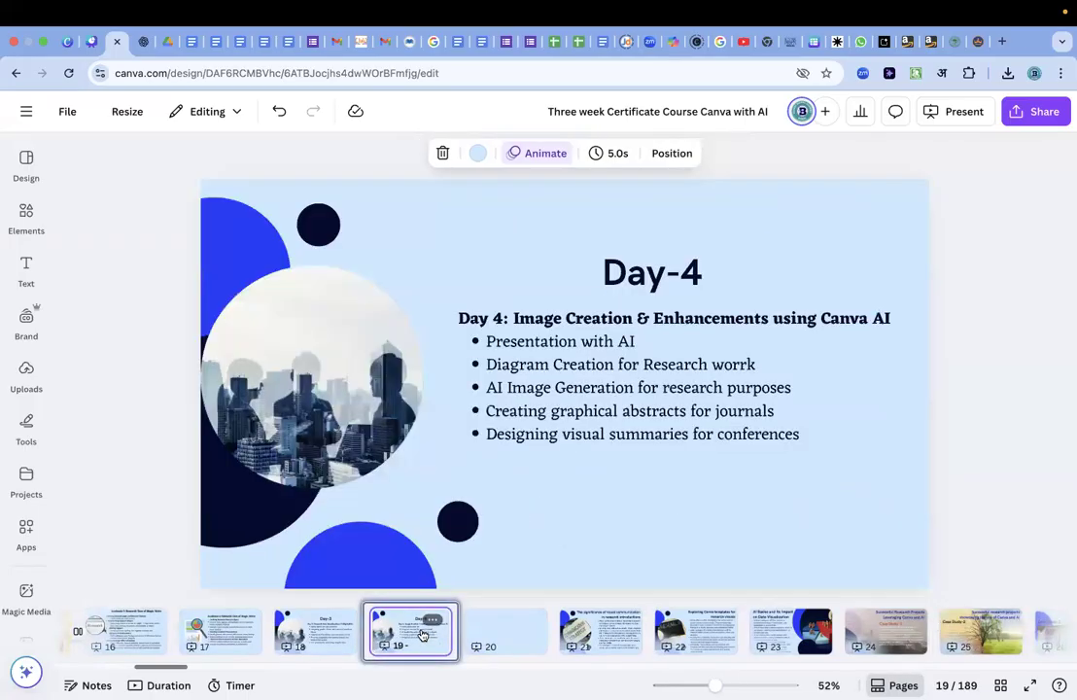
left_click(489, 318)
double_click(489, 318)
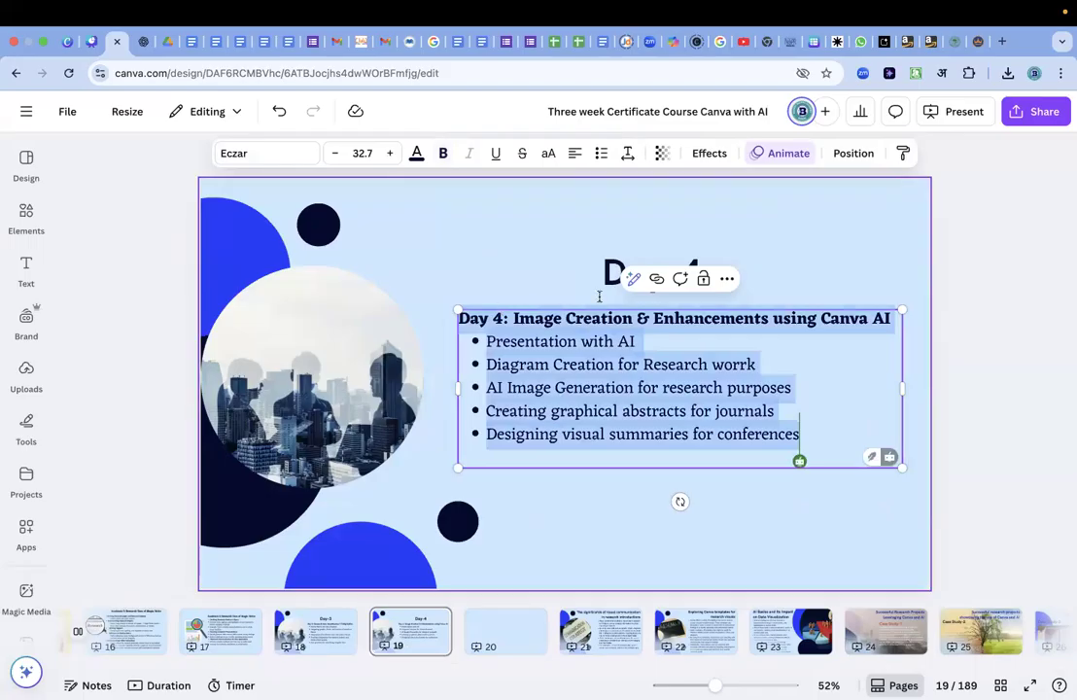
Return to the untitled presentation and search the templates for "Awareness and issues regarding e-resources of library".
left_click(68, 41)
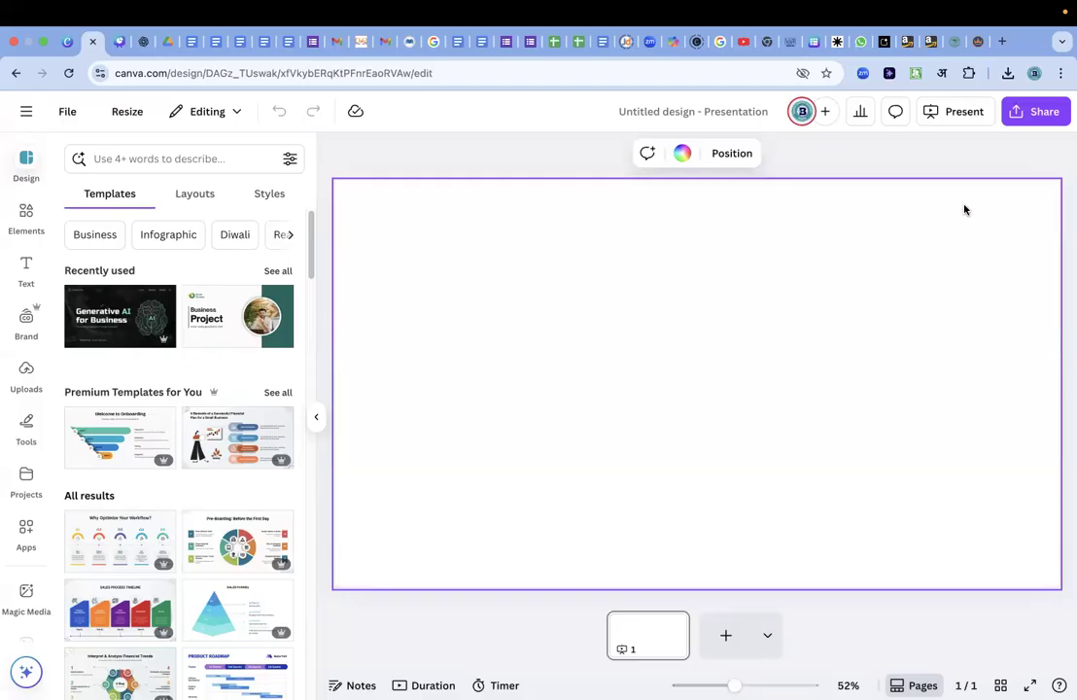
key("slash")
left_click(146, 165)
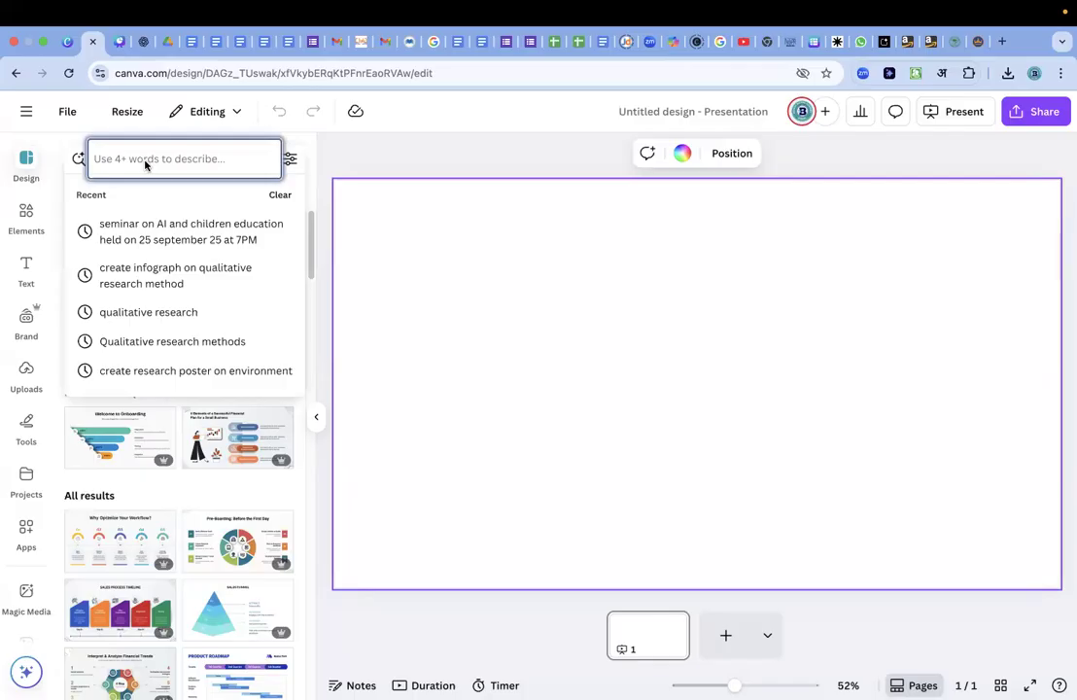
type("Awareness and issues regarding e-resources of library")
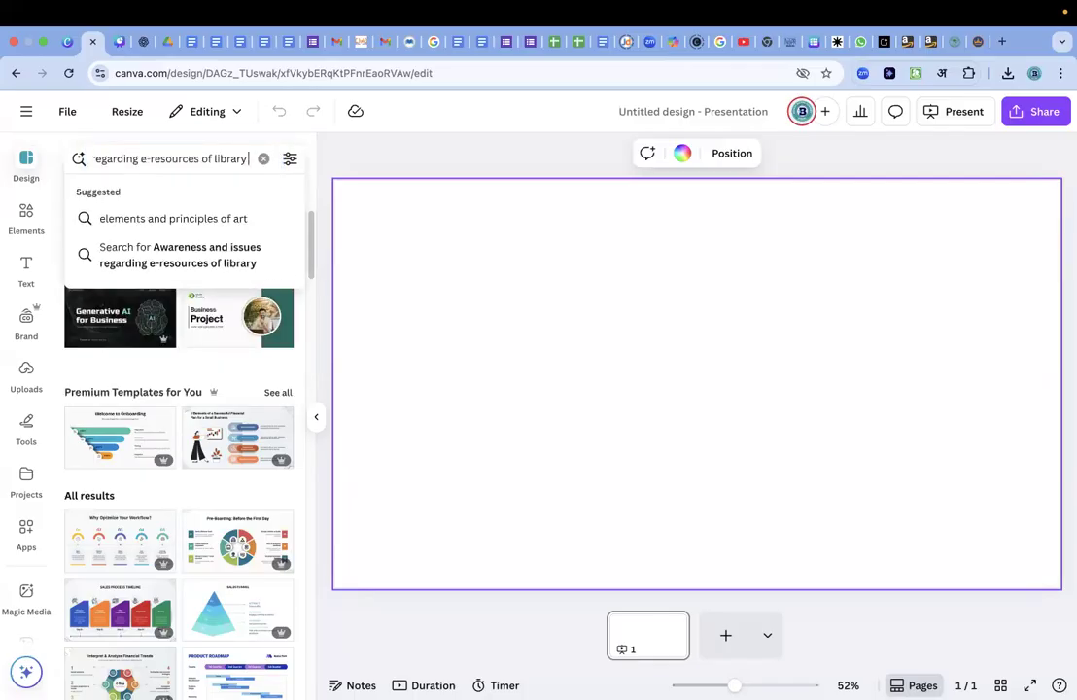
key("Return")
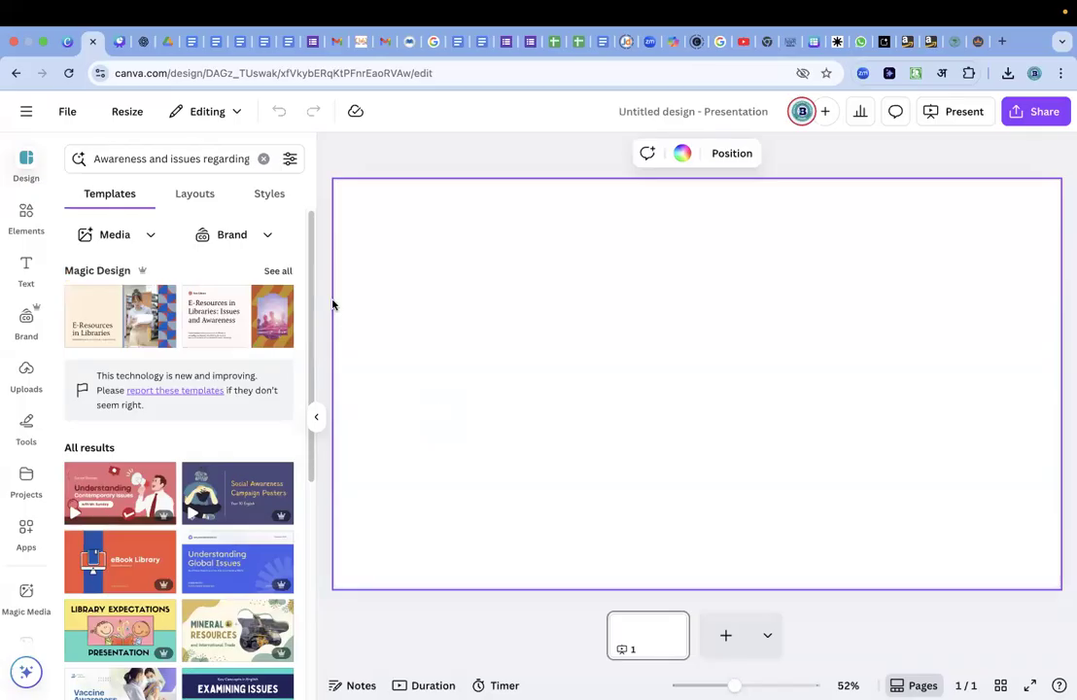
Show all Magic Design results and apply all 15 pages of the "E-Resources in Libraries" template.
left_click(279, 273)
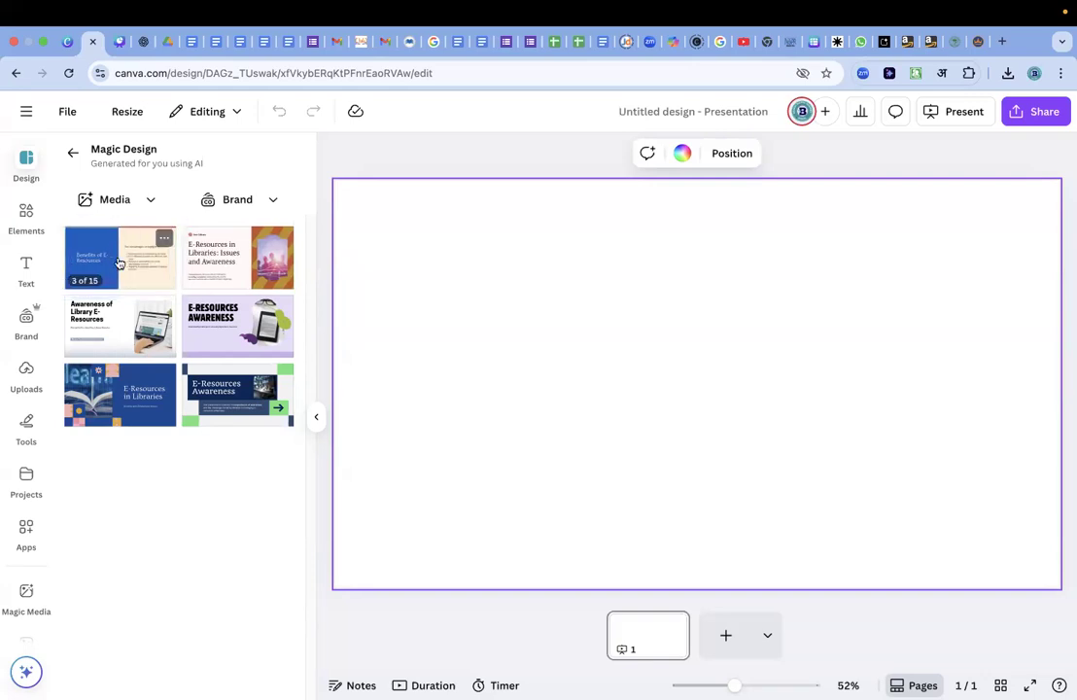
left_click(118, 261)
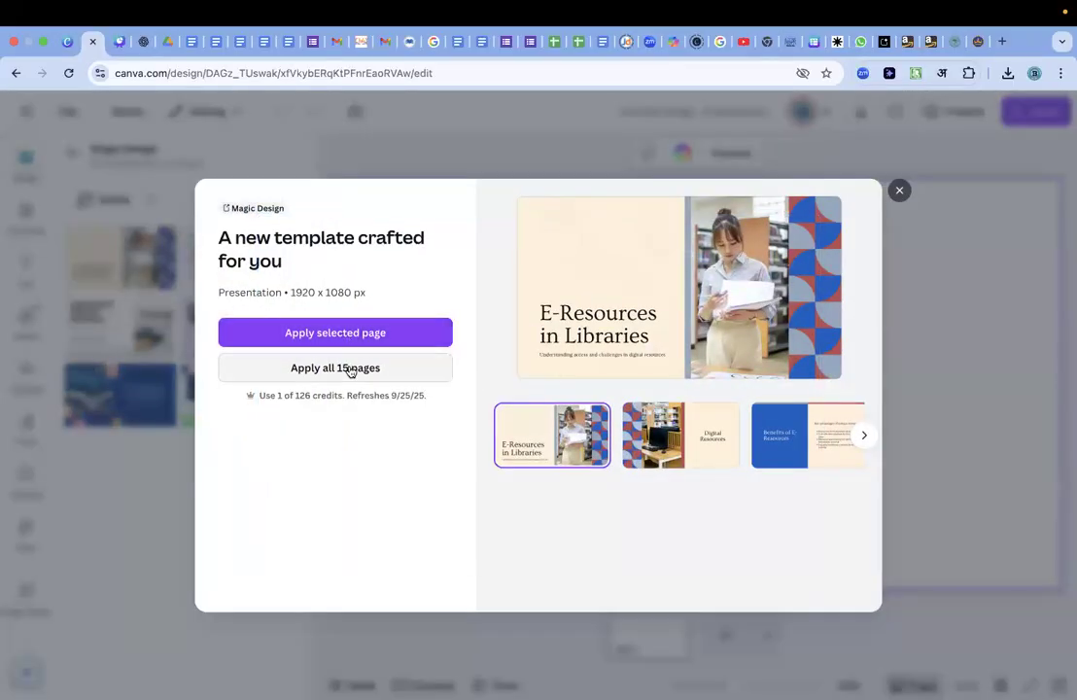
left_click(351, 369)
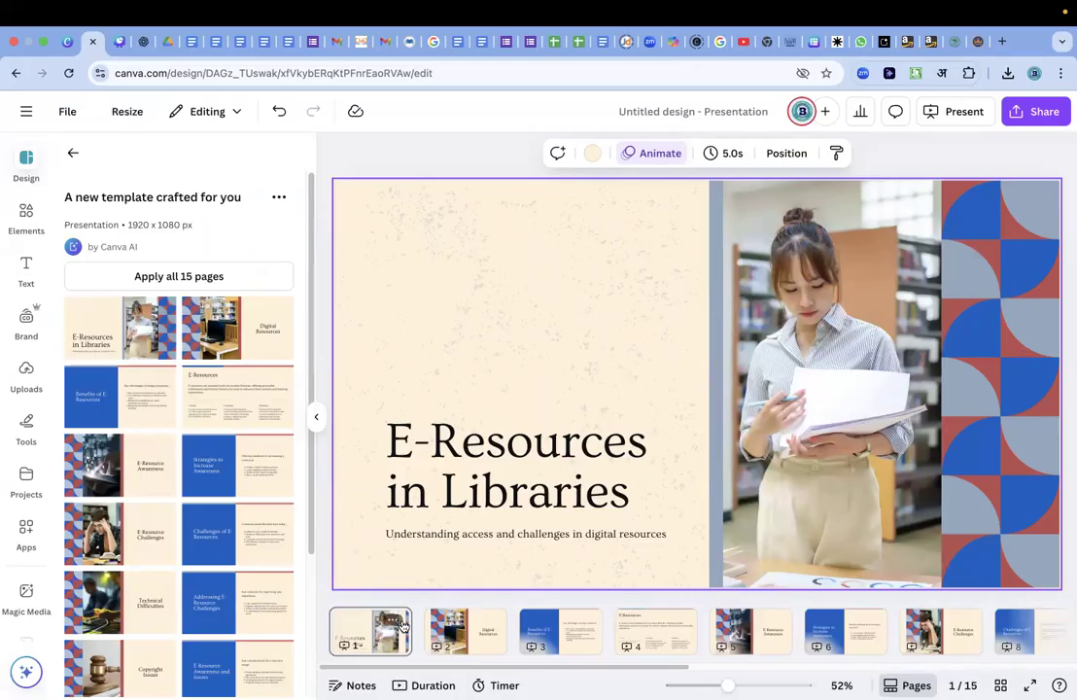
Present the slides full screen from page 1 and advance to the "Benefits of E-Resources" slide.
left_click(399, 627)
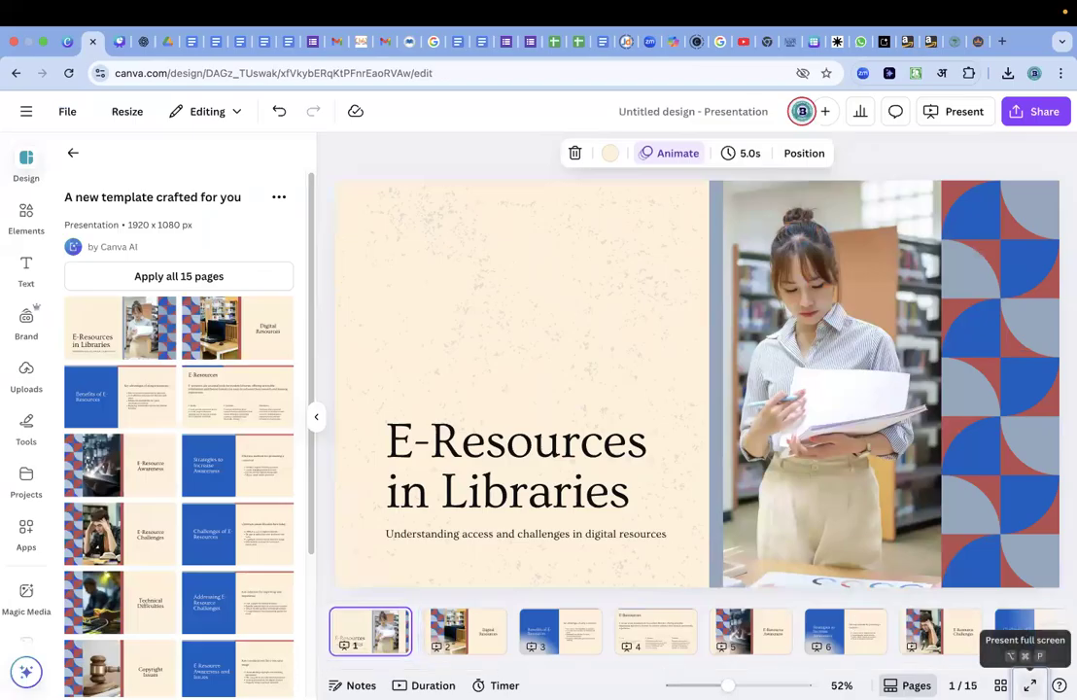
left_click(1029, 685)
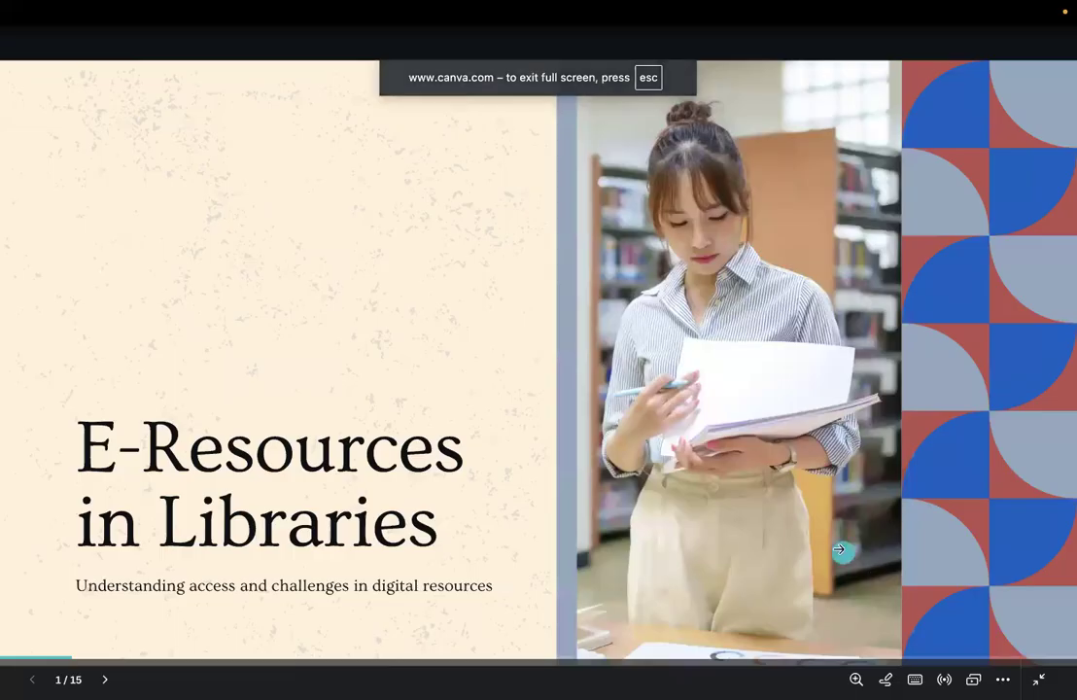
left_click(1029, 516)
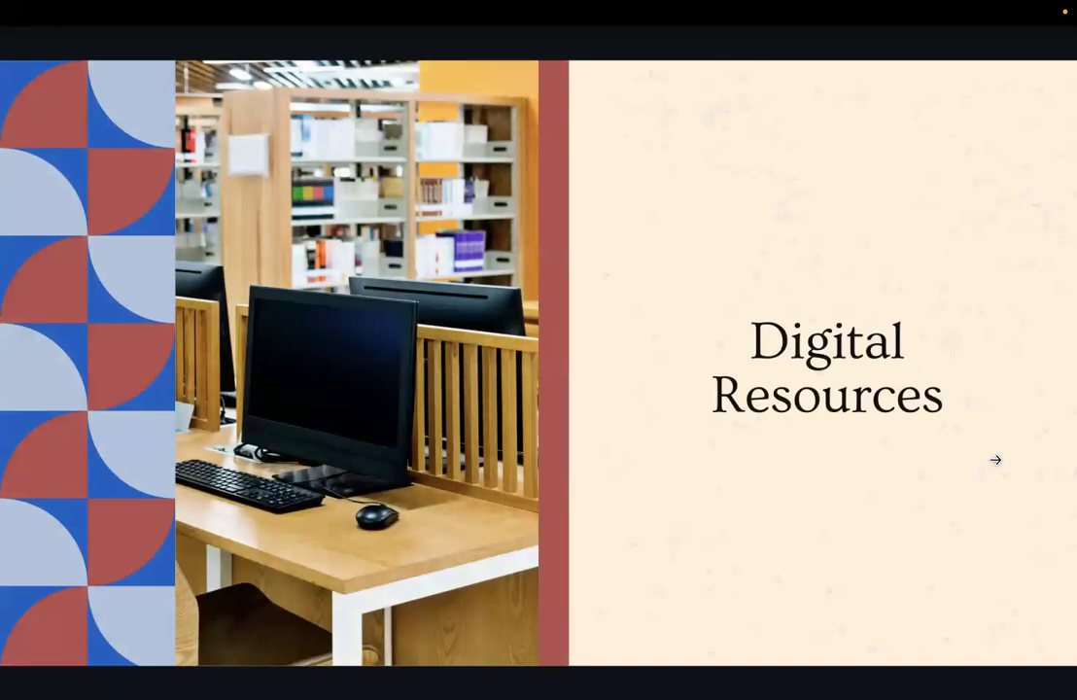
left_click(1010, 516)
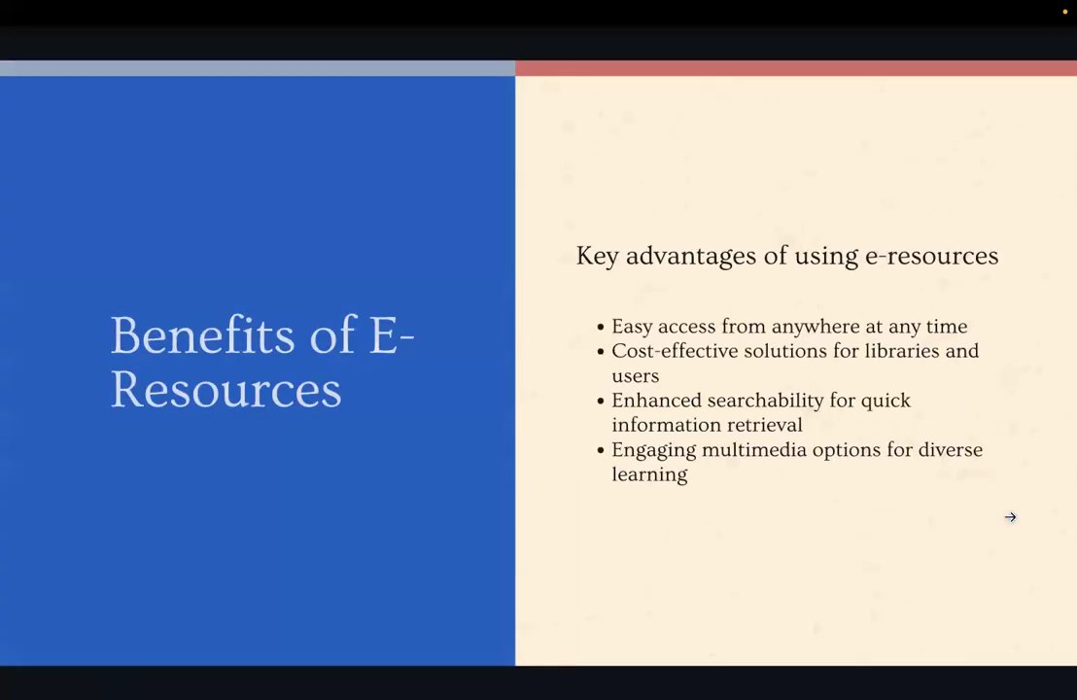
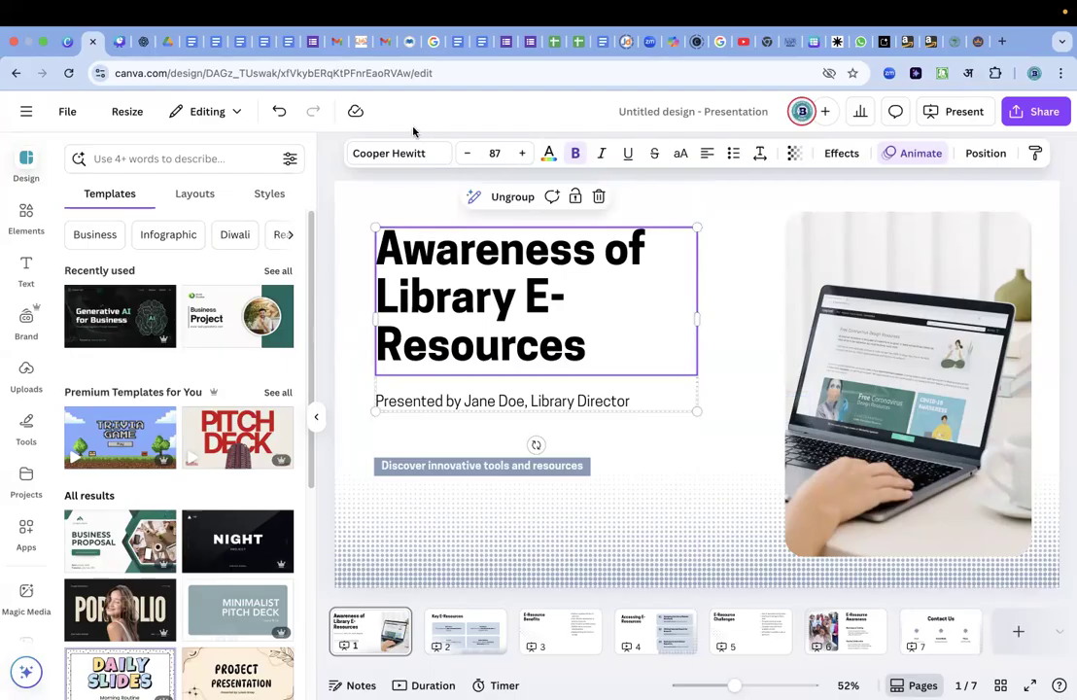
double_click(495, 285)
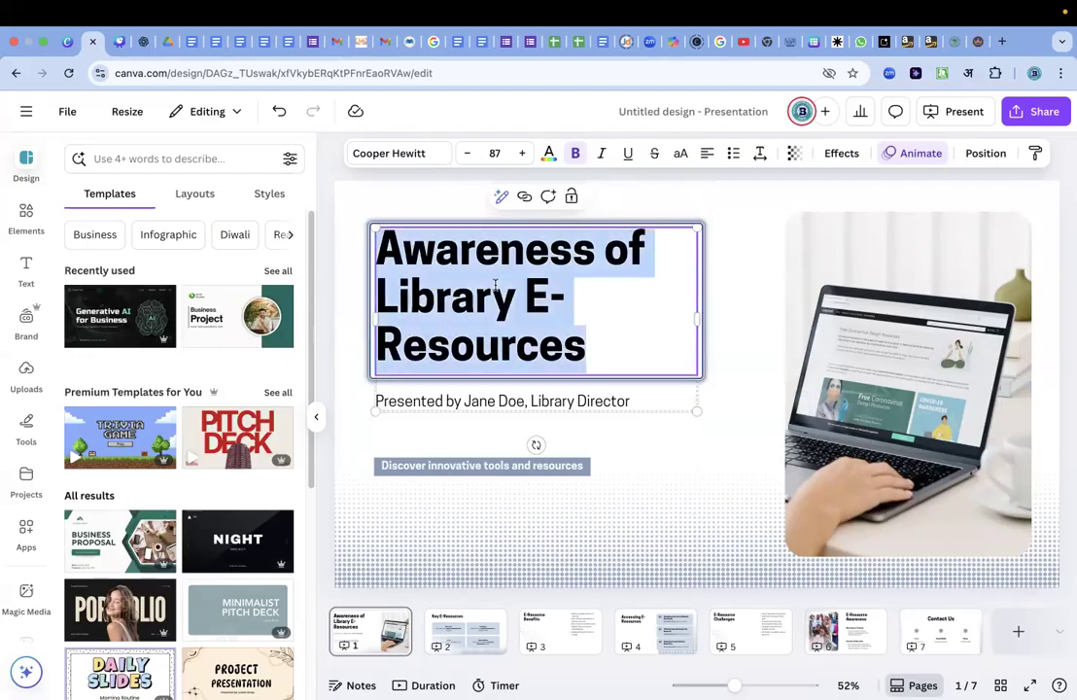
type("Dropout of graduation students in state university of UP")
left_click_drag(698, 390, 800, 380)
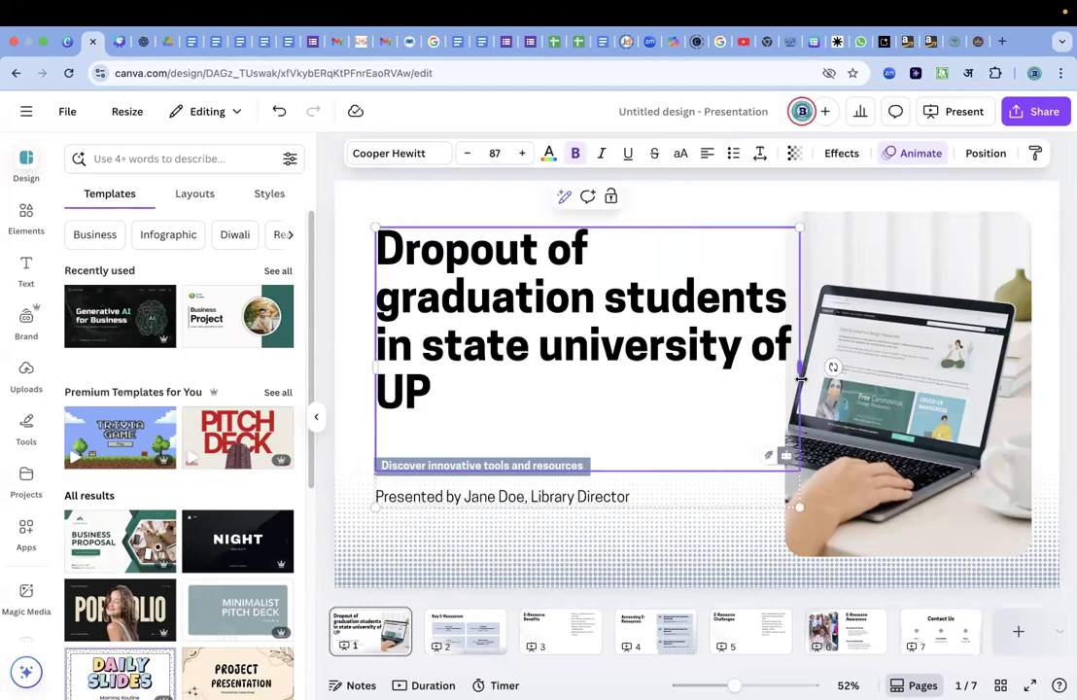
left_click(630, 367)
key("super+a")
key("BackSpace")
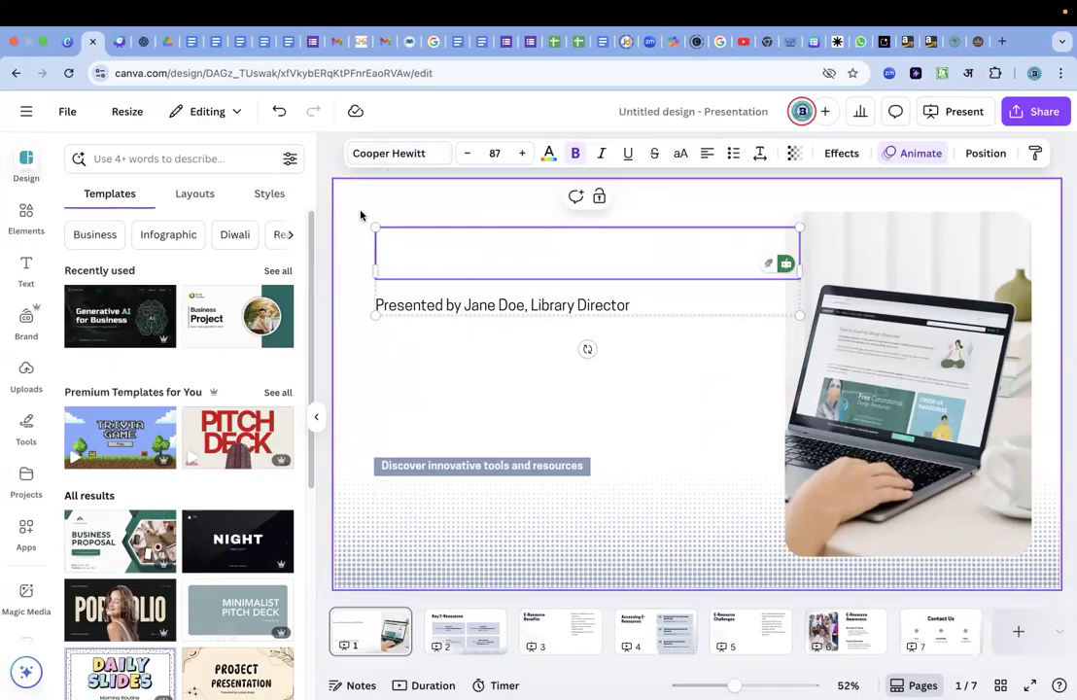
left_click(695, 349)
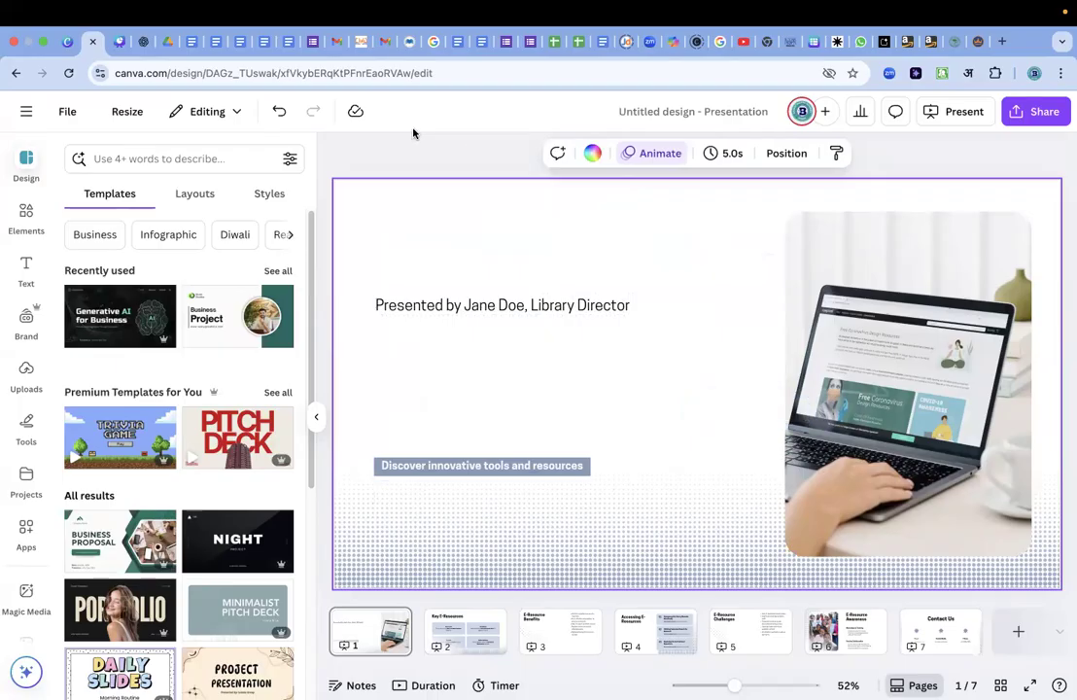
left_click_drag(534, 307, 523, 408)
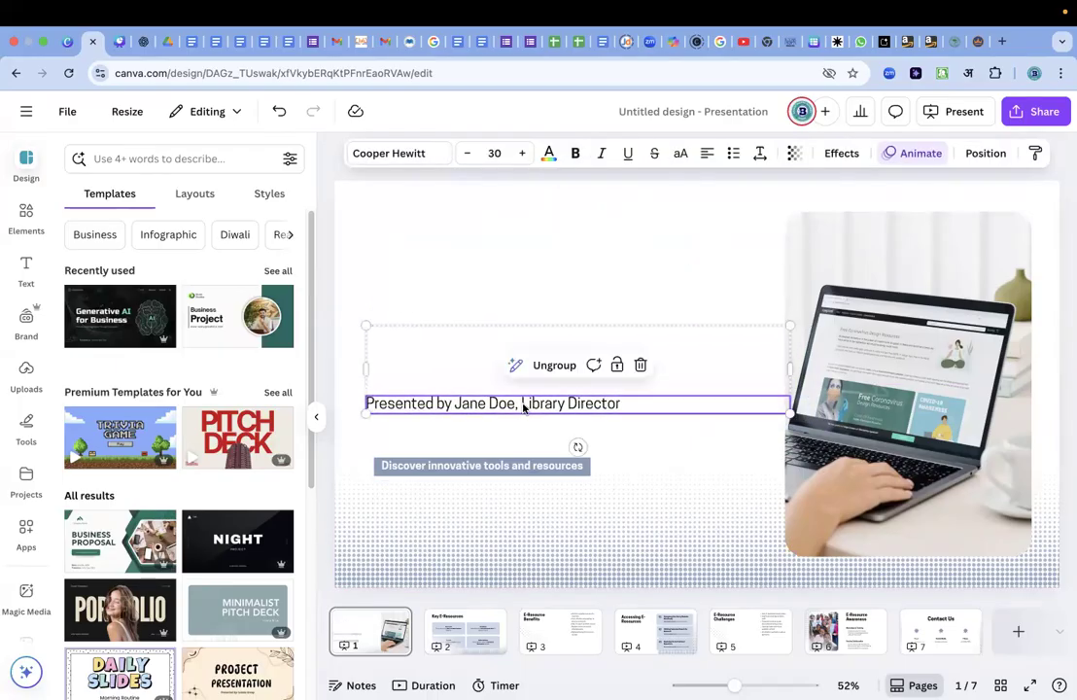
key("ctrl+z")
key("ctrl+z")
key("ctrl+z")
key("ctrl+z")
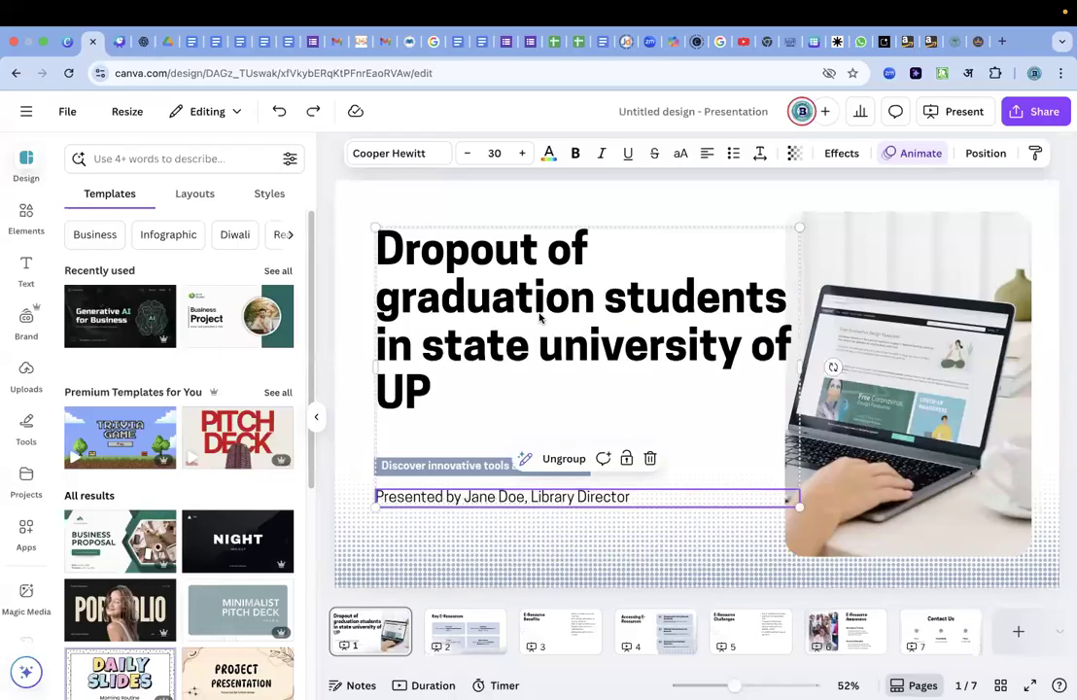
Replace the first slide's title with "Awareness and issues regarding e-resources of library" and widen its text box slightly.
double_click(494, 278)
type("Awareness and issues regarding e-resources of library")
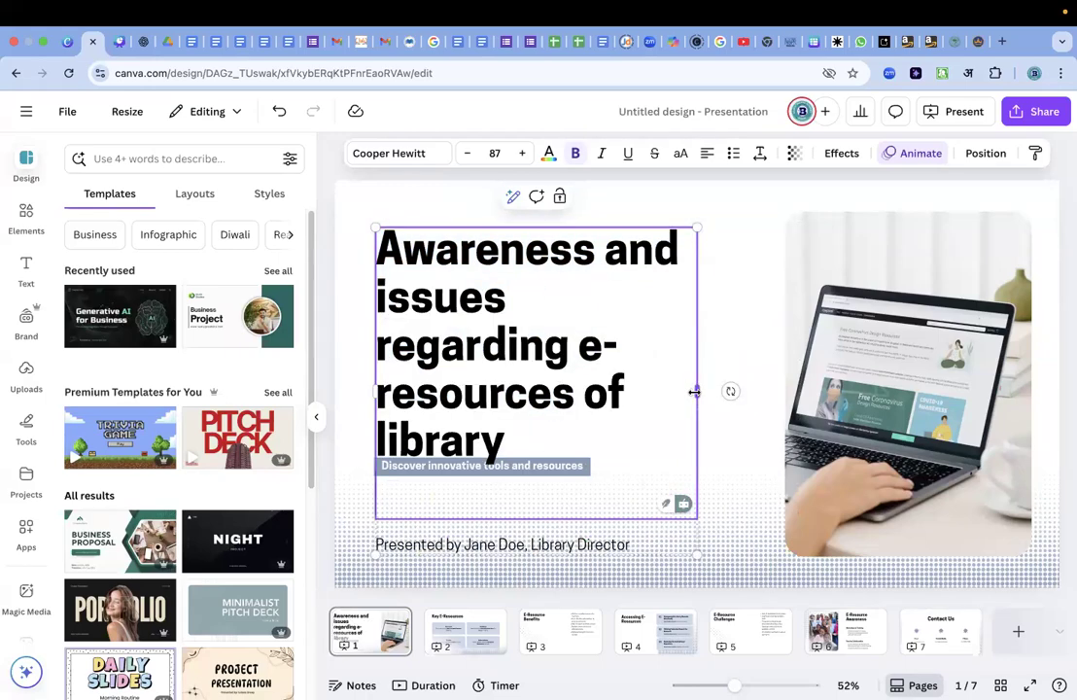
left_click_drag(696, 392, 727, 464)
Reduce the title's font size to 76.2 and move the title and presenter text group slightly down.
triple_click(557, 307)
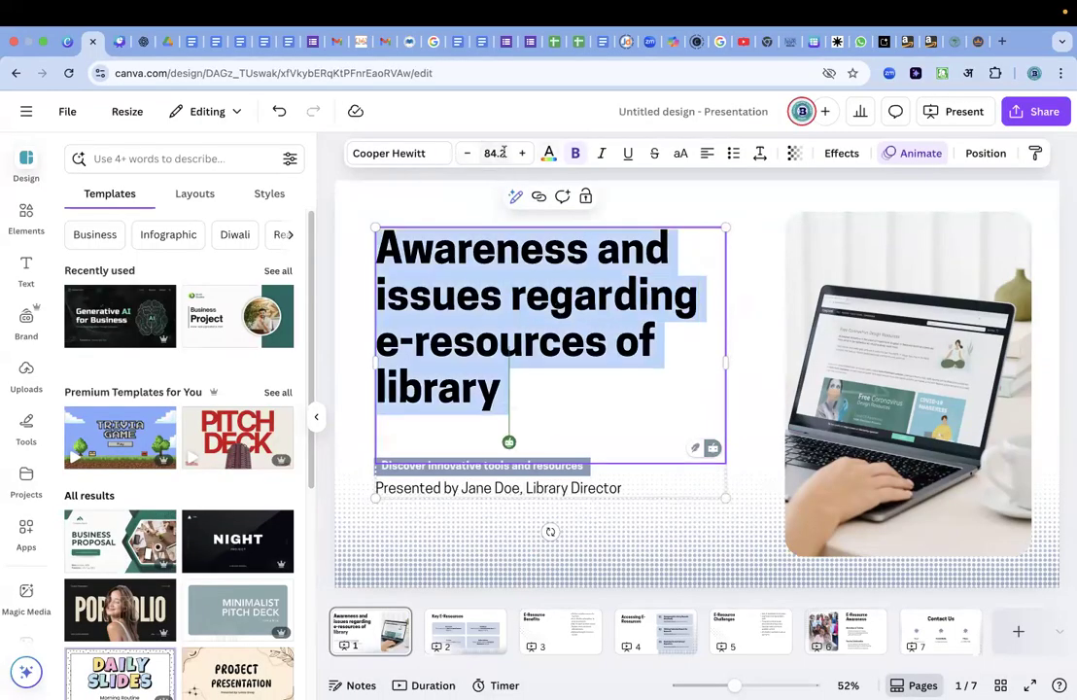
left_click(469, 155)
left_click(469, 154)
left_click(468, 155)
left_click(469, 155)
left_click(468, 154)
left_click(468, 155)
left_click(469, 154)
left_click(469, 154)
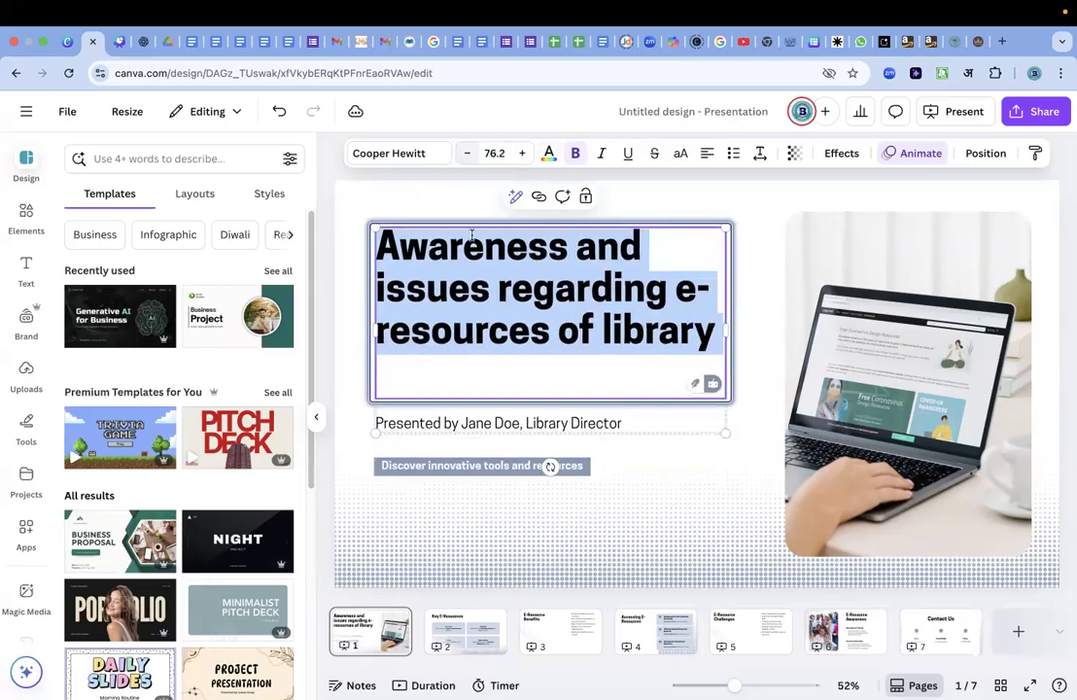
left_click(474, 372)
key("Escape")
left_click(754, 243)
mouse_move(612, 267)
left_mouse_down()
mouse_move(613, 306)
mouse_move(613, 285)
left_mouse_up()
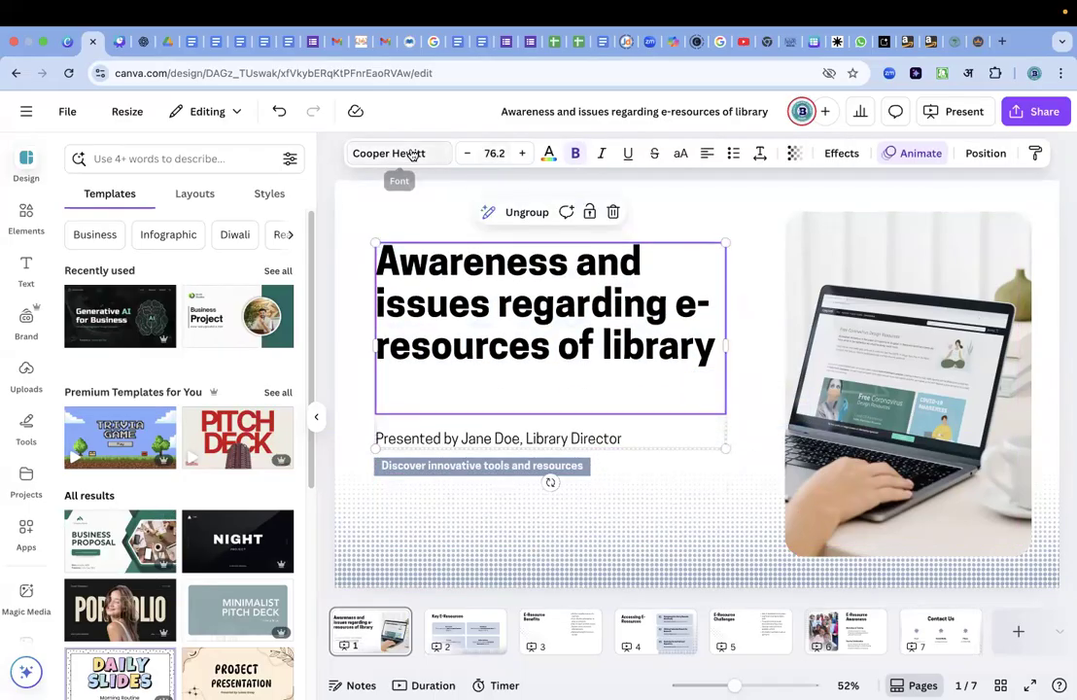
Select all of the title text and open the font choices for it.
left_click(399, 279)
left_click_drag(379, 264, 717, 342)
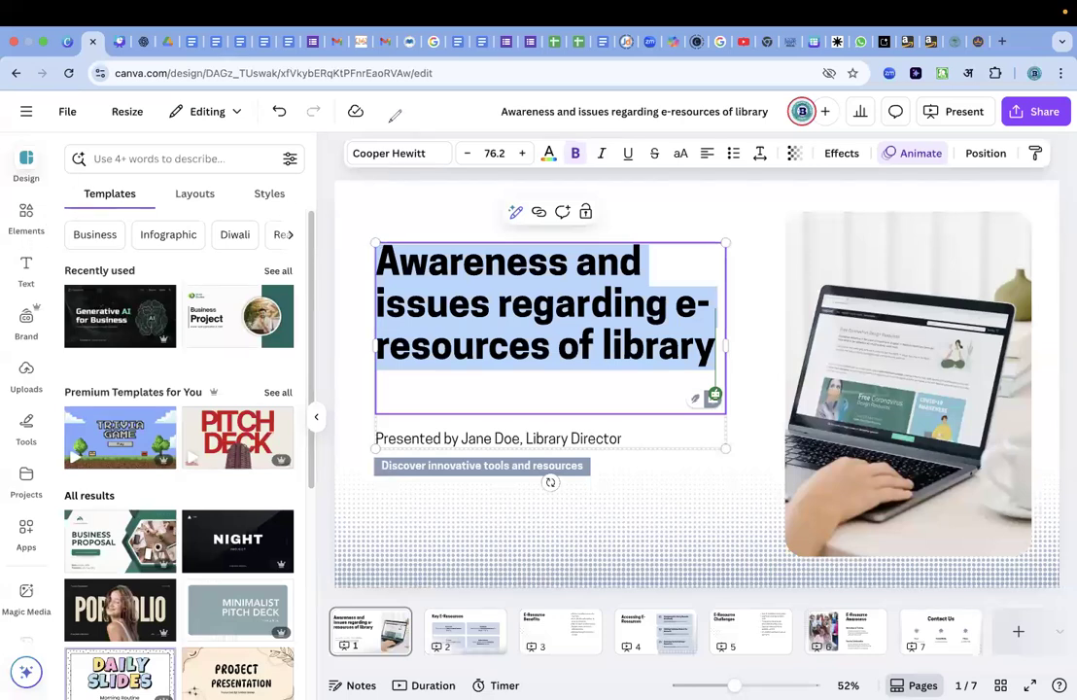
mouse_move(387, 127)
left_mouse_down()
mouse_move(335, 160)
mouse_move(389, 204)
mouse_move(411, 129)
left_mouse_up()
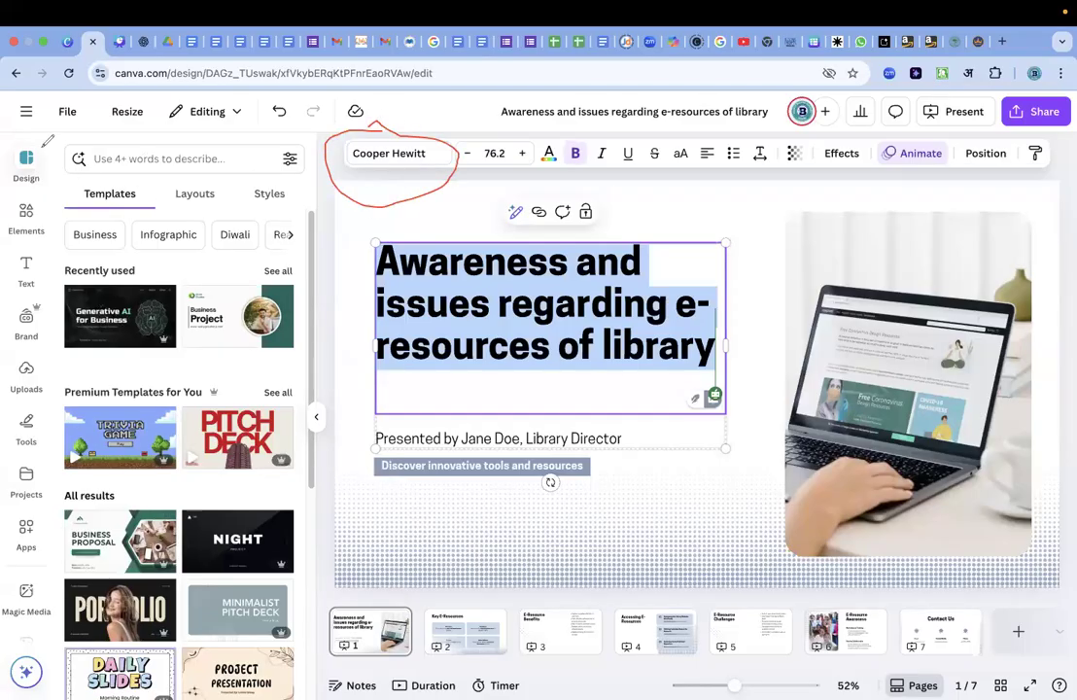
left_click(407, 155)
left_click(406, 155)
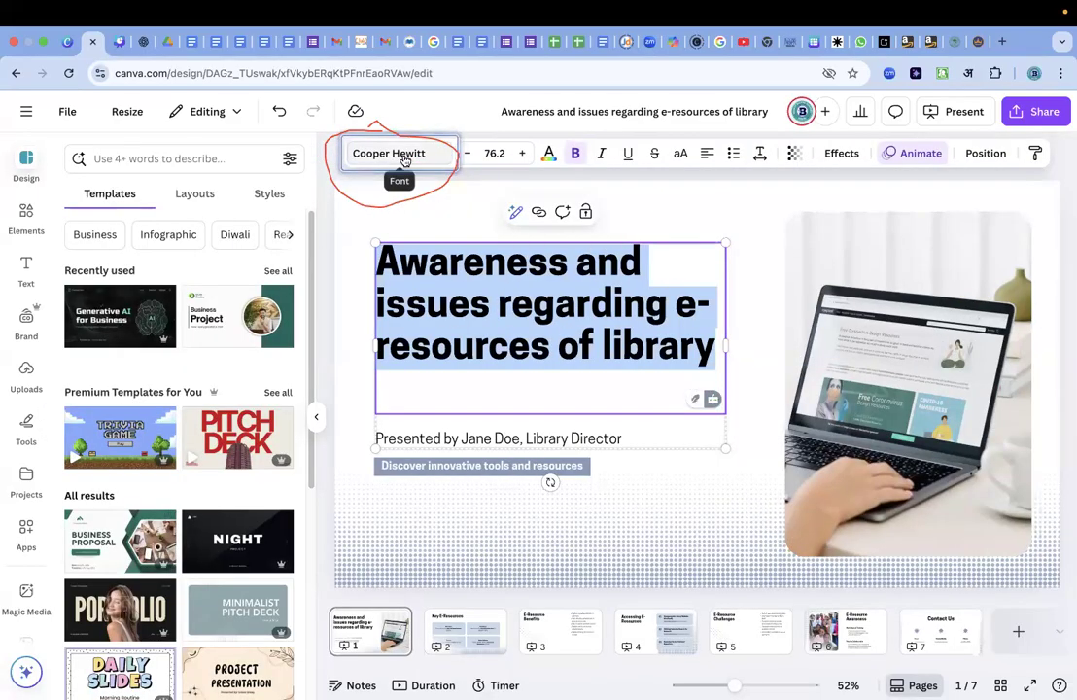
left_click(407, 155)
Try the Six Hands Marker, Times New Roman and Eczar fonts on the title.
scroll(166, 480, "down", 1)
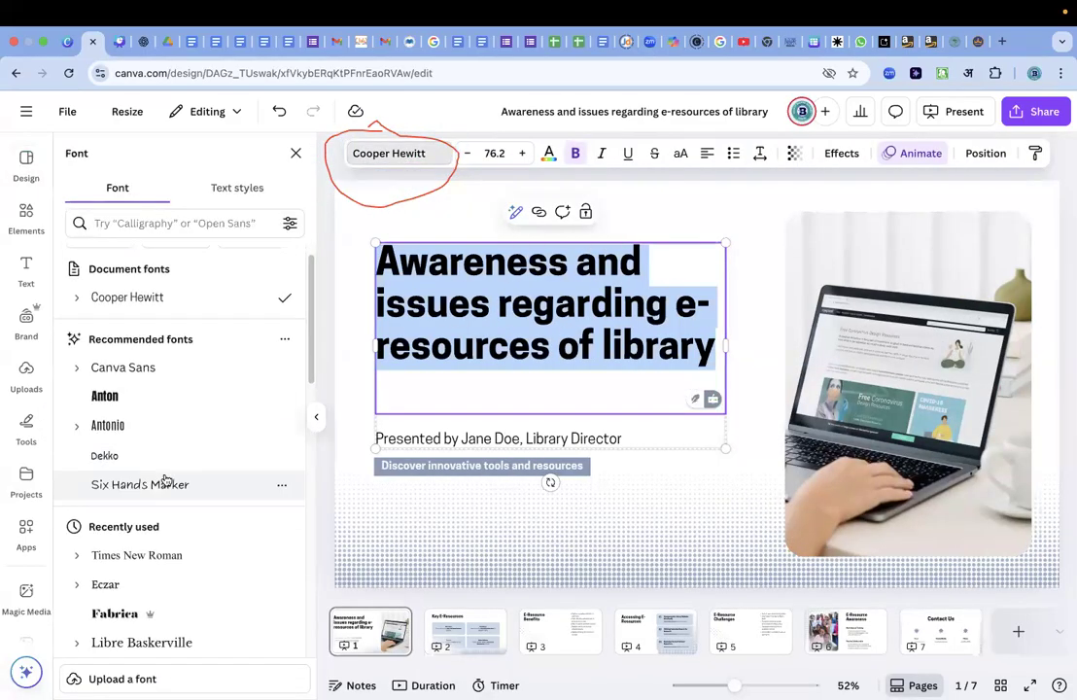
scroll(165, 480, "down", 1)
left_click(155, 455)
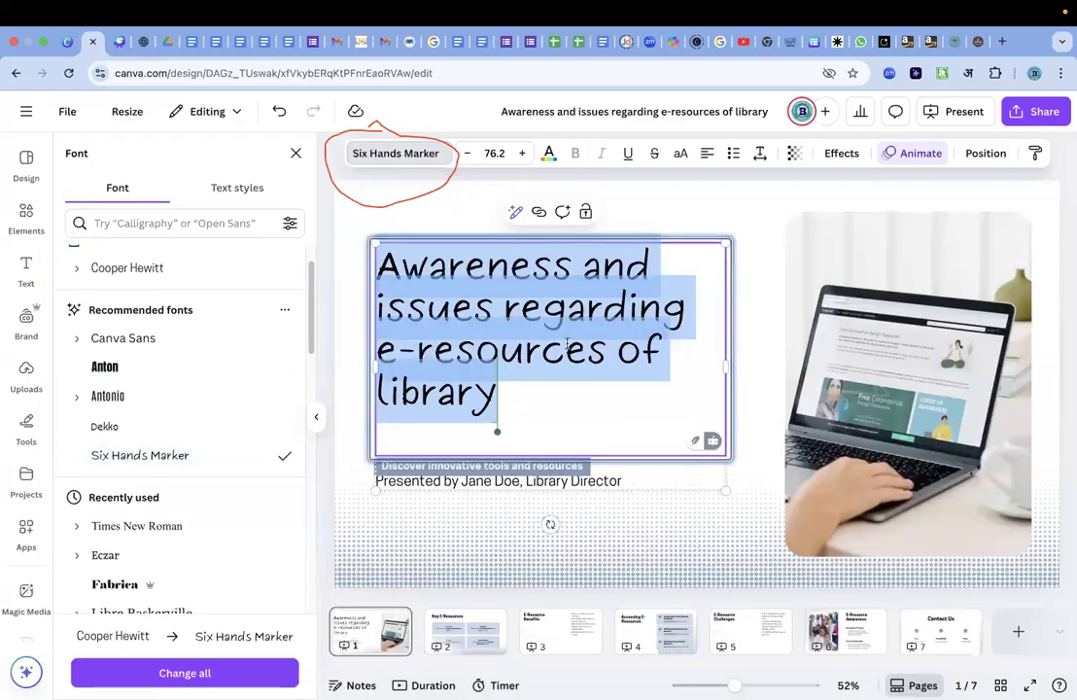
scroll(173, 484, "down", 1)
left_click(153, 504)
left_click(112, 535)
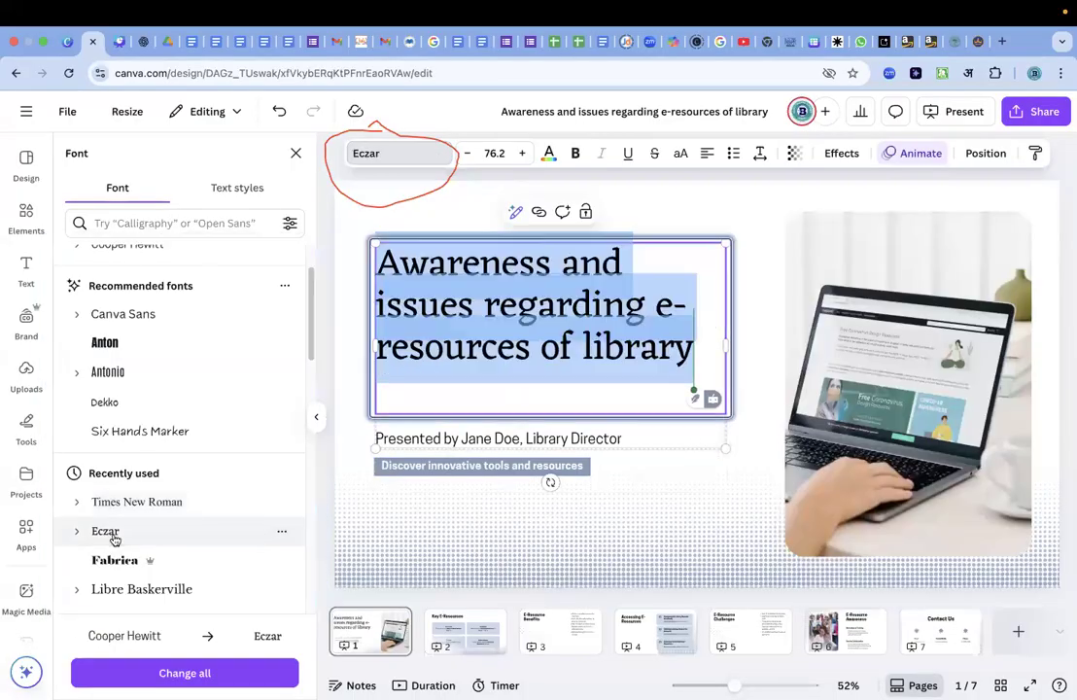
Try the Glacial Indifference, League Spartan and Brittany fonts on the title.
scroll(152, 498, "down", 5)
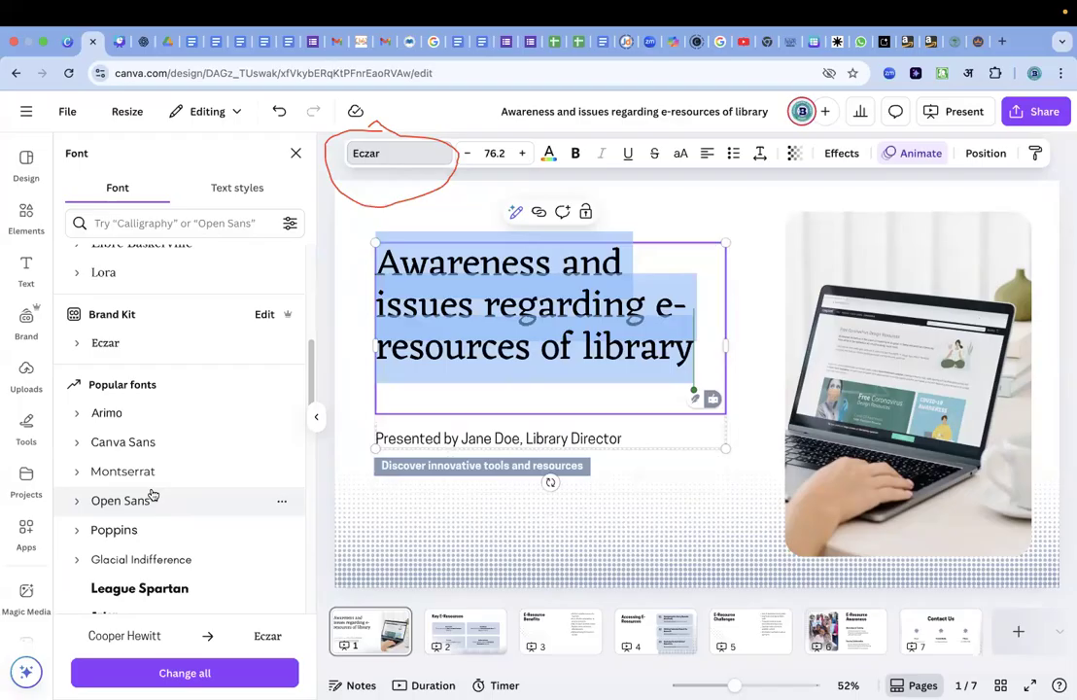
scroll(153, 496, "down", 4)
left_click(156, 404)
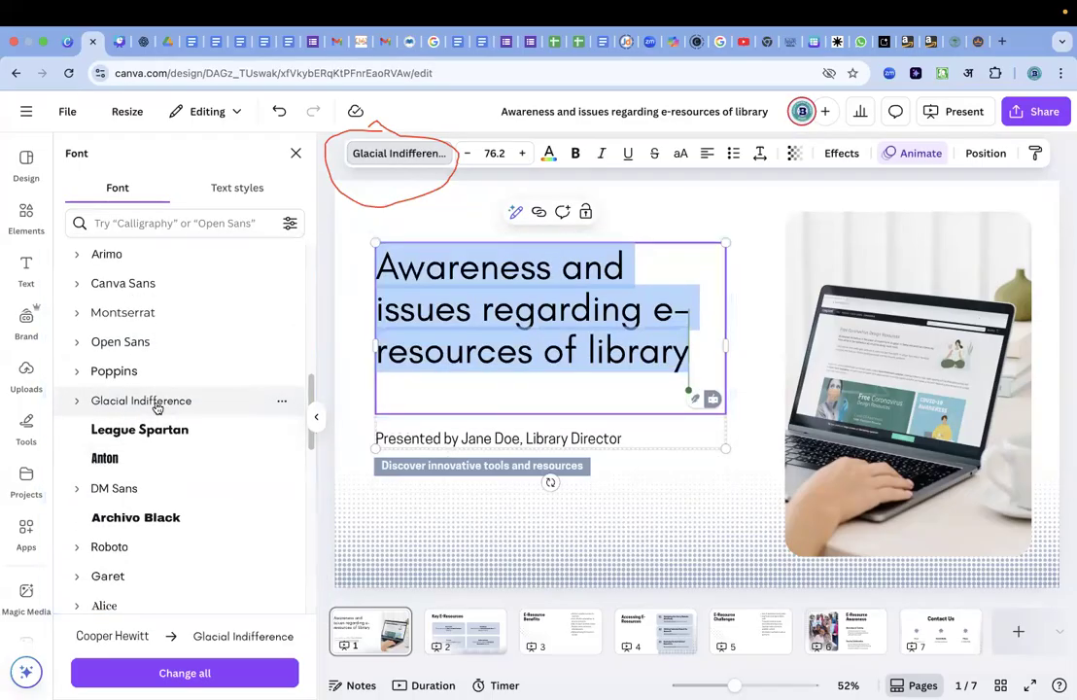
left_click(149, 431)
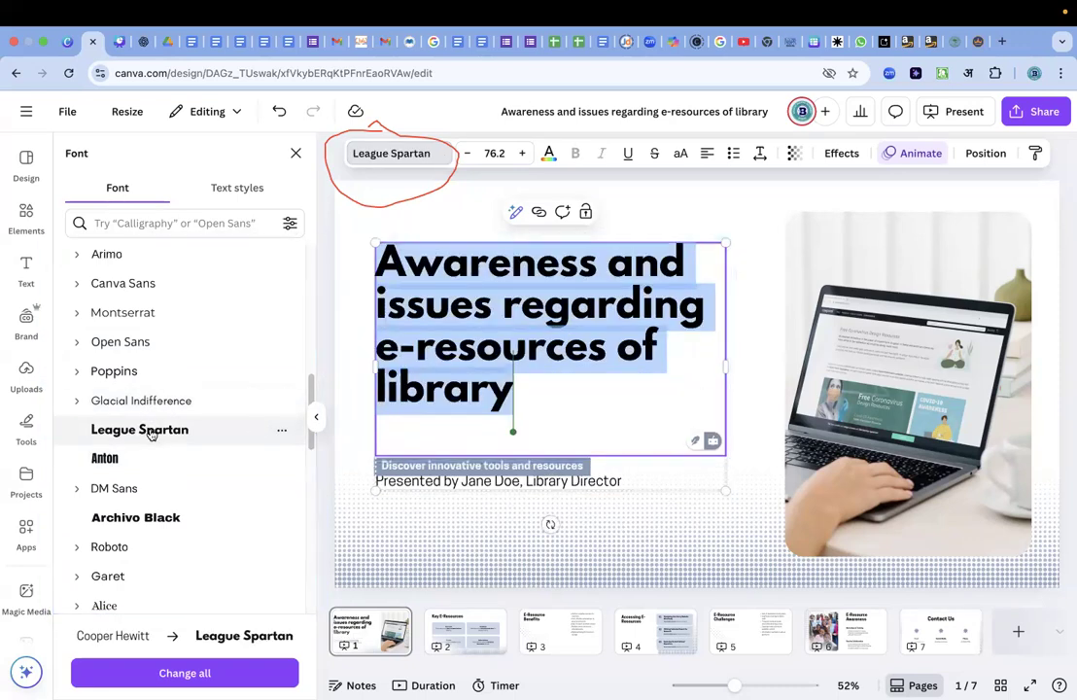
scroll(150, 433, "down", 5)
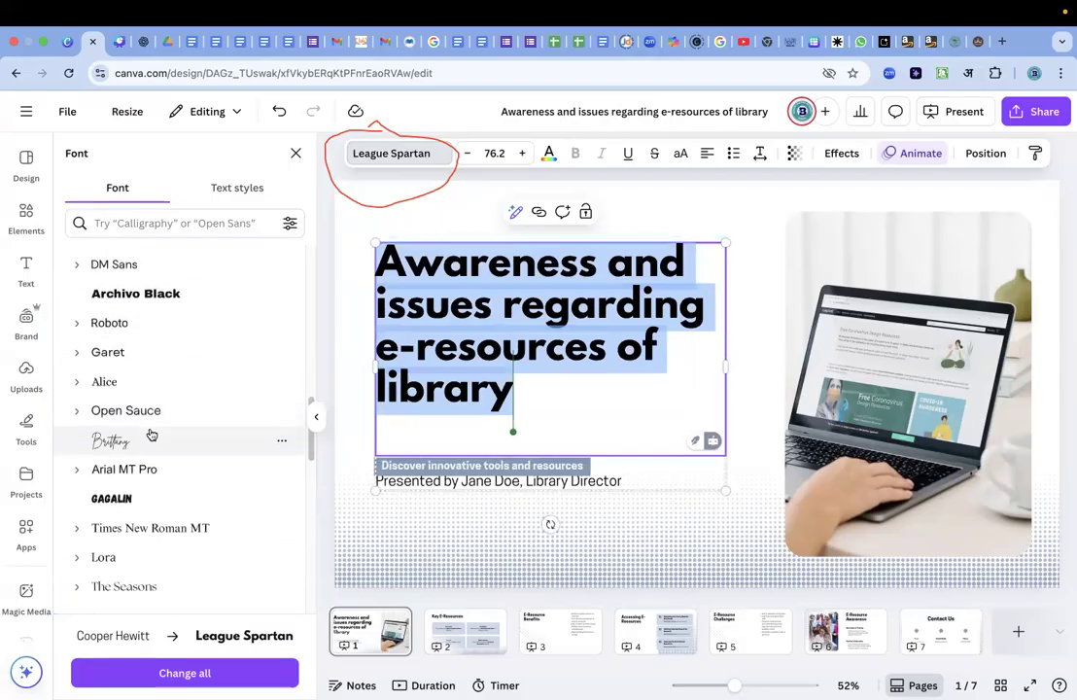
left_click(141, 446)
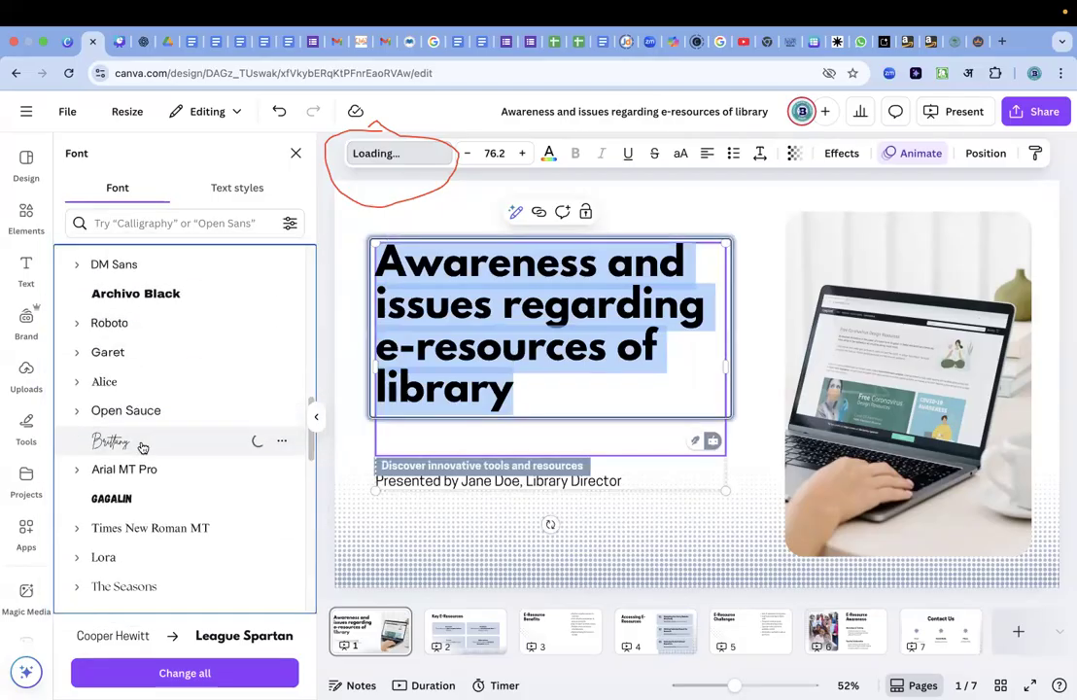
scroll(143, 447, "down", 4)
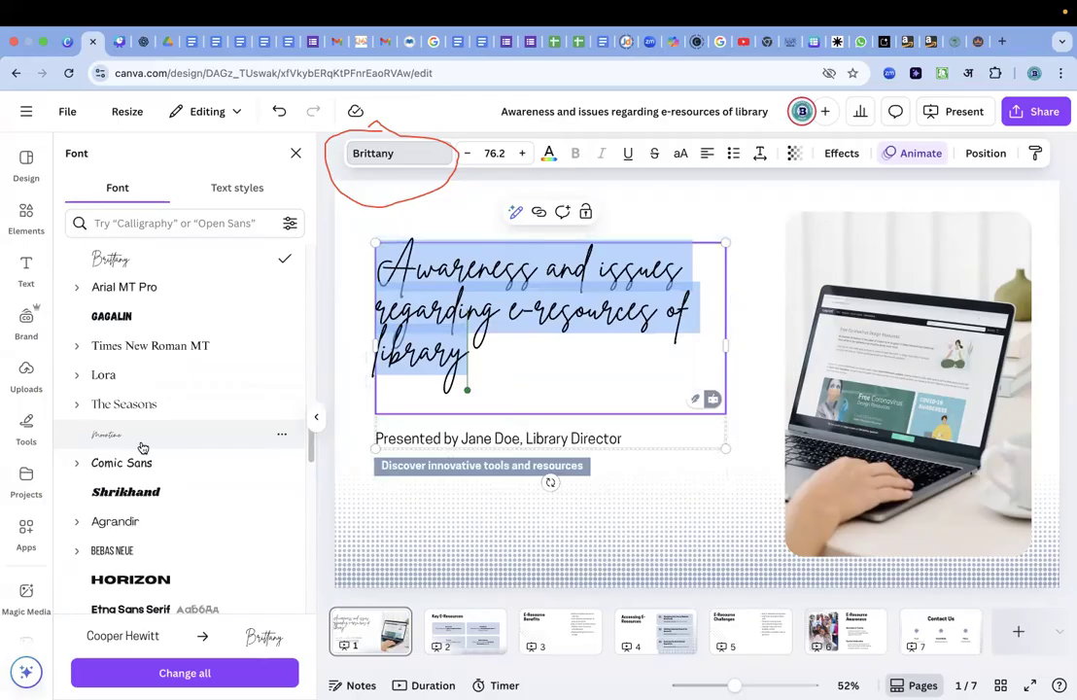
Try Times New Roman MT on the title, and settle on The Seasons as its font.
left_click(143, 354)
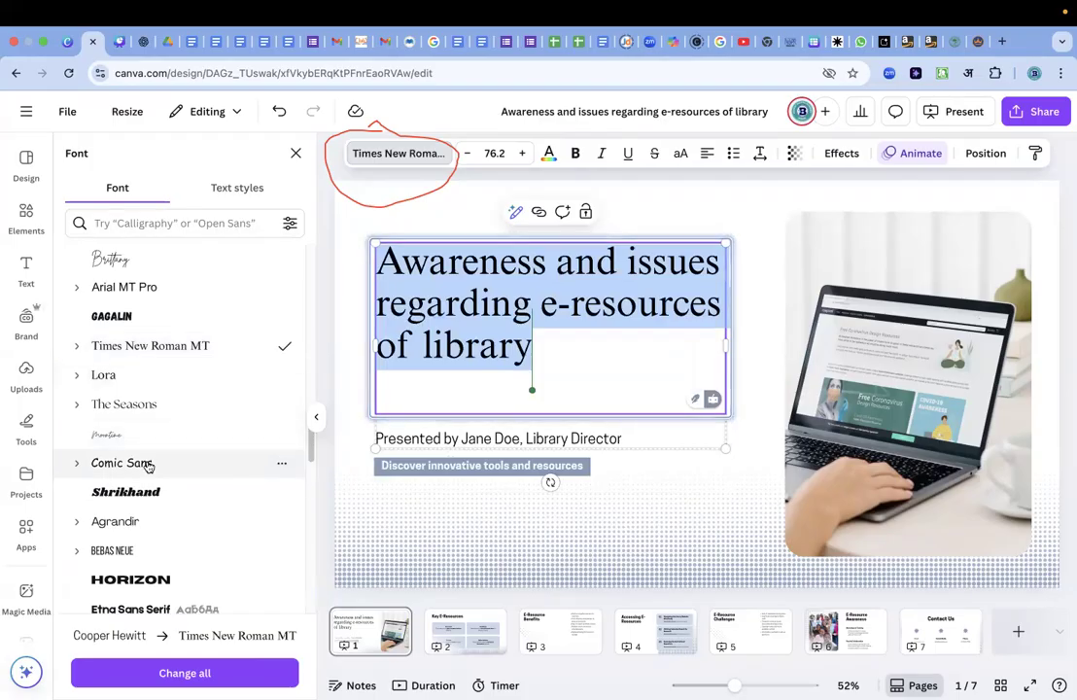
left_click(127, 402)
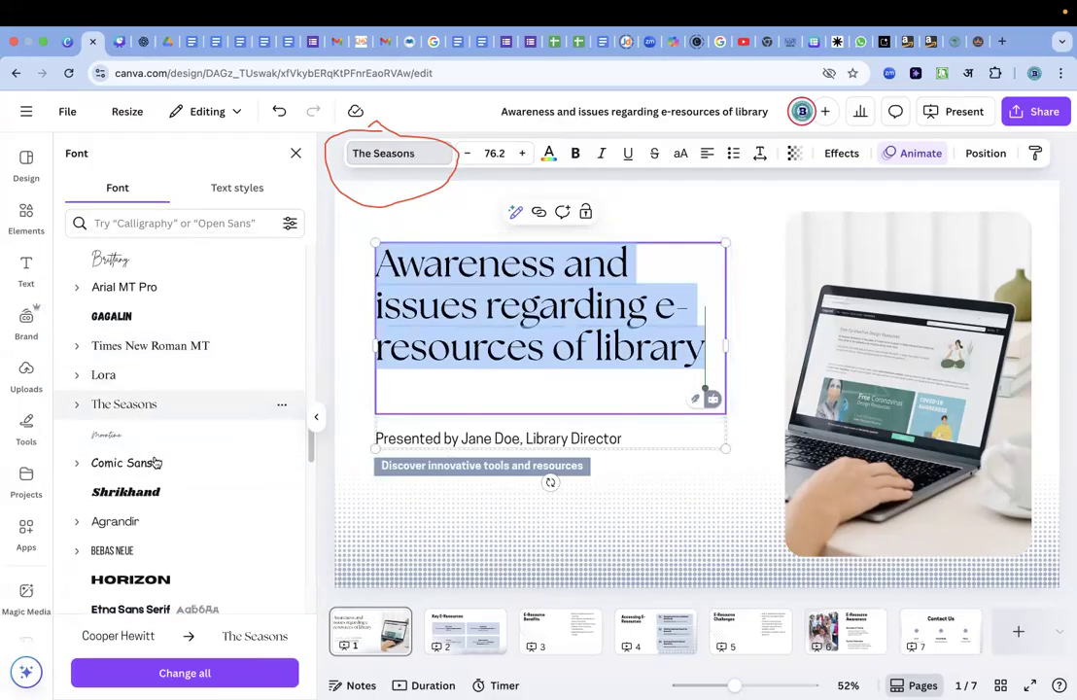
left_click(649, 492)
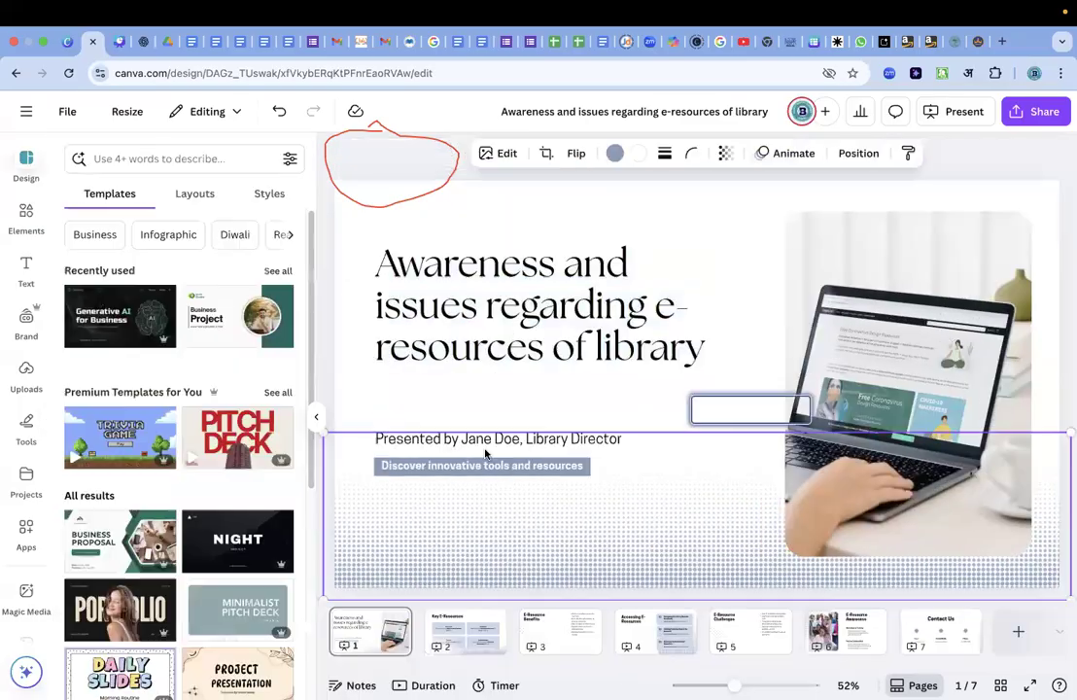
Replace the placeholder name in the "Presented by" line with the presenter's full name, keeping "Library Director".
left_click(504, 440)
left_click(506, 439)
left_click(512, 440)
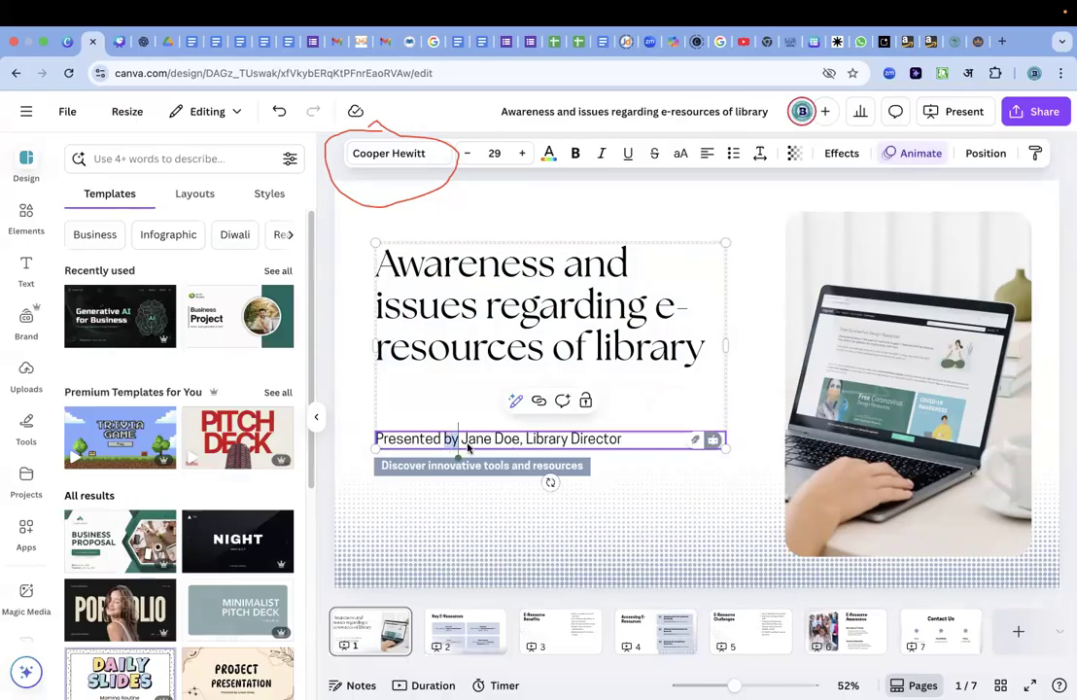
left_click_drag(461, 438, 520, 439)
key("BackSpace")
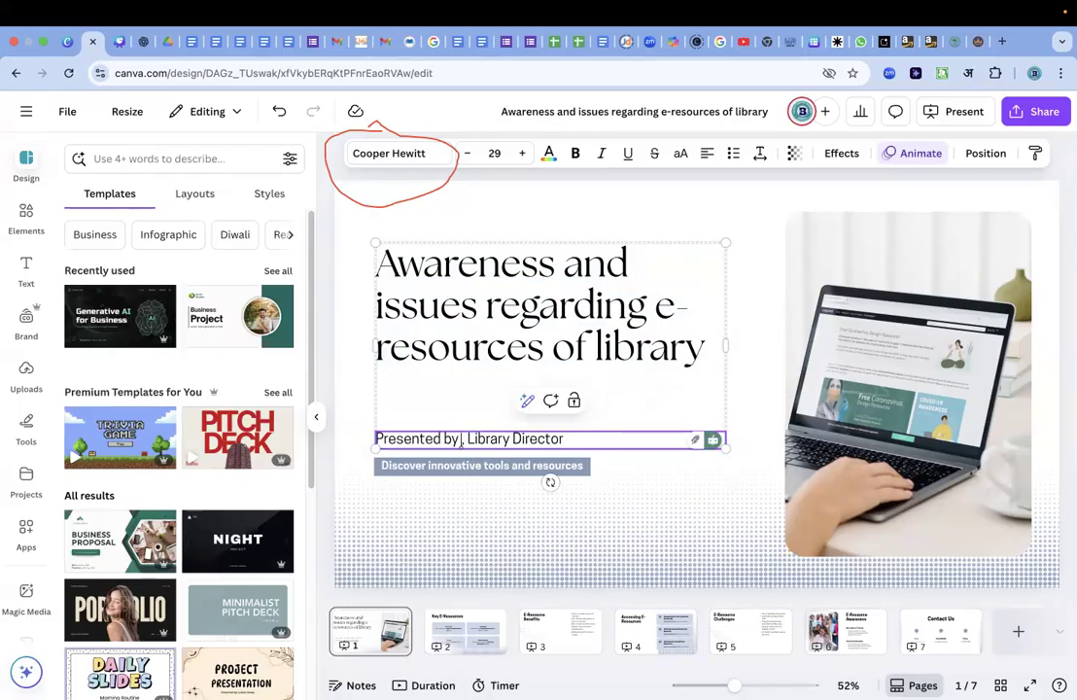
type("pal")
key("BackSpace")
key("BackSpace")
key("BackSpace")
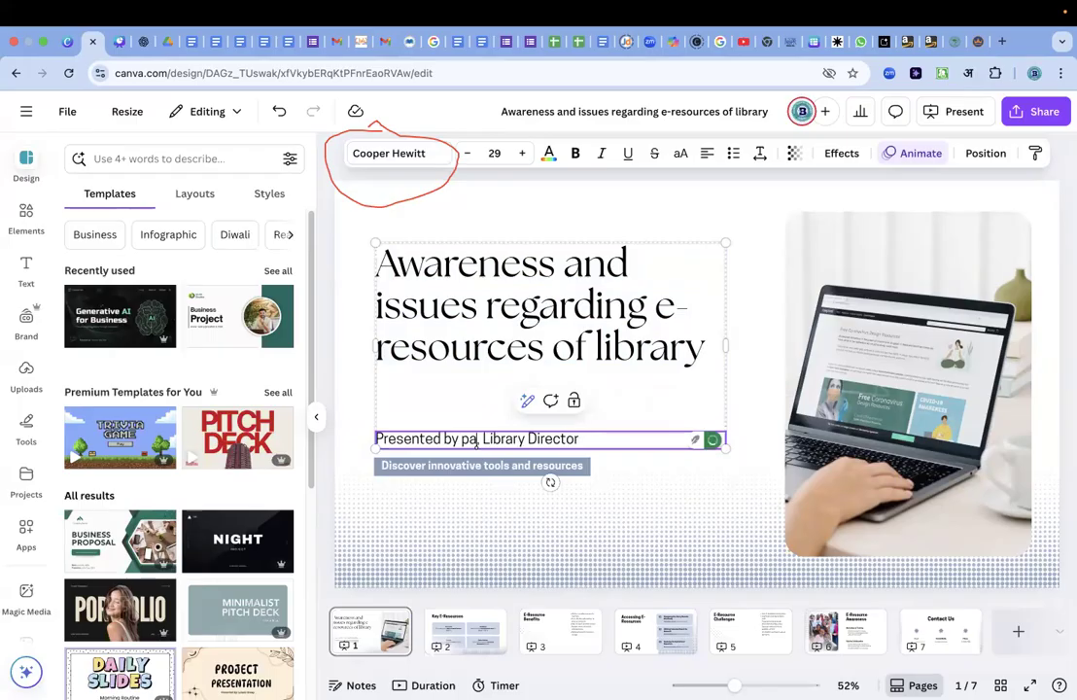
type("Palak Rai ,")
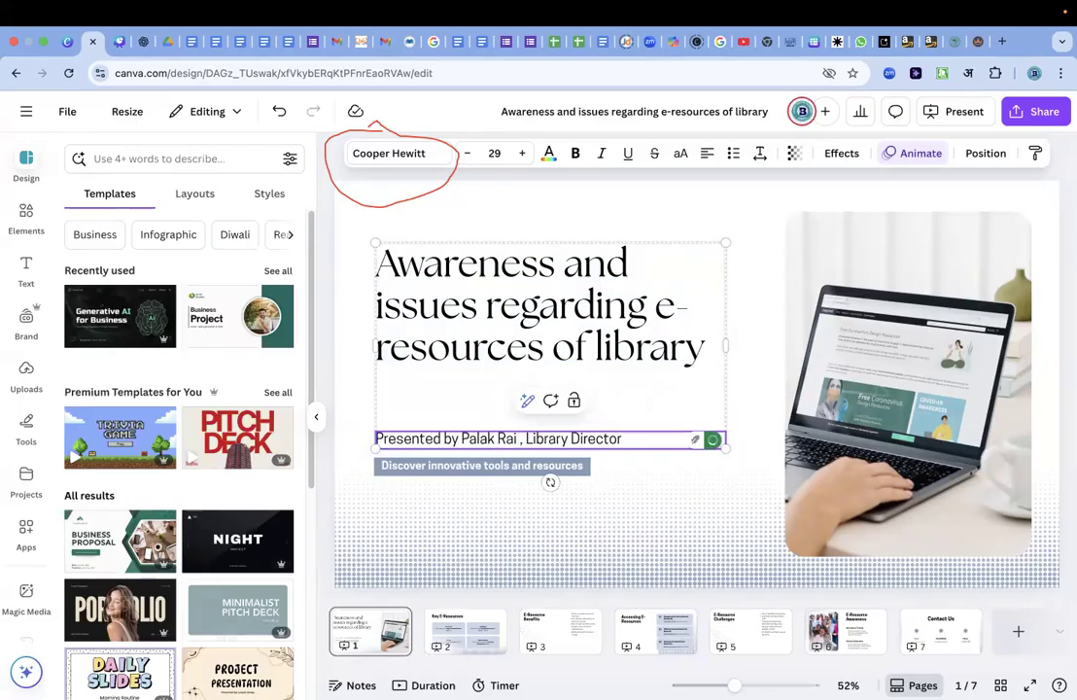
key("BackSpace")
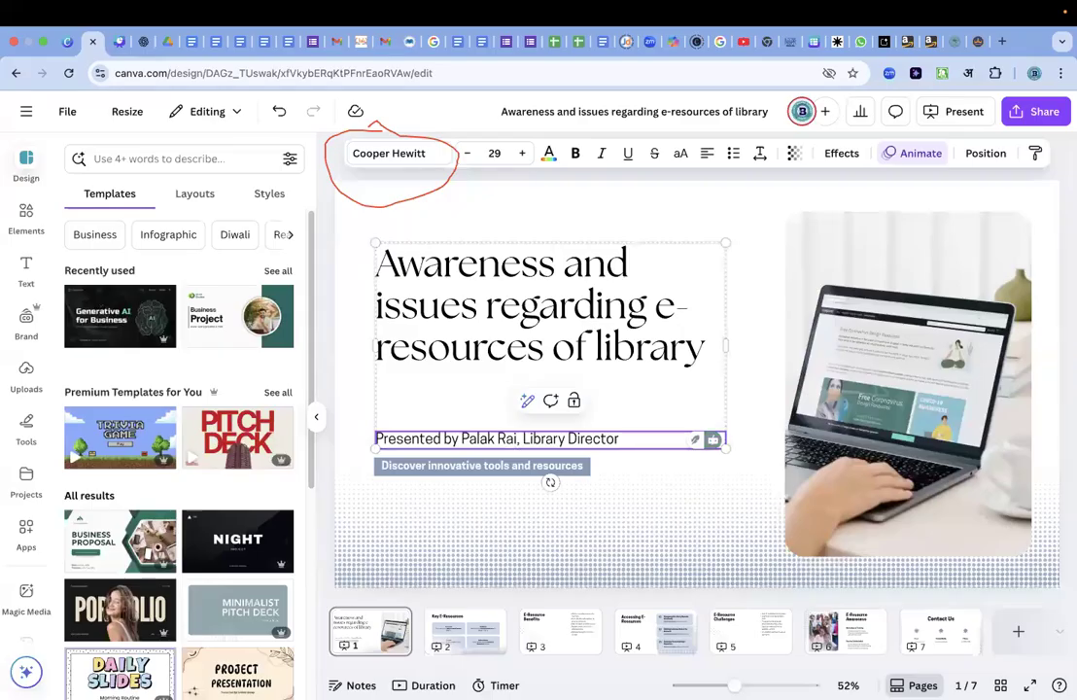
Move the title and presenter text group down so the presenter line sits below the "Discover innovative tools and resources" tagline.
left_click(520, 471)
left_click(625, 485)
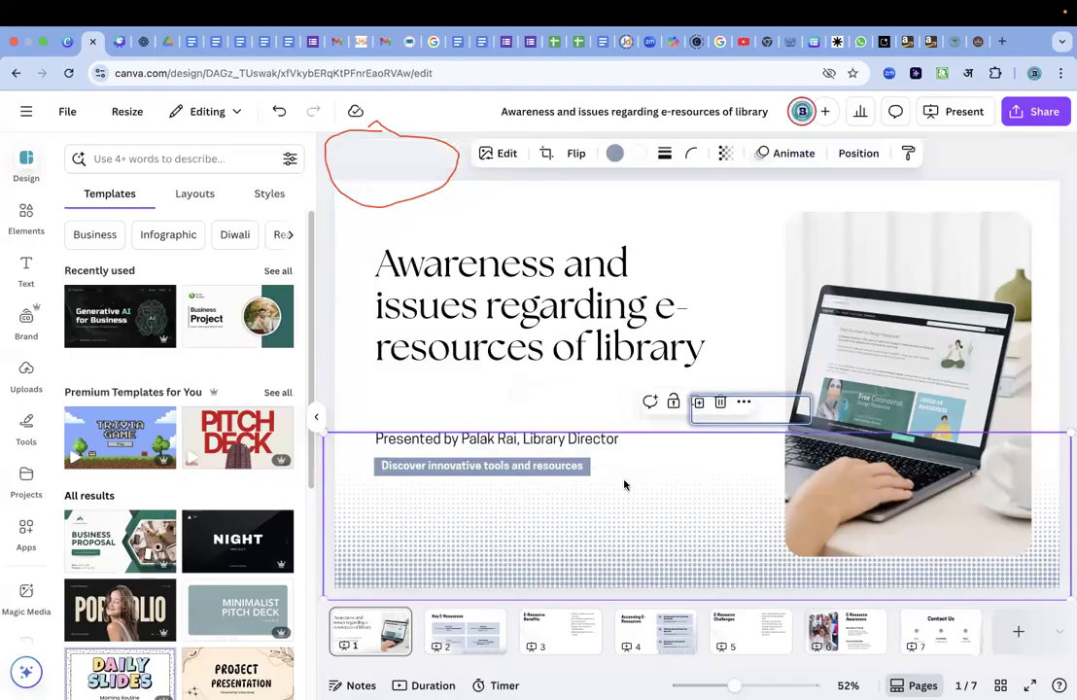
left_click_drag(610, 332, 612, 392)
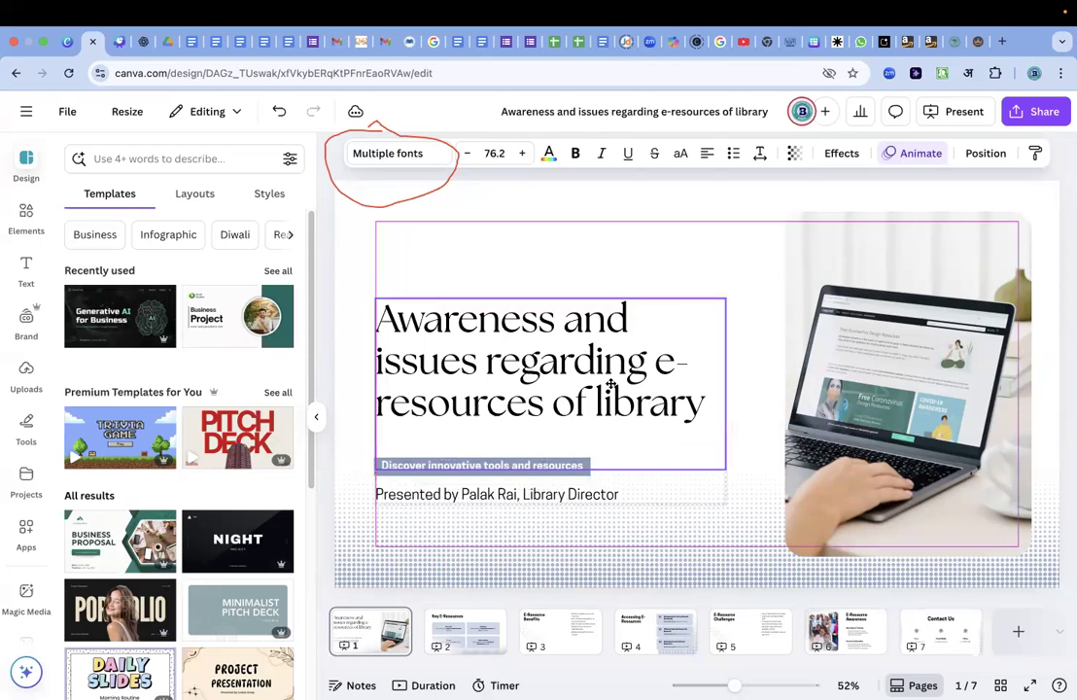
left_click(668, 567)
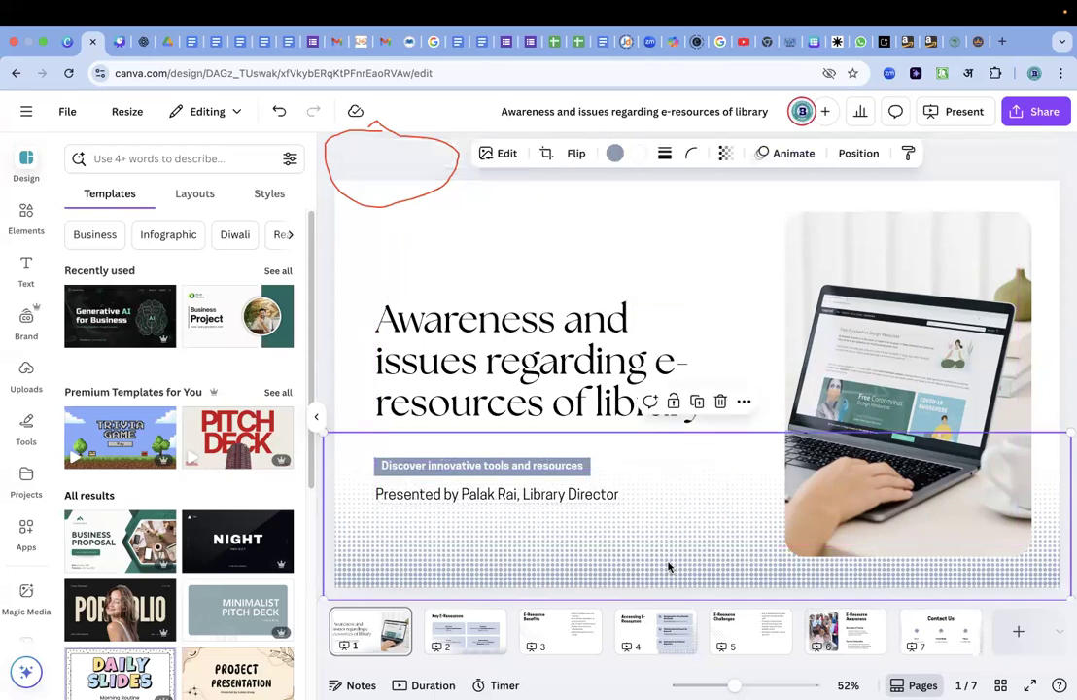
Select the laptop photo on the title slide and open the elements library to look for a replacement image.
left_click(957, 362)
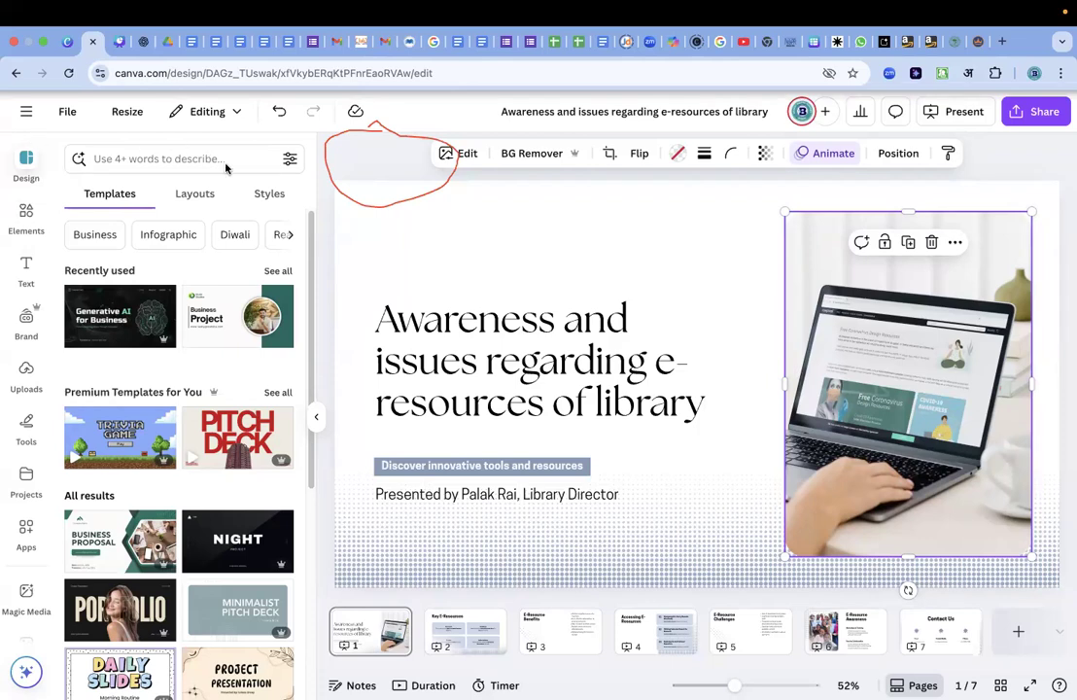
mouse_move(4, 223)
left_mouse_down()
mouse_move(32, 245)
mouse_move(54, 247)
mouse_move(52, 212)
mouse_move(20, 187)
mouse_move(3, 205)
mouse_move(3, 225)
mouse_move(23, 246)
mouse_move(66, 216)
mouse_move(31, 181)
mouse_move(6, 205)
mouse_move(3, 235)
mouse_move(33, 245)
mouse_move(51, 224)
mouse_move(12, 198)
mouse_move(2, 210)
mouse_move(37, 251)
left_mouse_up()
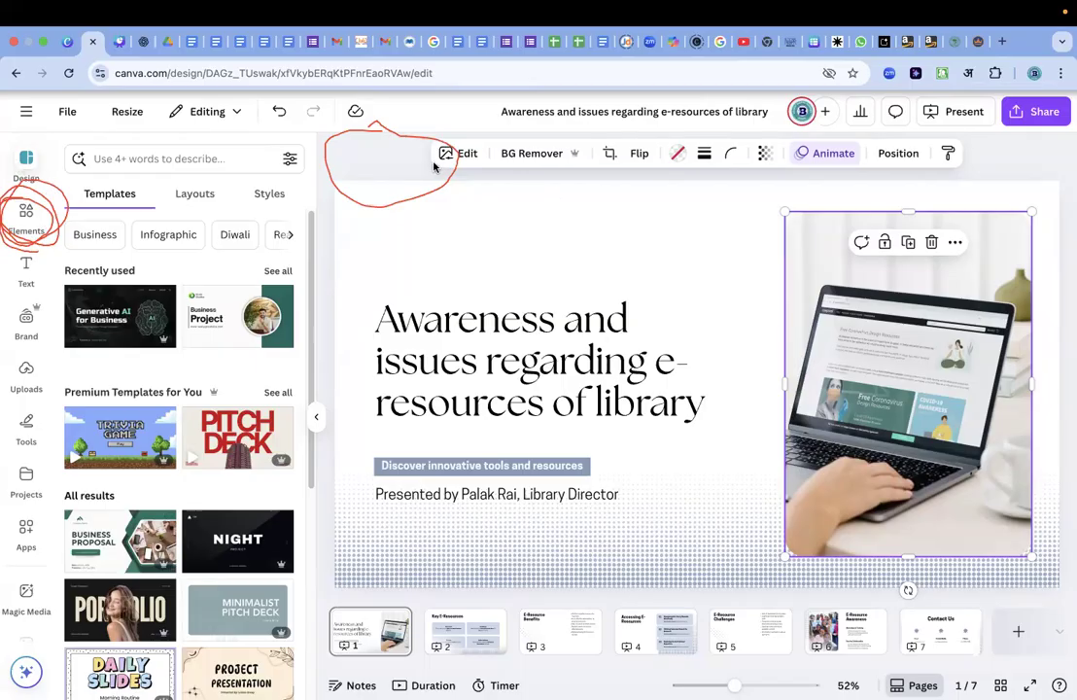
left_click(32, 235)
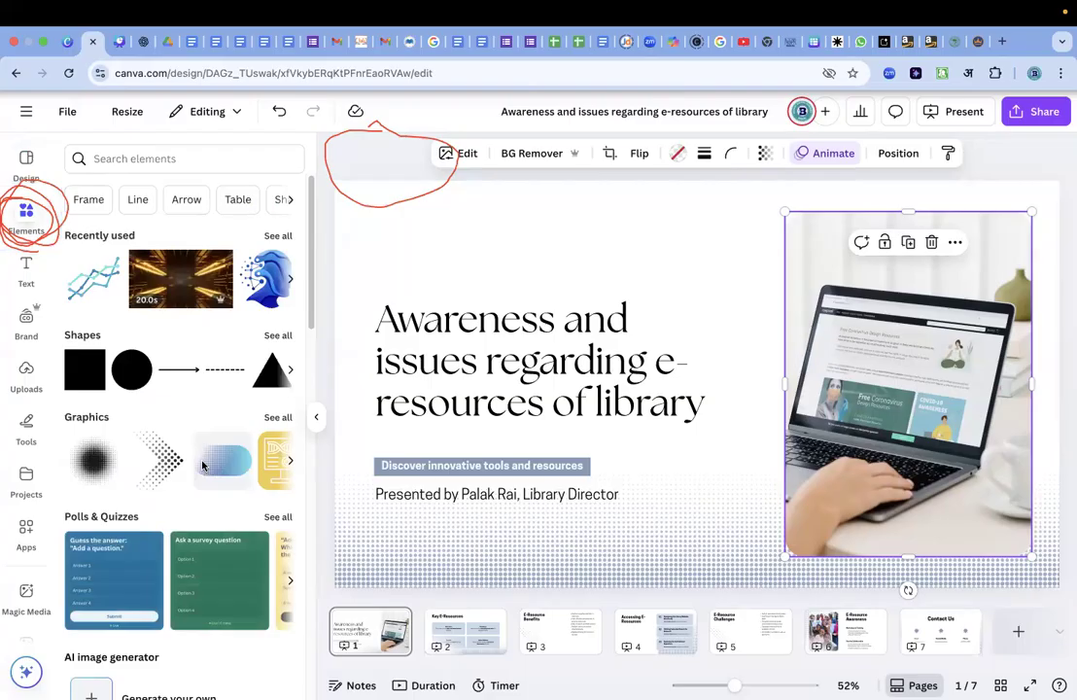
scroll(202, 465, "down", 10)
scroll(212, 515, "up", 7)
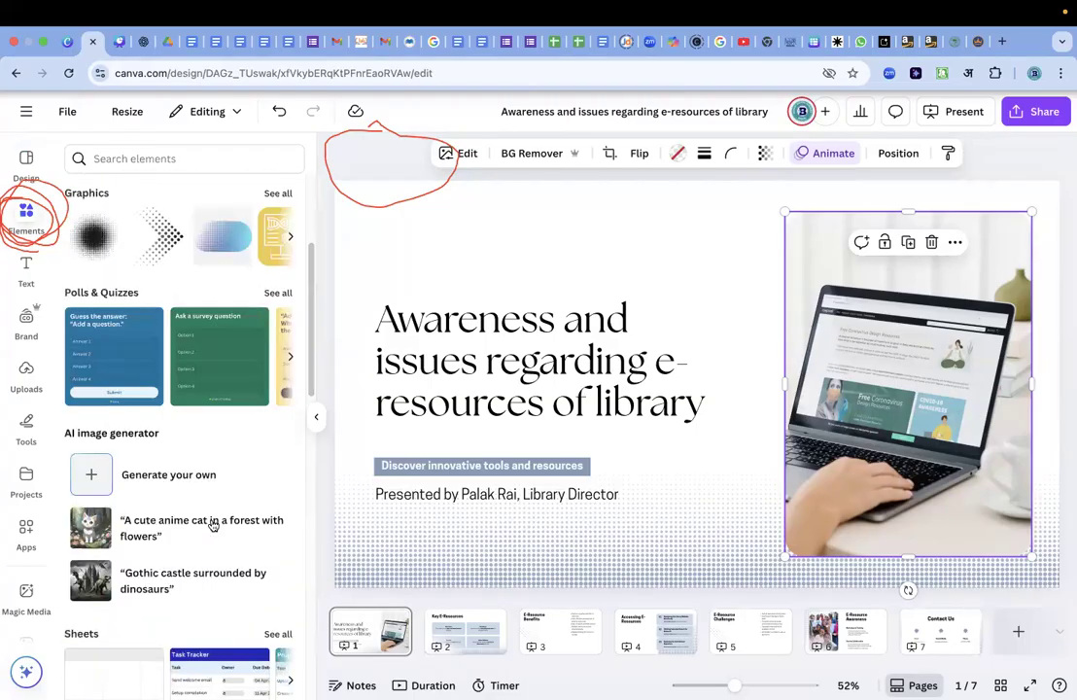
scroll(212, 525, "up", 2)
scroll(211, 525, "up", 3)
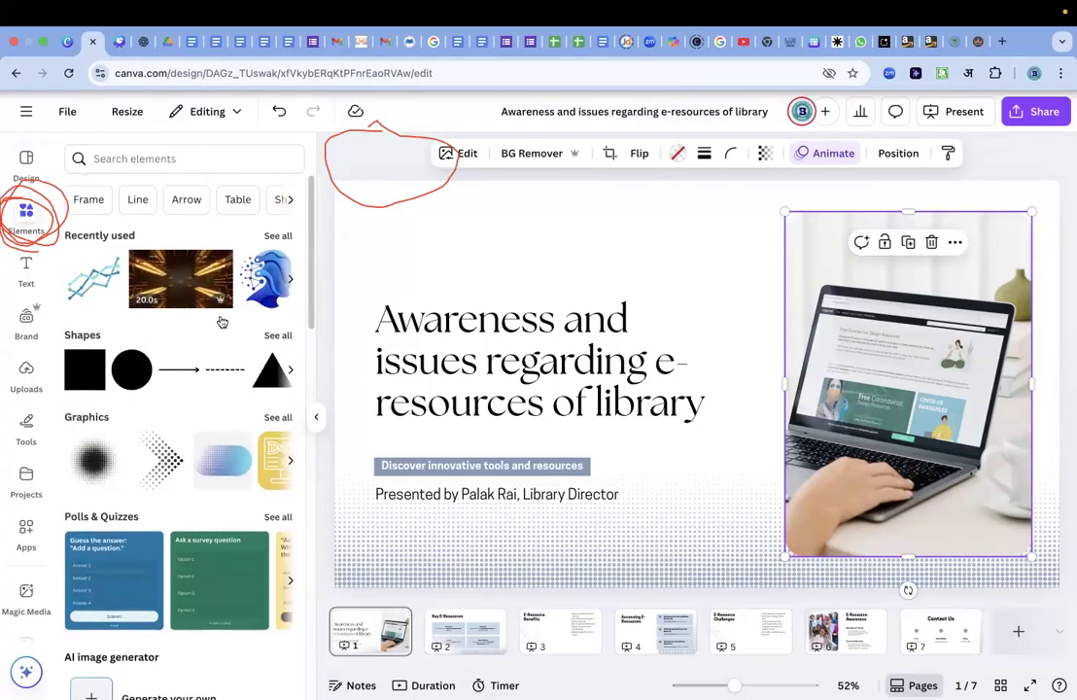
Search the elements library for "E resource" and browse the photo results for a suitable title-slide image.
left_click(176, 158)
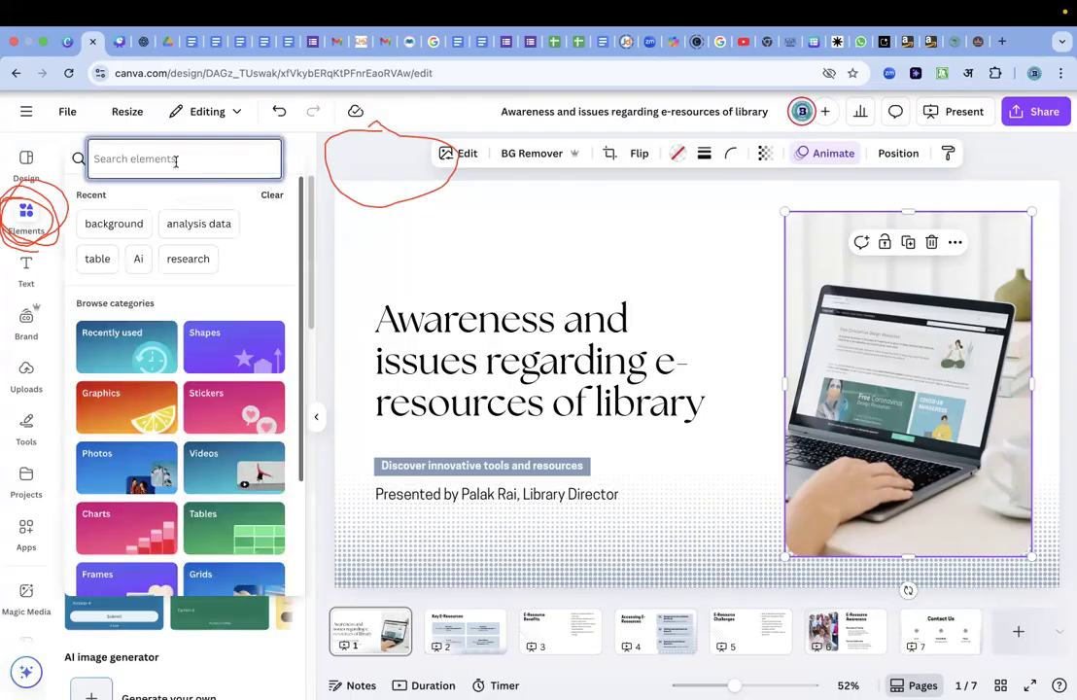
type("E re")
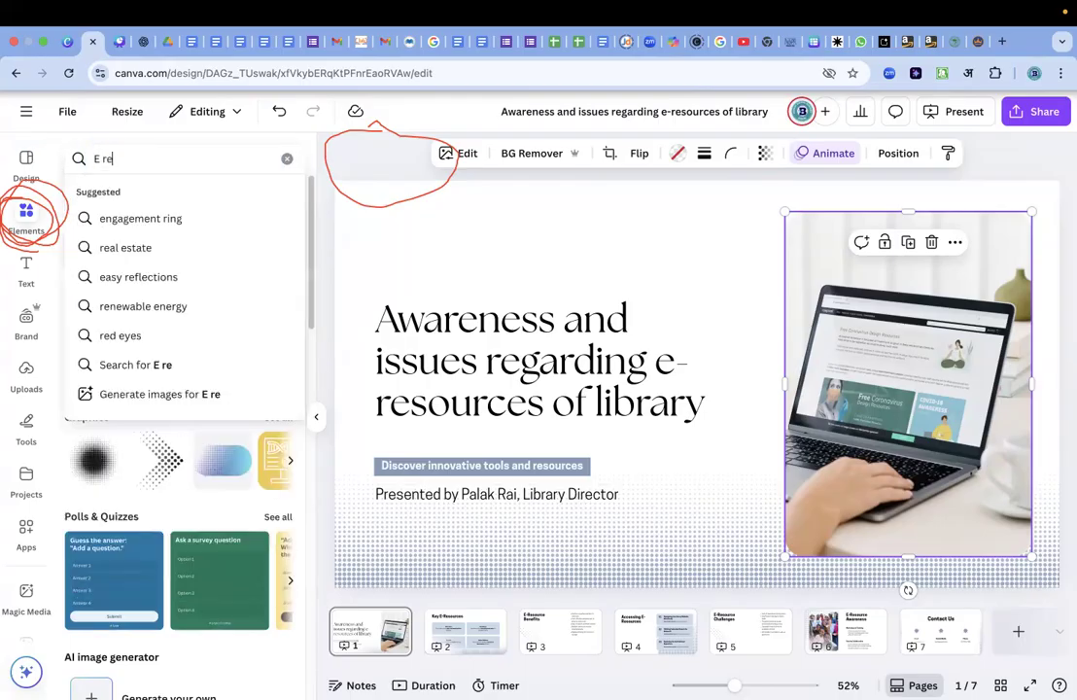
type("source")
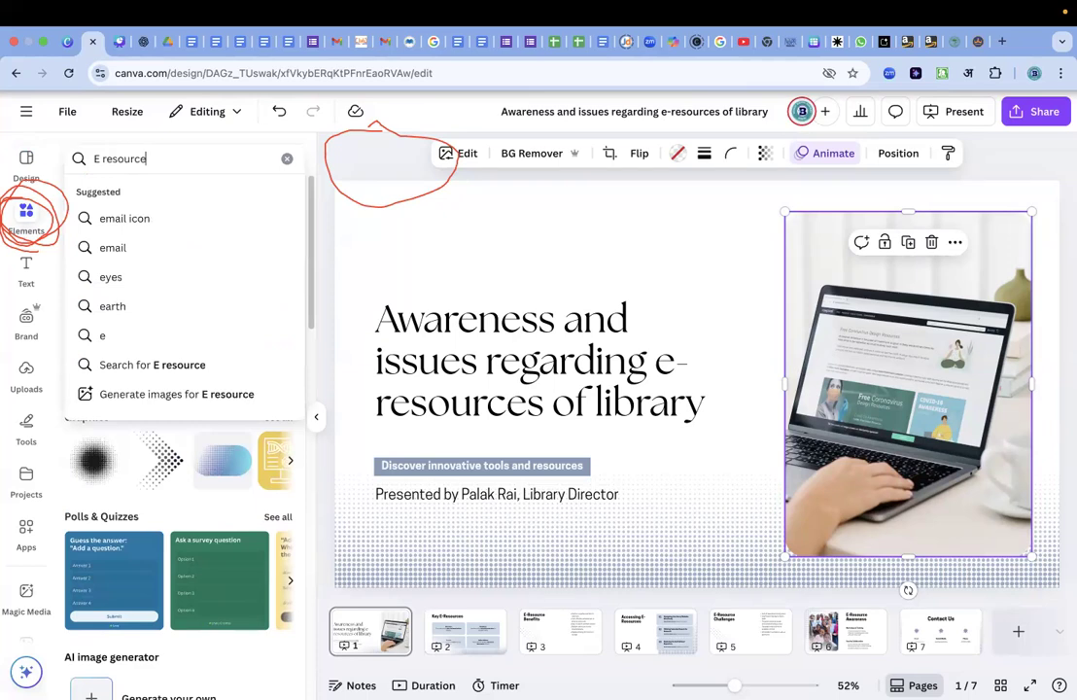
left_click(184, 373)
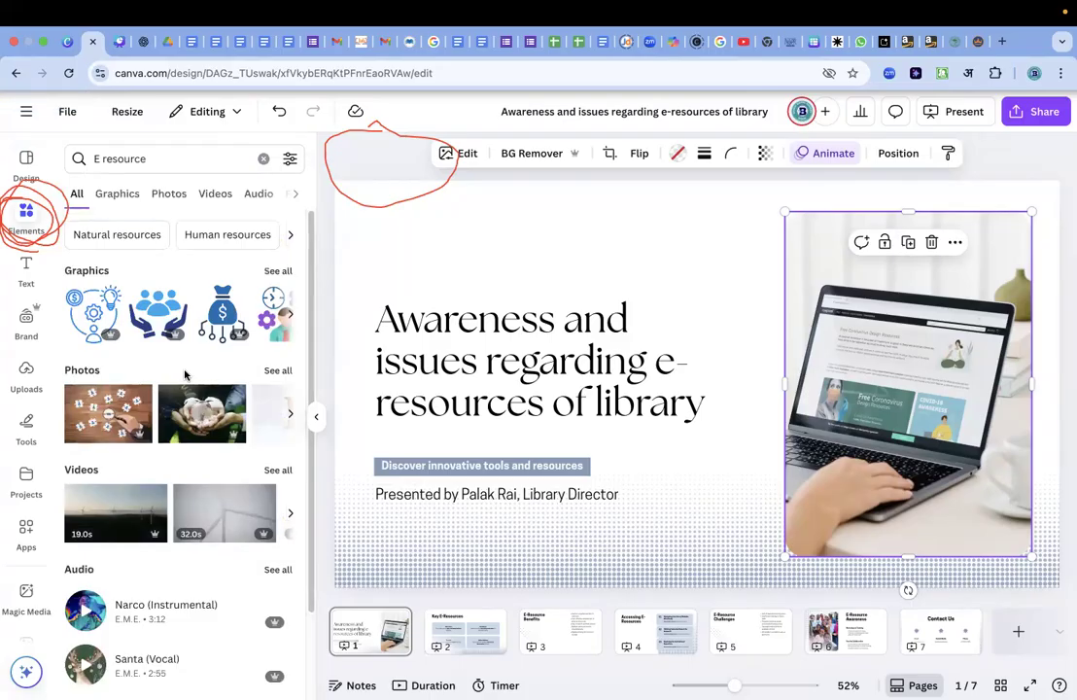
left_click(278, 374)
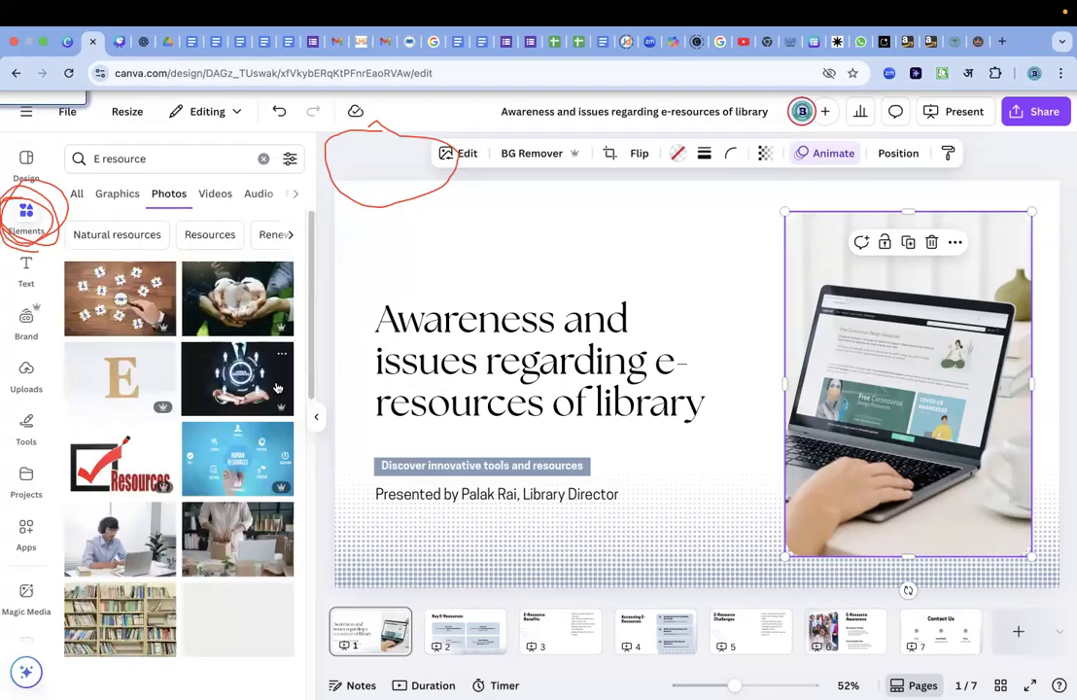
scroll(246, 517, "down", 3)
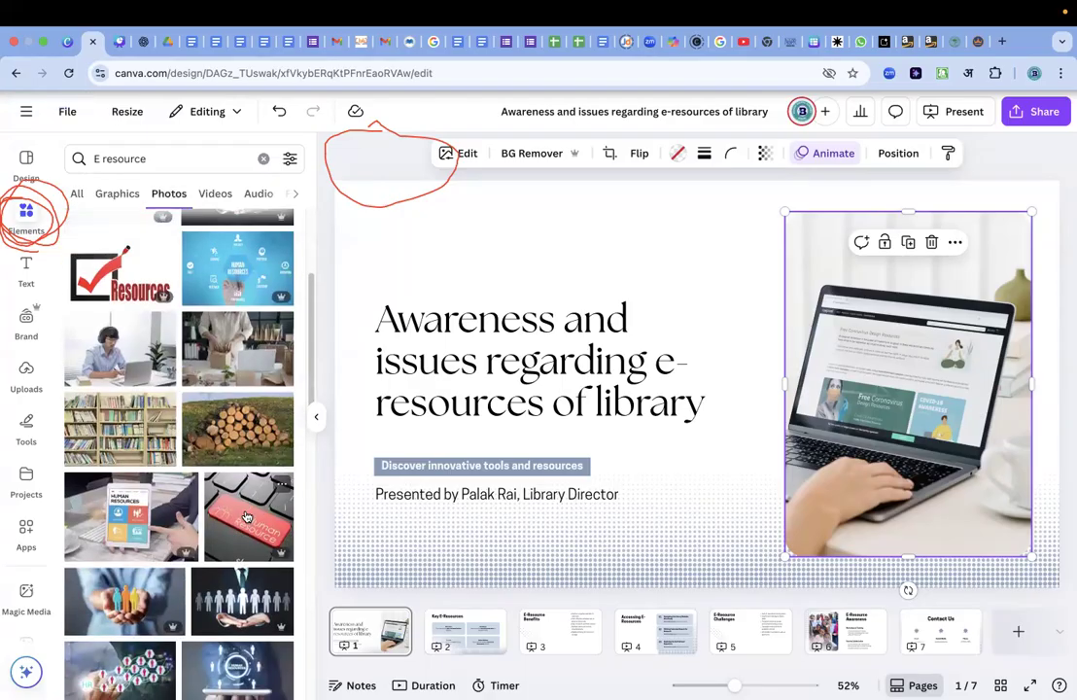
scroll(246, 517, "down", 3)
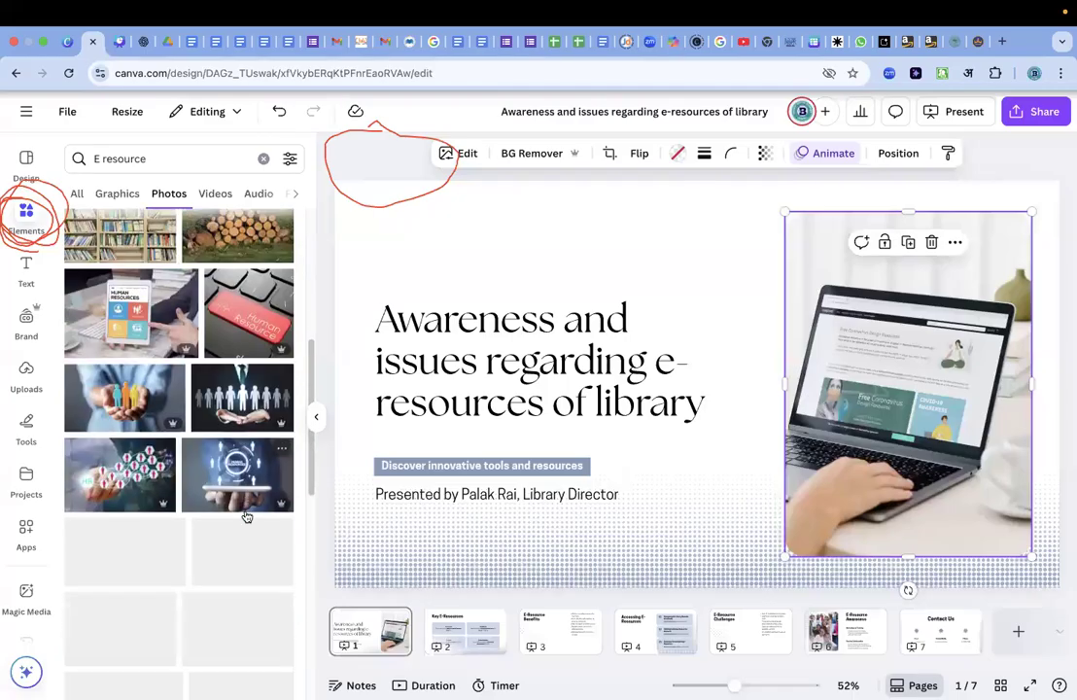
scroll(246, 517, "down", 5)
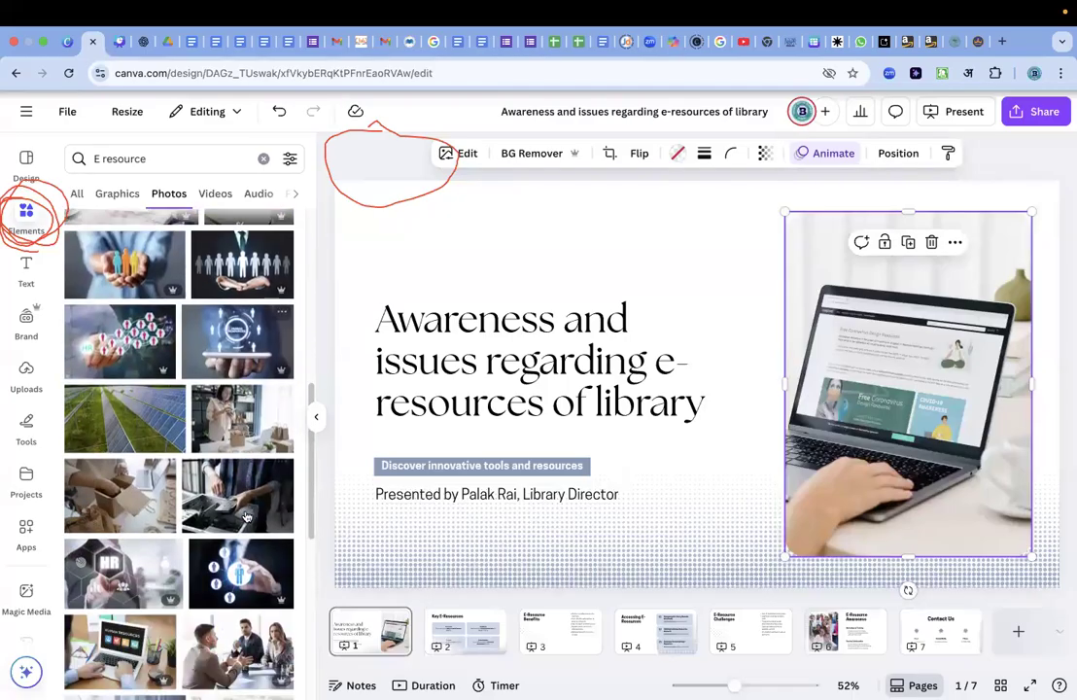
scroll(246, 517, "down", 4)
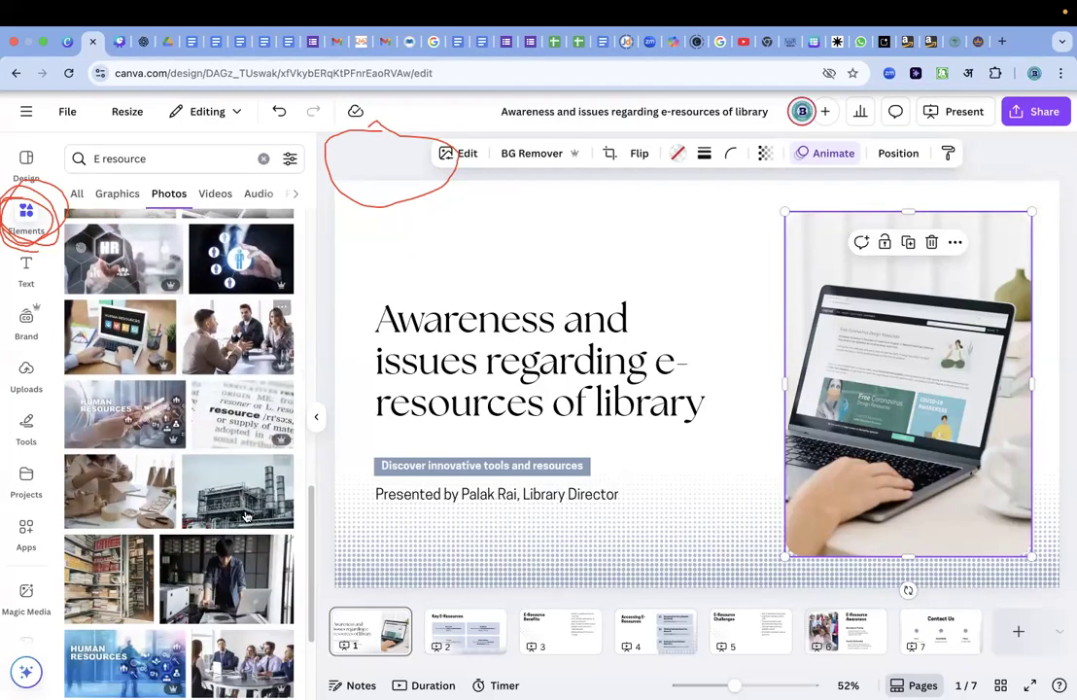
scroll(246, 517, "up", 4)
scroll(246, 517, "up", 3)
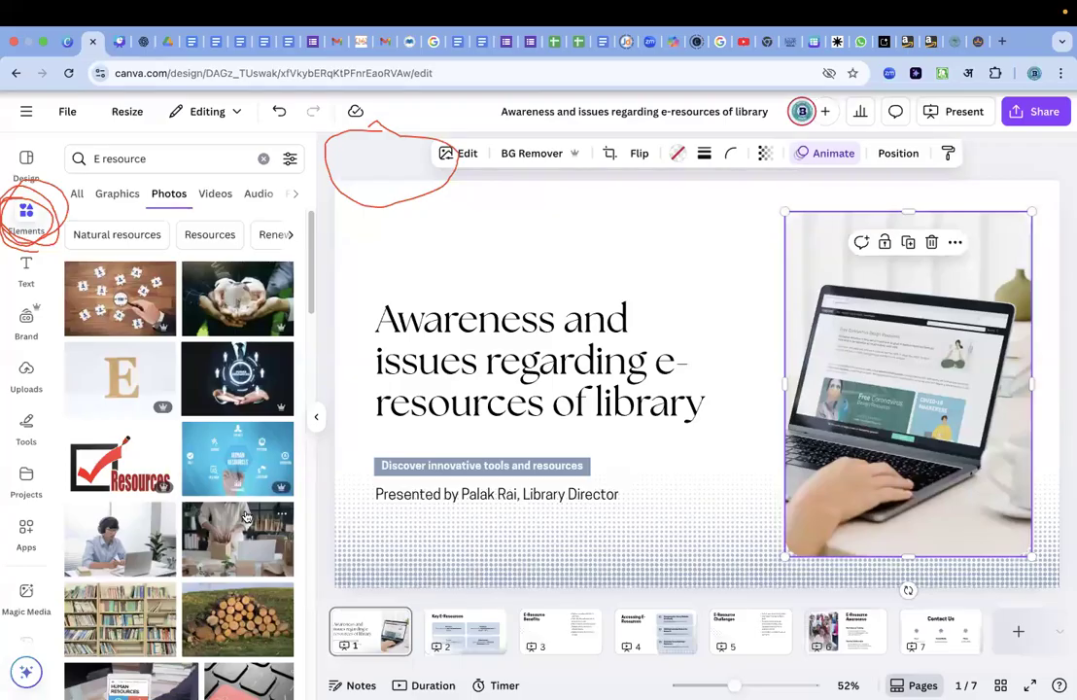
Replace the photo search term with "Library" and run the search.
left_click(149, 159)
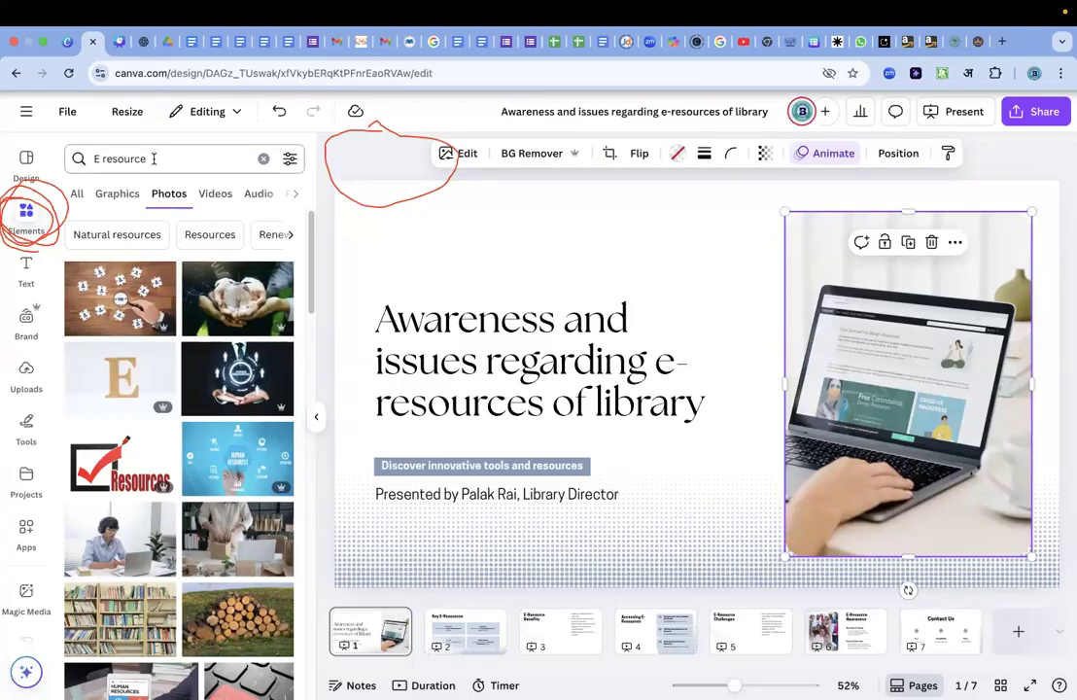
type("Librata")
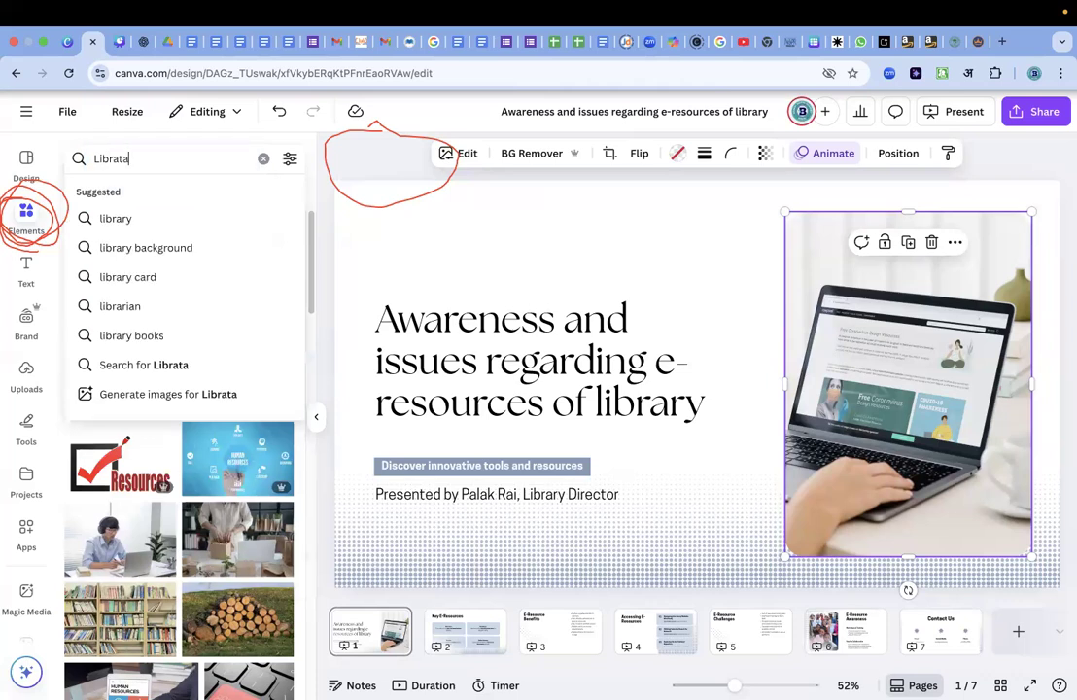
key("BackSpace")
type("ry")
key("Return")
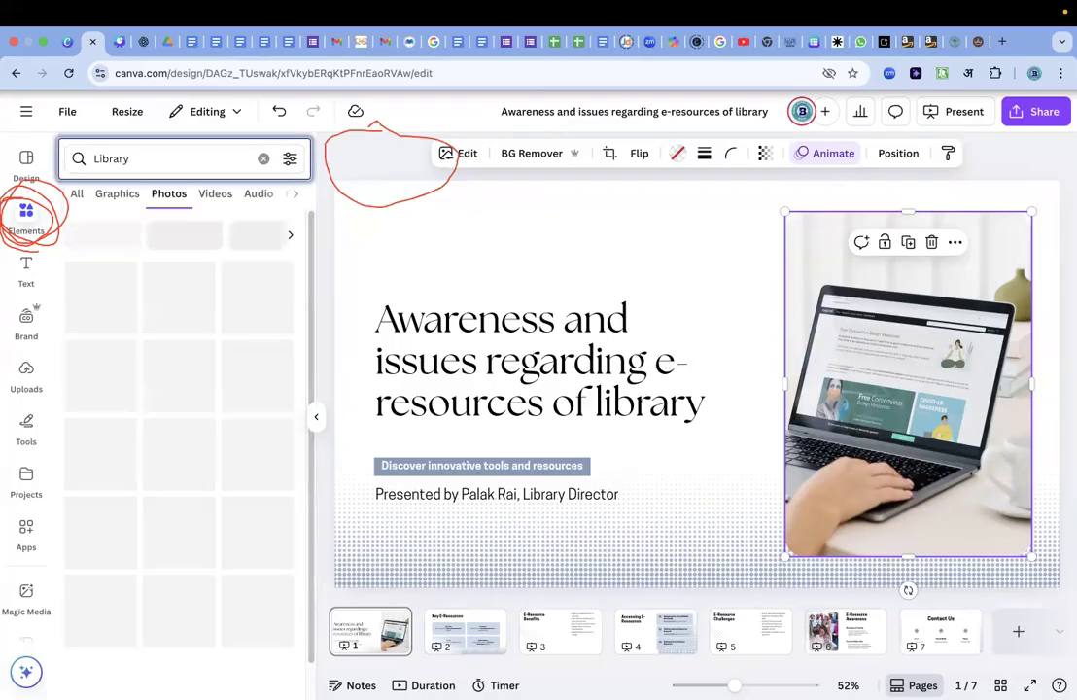
Find the glowing blue photo of stacked books wired to a mouse, and replace the title slide's laptop photo with it.
scroll(185, 467, "down", 7)
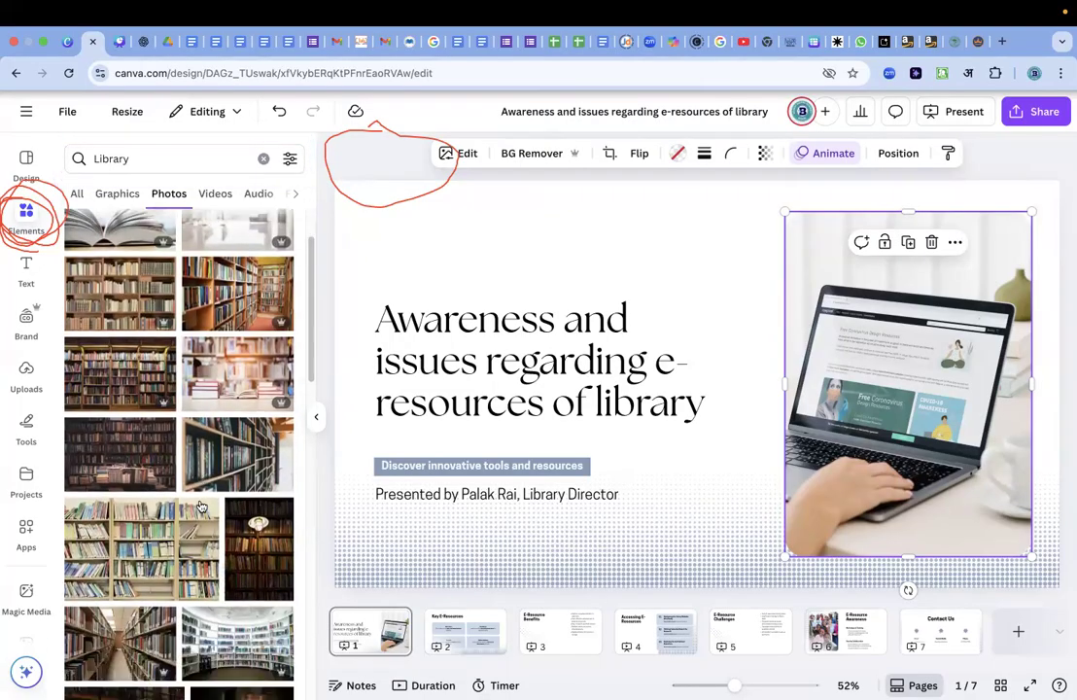
scroll(202, 501, "down", 8)
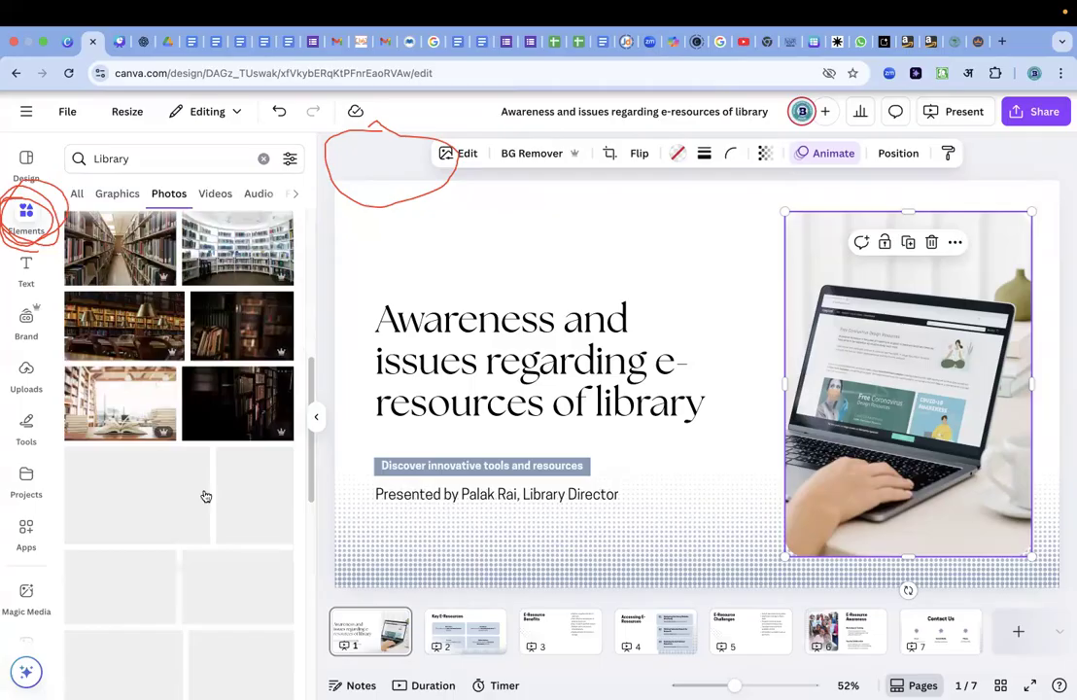
scroll(205, 494, "down", 1)
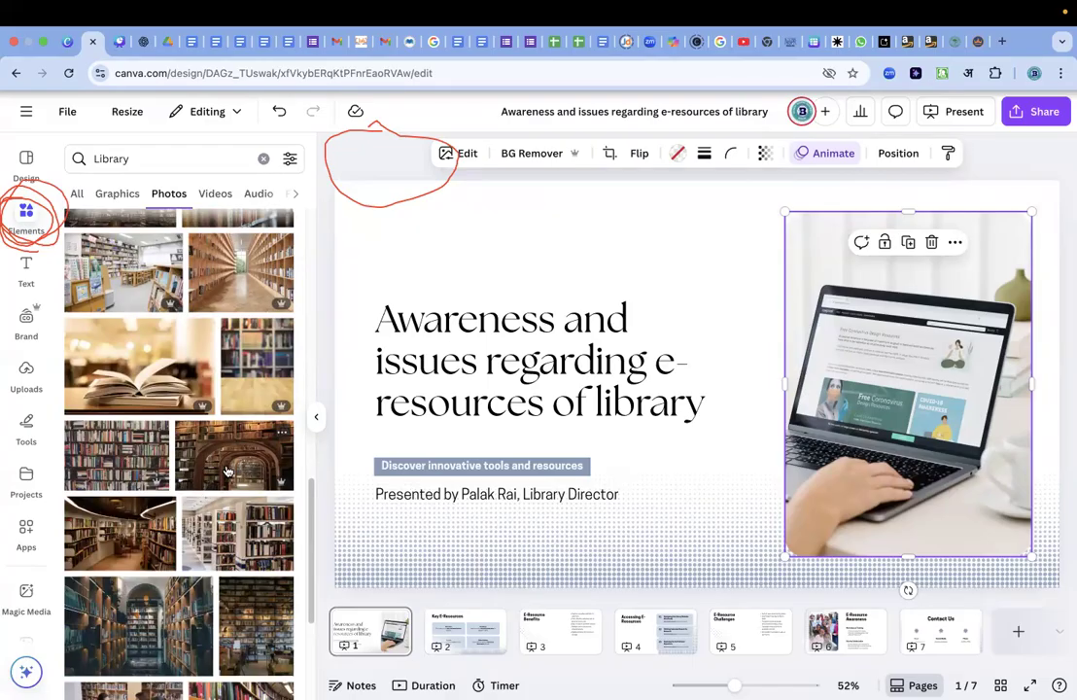
scroll(206, 496, "down", 5)
scroll(206, 535, "down", 2)
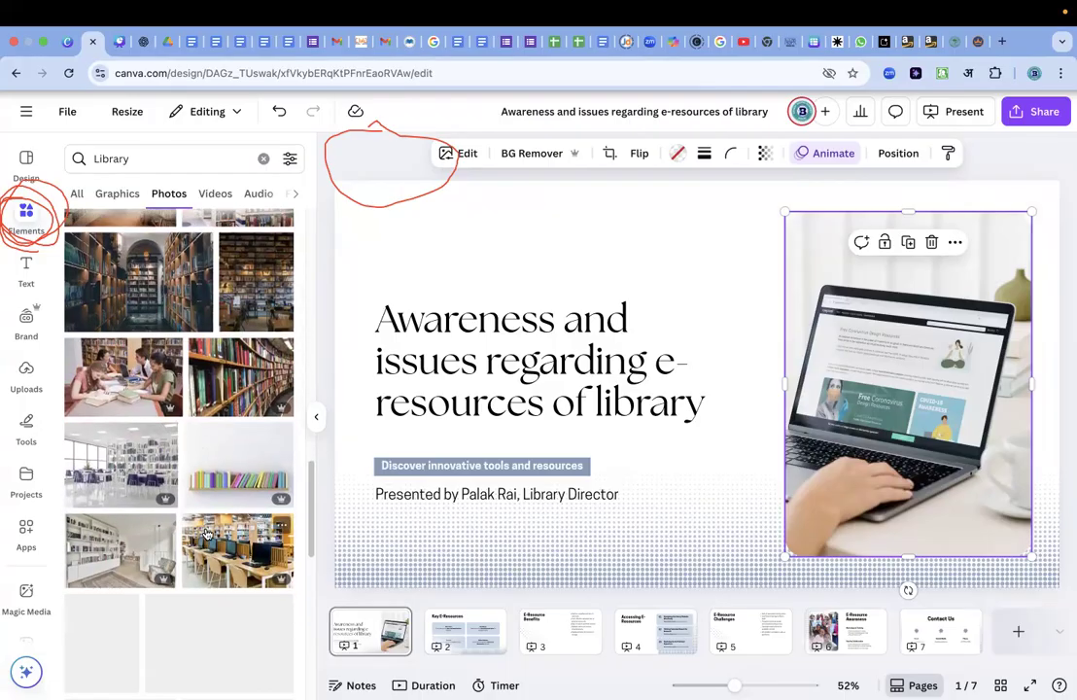
scroll(206, 535, "down", 4)
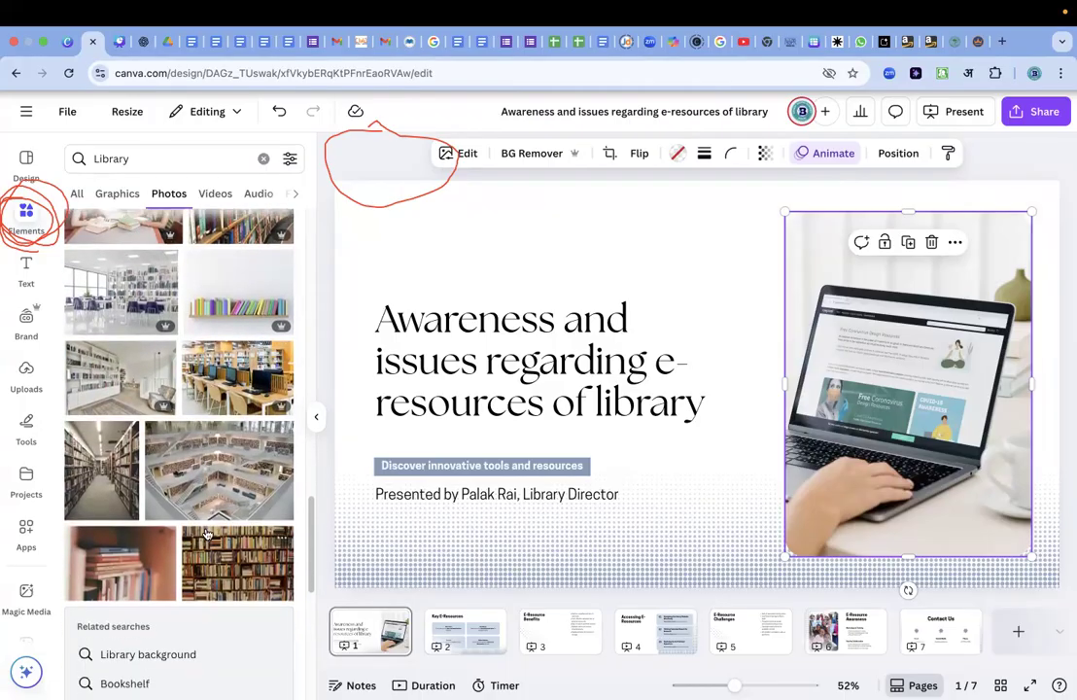
scroll(206, 534, "down", 5)
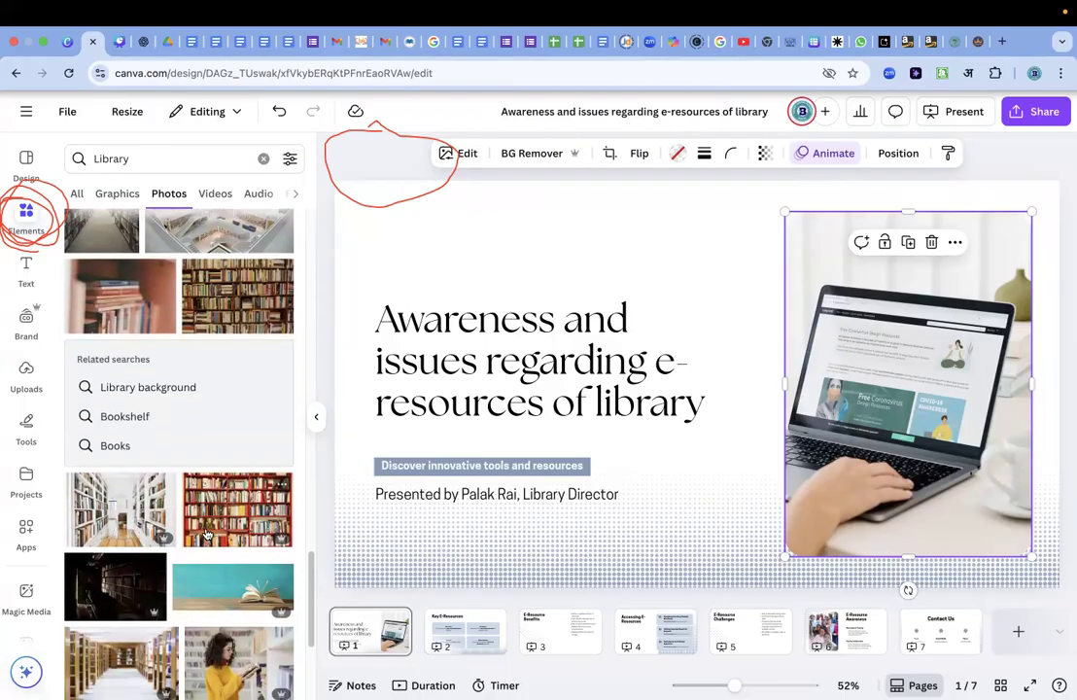
scroll(206, 535, "down", 7)
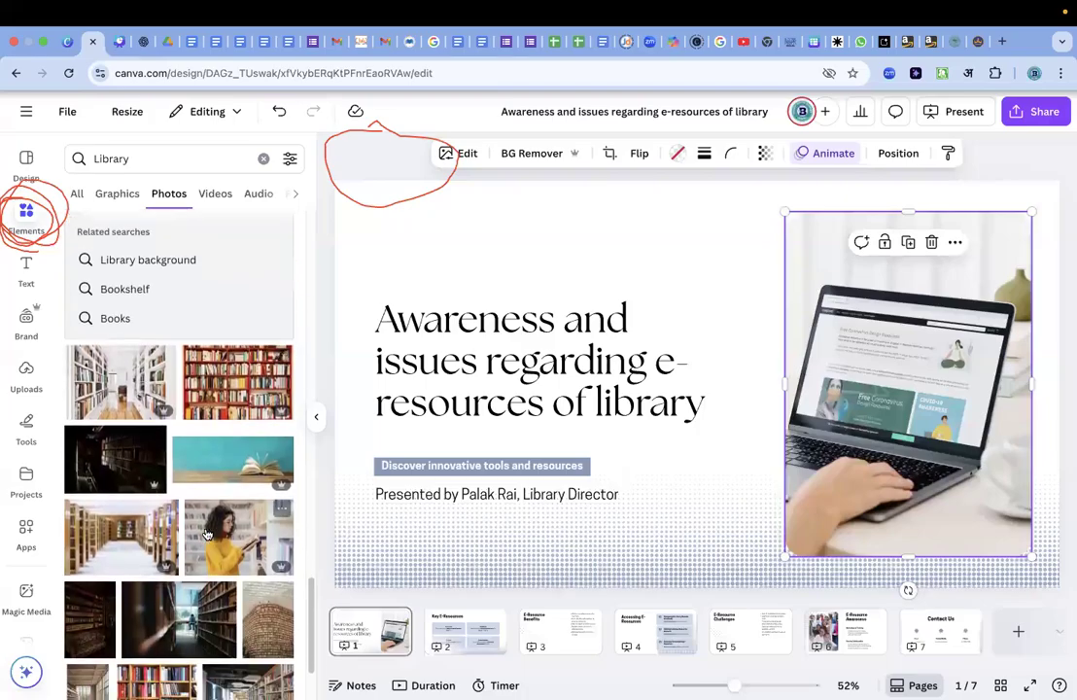
scroll(206, 535, "down", 8)
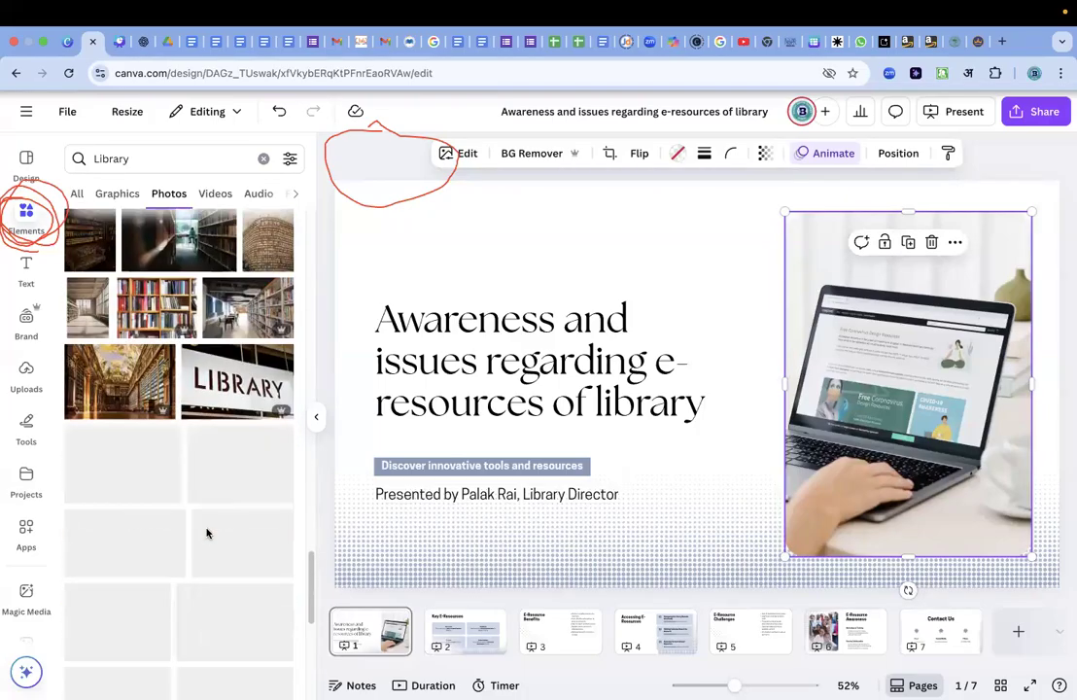
scroll(206, 535, "down", 2)
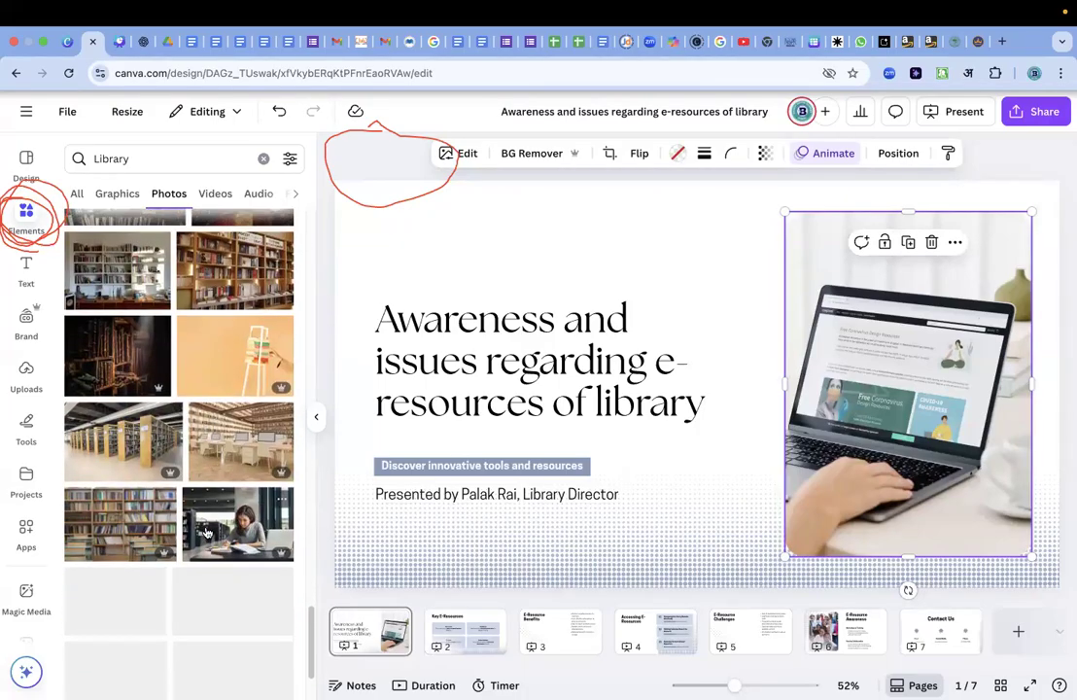
scroll(206, 533, "down", 5)
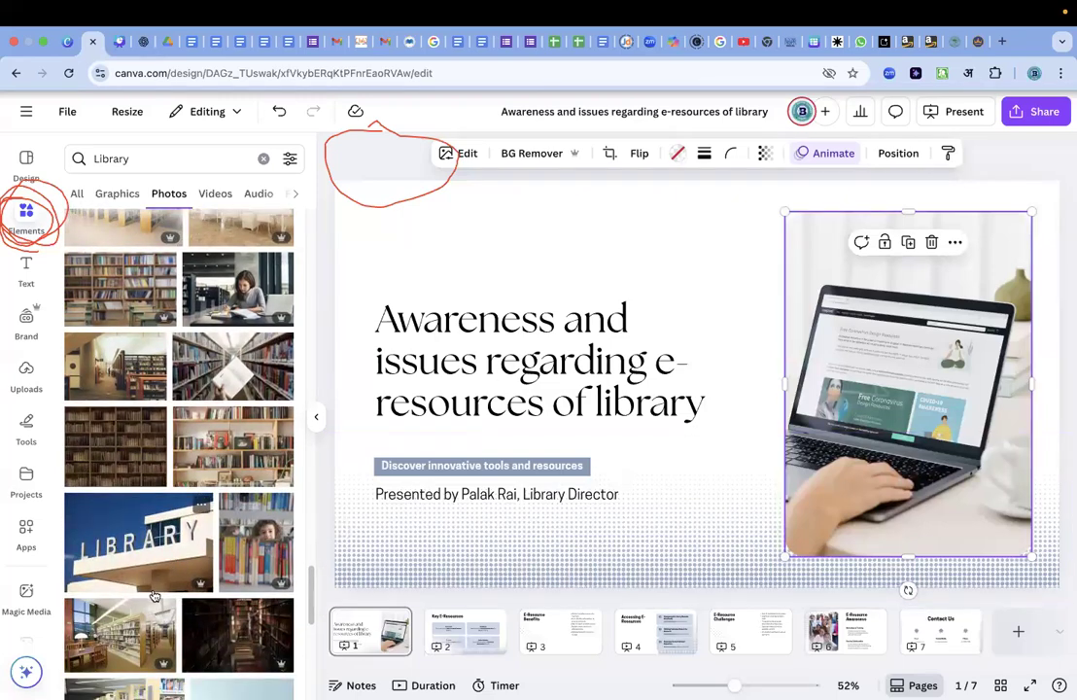
scroll(153, 595, "down", 4)
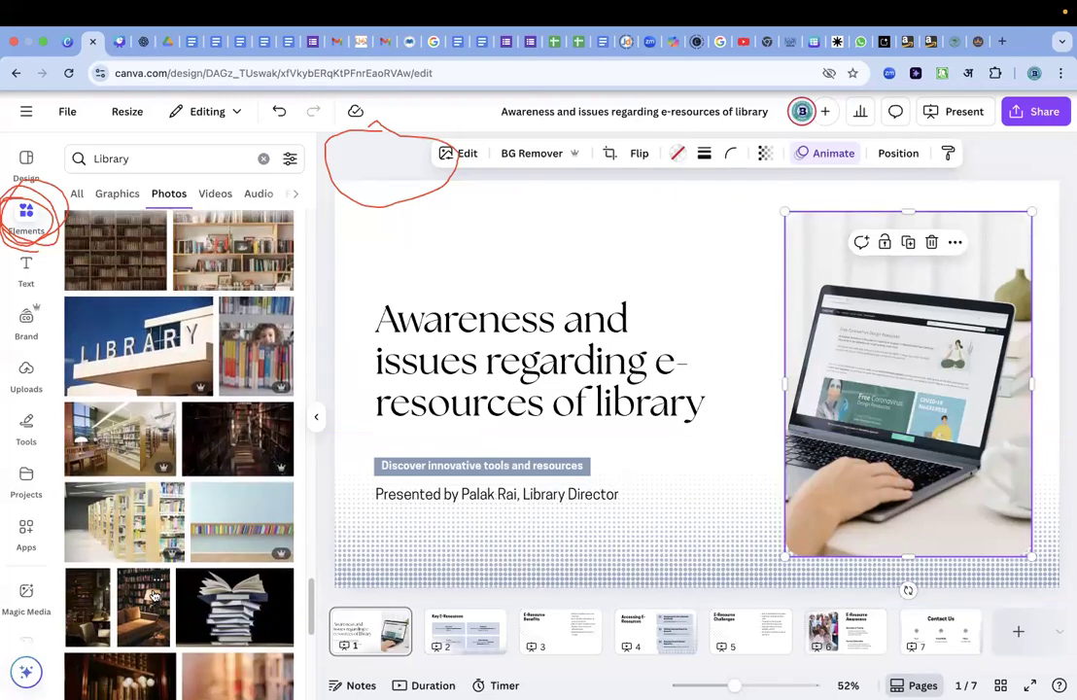
scroll(152, 595, "down", 4)
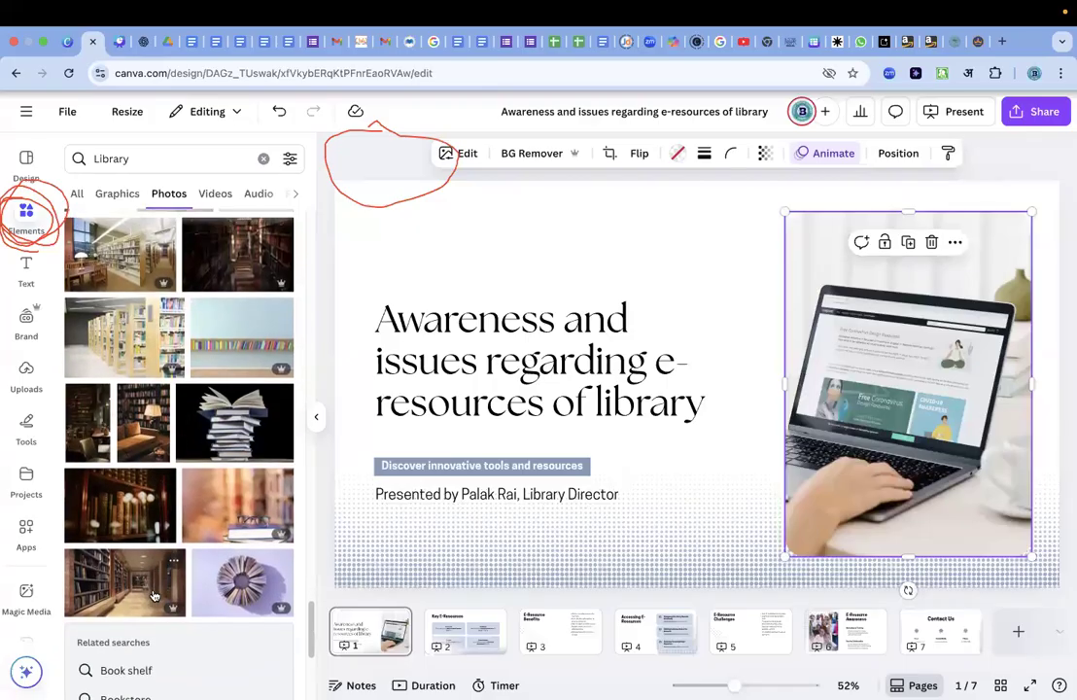
scroll(152, 594, "down", 8)
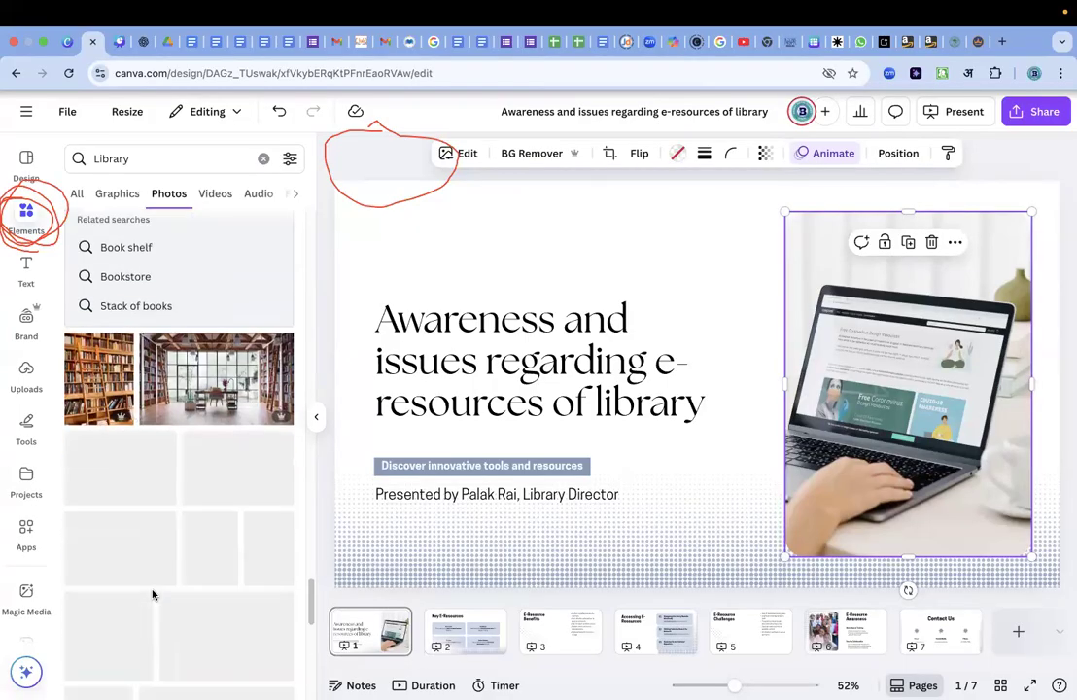
scroll(153, 595, "down", 5)
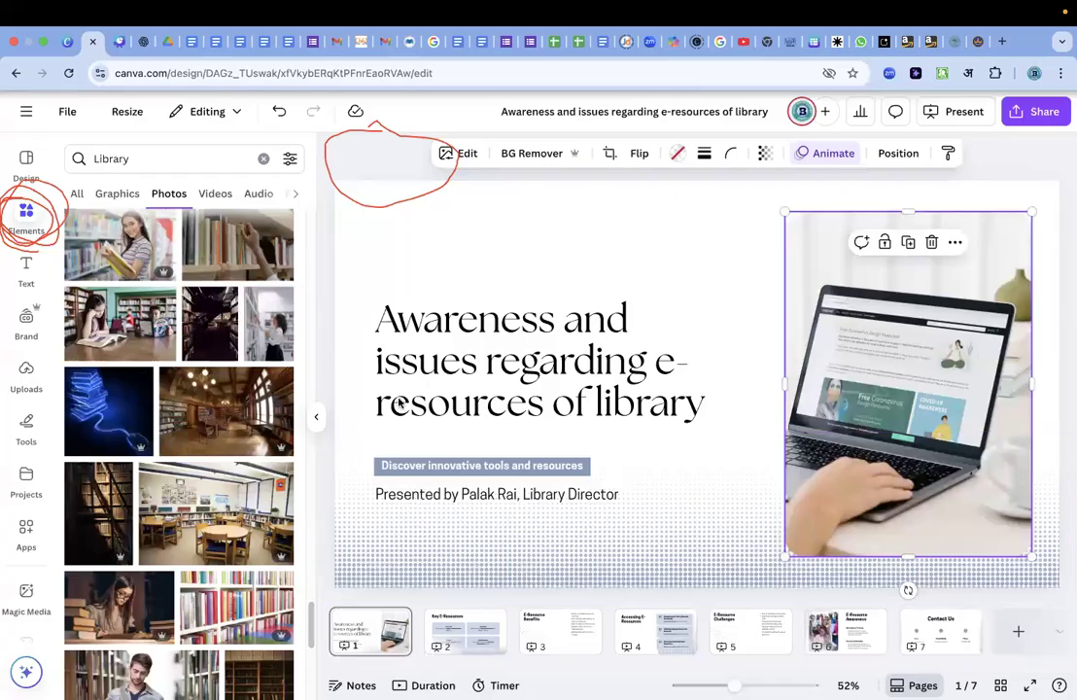
left_click_drag(110, 403, 870, 304)
left_click(664, 248)
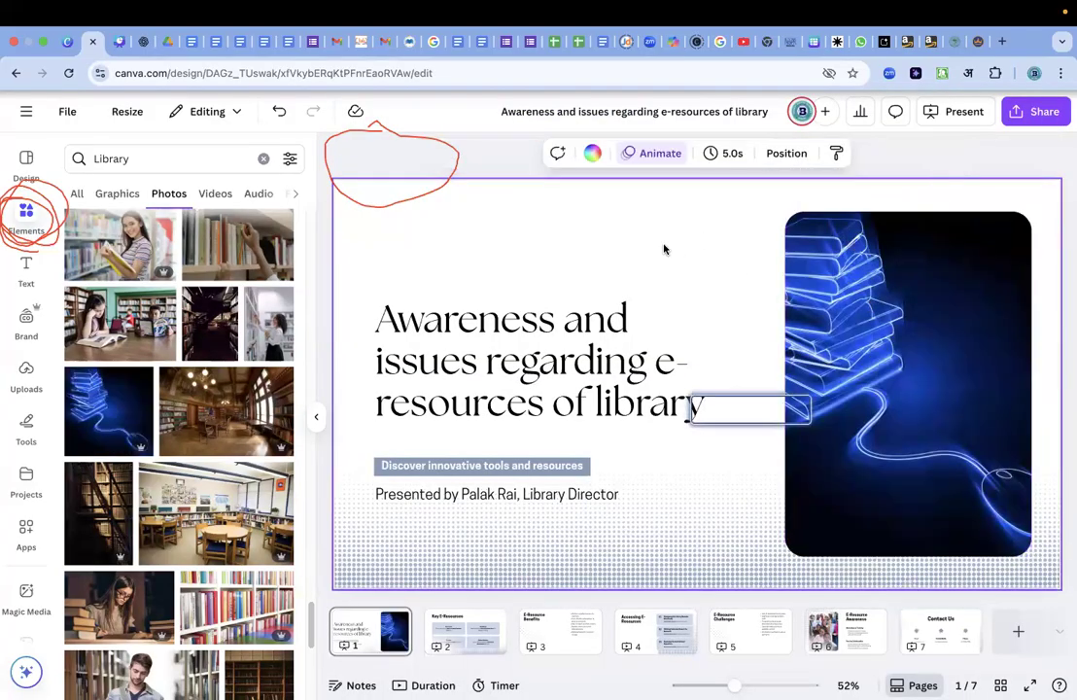
left_click(854, 396)
double_click(817, 356)
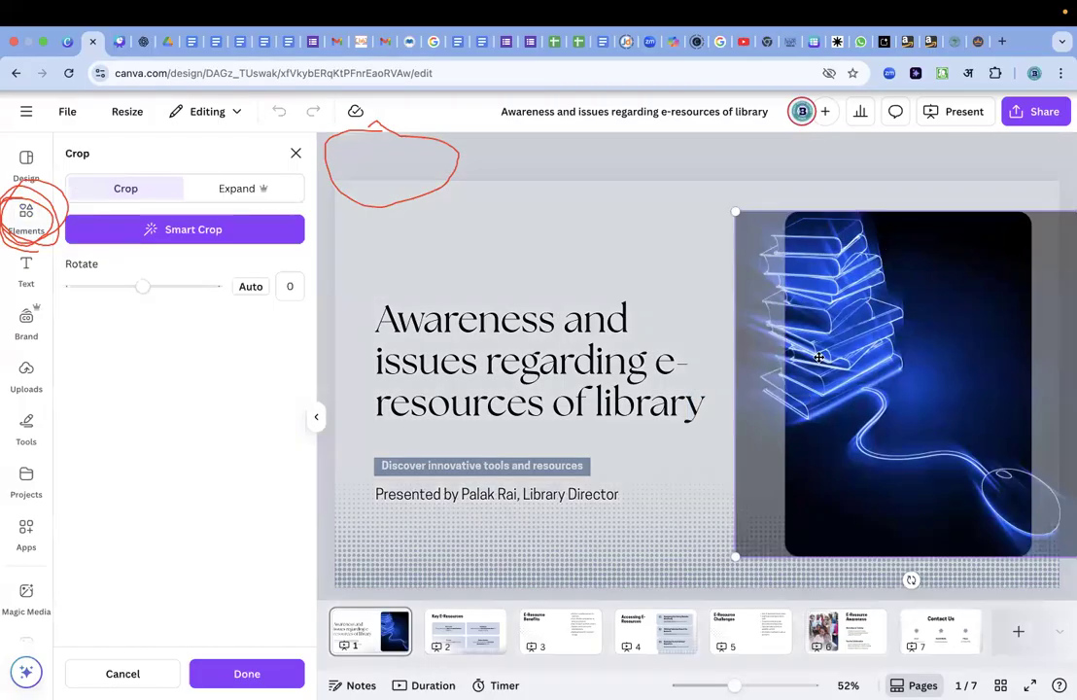
left_click_drag(777, 246, 876, 295)
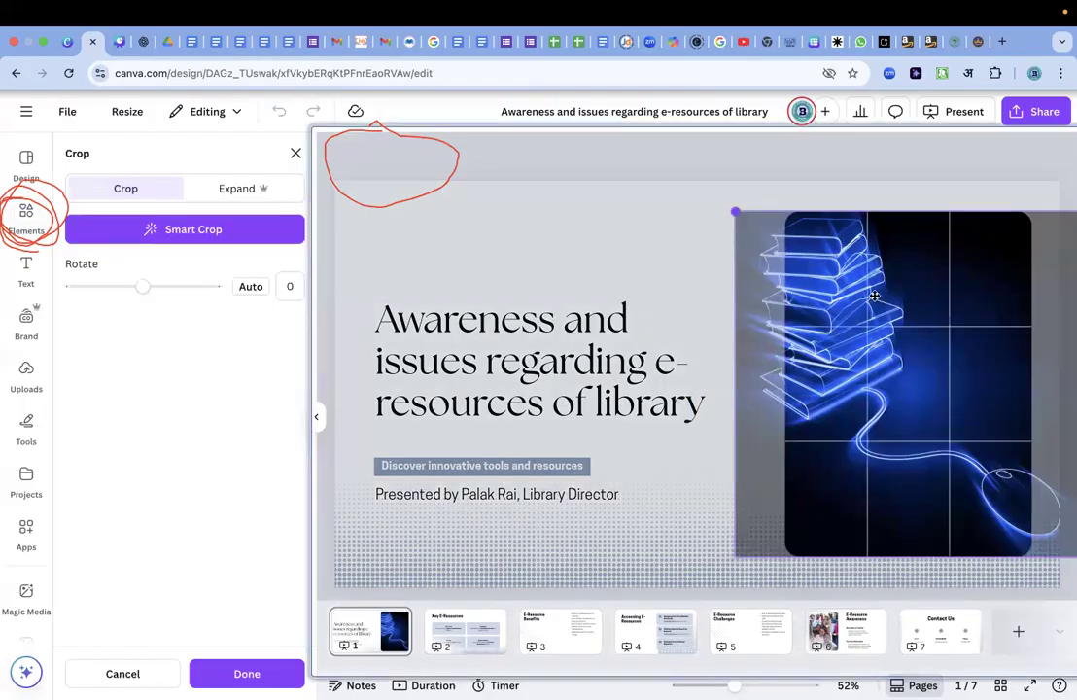
left_click(676, 258)
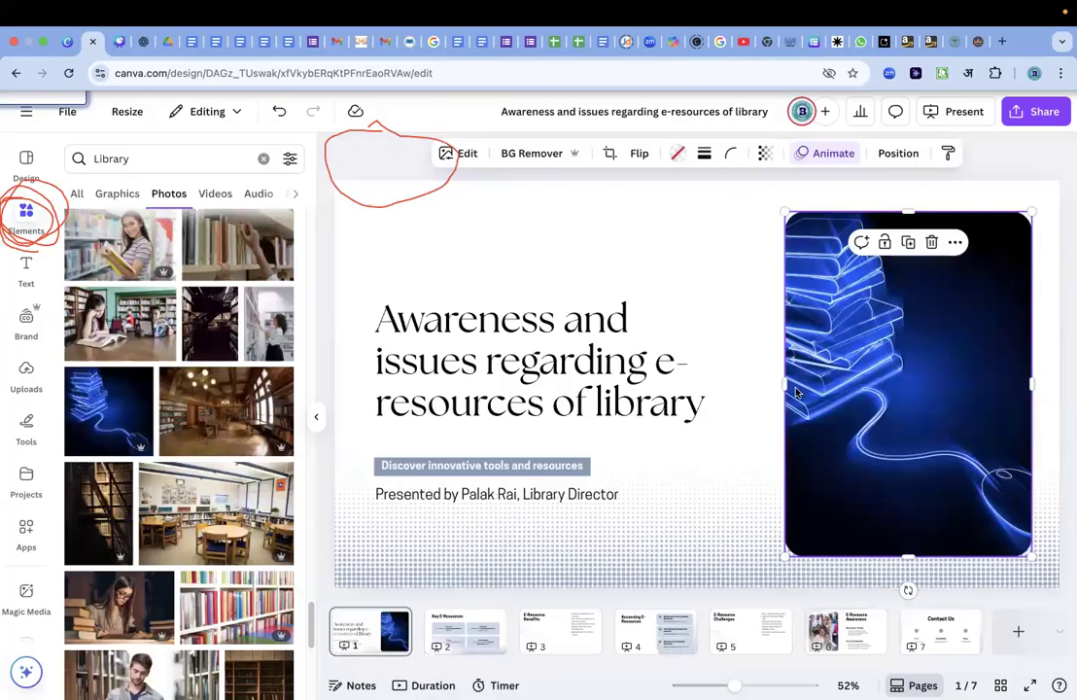
Widen the title slide's blue book photo on both sides so the whole book stack and mouse fit in its frame.
left_click_drag(783, 382, 738, 380)
left_click_drag(1032, 382, 1041, 381)
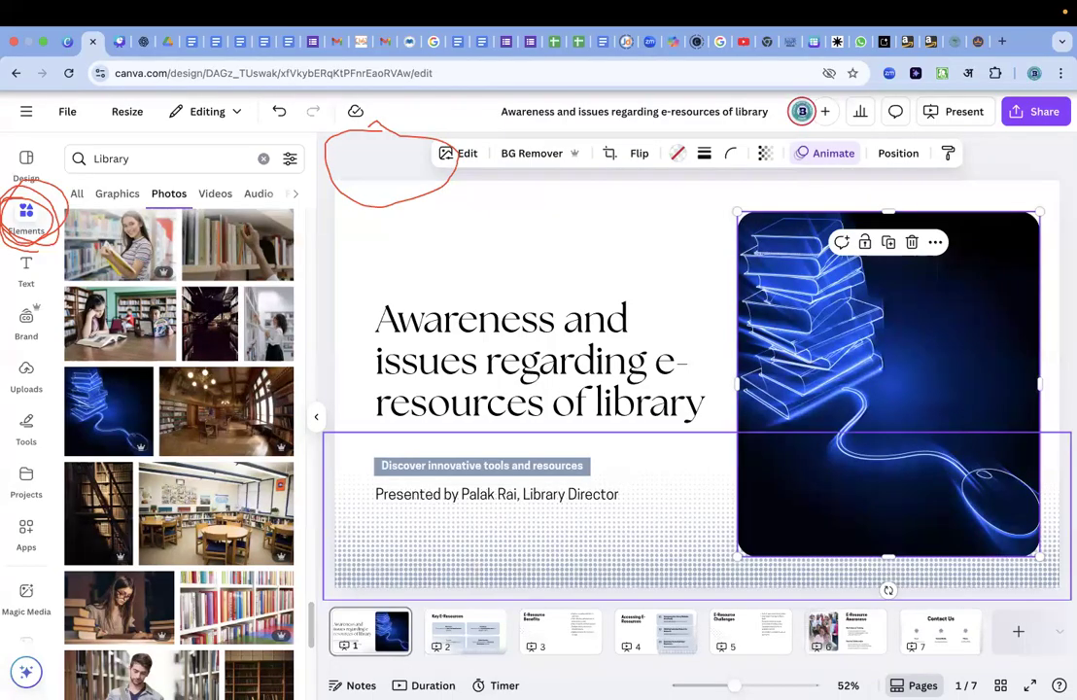
Open the Key E-Resources slide and examine its heading, the four background boxes and the text inside them.
left_click(475, 638)
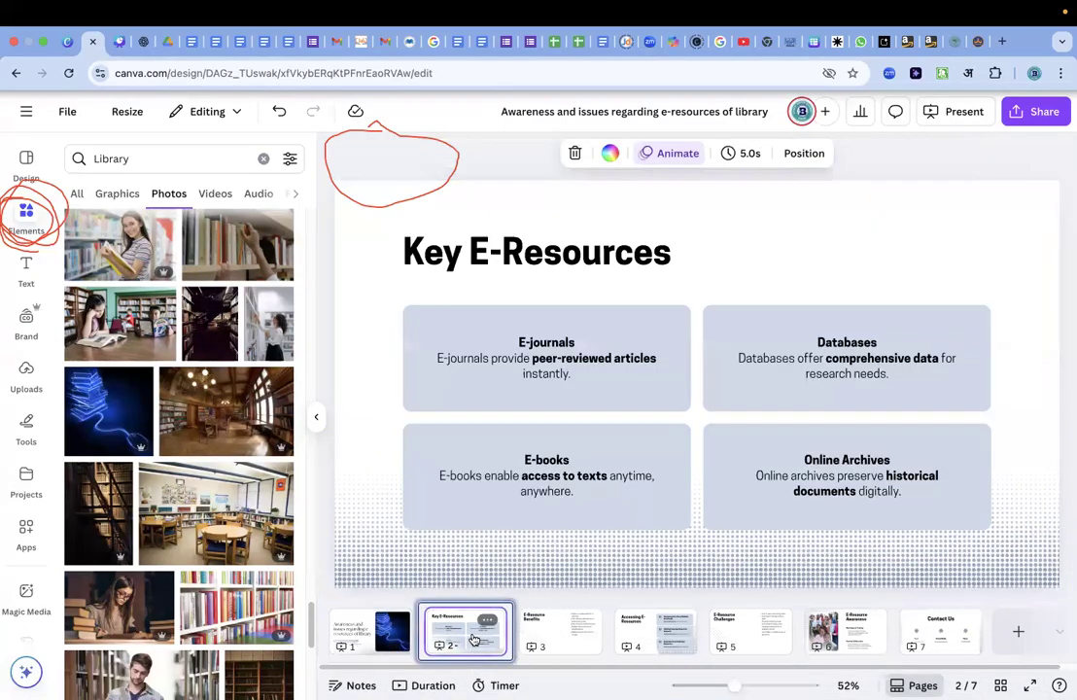
left_click(839, 249)
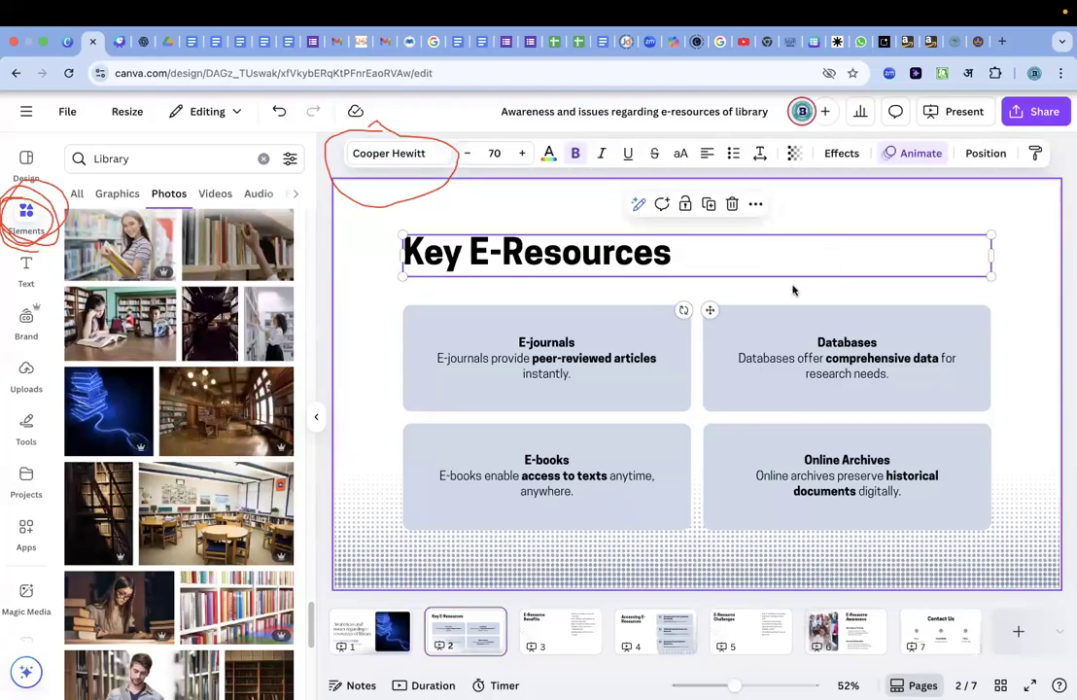
left_click(625, 324)
left_click(733, 399)
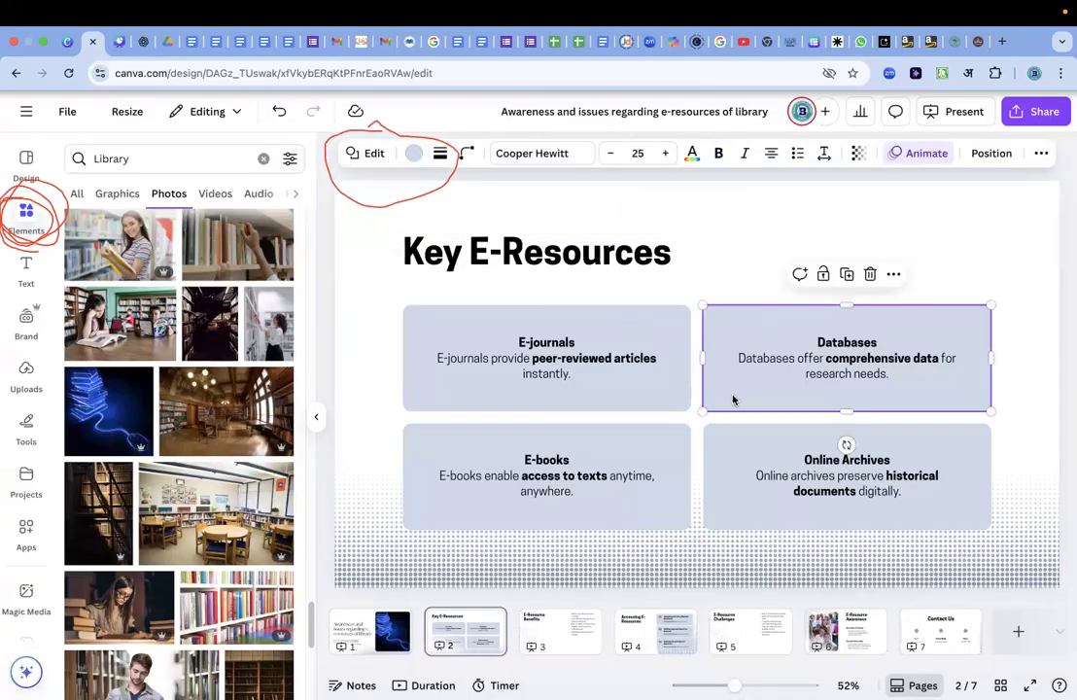
left_click(719, 447)
left_click(627, 436)
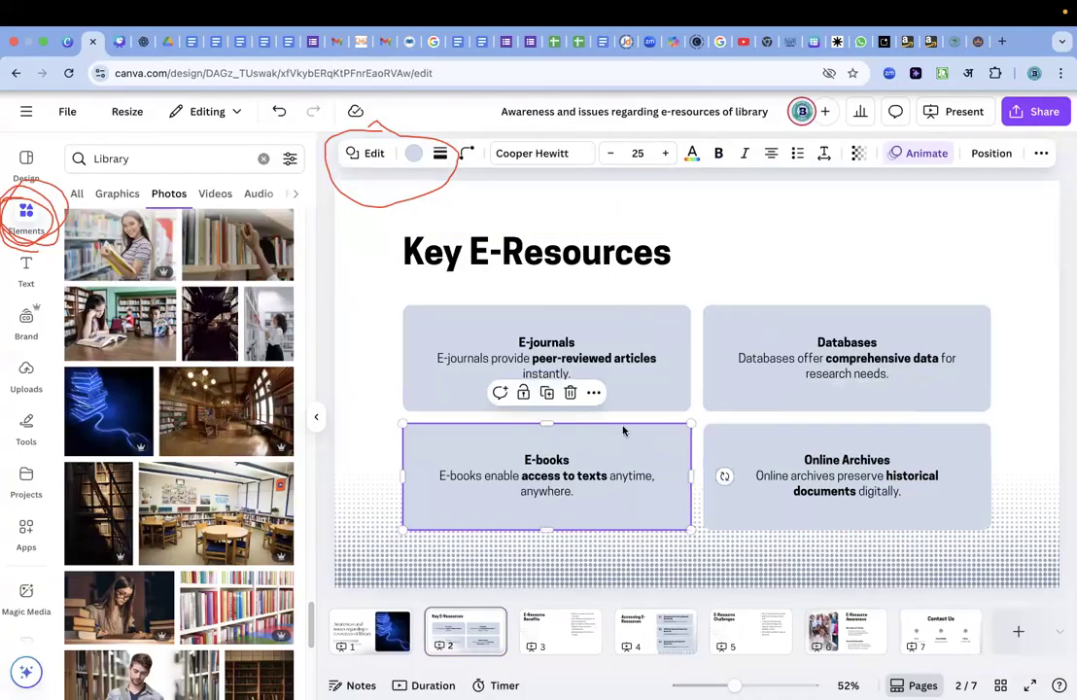
left_click(597, 369)
left_click(603, 477)
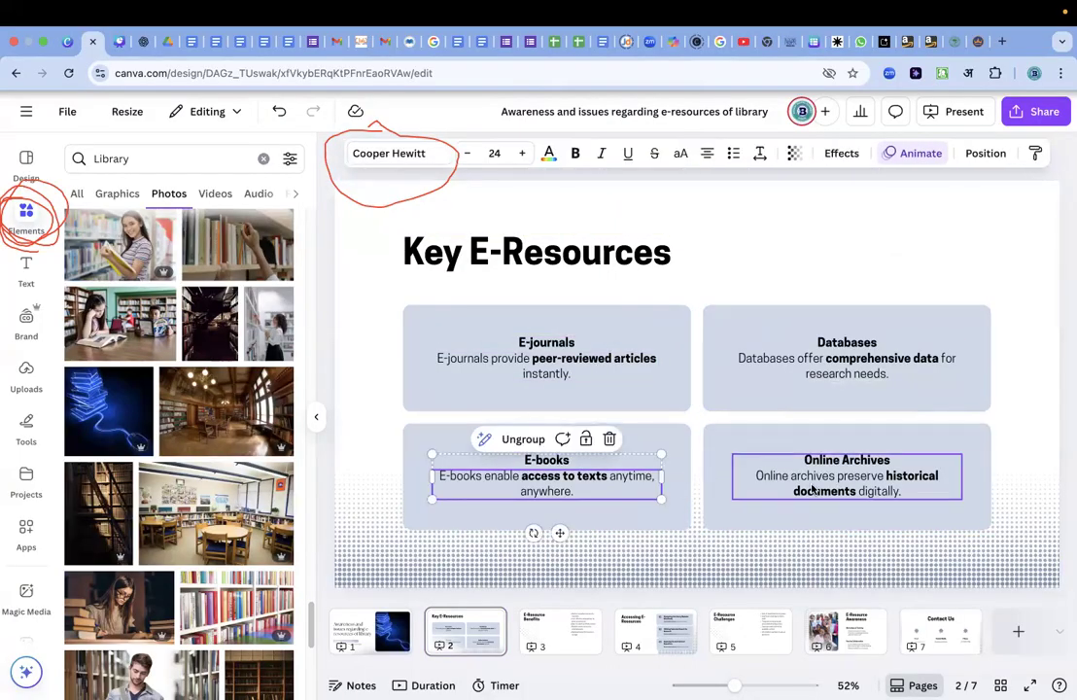
left_click(812, 489)
left_click(836, 365)
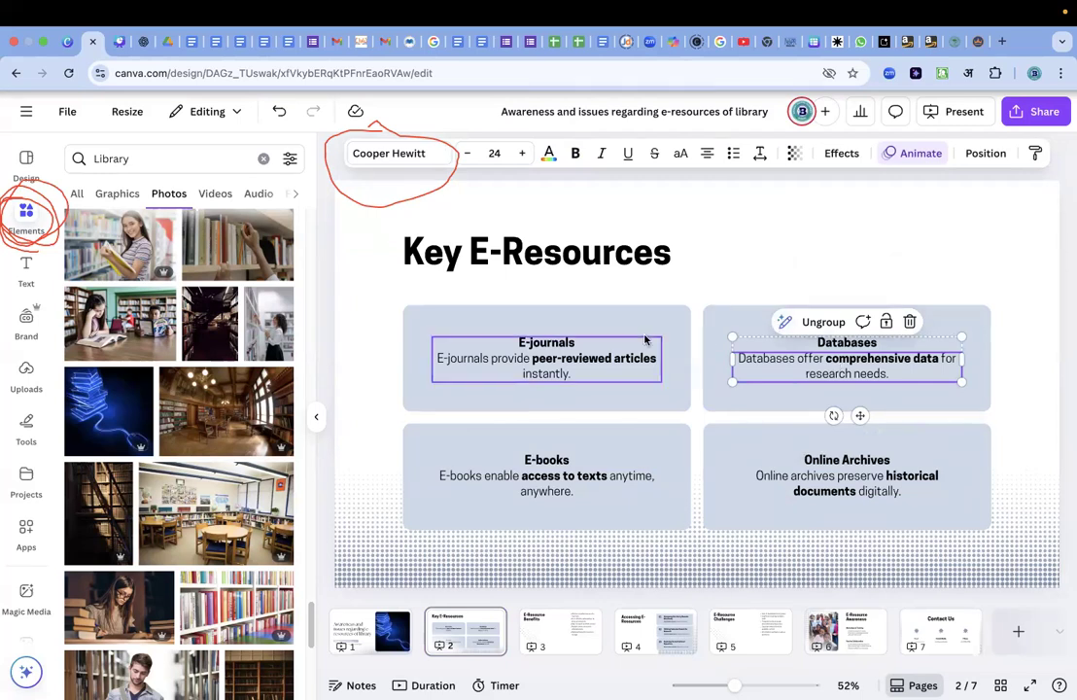
Delete the four blue background boxes behind the E-journals, Databases, E-books and Online Archives texts, keeping the texts.
left_click(675, 315)
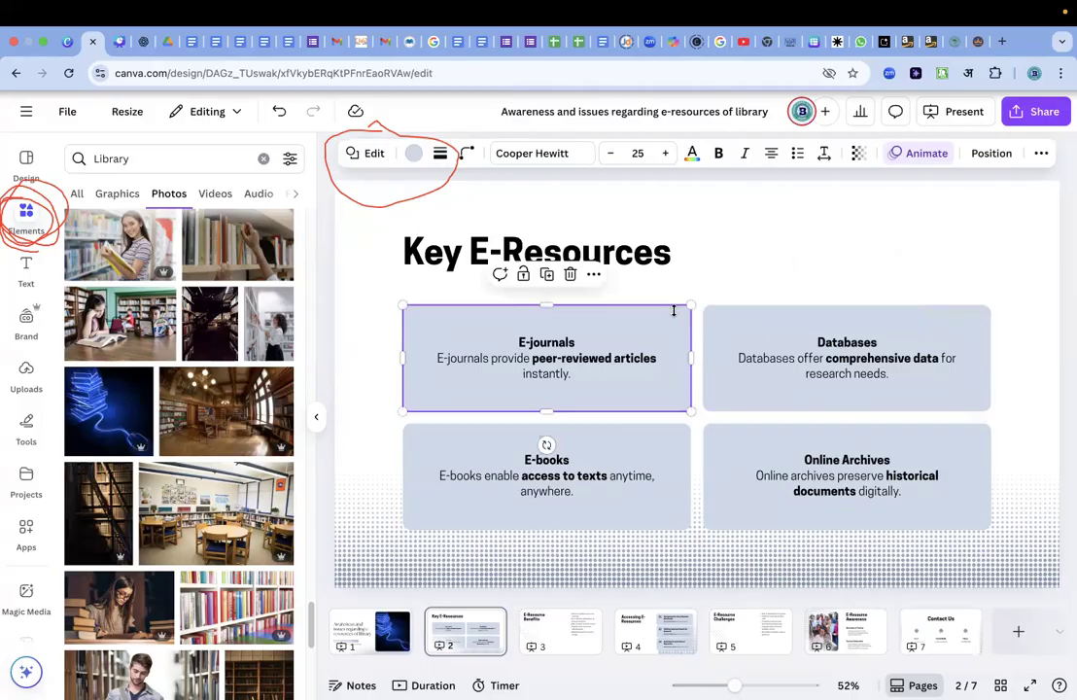
key("Delete")
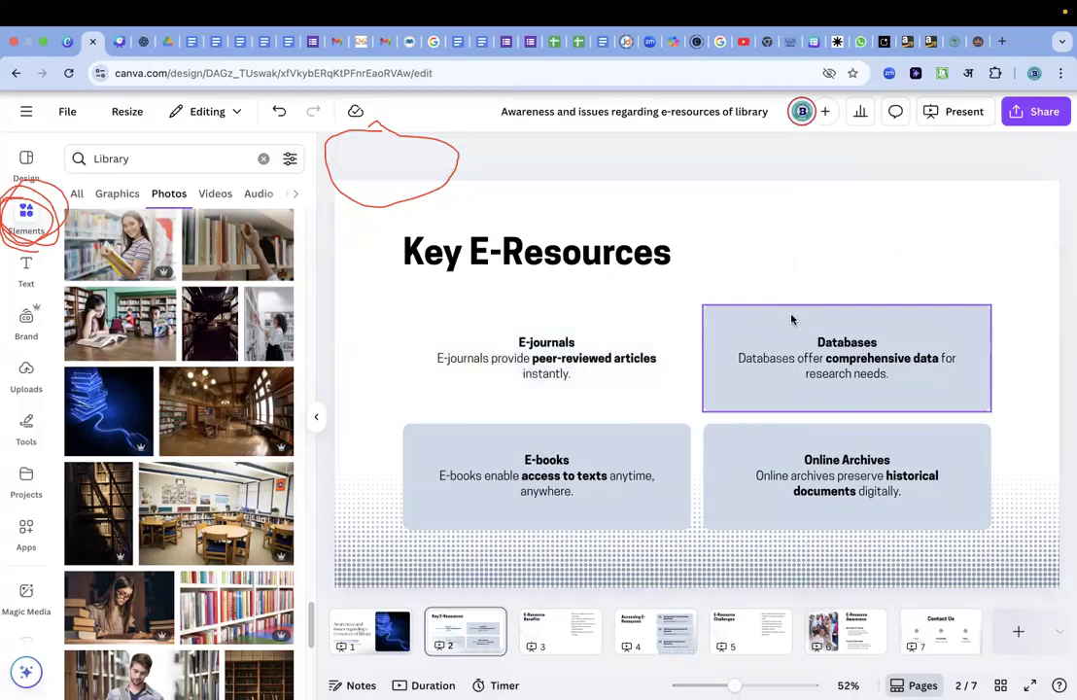
left_click(791, 317)
key("Delete")
left_click(643, 442)
key("Delete")
left_click(790, 456)
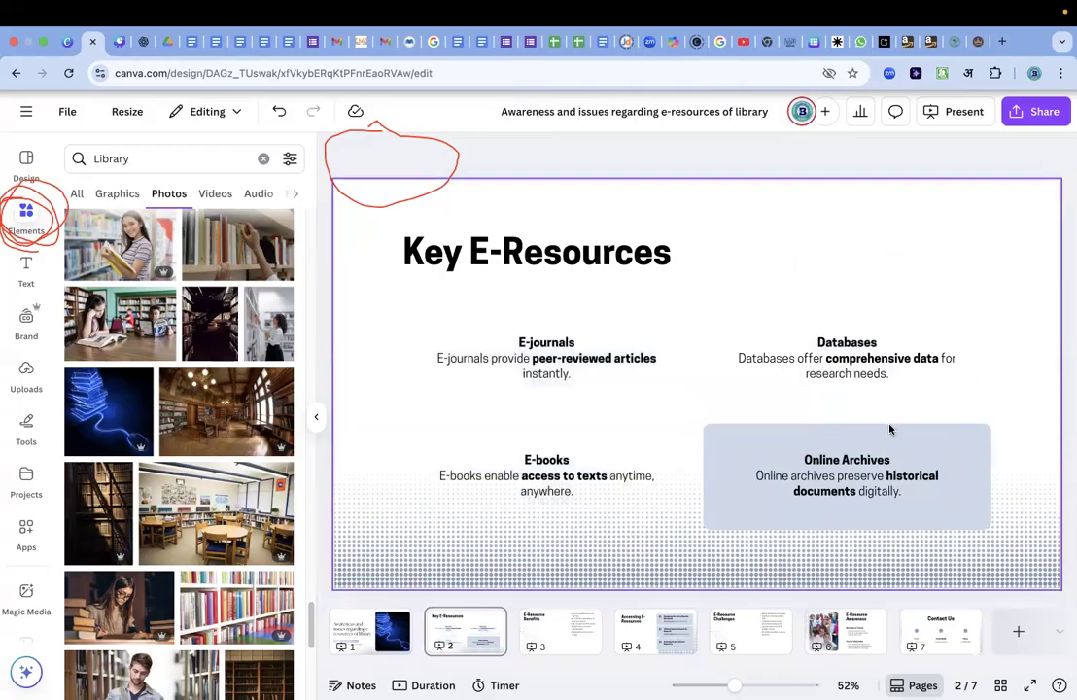
key("Delete")
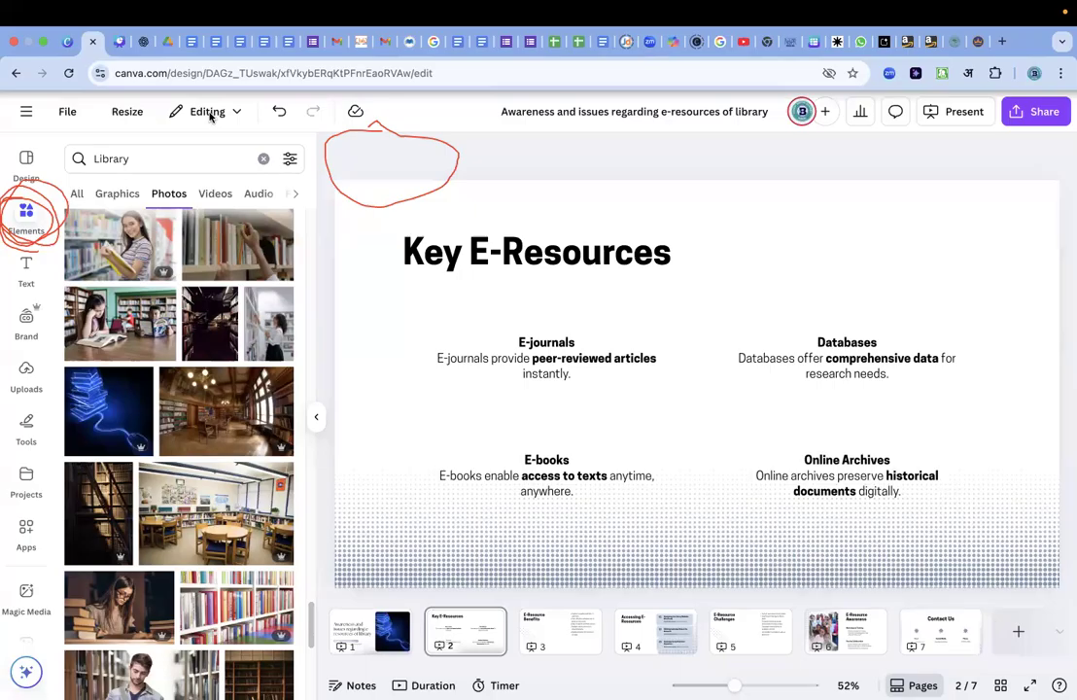
Open the set of drawing, shape, line, text and table tools for the Key E-Resources slide.
left_click(10, 197)
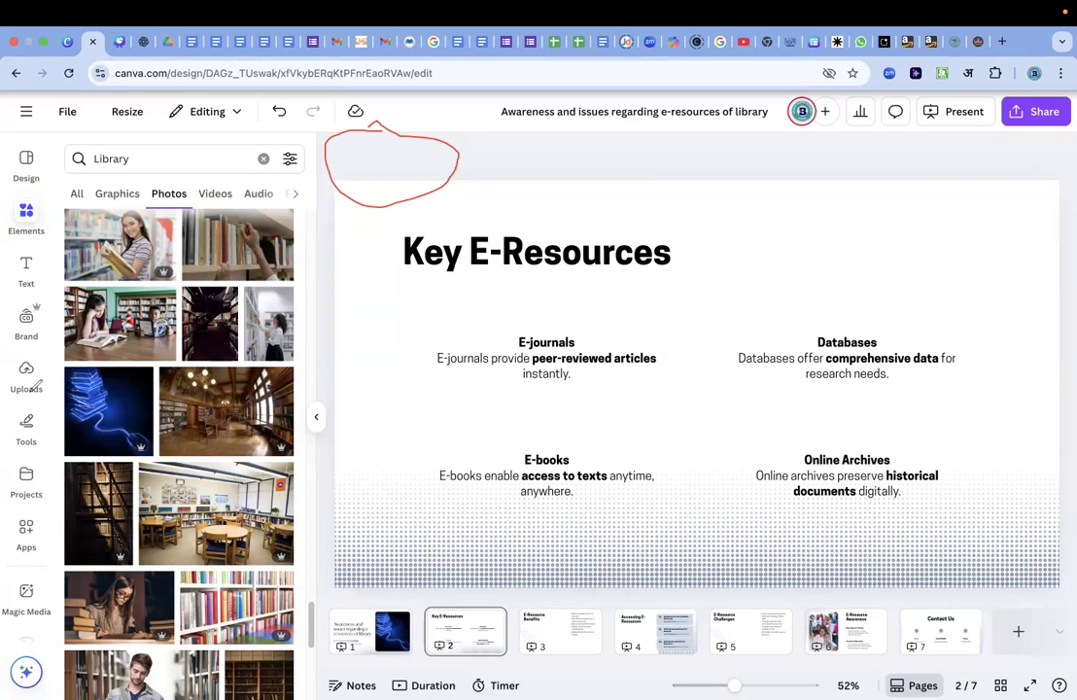
mouse_move(29, 406)
left_mouse_down()
mouse_move(5, 449)
mouse_move(23, 459)
mouse_move(52, 448)
mouse_move(56, 423)
mouse_move(21, 399)
mouse_move(8, 417)
mouse_move(9, 470)
mouse_move(68, 441)
mouse_move(6, 448)
left_mouse_up()
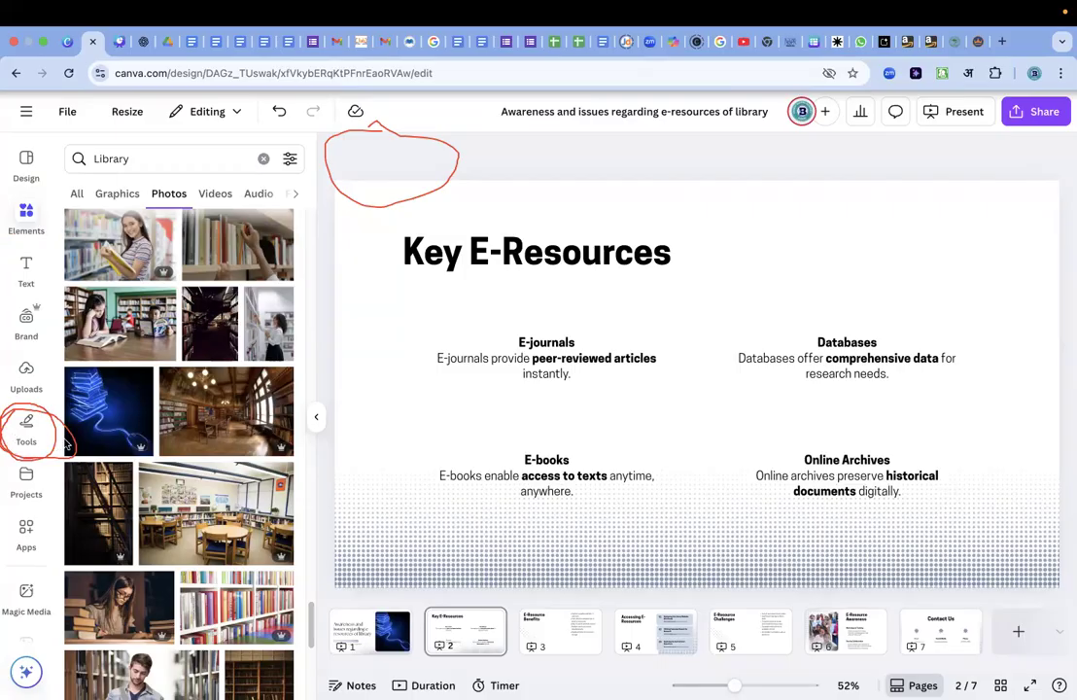
left_click(28, 431)
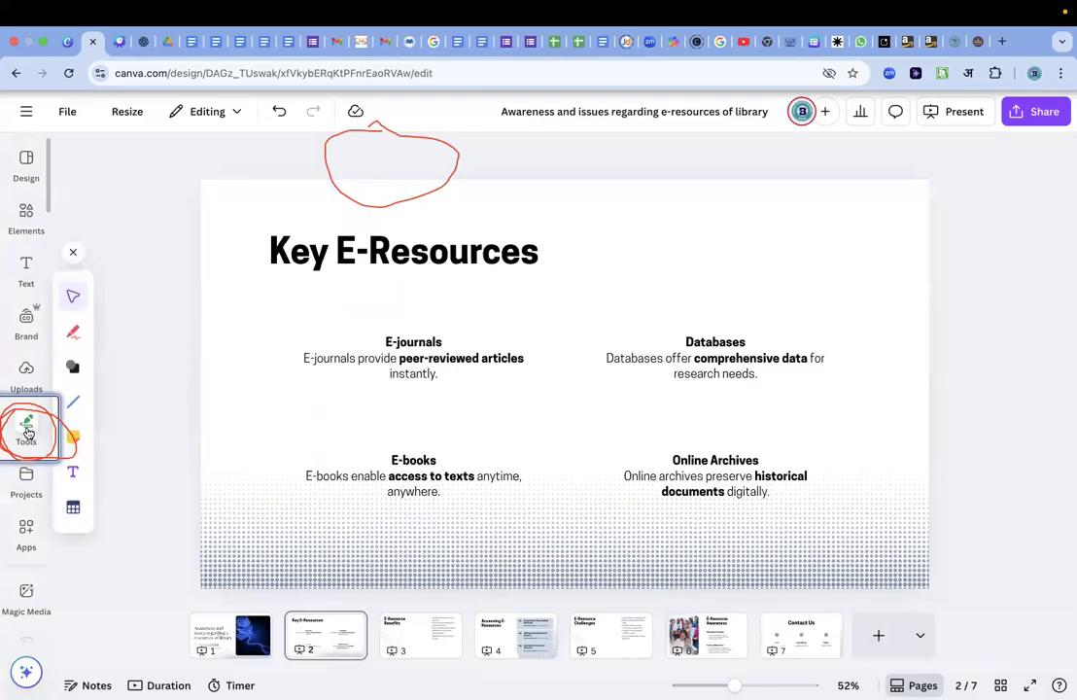
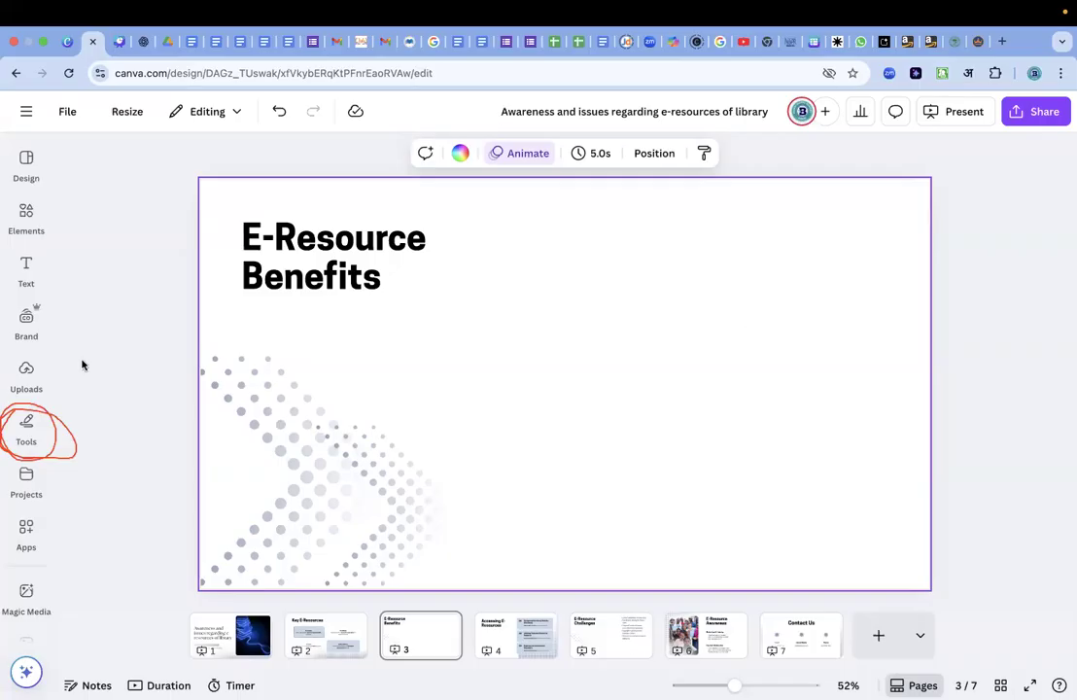
Look through the text options, Brand Kit, app library and remaining design resources available for the E-Resource Benefits slide.
mouse_move(49, 681)
right_click(593, 252)
left_click(166, 232)
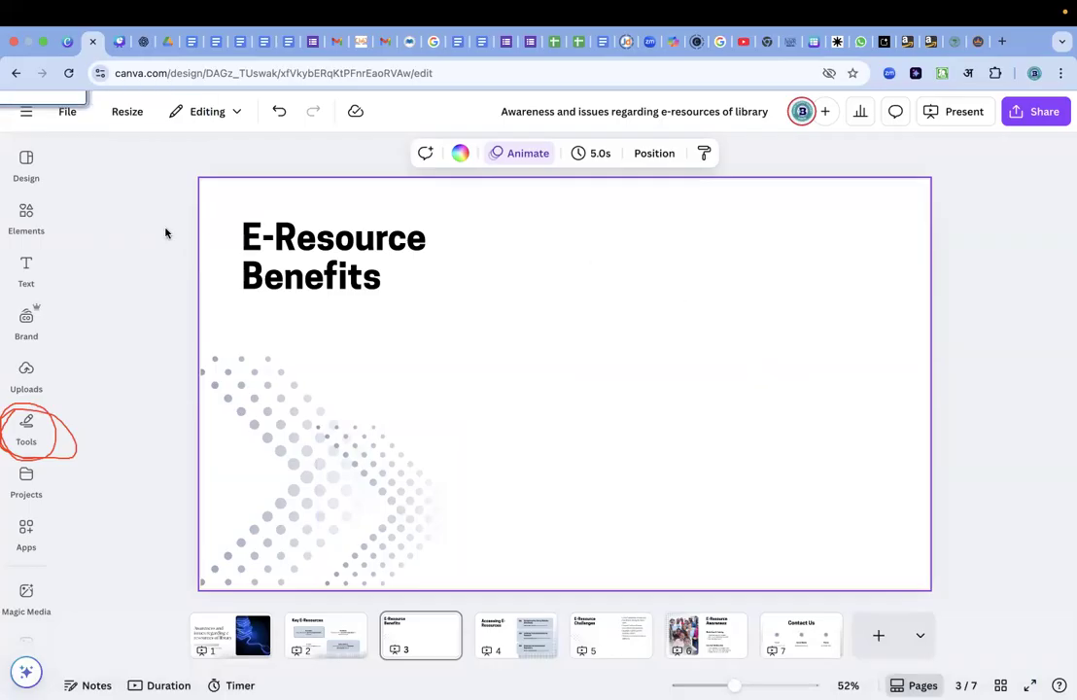
left_click(32, 158)
left_click(26, 273)
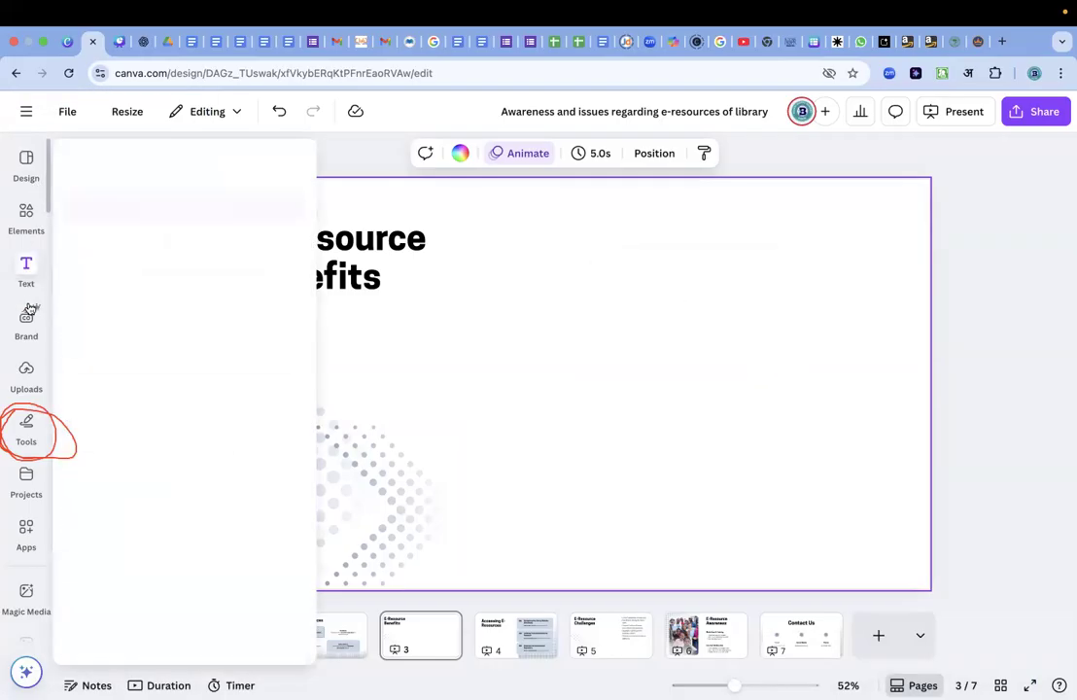
left_click(27, 318)
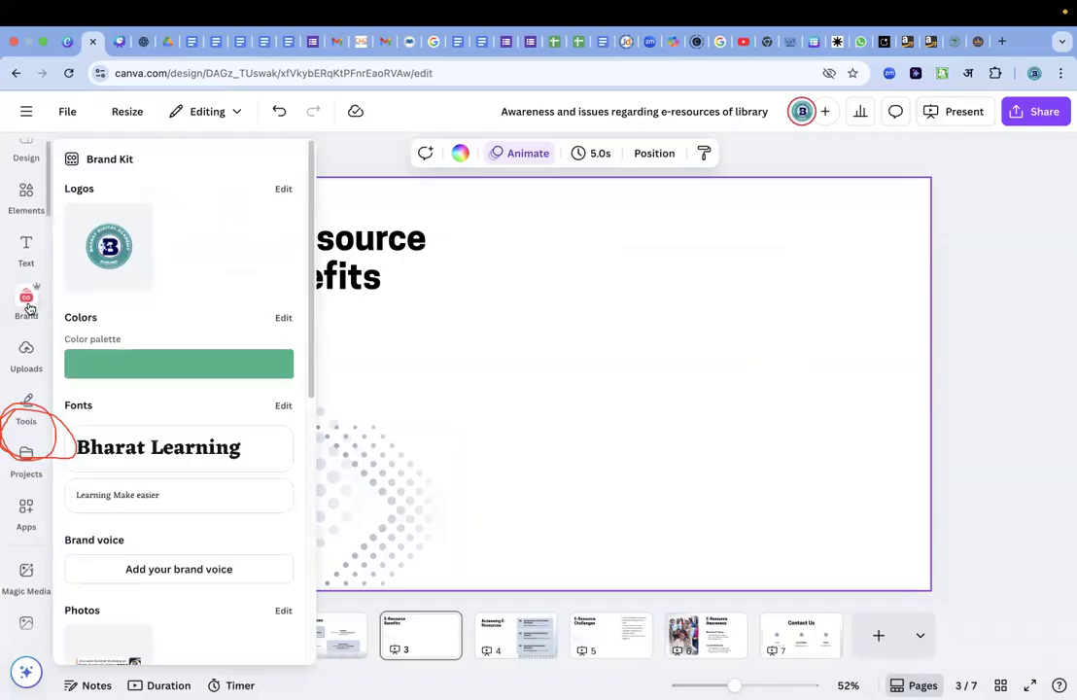
left_click(23, 309)
left_click(19, 307)
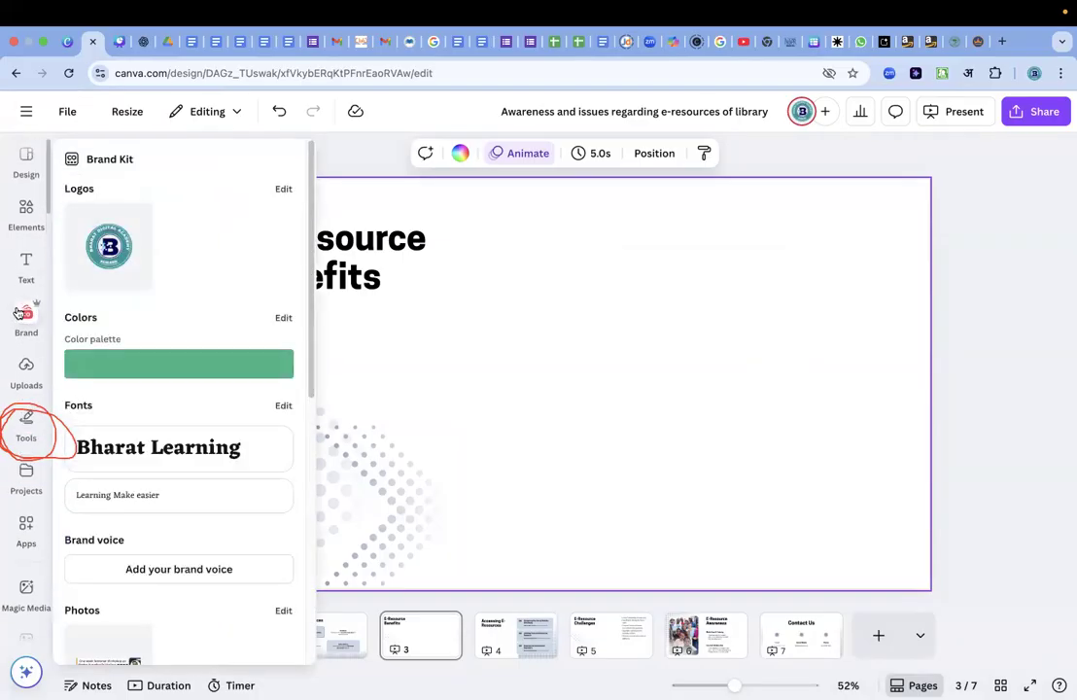
scroll(19, 313, "down", 3)
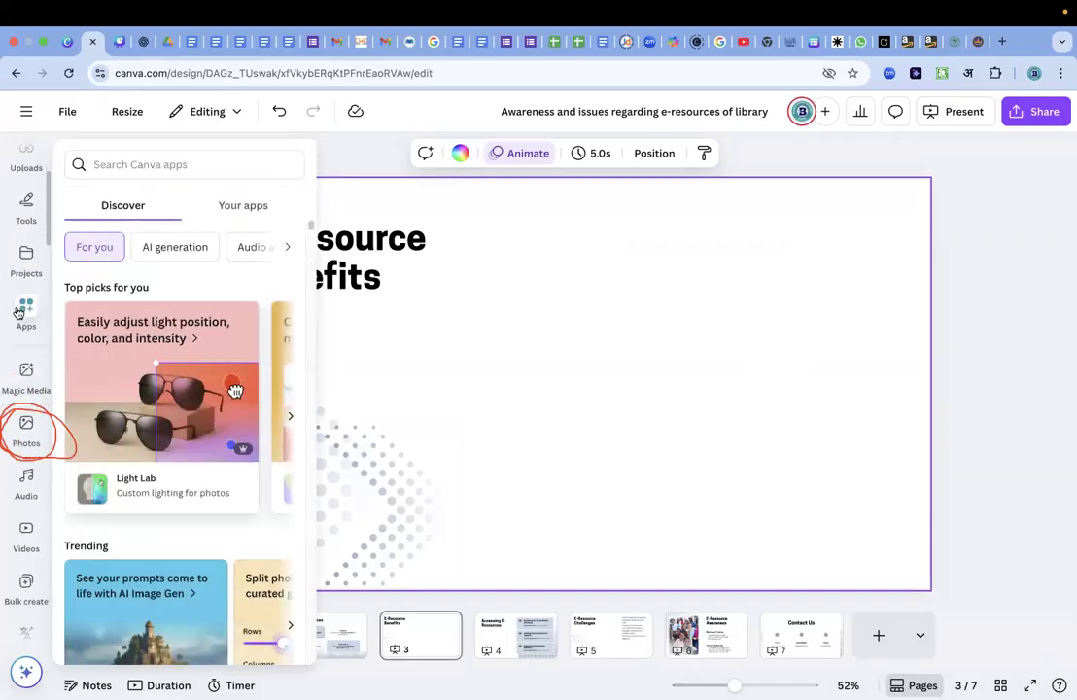
scroll(19, 313, "down", 3)
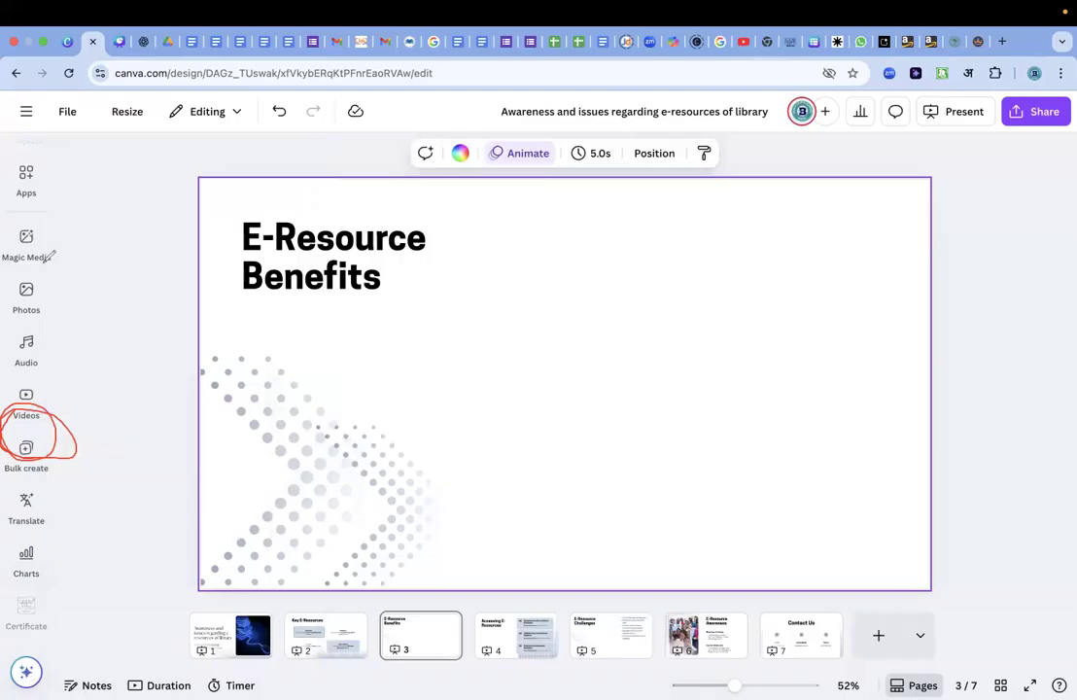
Open the quick actions and examine the recommended actions, matching graphics and matching photos for the E-Resource Benefits slide.
left_click(29, 673)
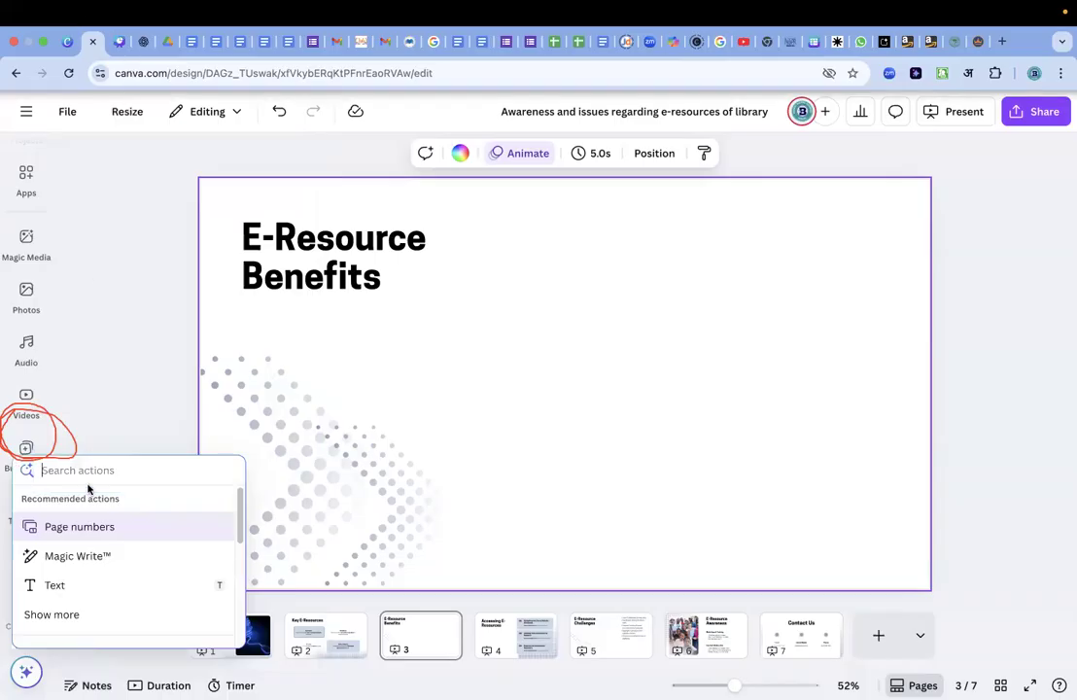
scroll(87, 578, "down", 3)
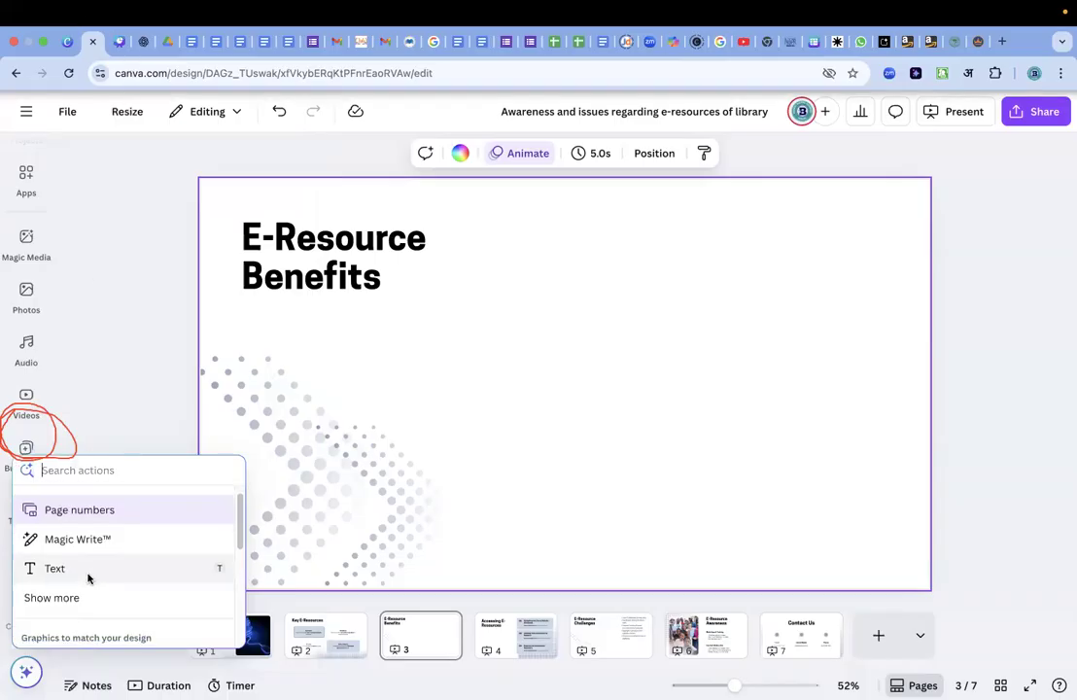
scroll(88, 578, "down", 3)
scroll(88, 579, "up", 3)
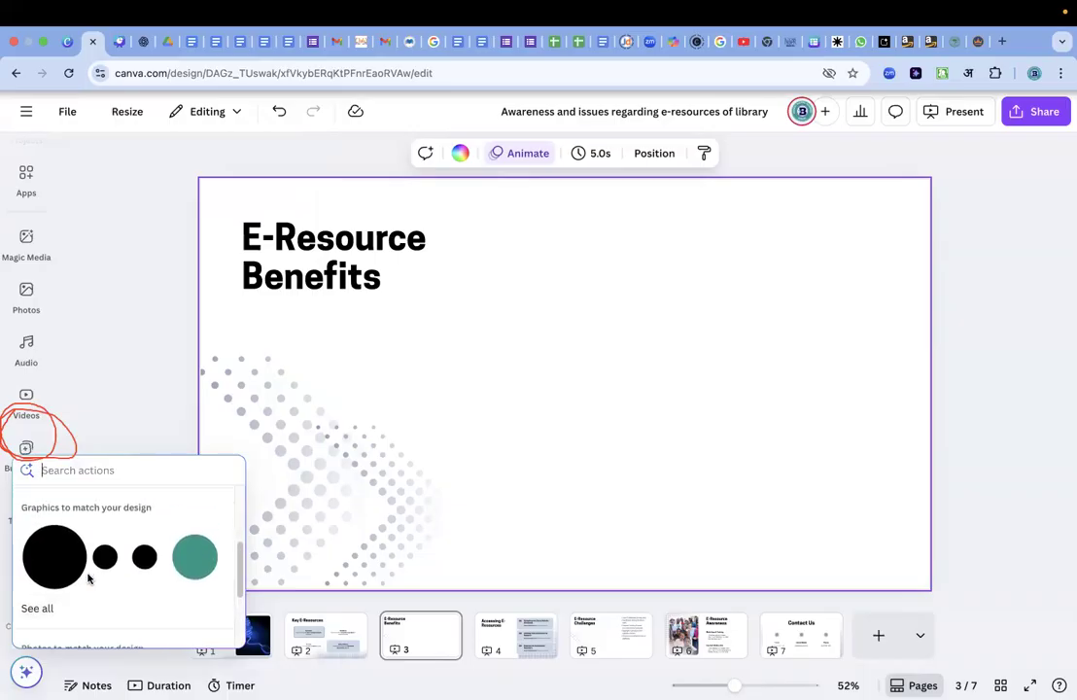
scroll(87, 578, "down", 3)
scroll(88, 579, "down", 1)
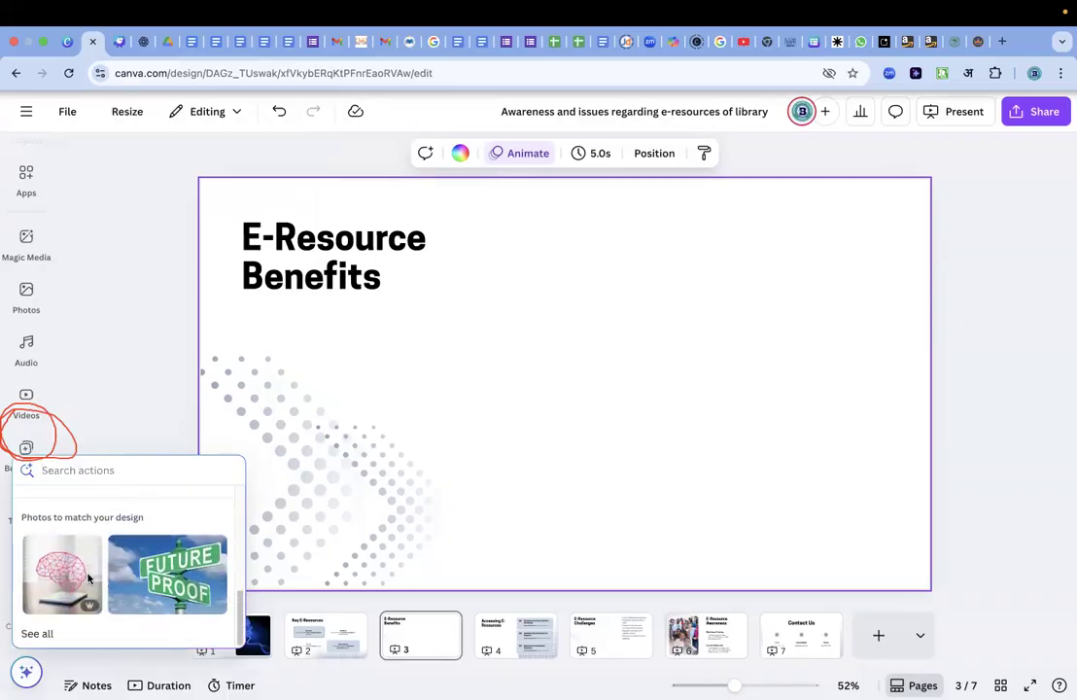
scroll(87, 578, "up", 10)
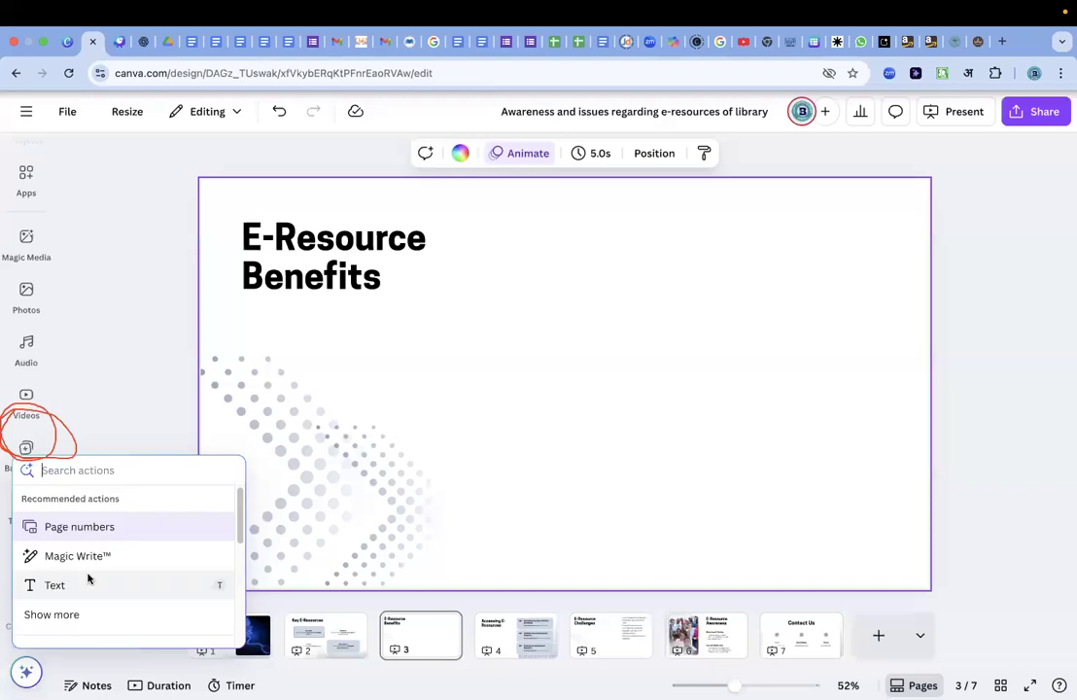
Expand the recommended quick actions and insert a bar chart on the E-Resource Benefits slide.
left_click(71, 615)
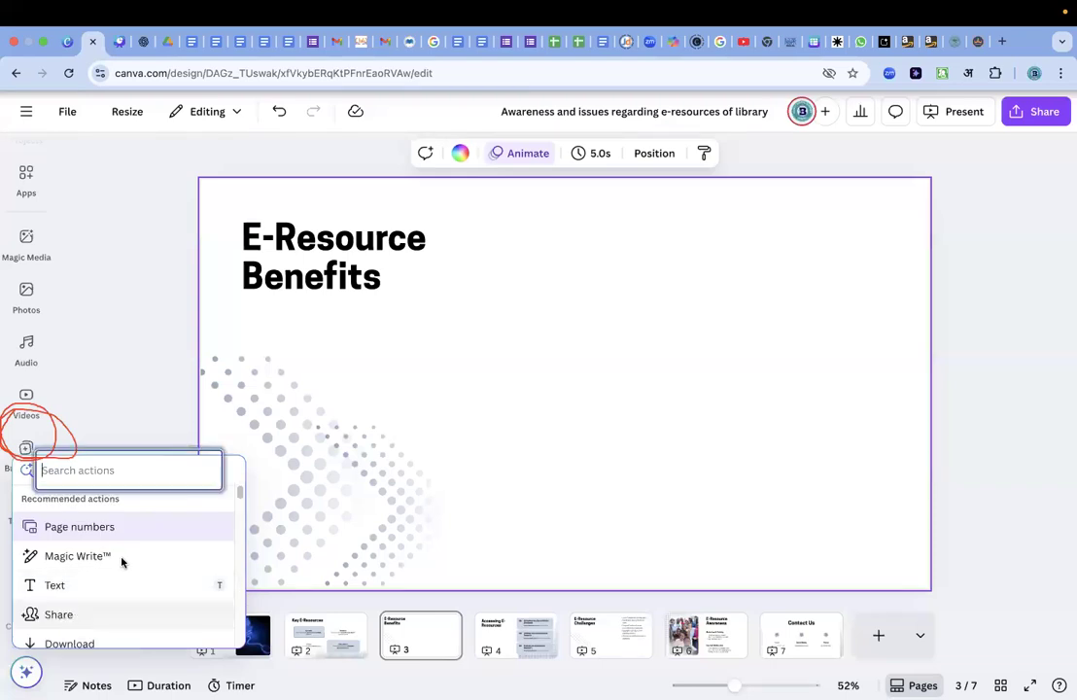
scroll(122, 561, "down", 5)
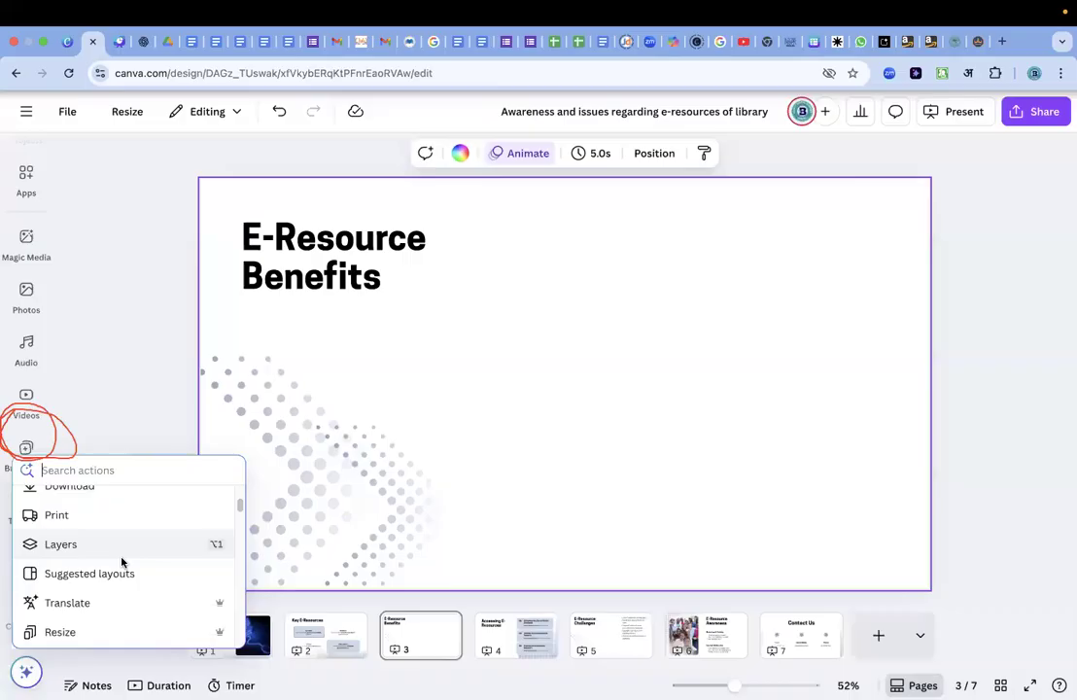
scroll(122, 562, "down", 5)
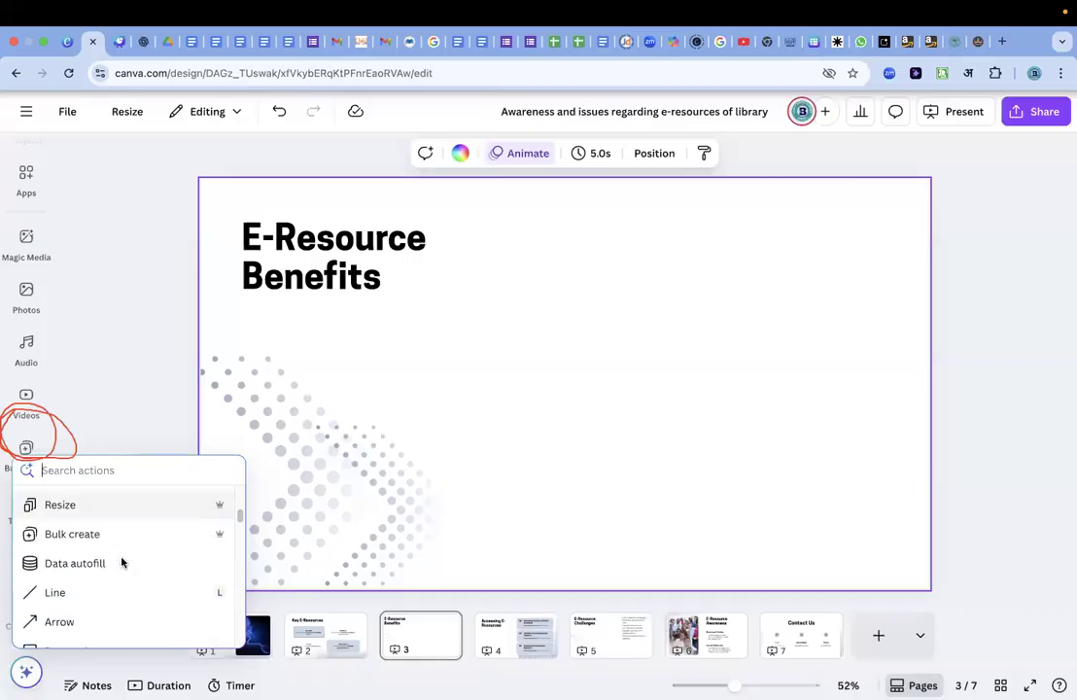
scroll(121, 562, "down", 3)
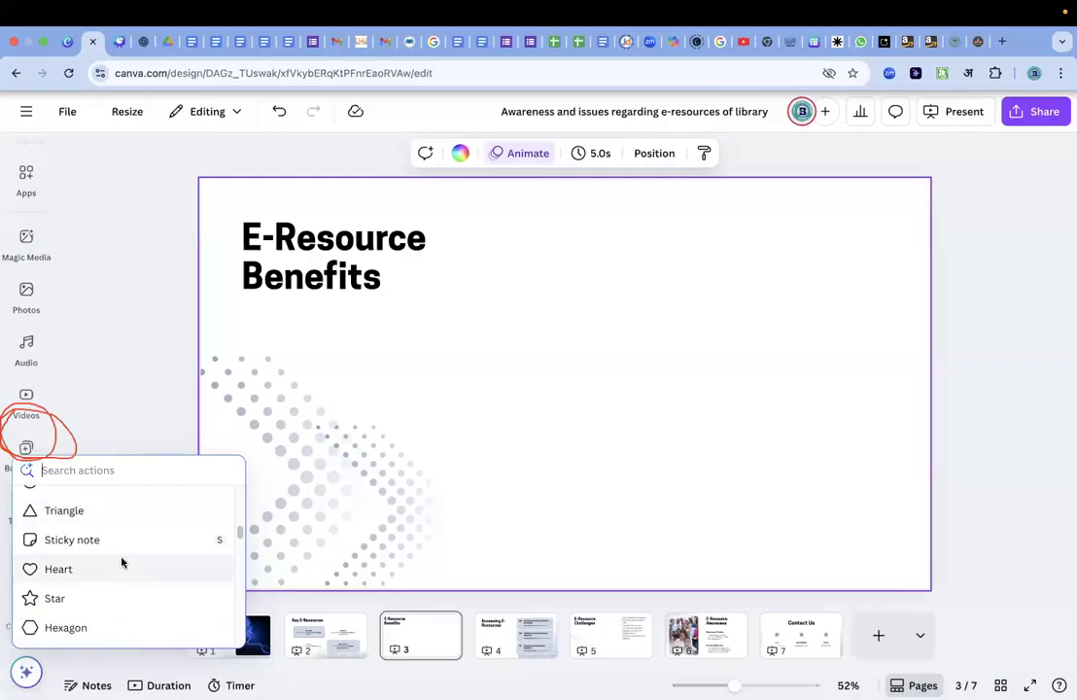
scroll(121, 562, "down", 4)
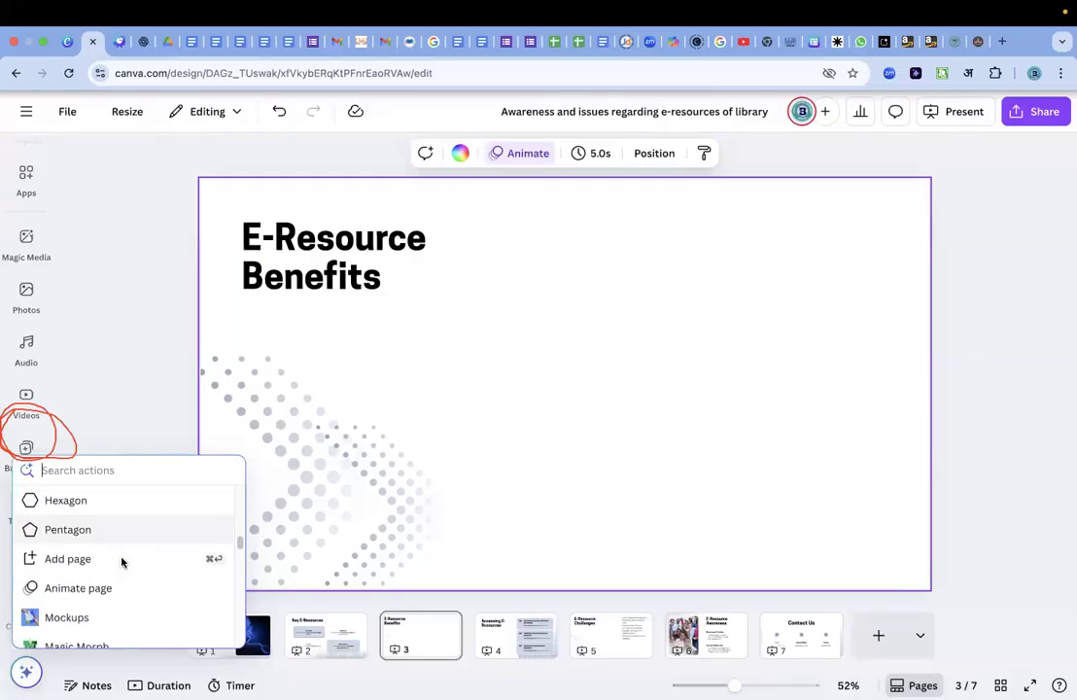
scroll(121, 562, "down", 4)
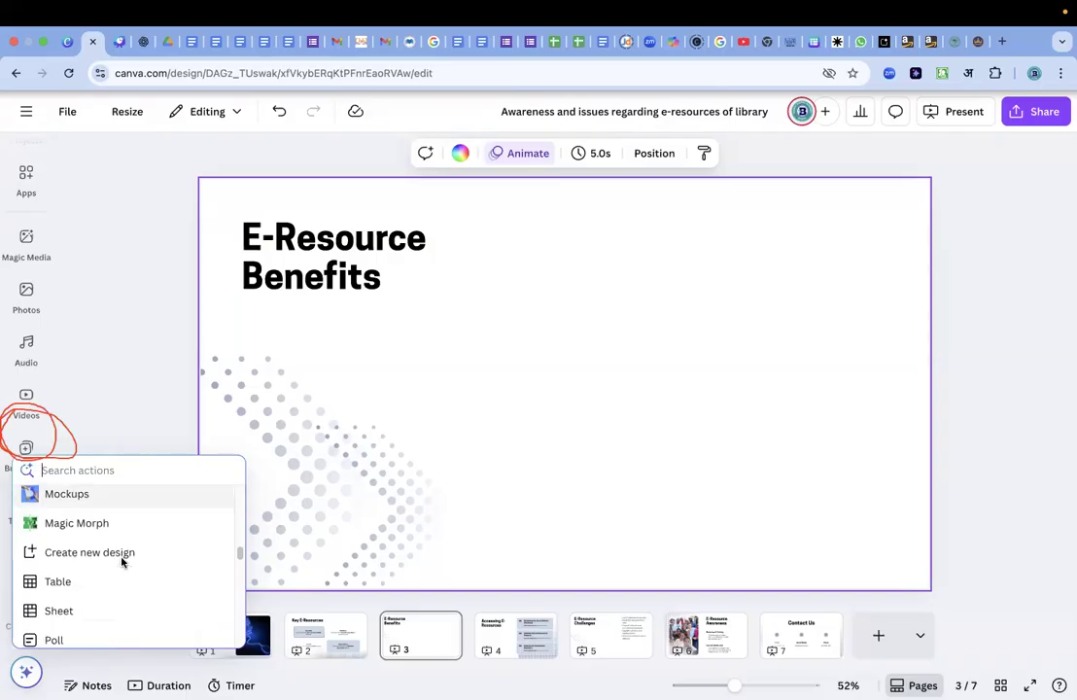
scroll(122, 562, "down", 1)
scroll(121, 562, "down", 2)
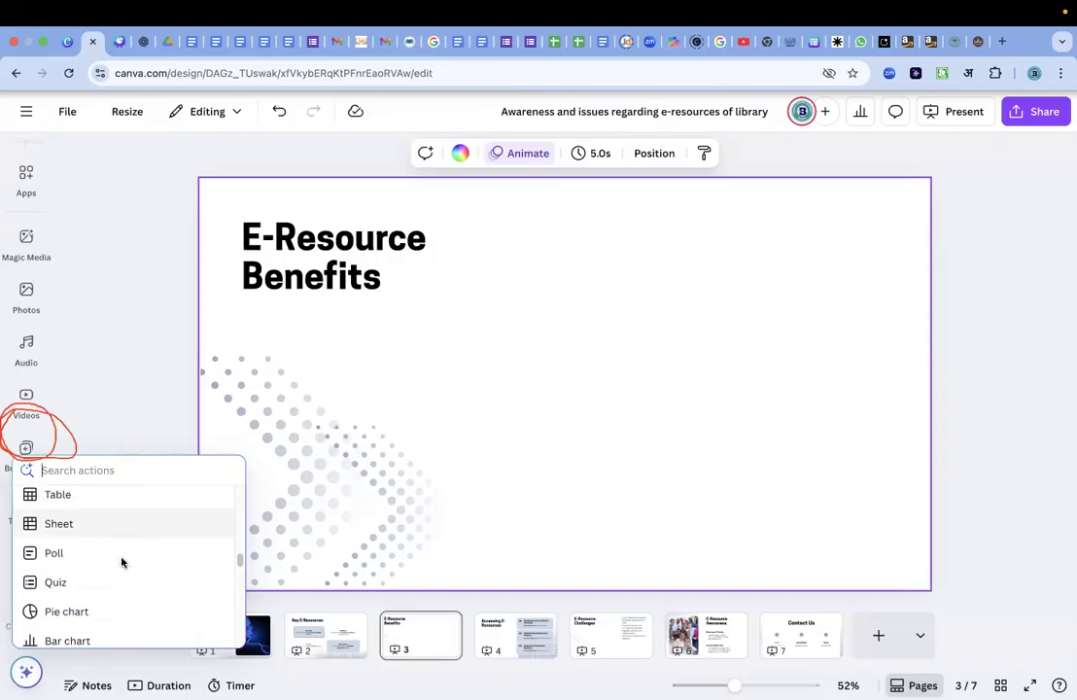
scroll(122, 562, "down", 1)
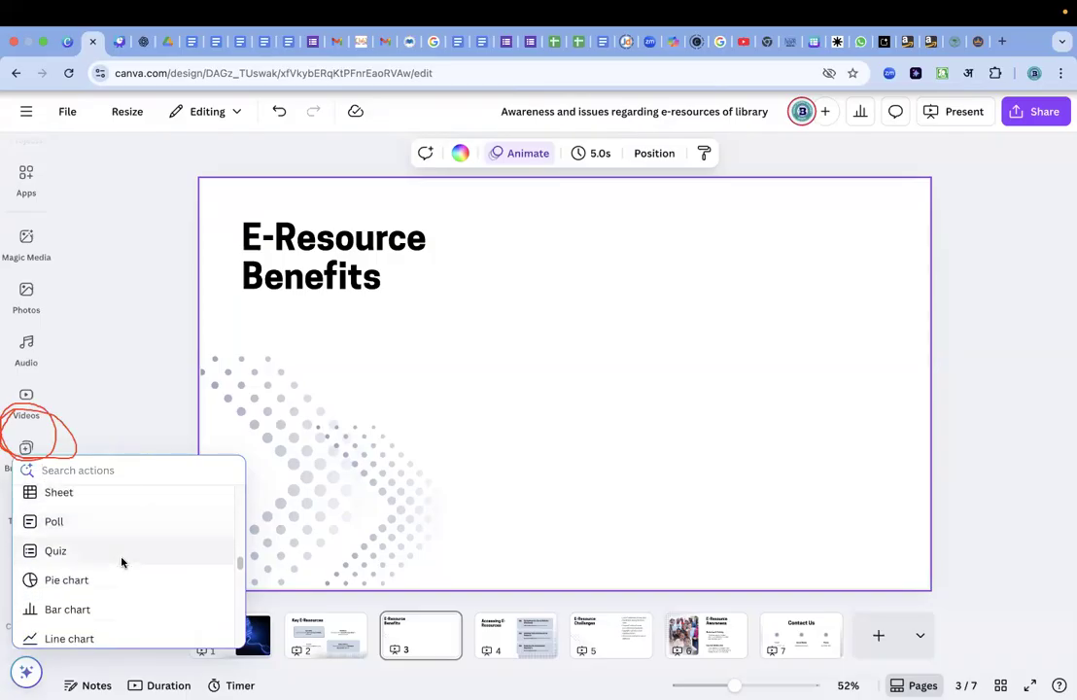
scroll(122, 562, "down", 1)
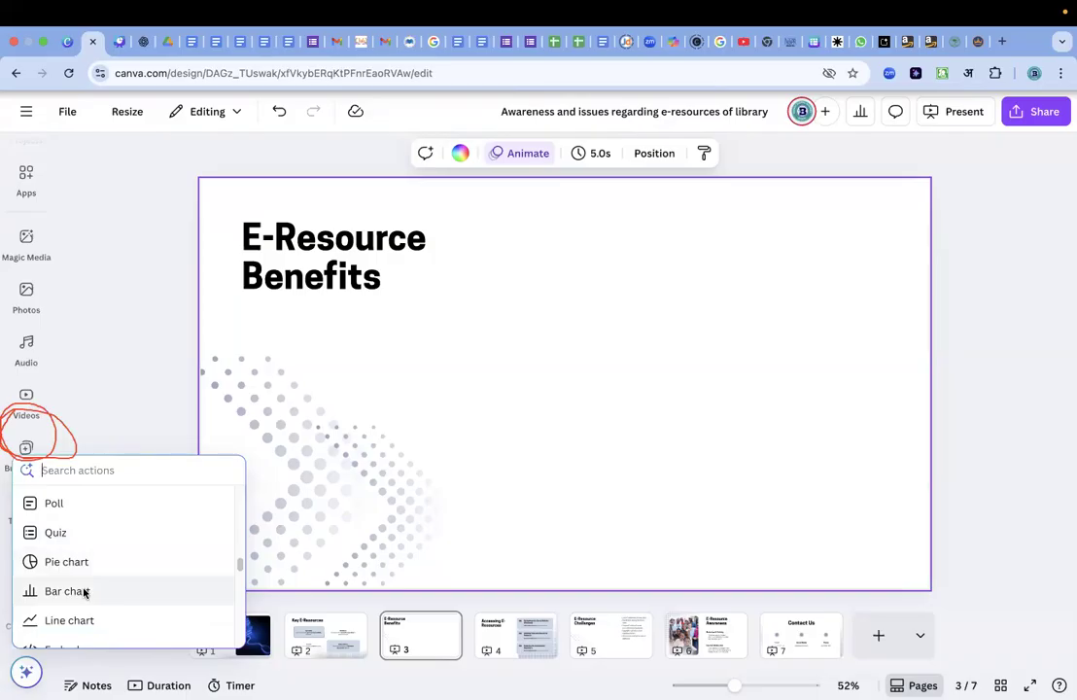
left_click(84, 591)
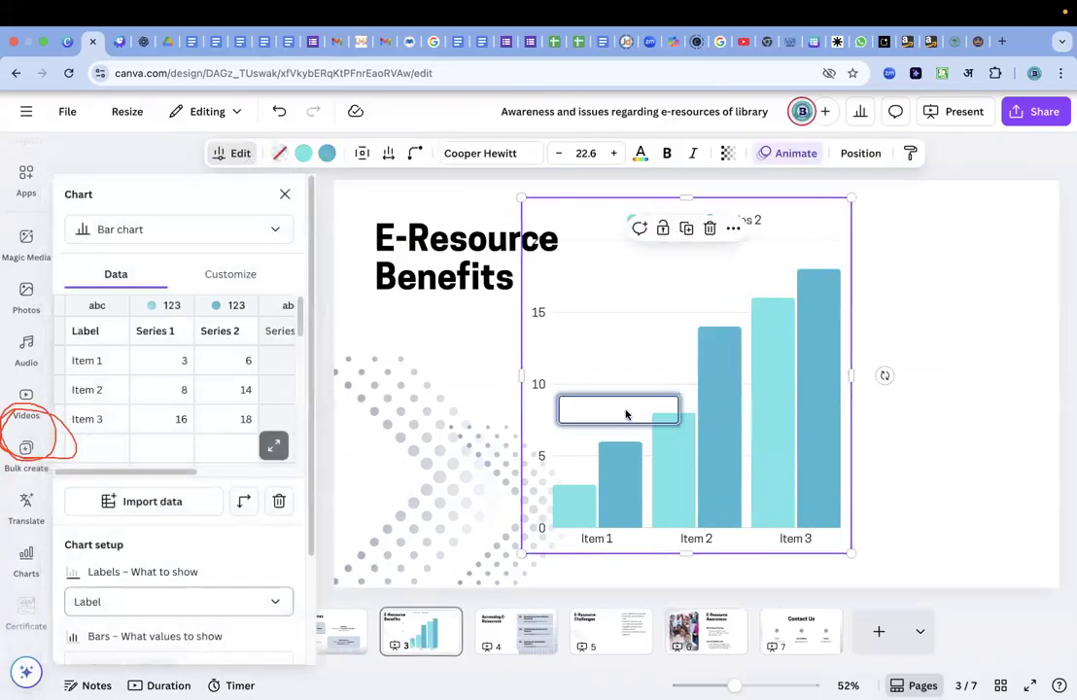
Shrink the bar chart proportionally and place it in the upper-right corner of the E-Resource Benefits slide.
left_click(889, 286)
left_click(664, 327)
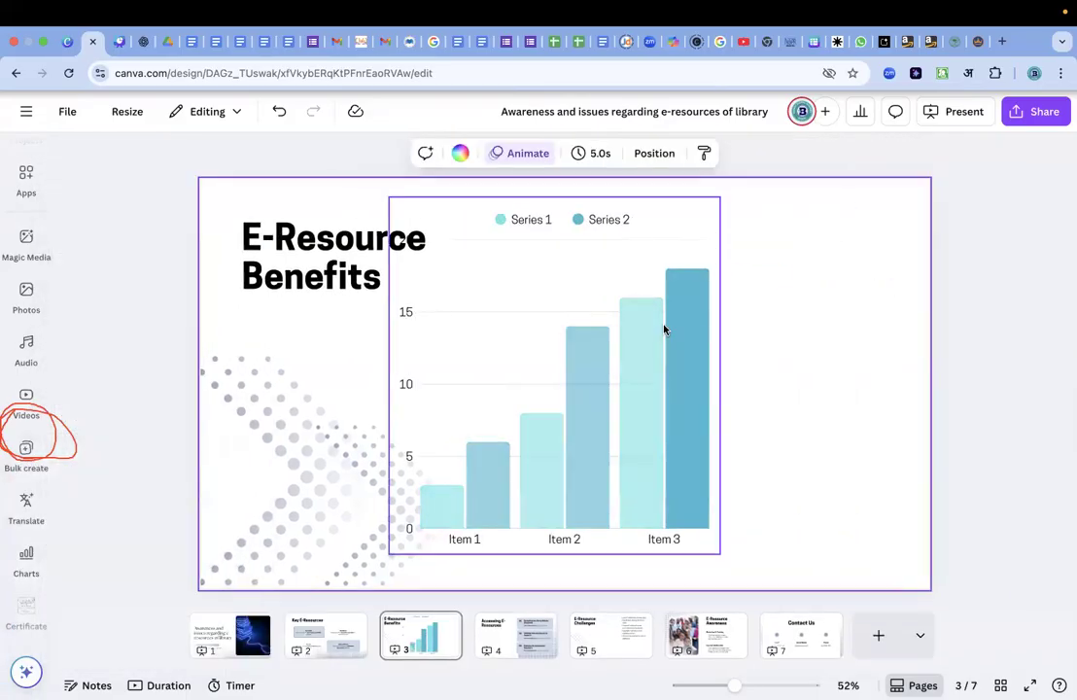
left_click_drag(642, 326, 812, 316)
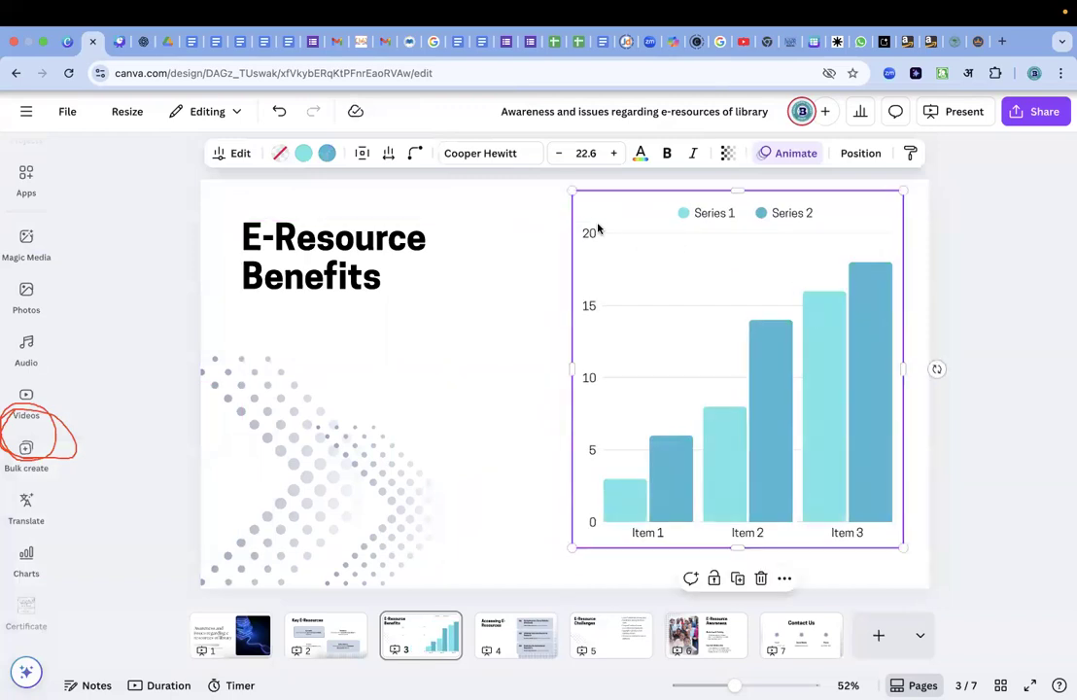
left_click_drag(572, 196, 682, 309)
left_click_drag(777, 418, 621, 318)
left_click_drag(525, 207, 628, 321)
left_click_drag(700, 385, 867, 275)
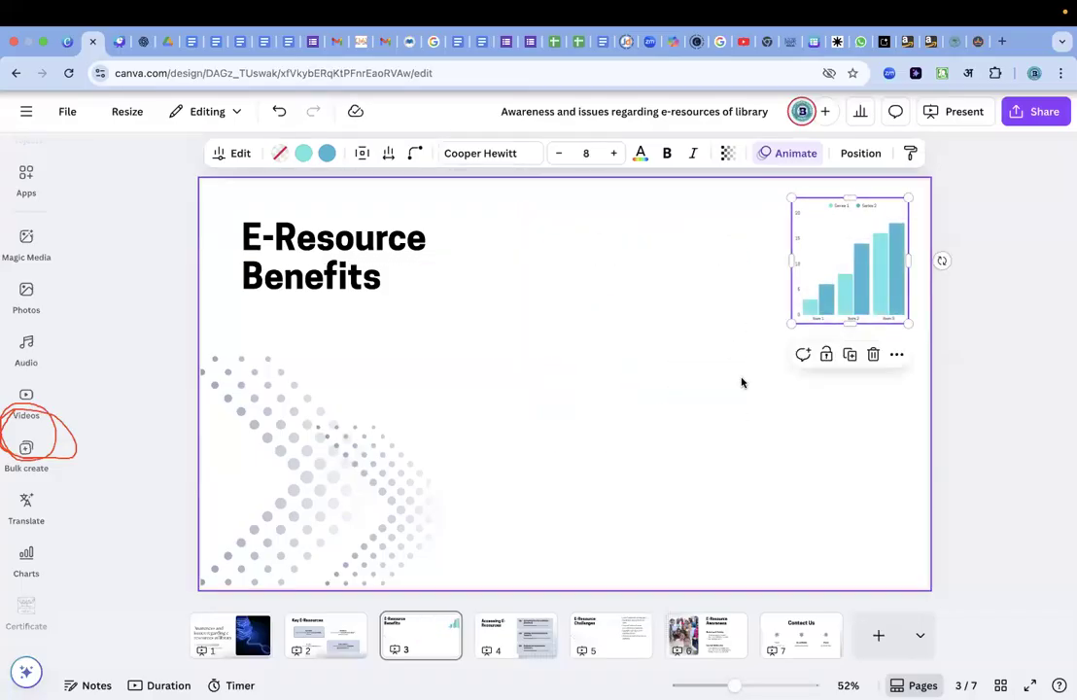
left_click_drag(792, 328, 758, 381)
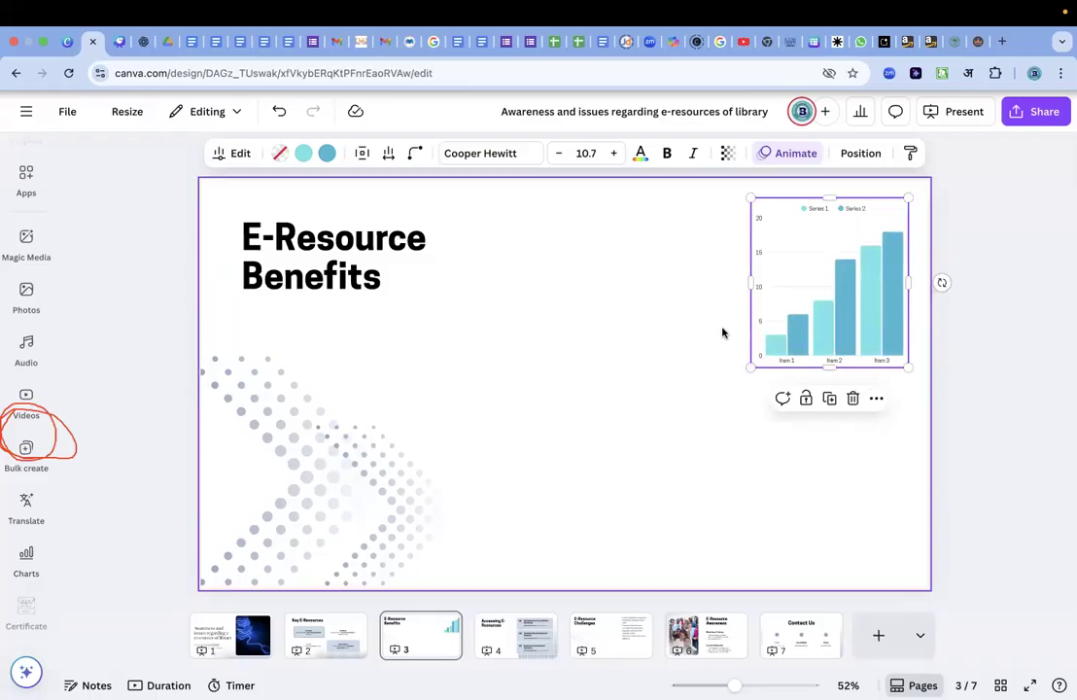
Open the bar chart for editing and examine its labels and series values in the enlarged data table.
double_click(814, 306)
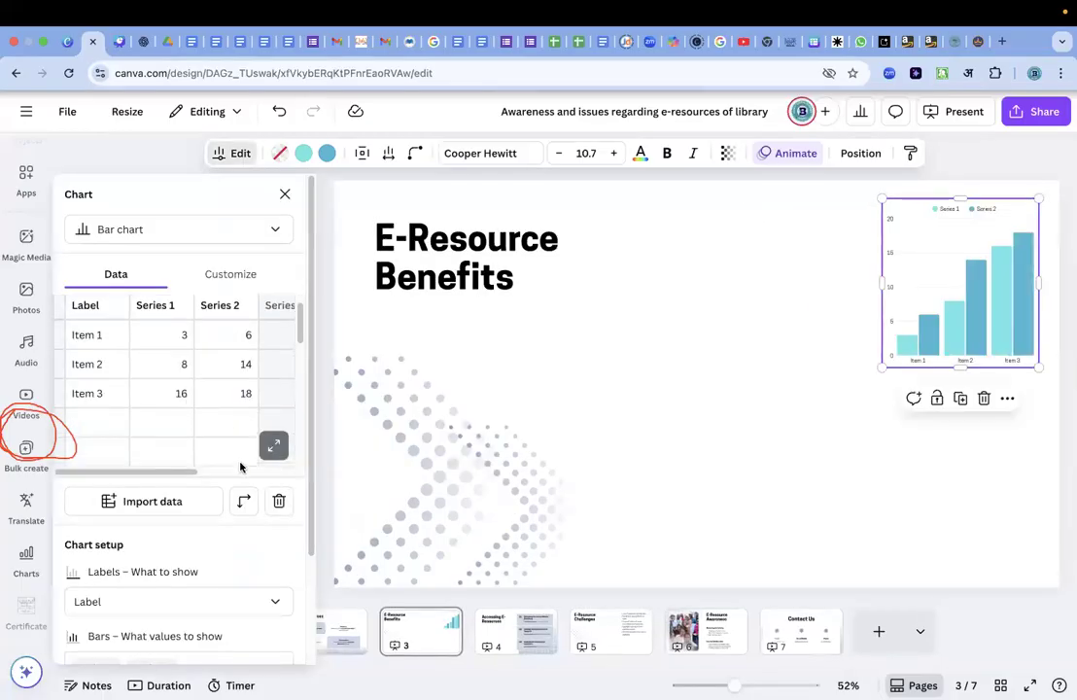
left_click(272, 447)
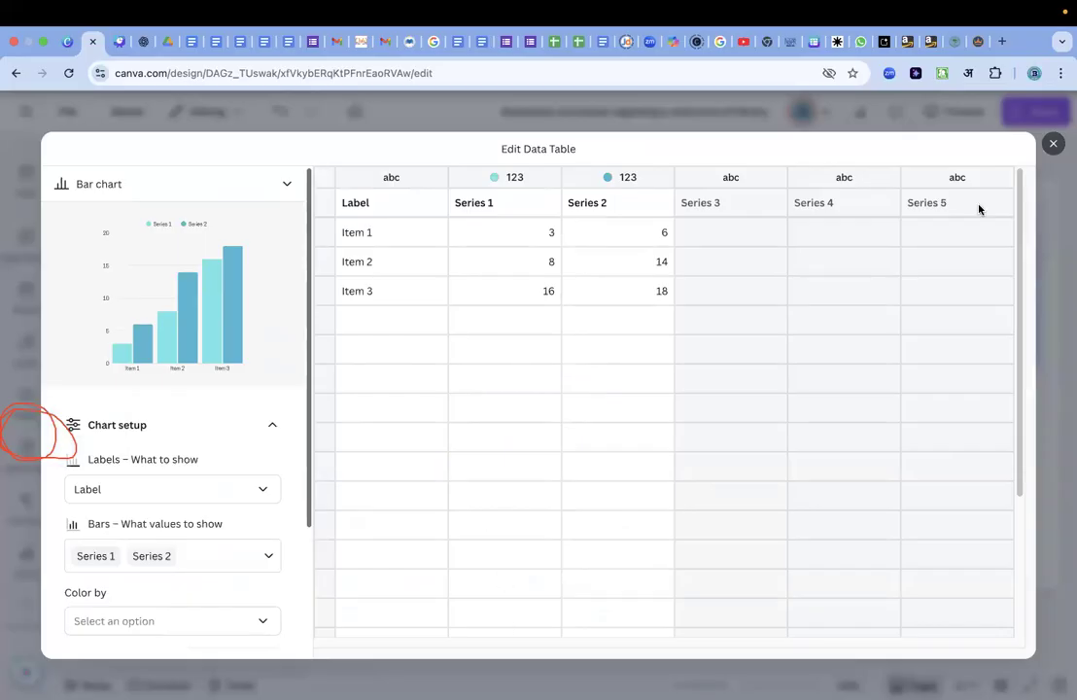
left_click(1054, 144)
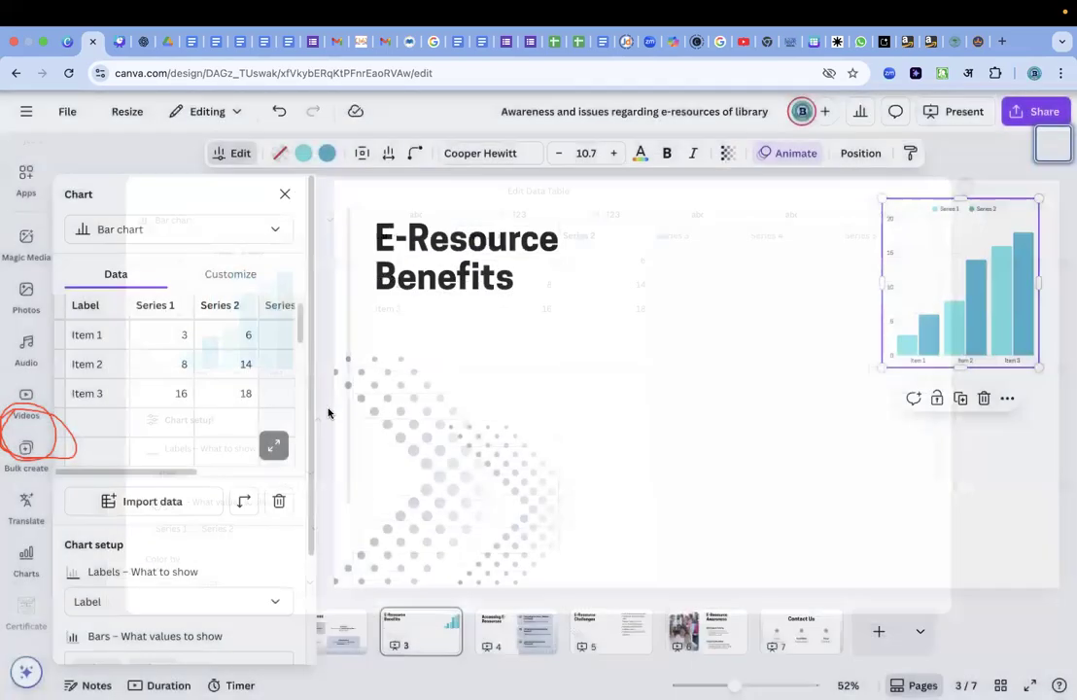
Import the Income group data CSV file from the 000Sample Data folder as the bar chart's data.
left_click(140, 511)
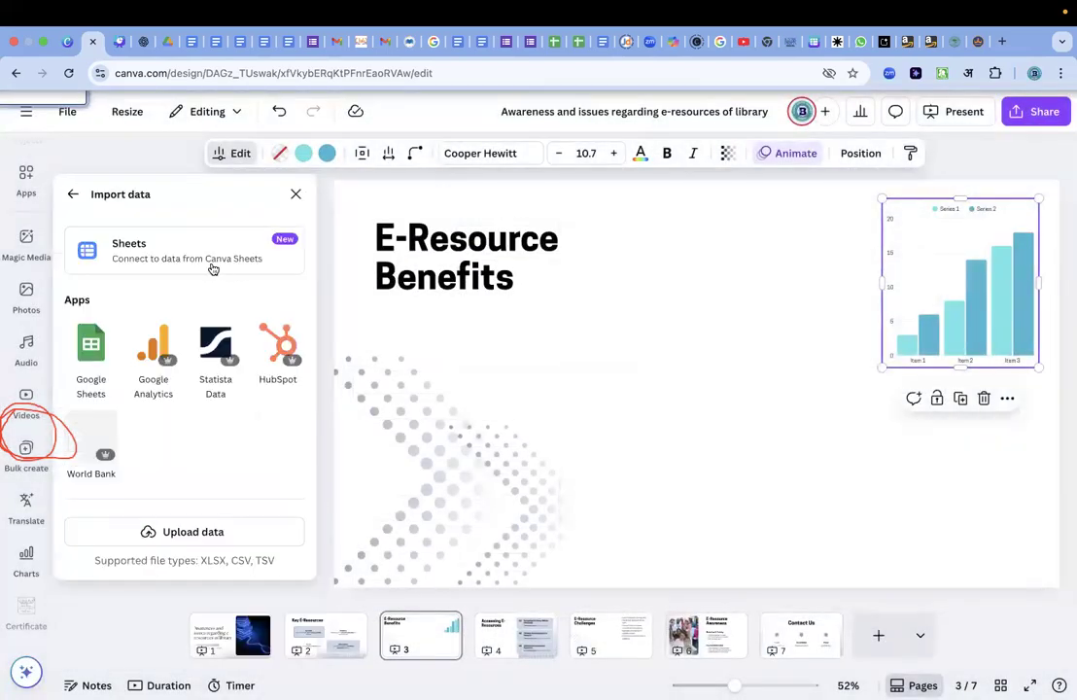
left_click(210, 533)
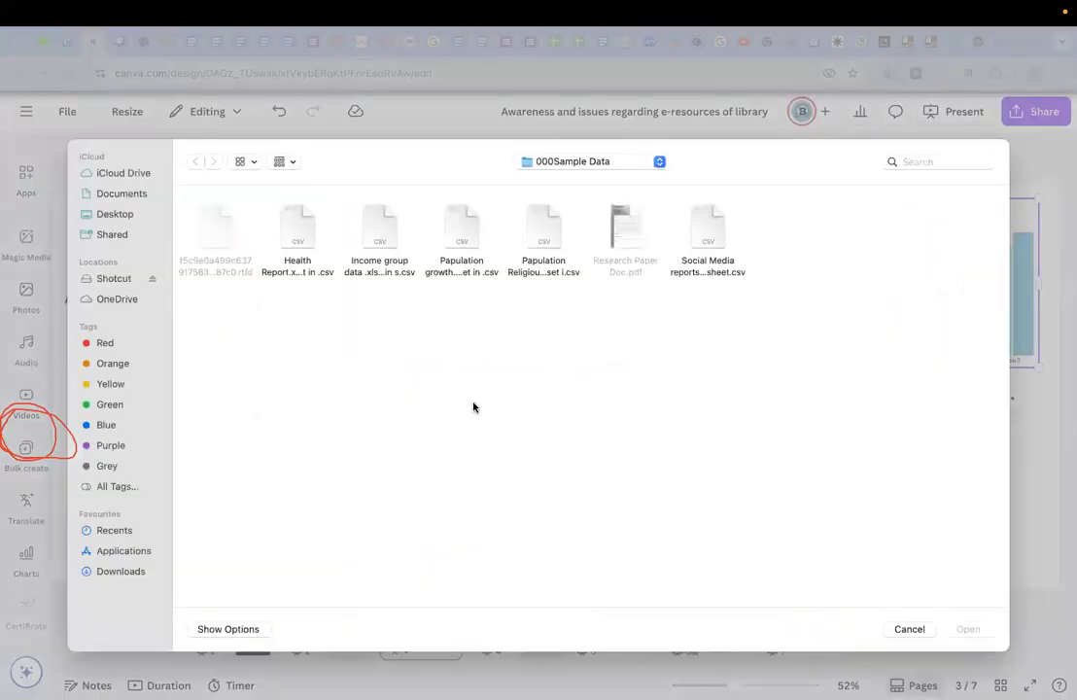
left_click(378, 233)
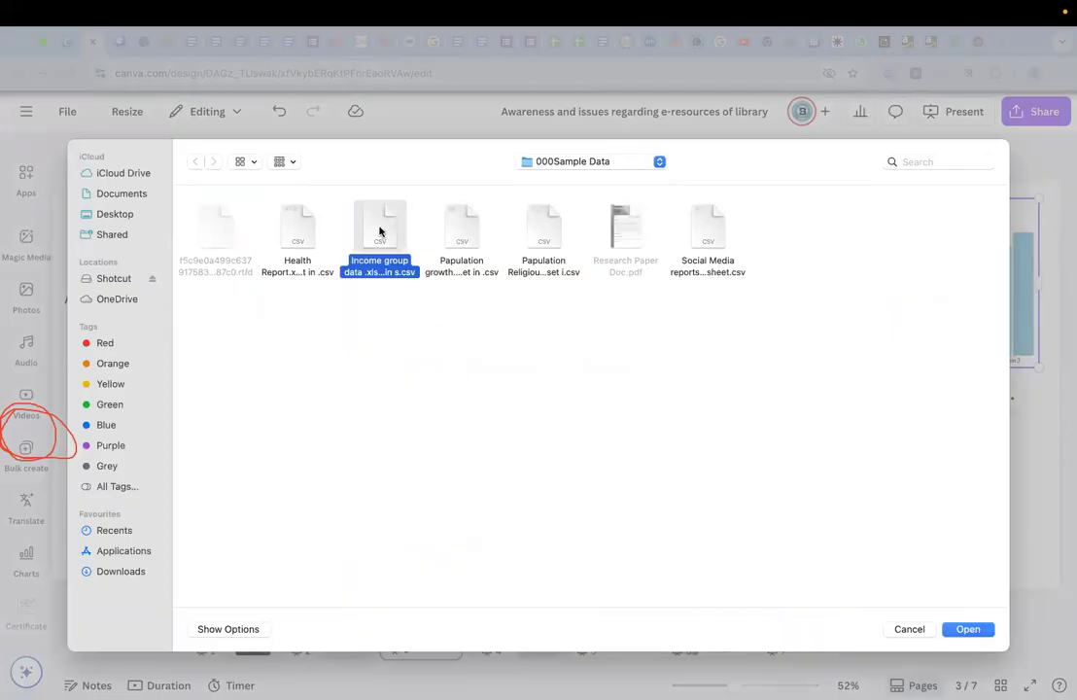
left_click(966, 630)
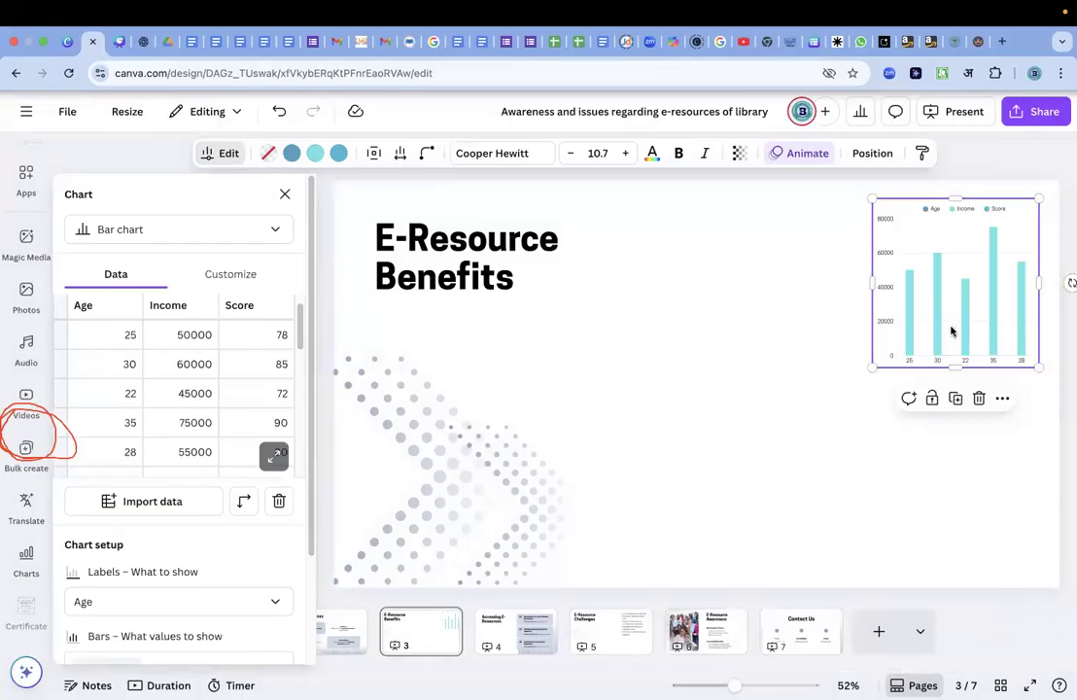
Remove Age as the column that labels the bars in the chart setup.
scroll(187, 553, "down", 3)
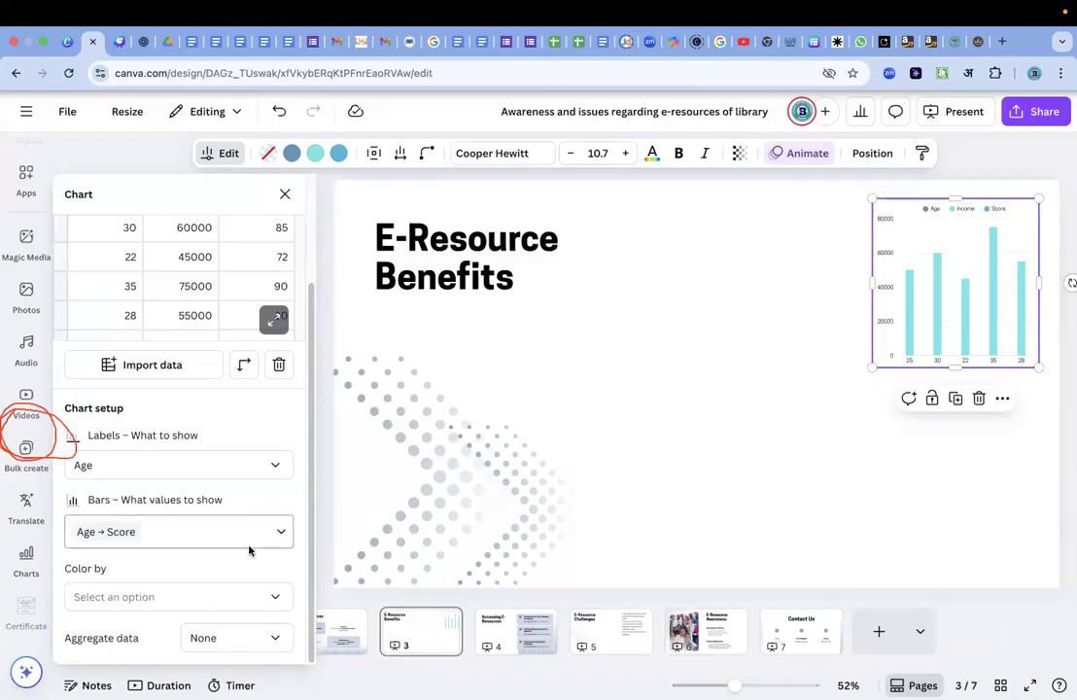
left_click(265, 465)
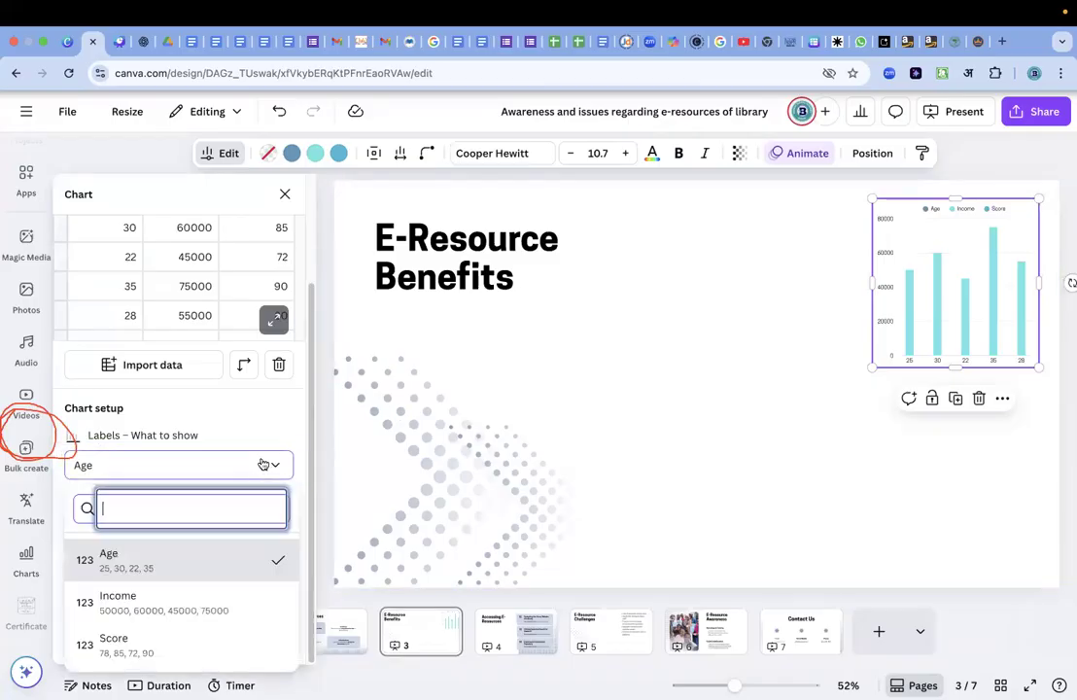
left_click(156, 569)
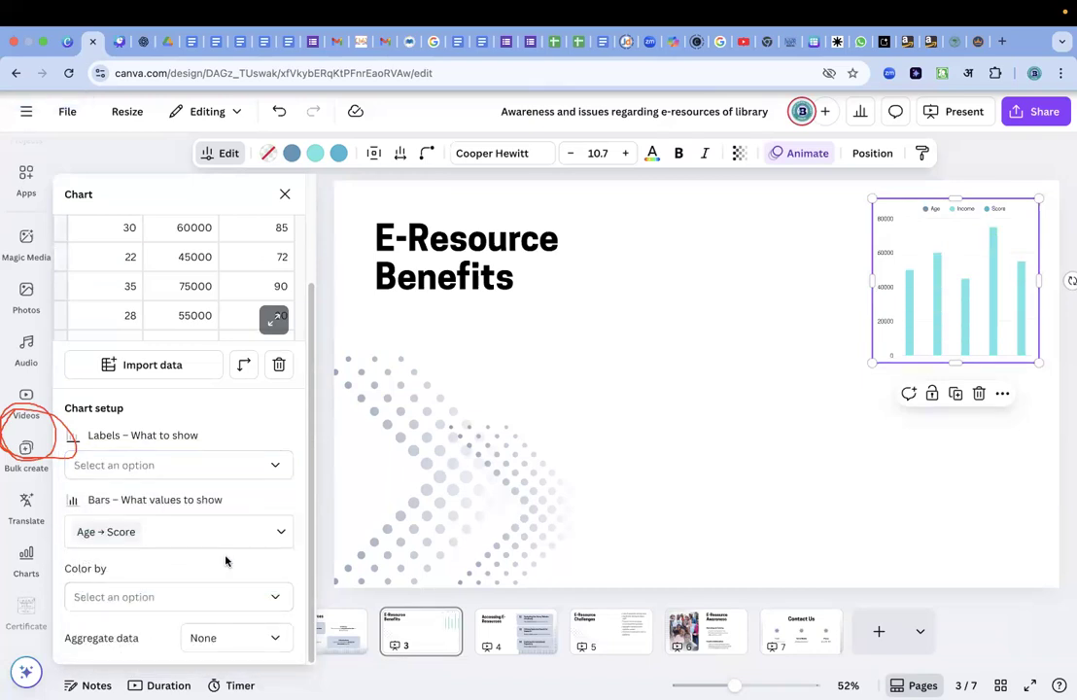
Set Income as the column that labels the bars in the chart setup.
left_click(245, 466)
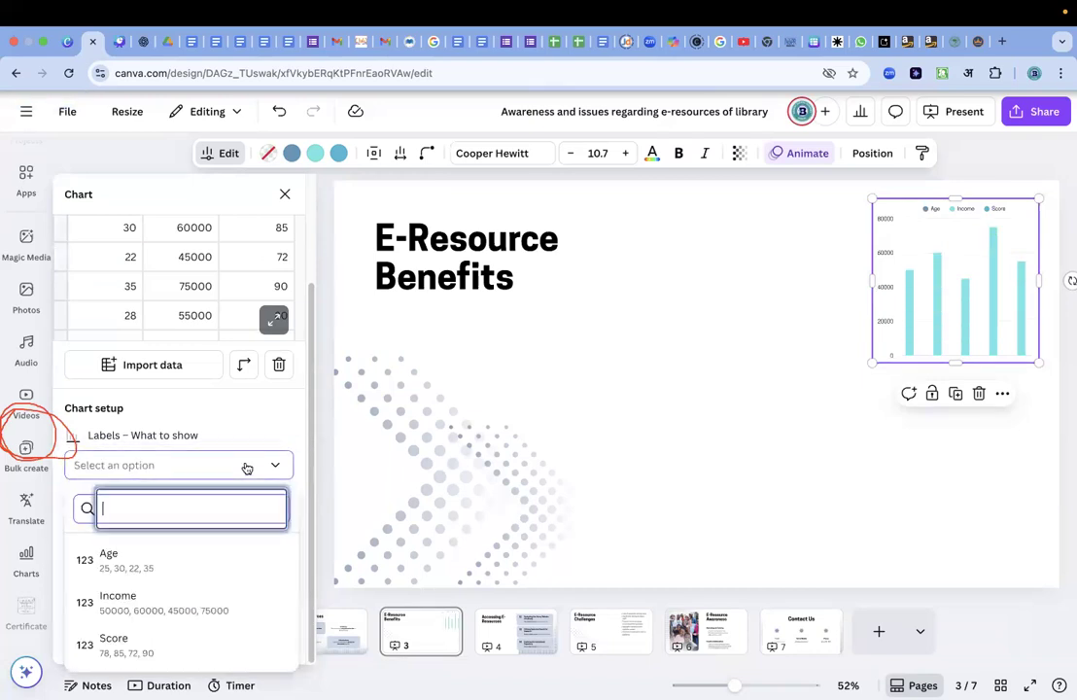
left_click(124, 602)
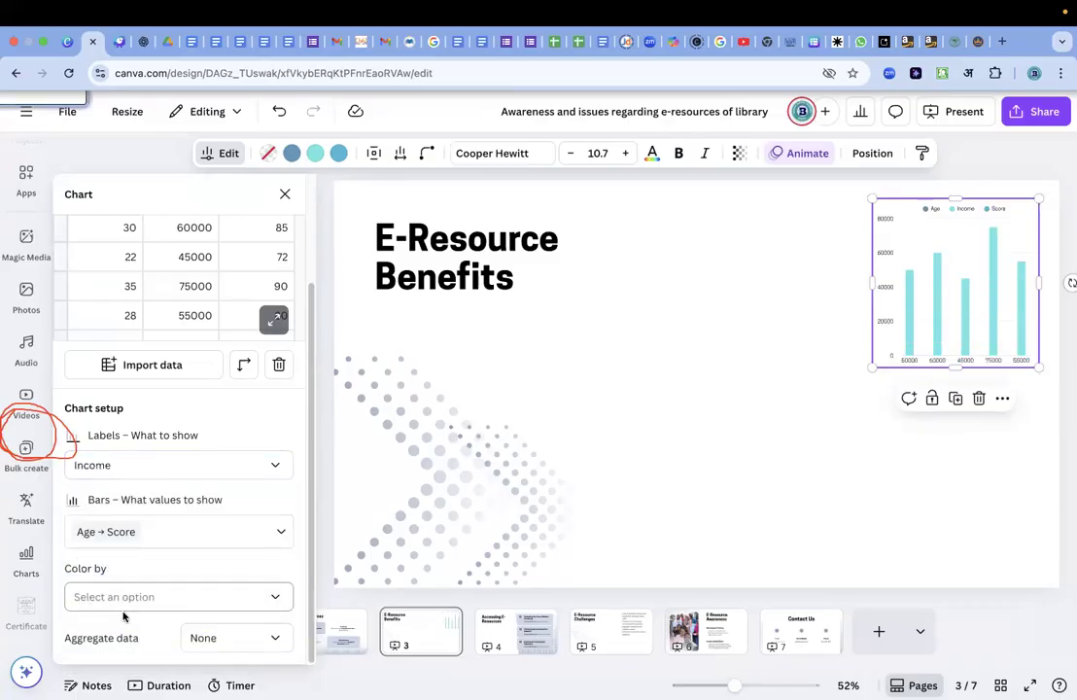
left_click(197, 443)
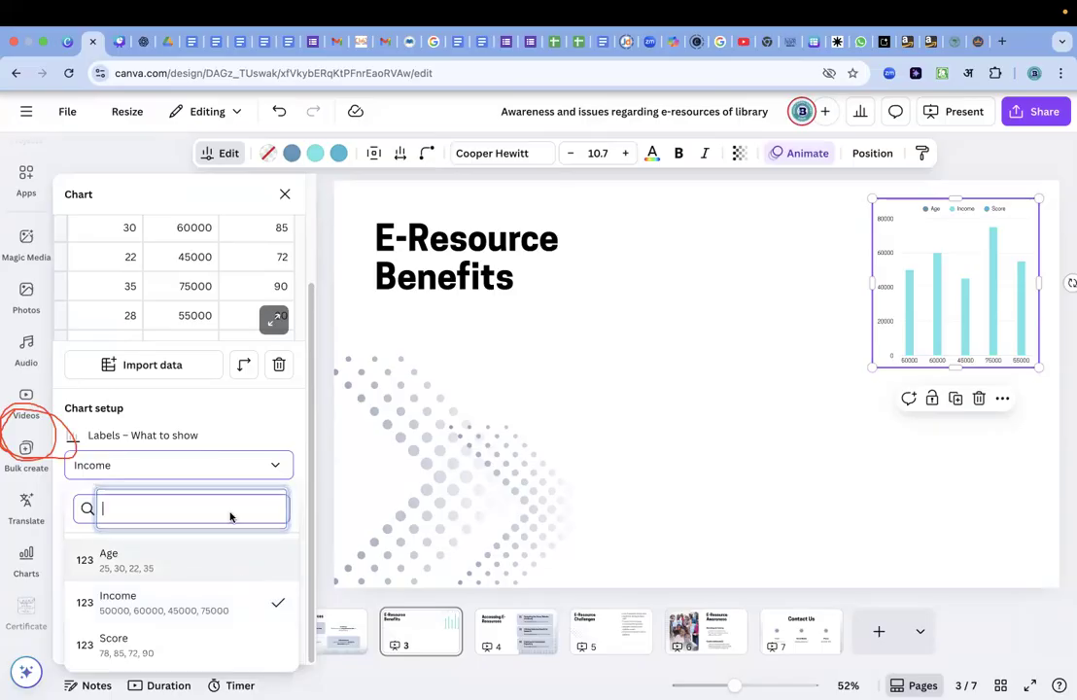
left_click(232, 439)
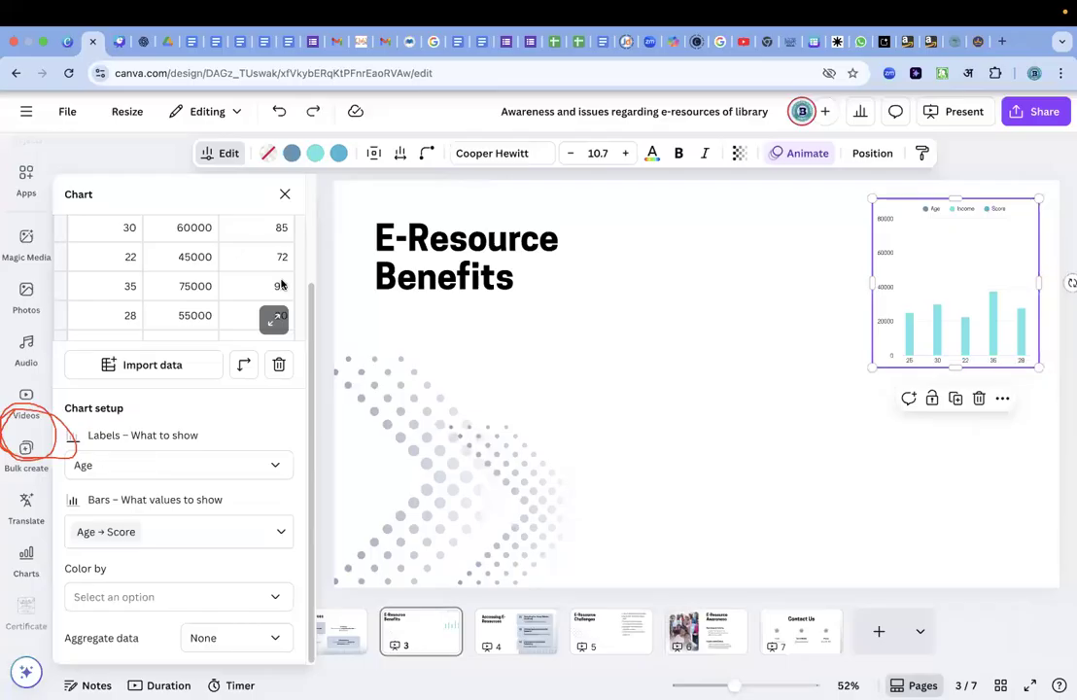
Undo the chart's label changes and the CSV data import, and close the chart editor.
key("ctrl+z")
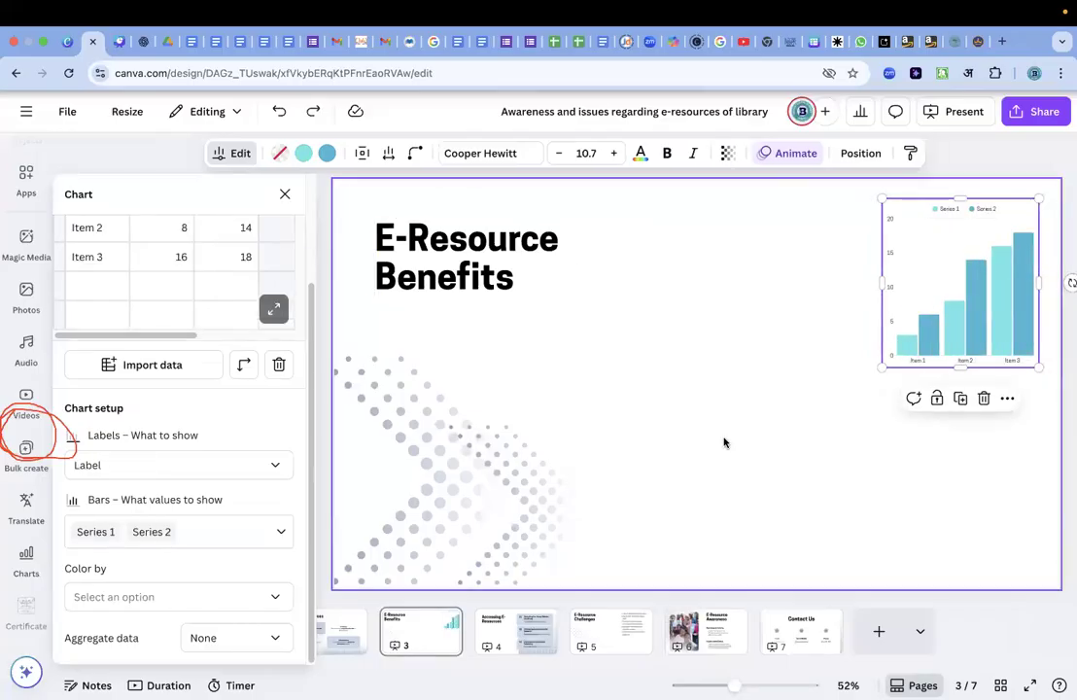
left_click(723, 440)
Reopen the bar chart's data to check its labels and series, close it and reselect the chart.
left_click(846, 307)
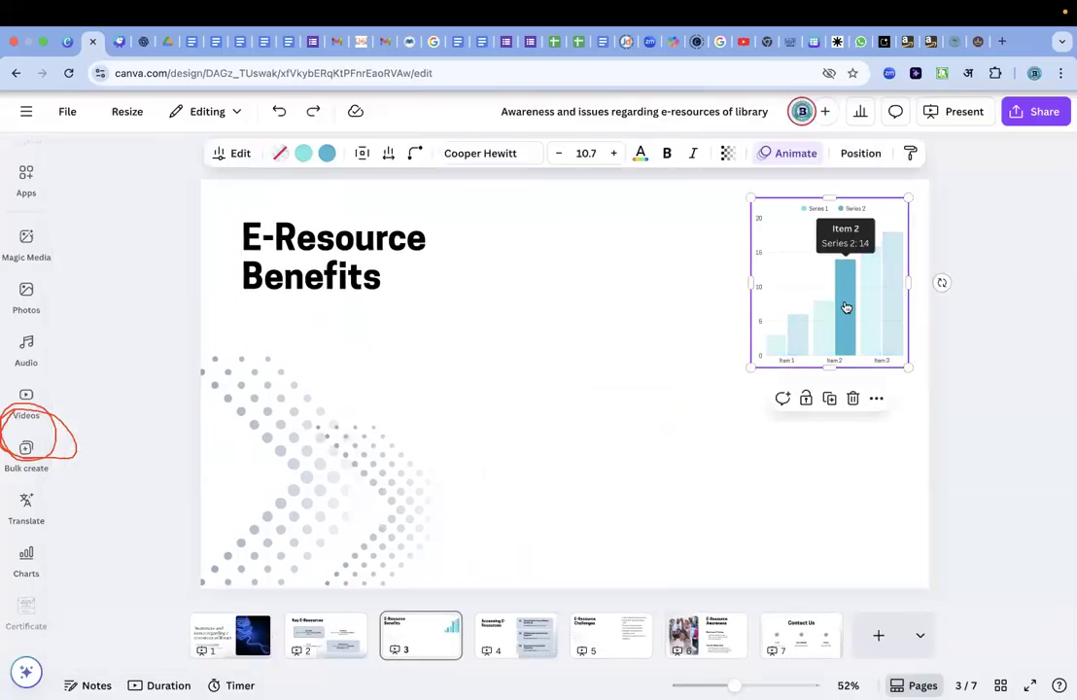
double_click(846, 307)
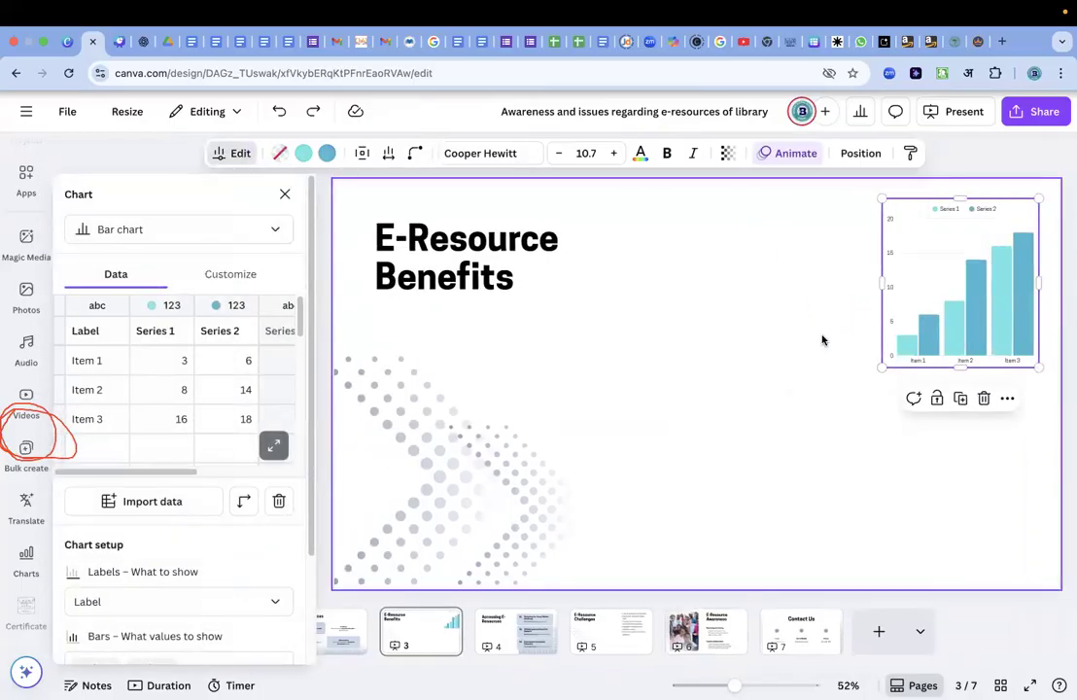
left_click(821, 341)
left_click(865, 294)
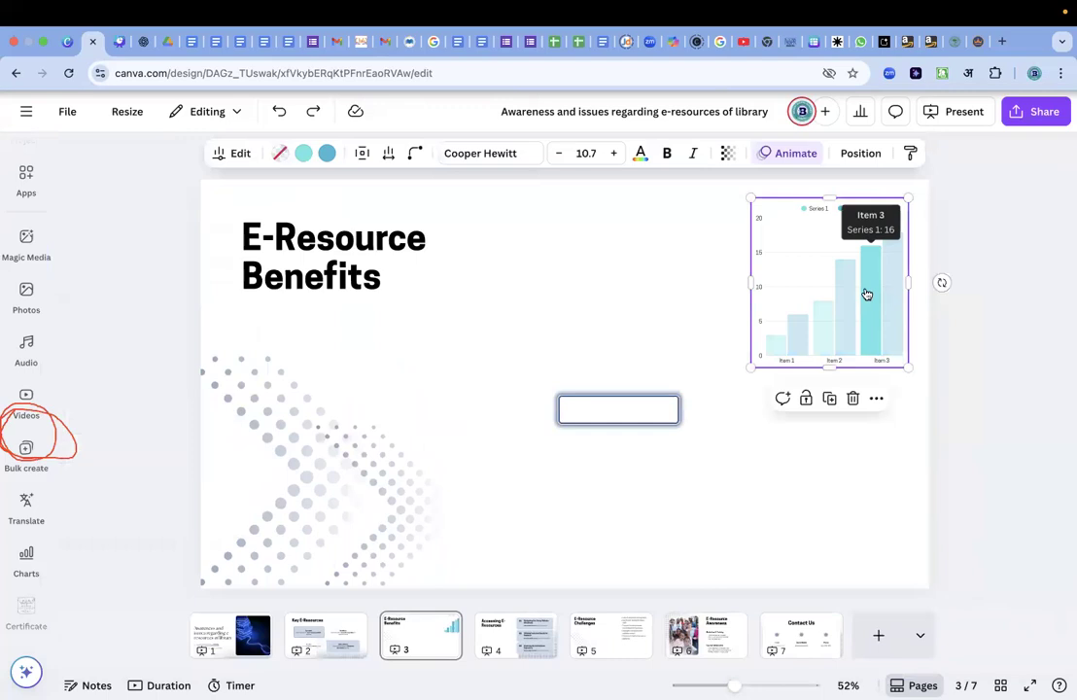
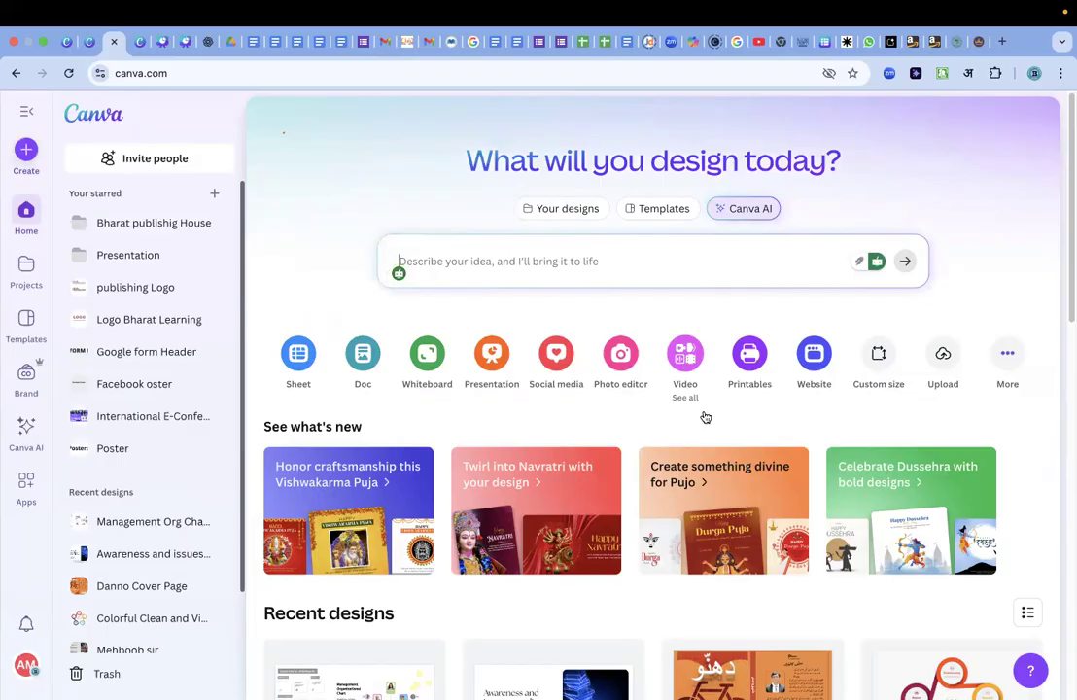
Create a blank custom-size design from the recent 13.464 × 9.917 in preset and return to the home page.
scroll(705, 417, "down", 5)
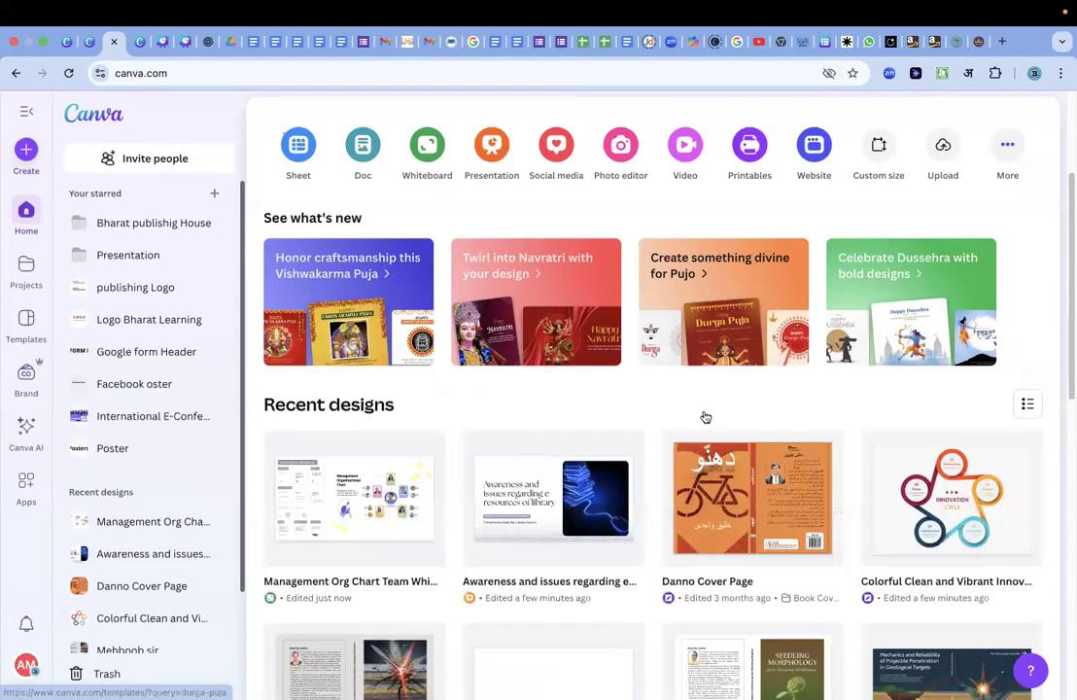
scroll(706, 417, "down", 4)
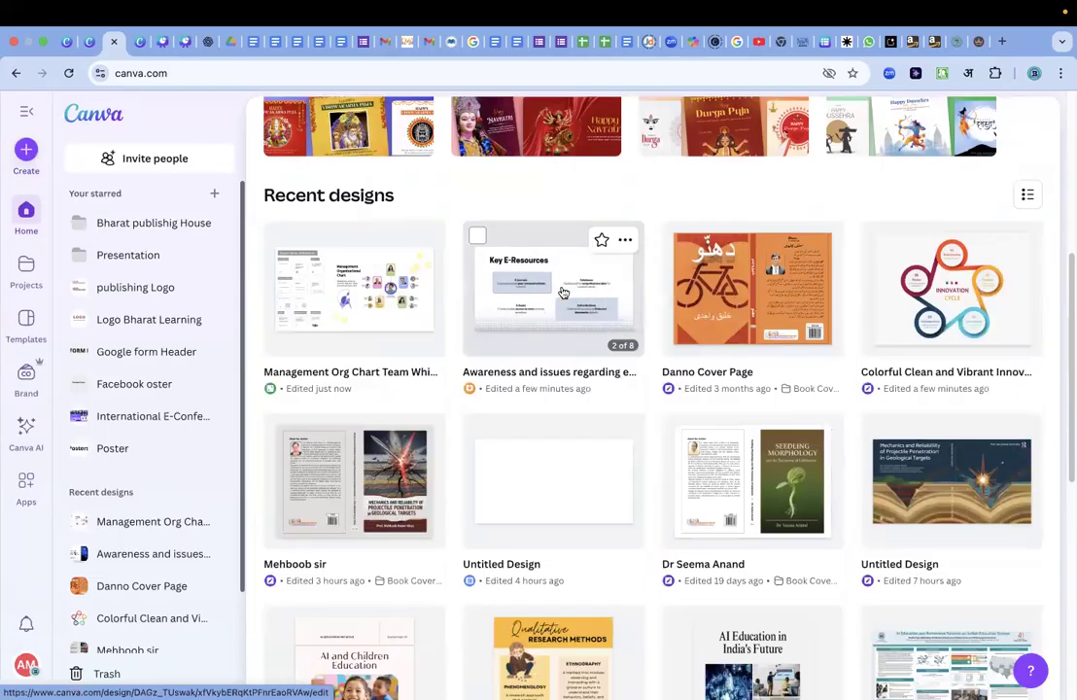
scroll(561, 339, "up", 5)
scroll(561, 340, "up", 4)
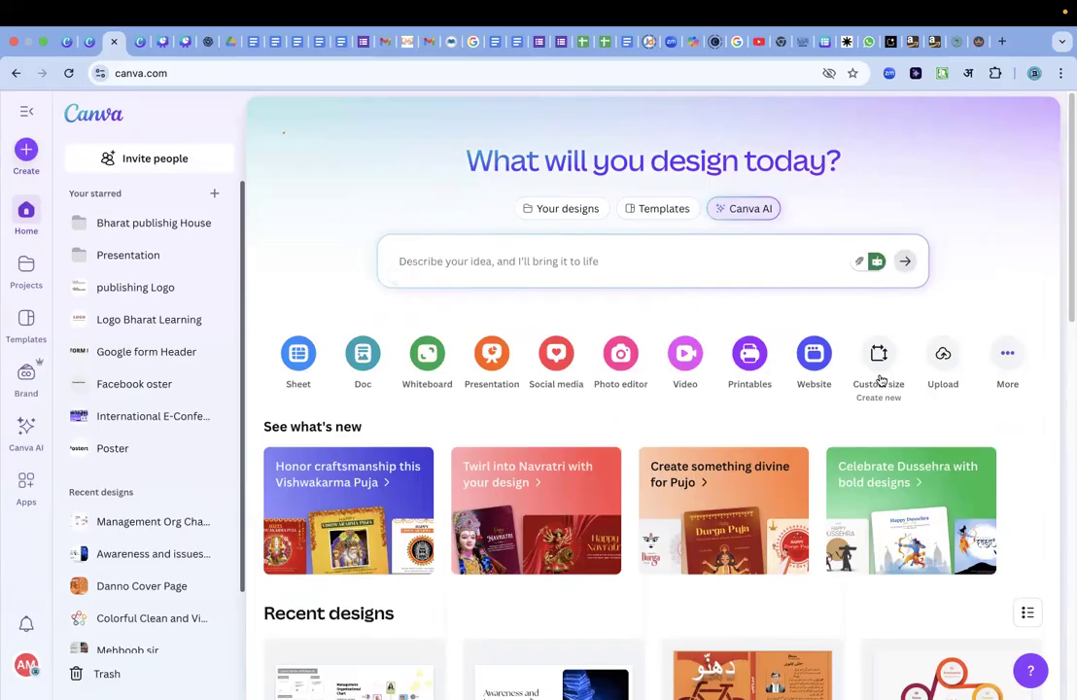
left_click(883, 380)
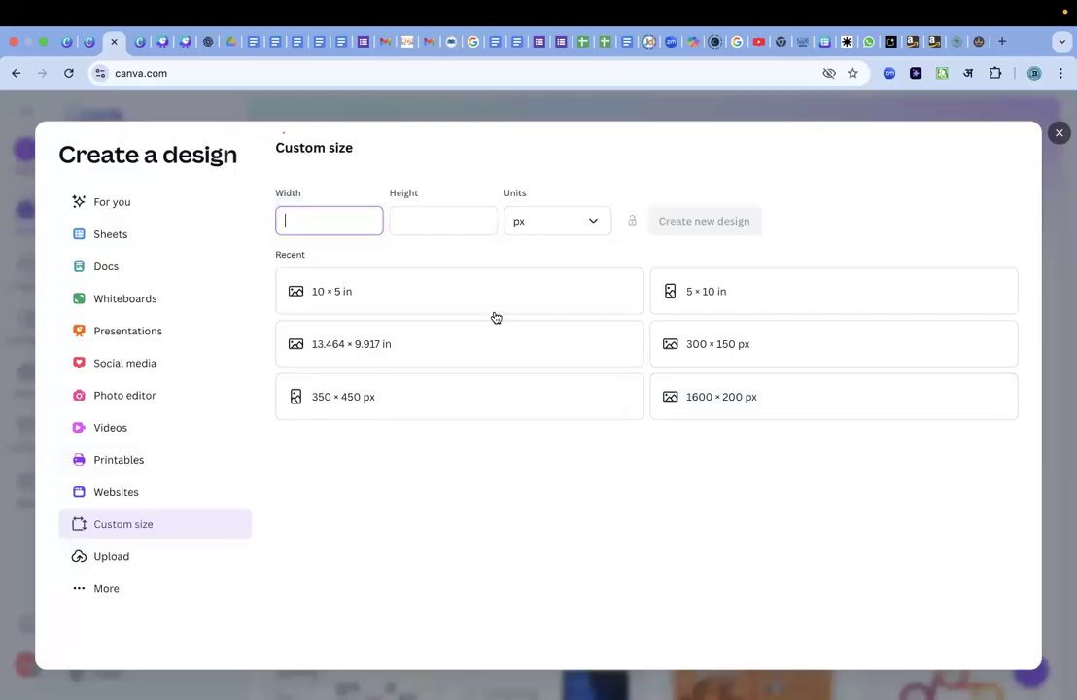
left_click(387, 346)
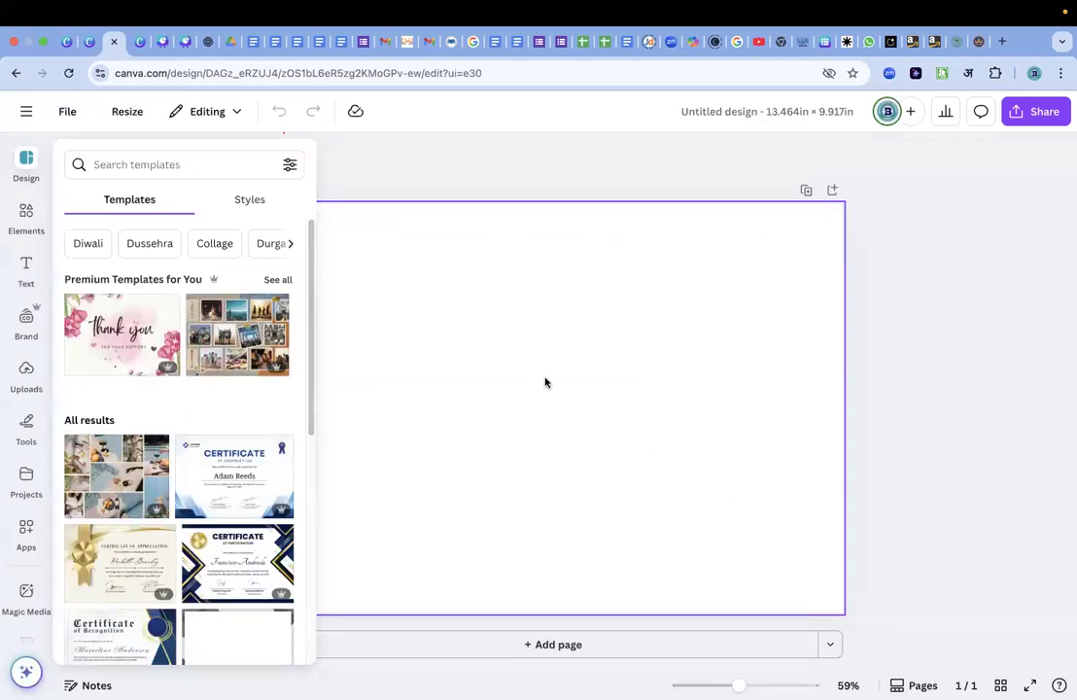
scroll(334, 238, "left", 5)
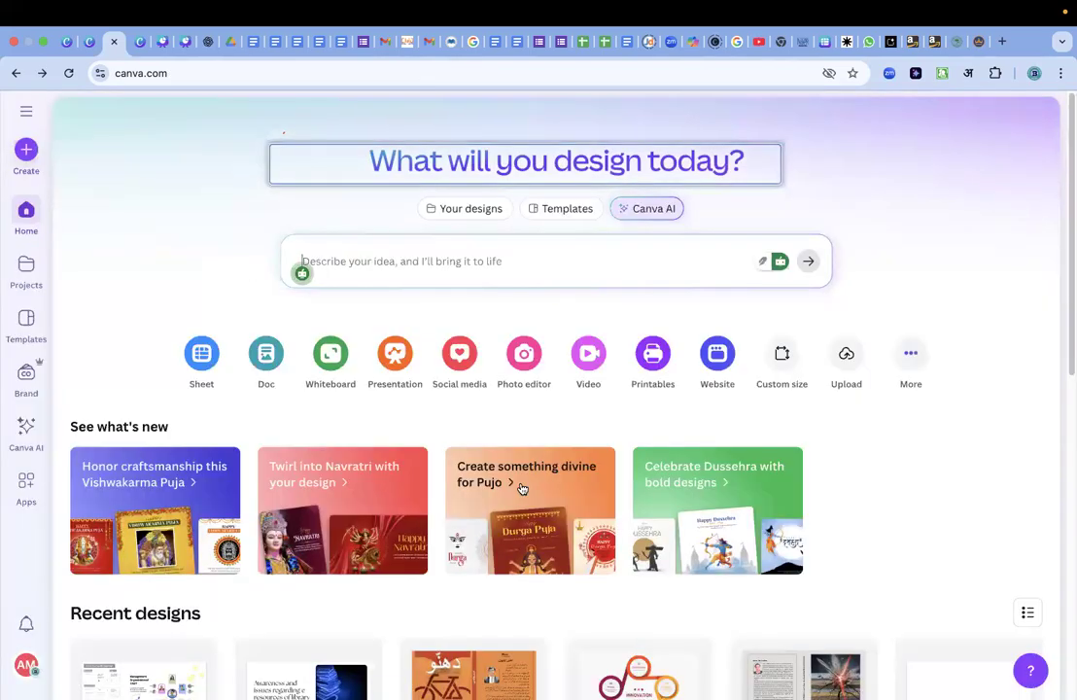
Browse the recent designs on the home page.
scroll(627, 528, "down", 3)
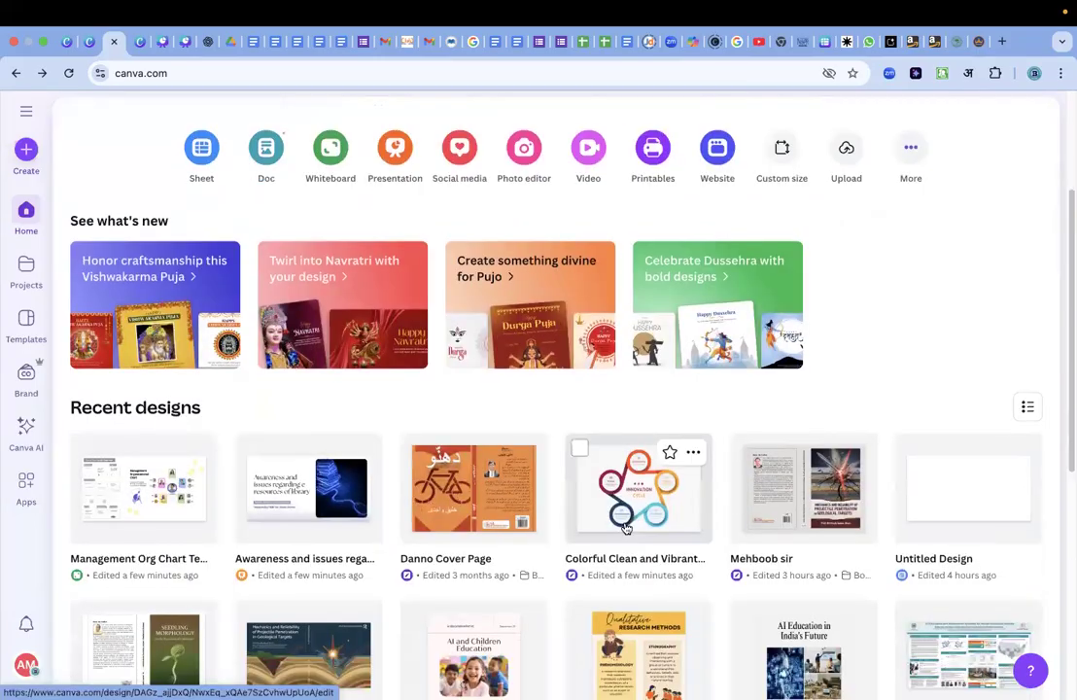
scroll(627, 527, "down", 3)
scroll(627, 528, "up", 1)
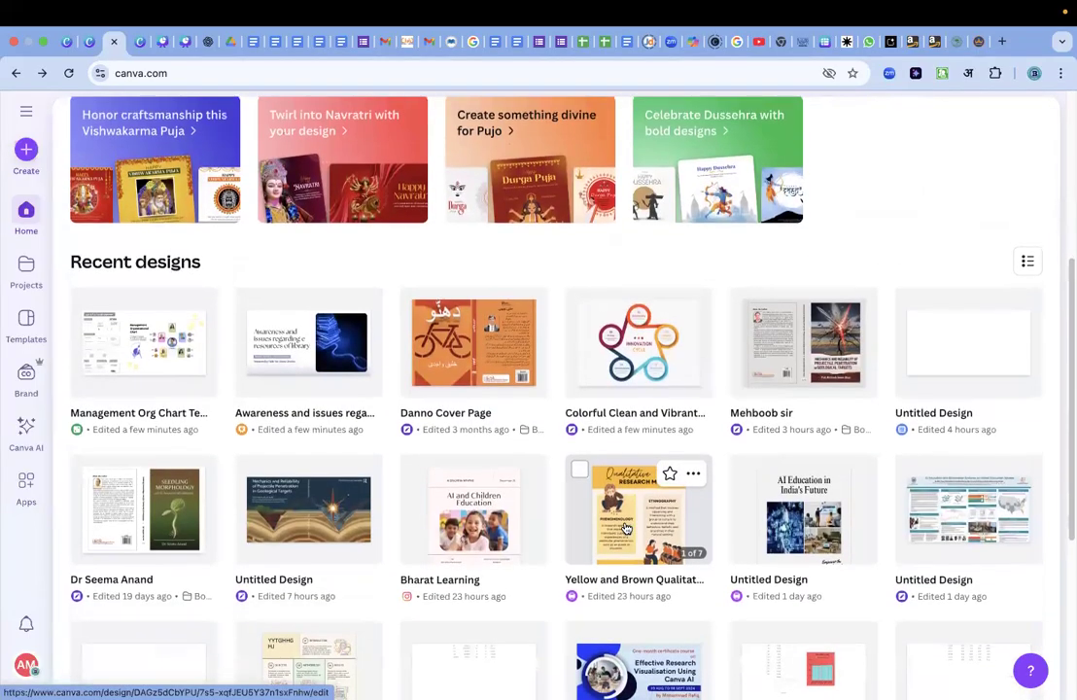
scroll(627, 527, "up", 1)
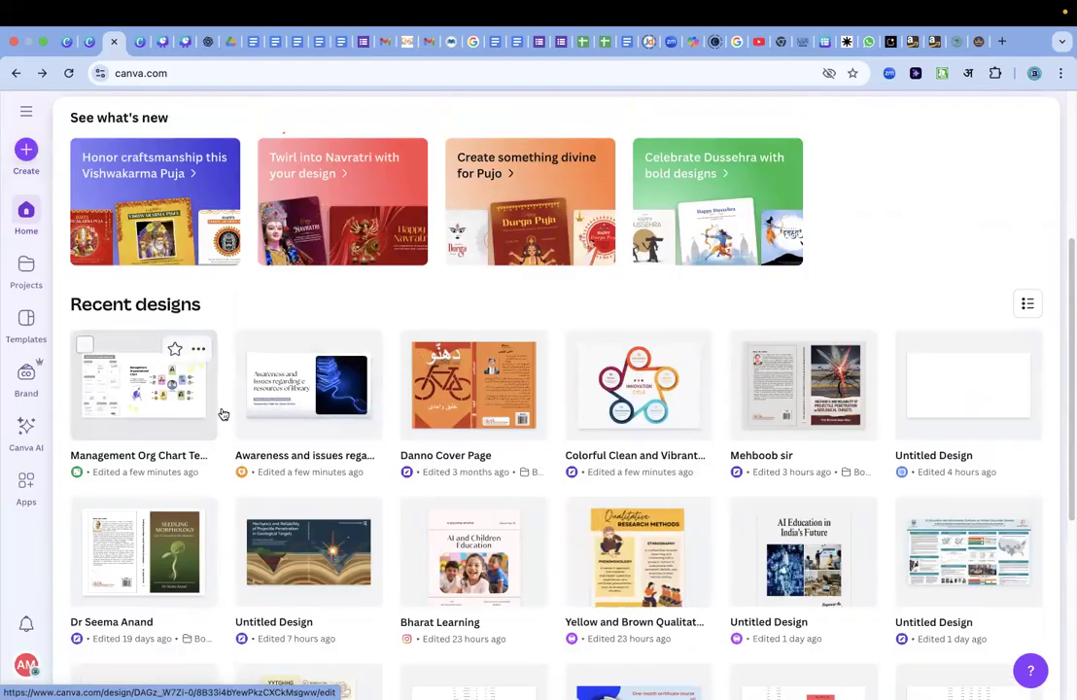
scroll(222, 414, "up", 4)
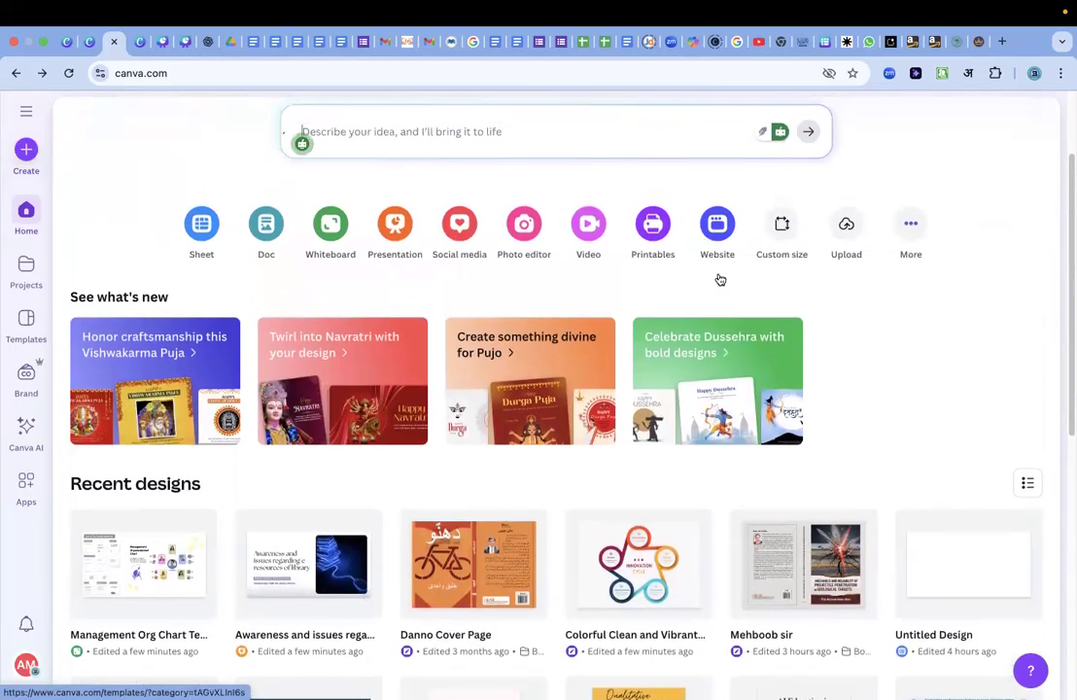
Examine the full catalogue of design types, from popular layouts to marketing, event and video formats, and close it.
left_click(912, 230)
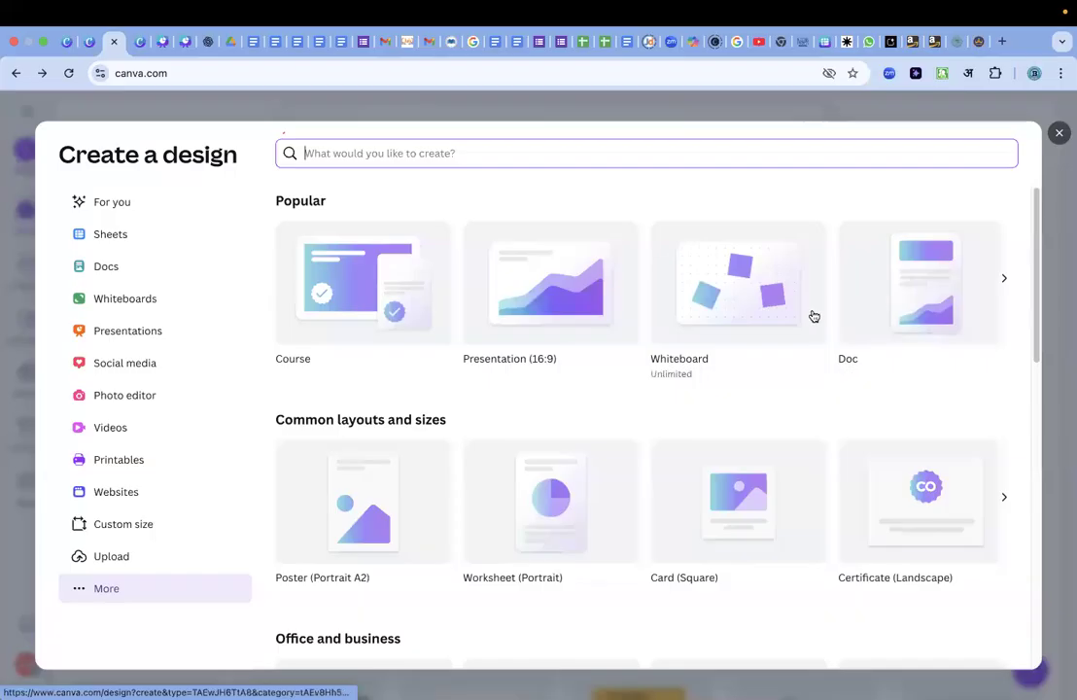
scroll(813, 316, "down", 2)
scroll(814, 316, "down", 2)
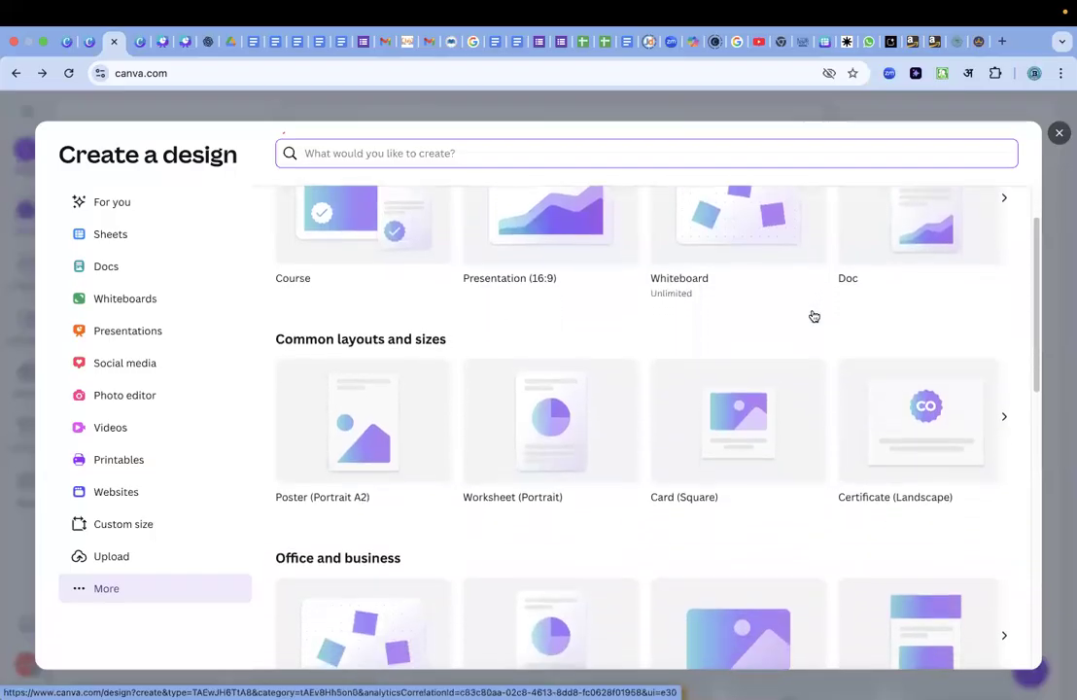
scroll(813, 315, "down", 1)
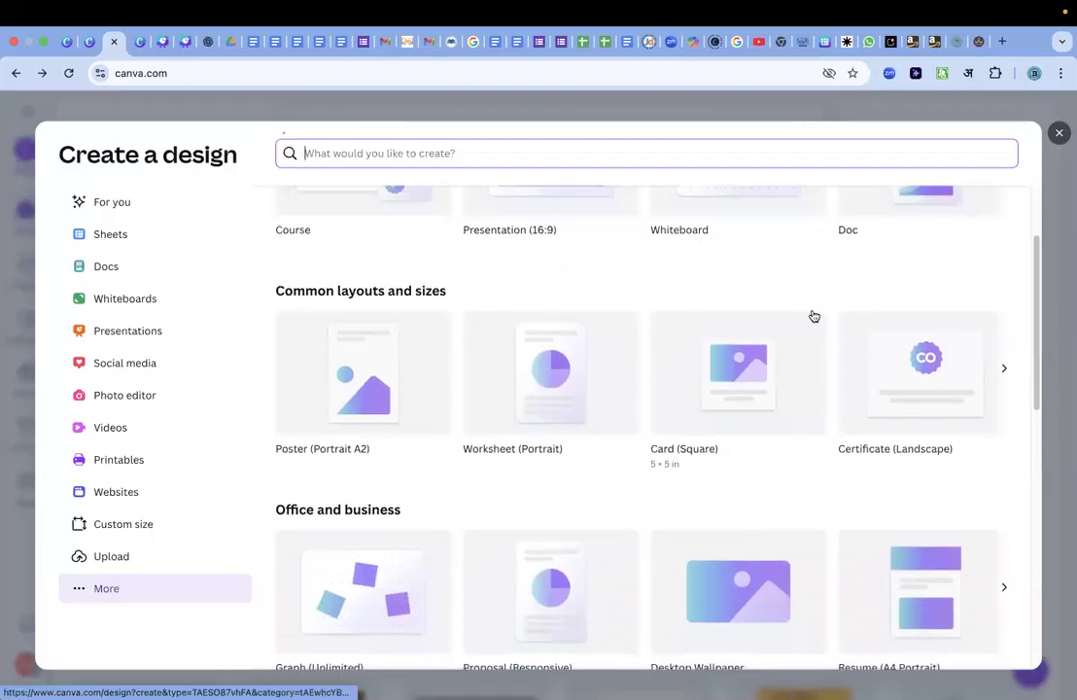
scroll(814, 316, "down", 3)
scroll(813, 316, "down", 10)
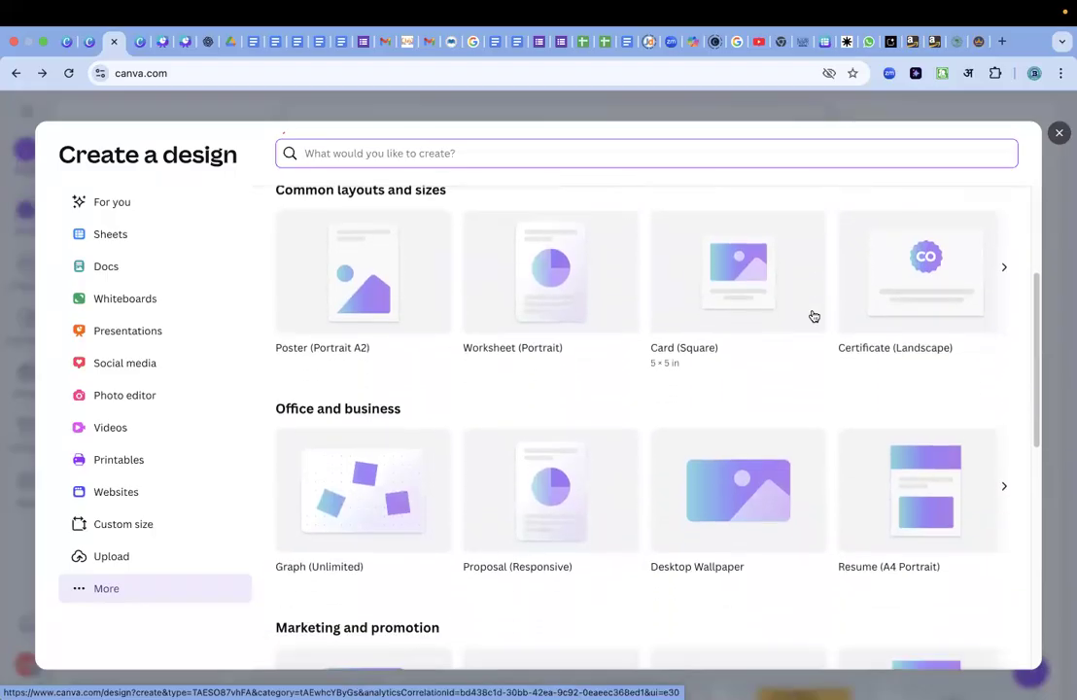
scroll(813, 315, "down", 10)
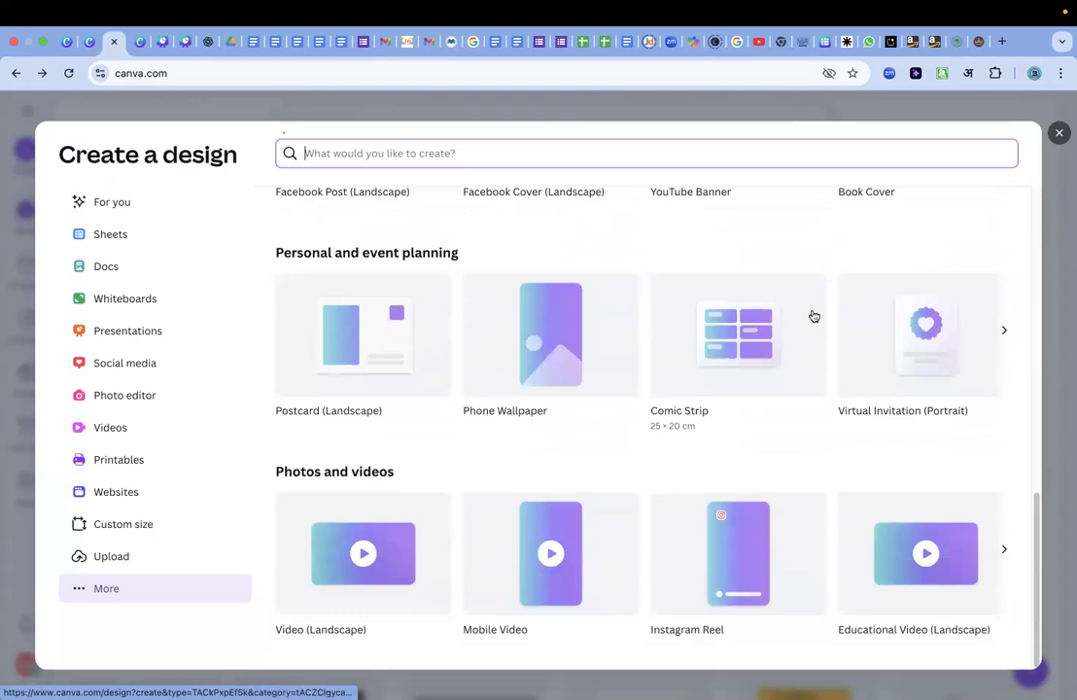
scroll(813, 315, "up", 8)
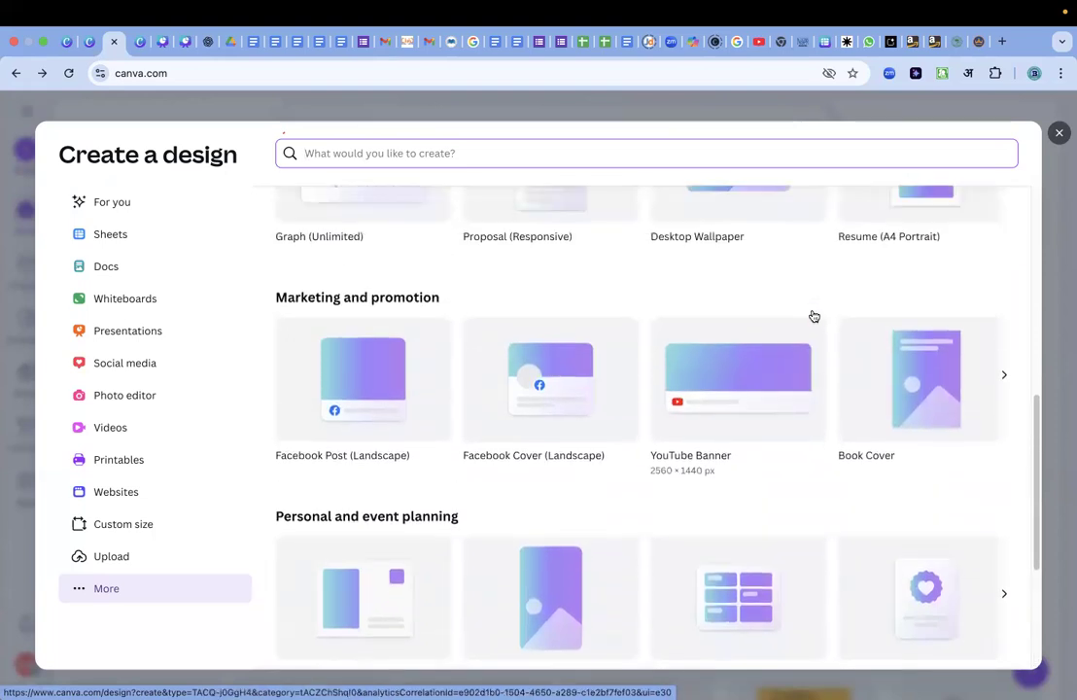
scroll(814, 316, "up", 5)
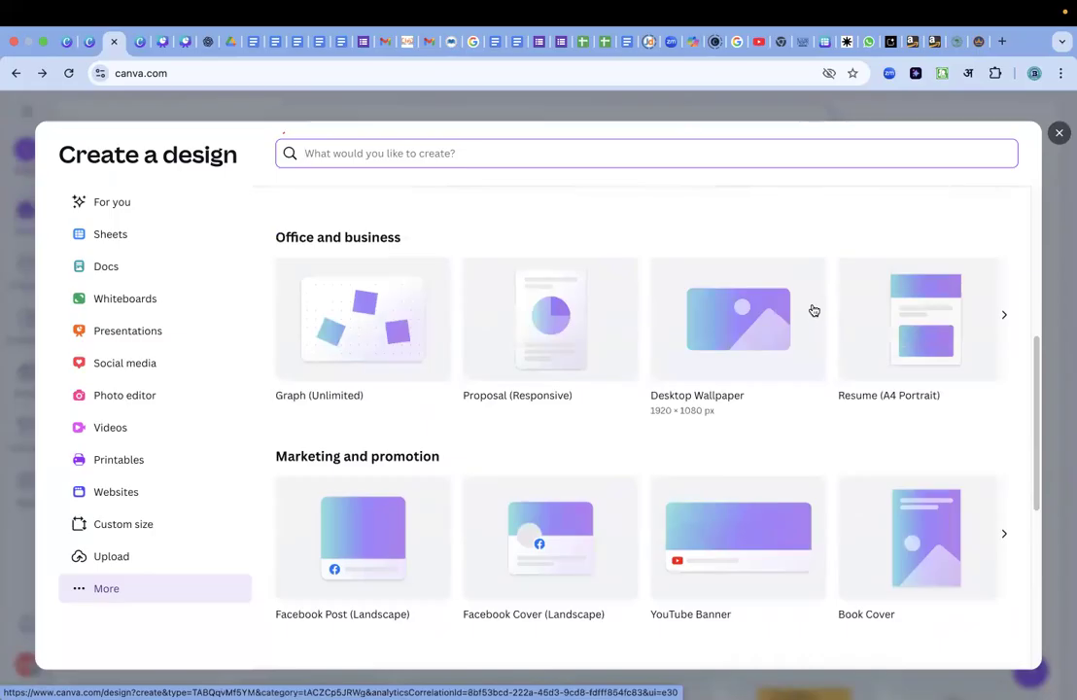
scroll(813, 310, "down", 2)
scroll(814, 310, "down", 2)
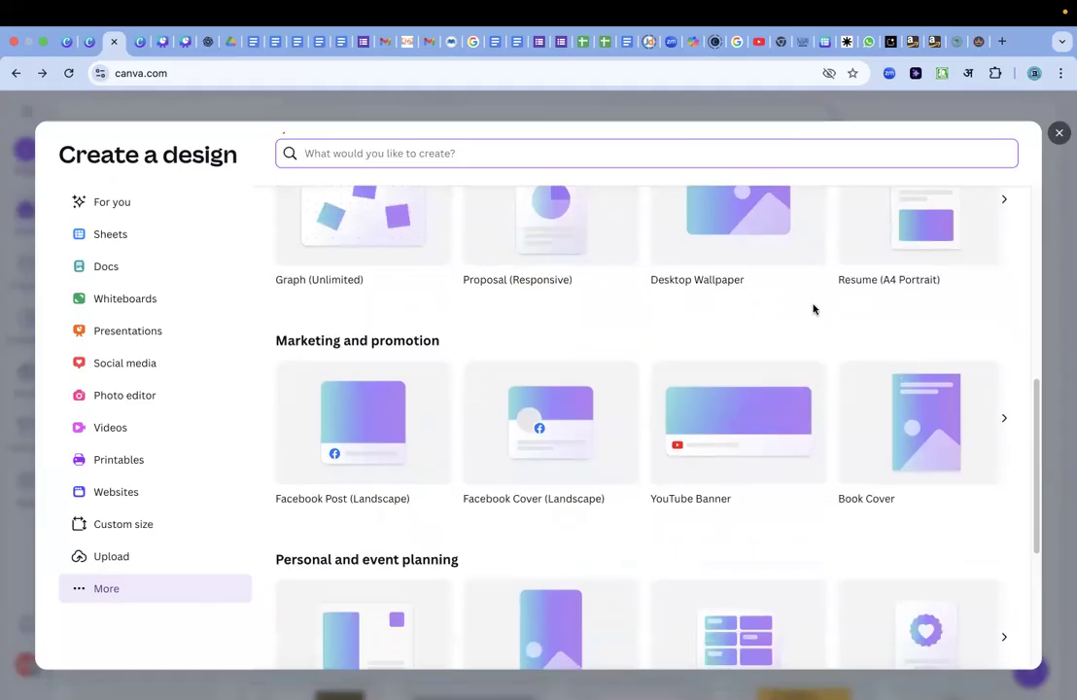
scroll(814, 310, "down", 3)
scroll(814, 311, "down", 2)
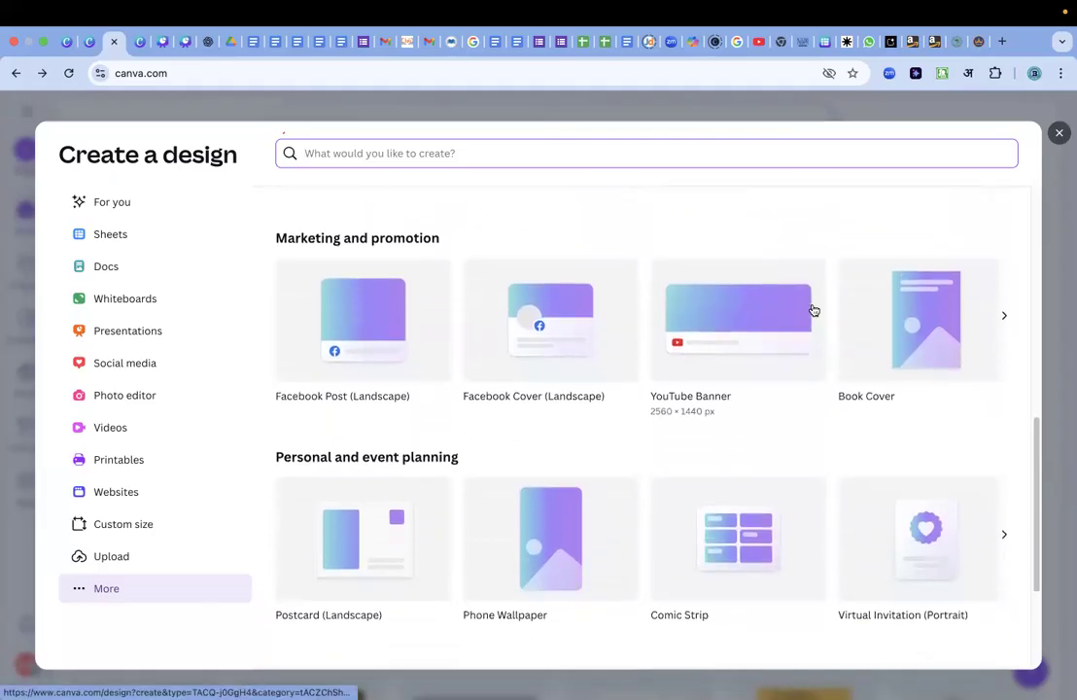
scroll(814, 310, "down", 2)
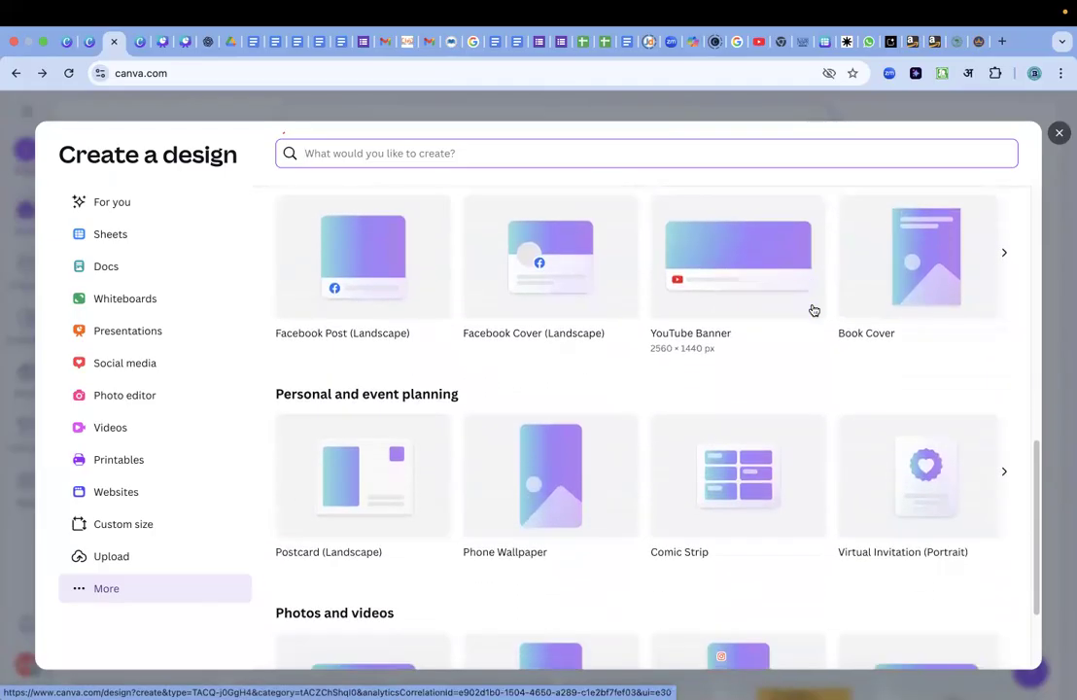
scroll(814, 310, "up", 5)
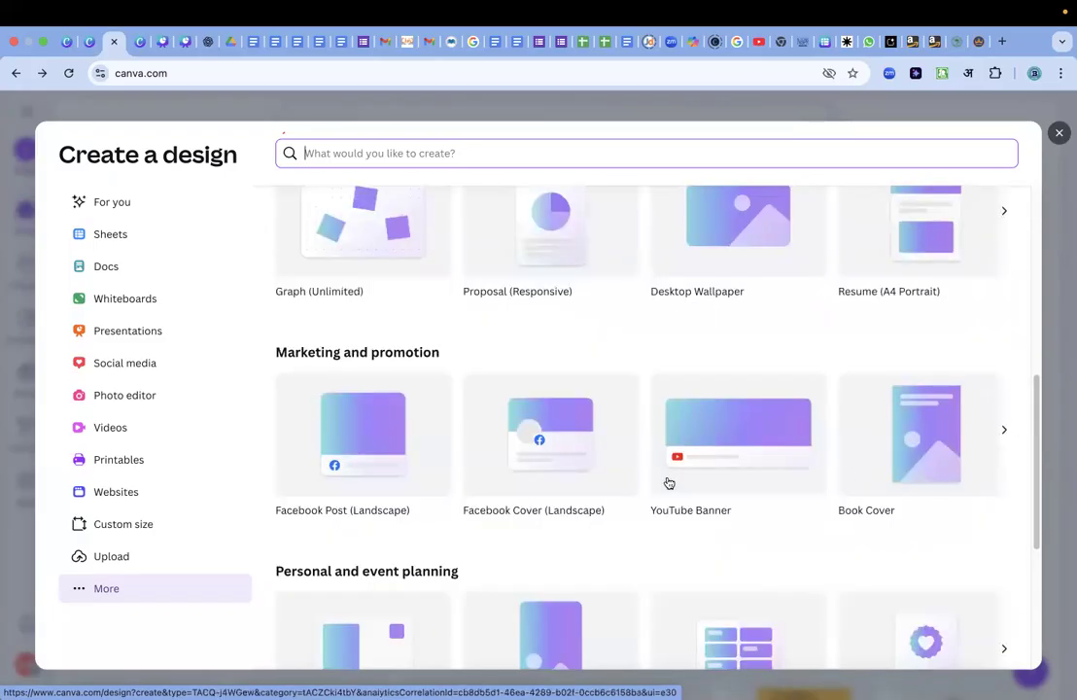
scroll(475, 488, "up", 1)
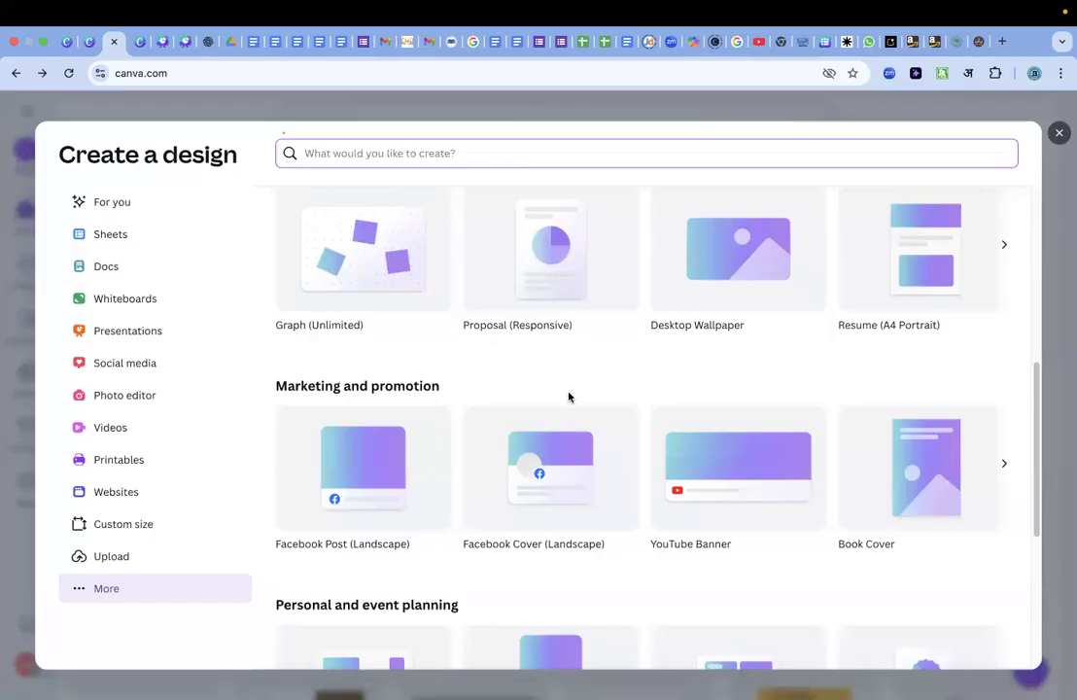
scroll(570, 398, "down", 3)
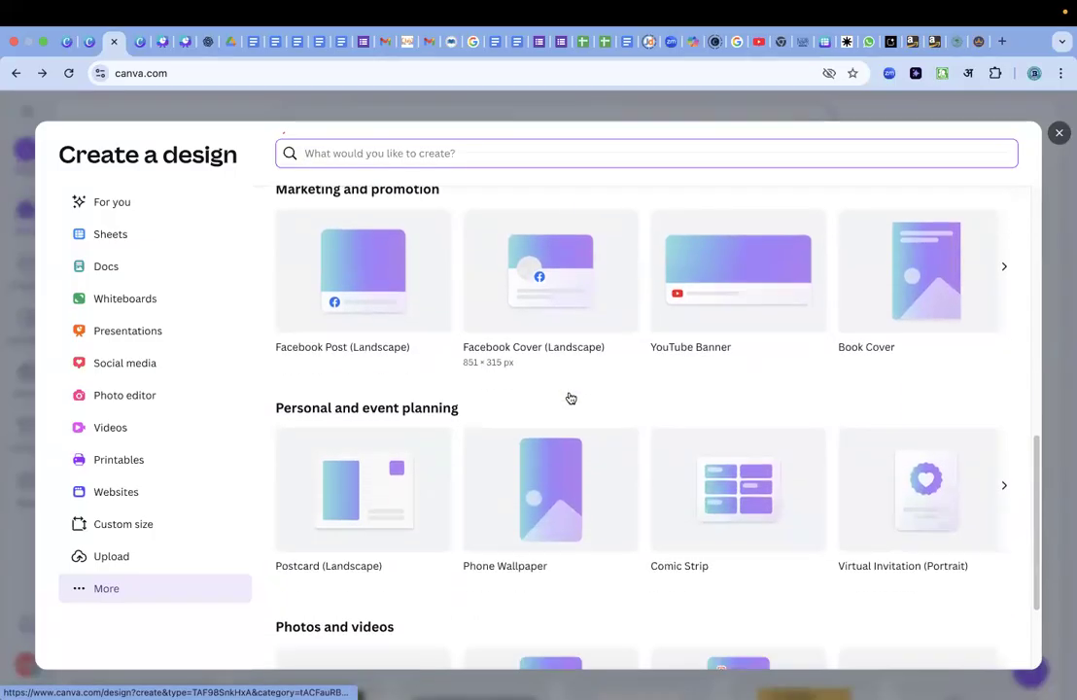
scroll(570, 397, "down", 2)
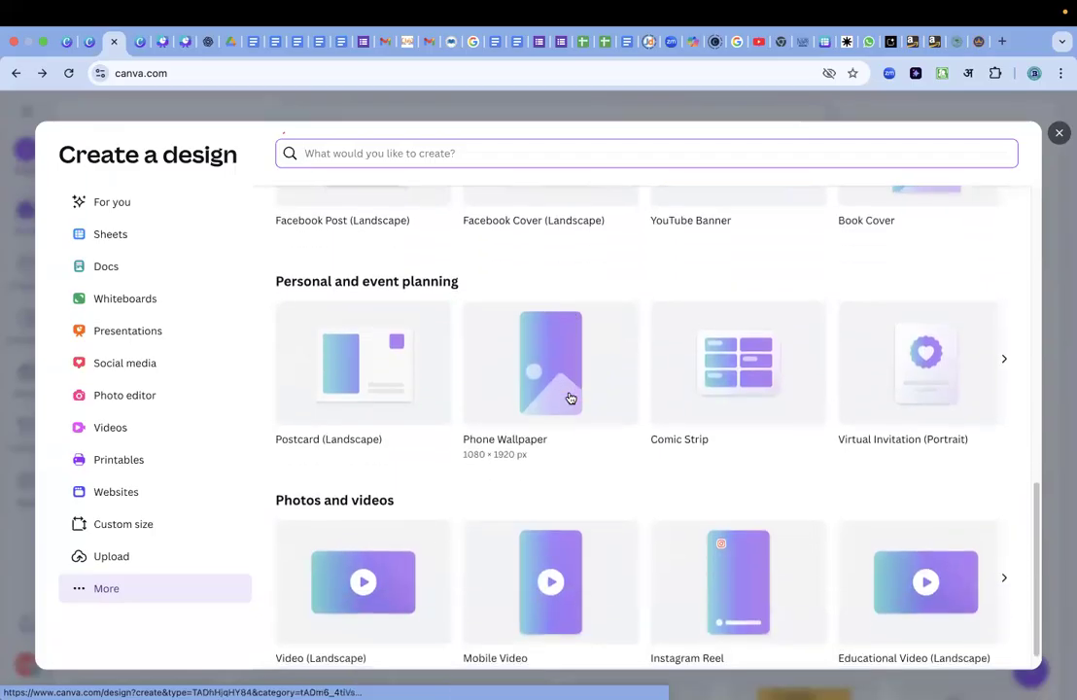
scroll(571, 399, "down", 1)
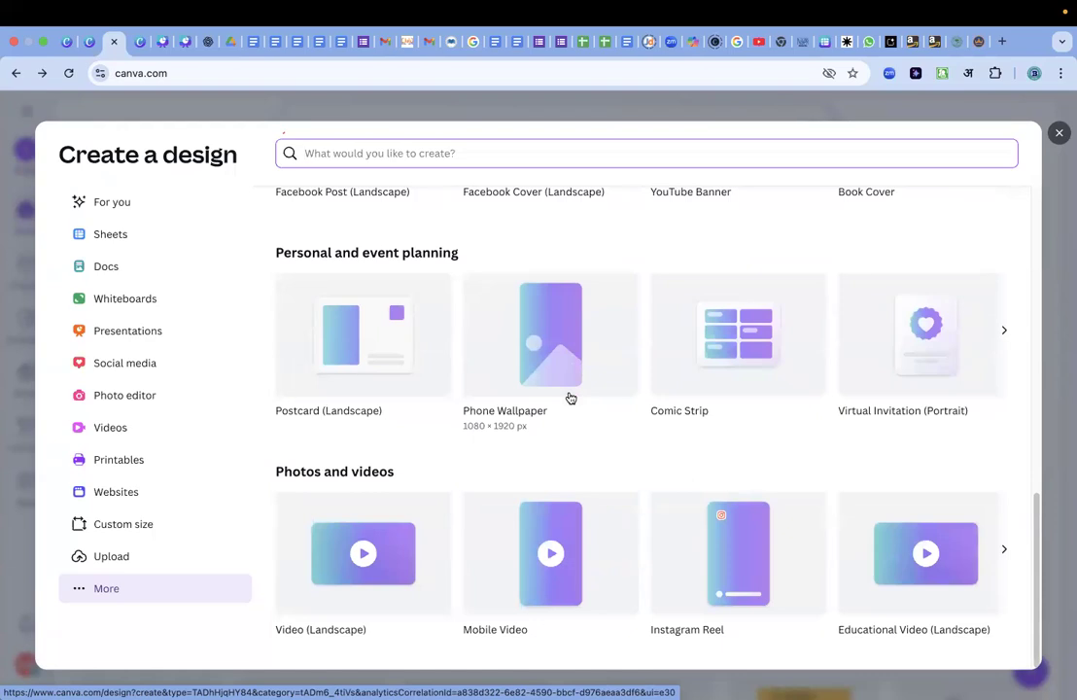
scroll(570, 397, "up", 10)
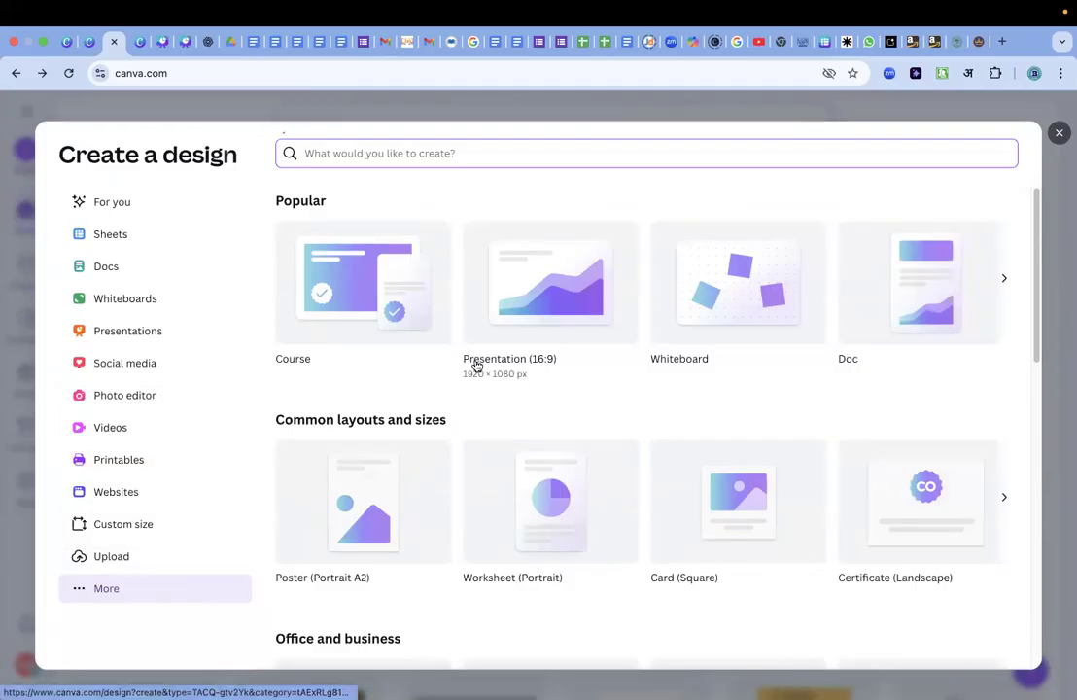
key("Tab")
key("Return")
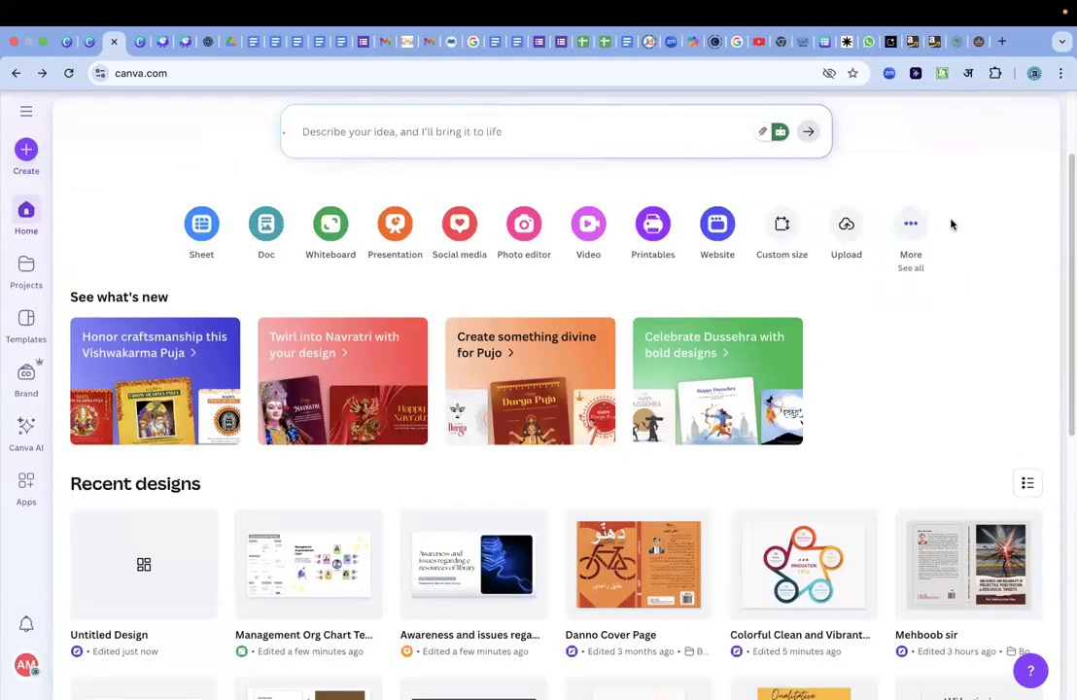
Create a blank banner design from the recent 1600 × 200 px custom size and return to the home page.
left_click(781, 229)
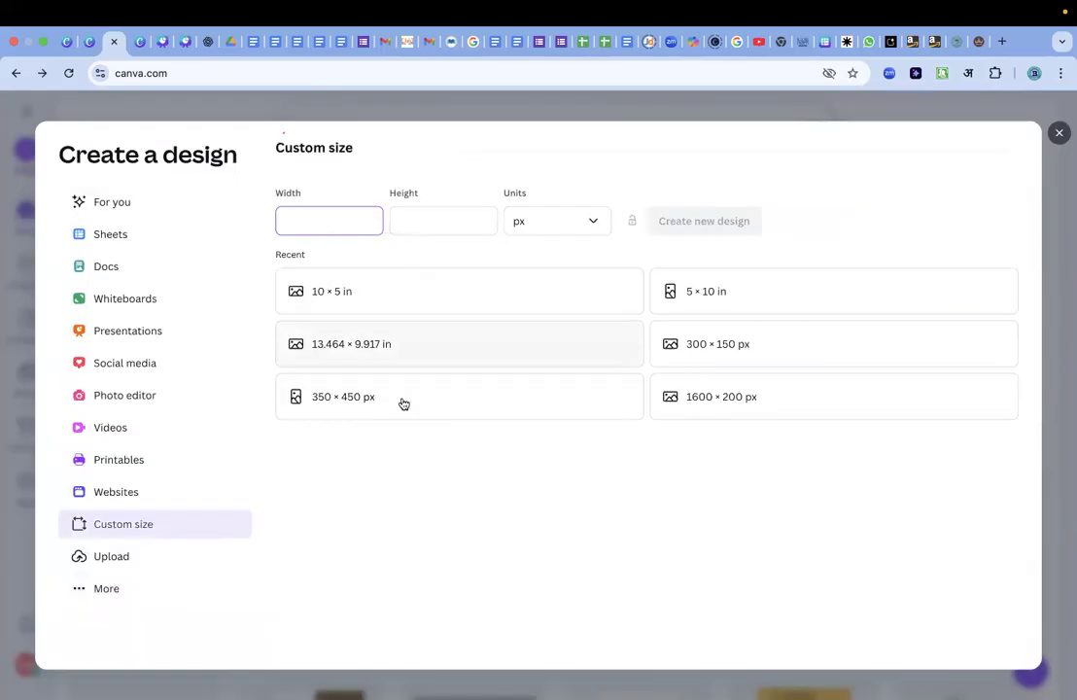
left_click(716, 401)
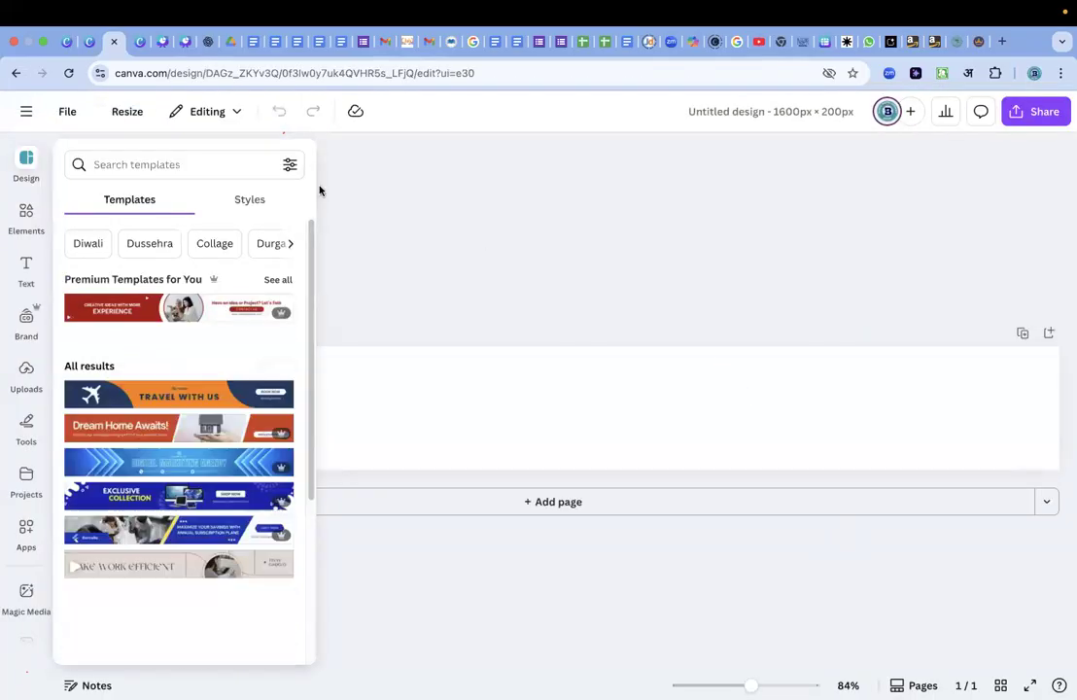
left_click(428, 206)
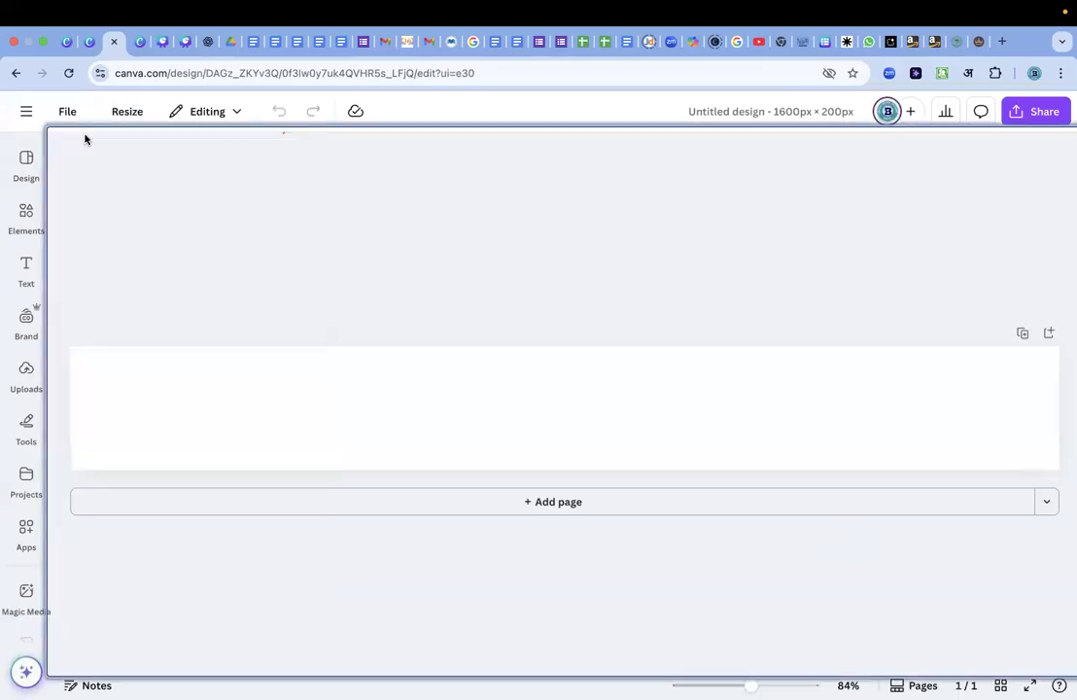
left_click(26, 111)
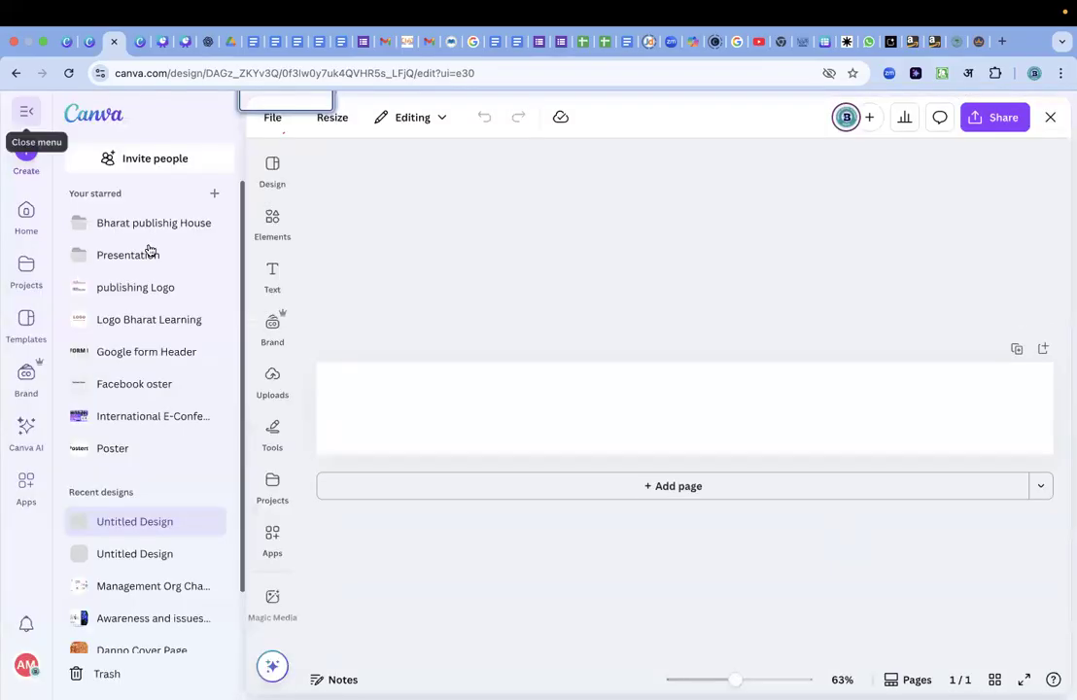
left_click(82, 119)
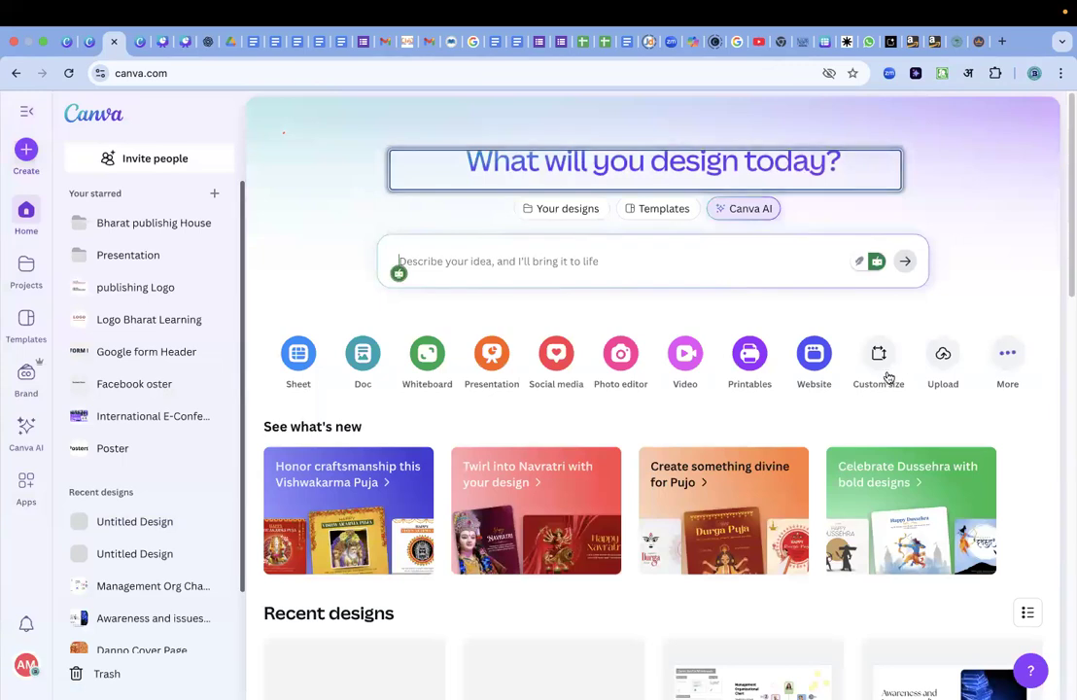
Create a new blank design from the recent 13.464 × 9.917 in custom size and dismiss the template suggestions.
left_click(880, 366)
left_click(344, 346)
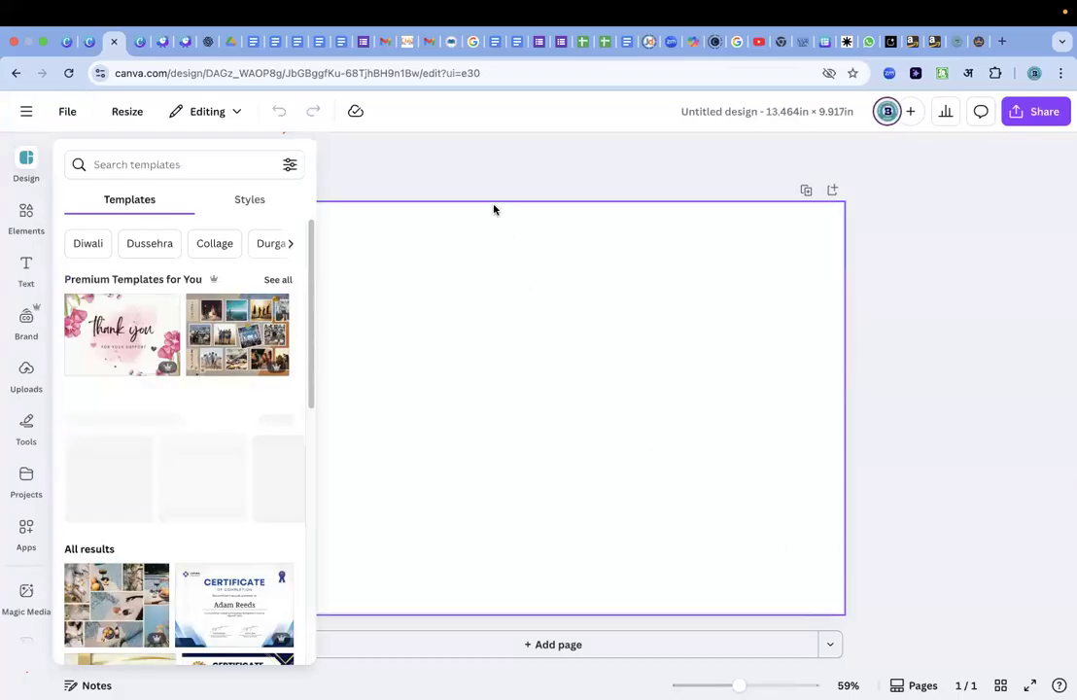
left_click(396, 409)
Paste the copied title "Awareness and issues regarding e-resources of library" onto the blank page and deselect it.
key("super+v")
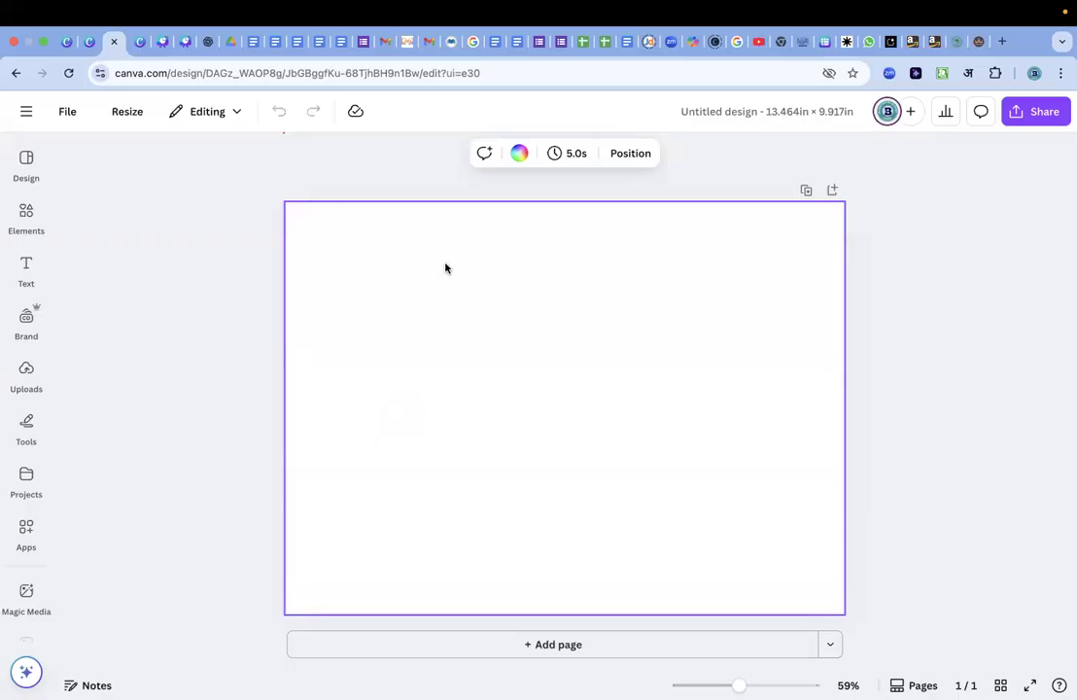
type("Awareness and issues regarding e-resources of library")
key("Escape")
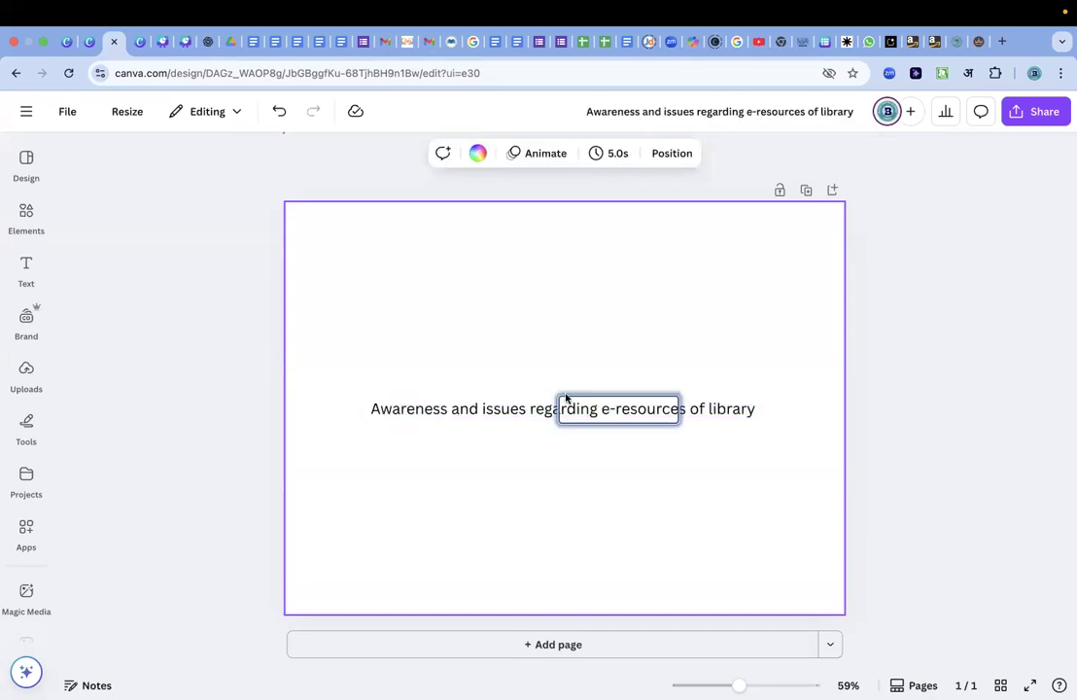
Move the title to the top of the page and make it bold.
left_click_drag(536, 413, 525, 253)
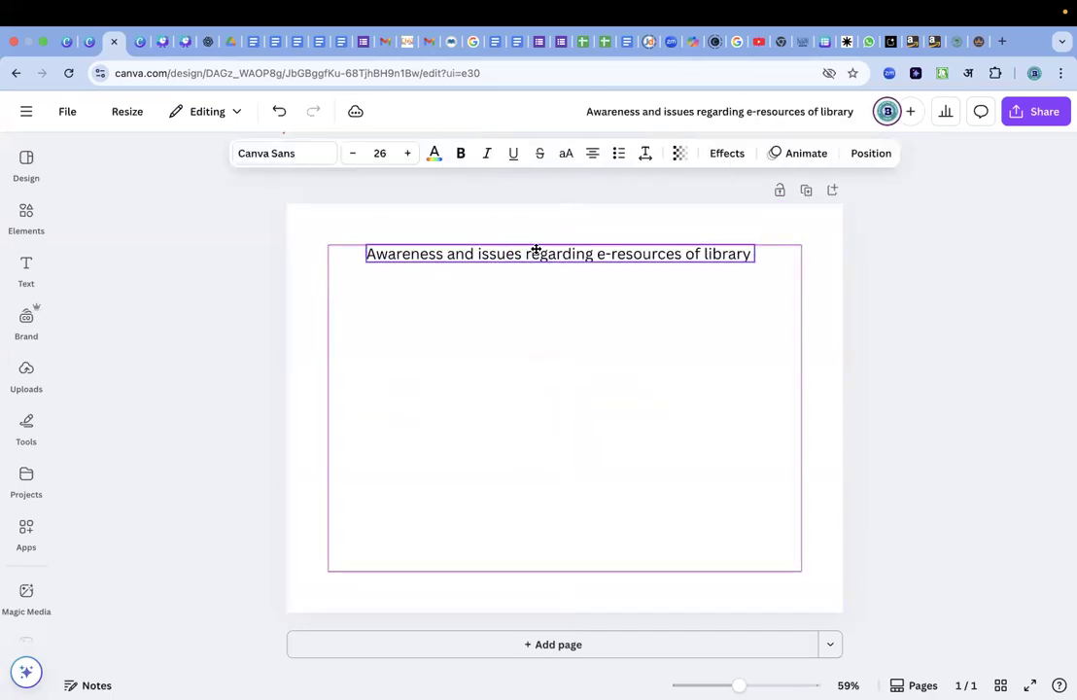
double_click(536, 253)
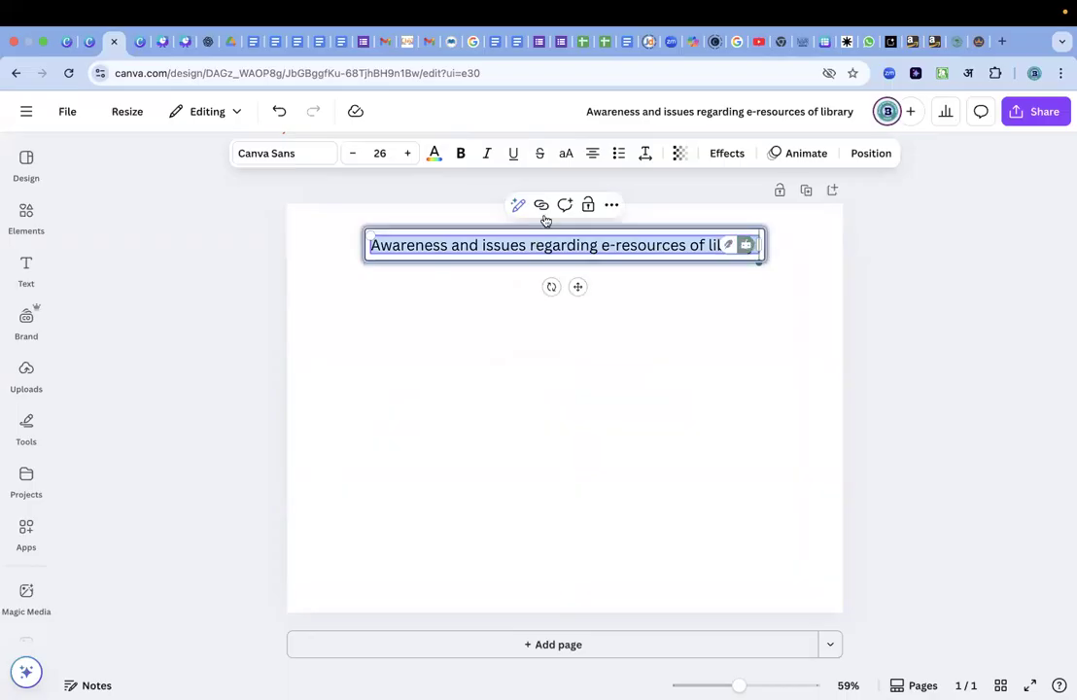
left_click(460, 152)
left_click(565, 330)
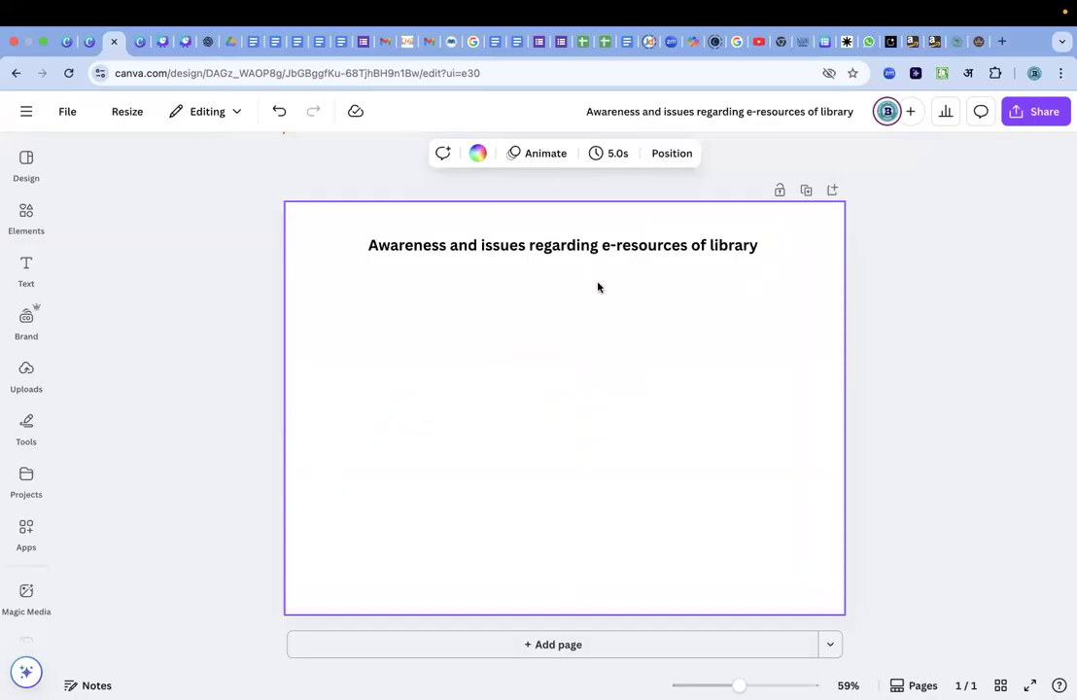
left_click_drag(625, 247, 620, 234)
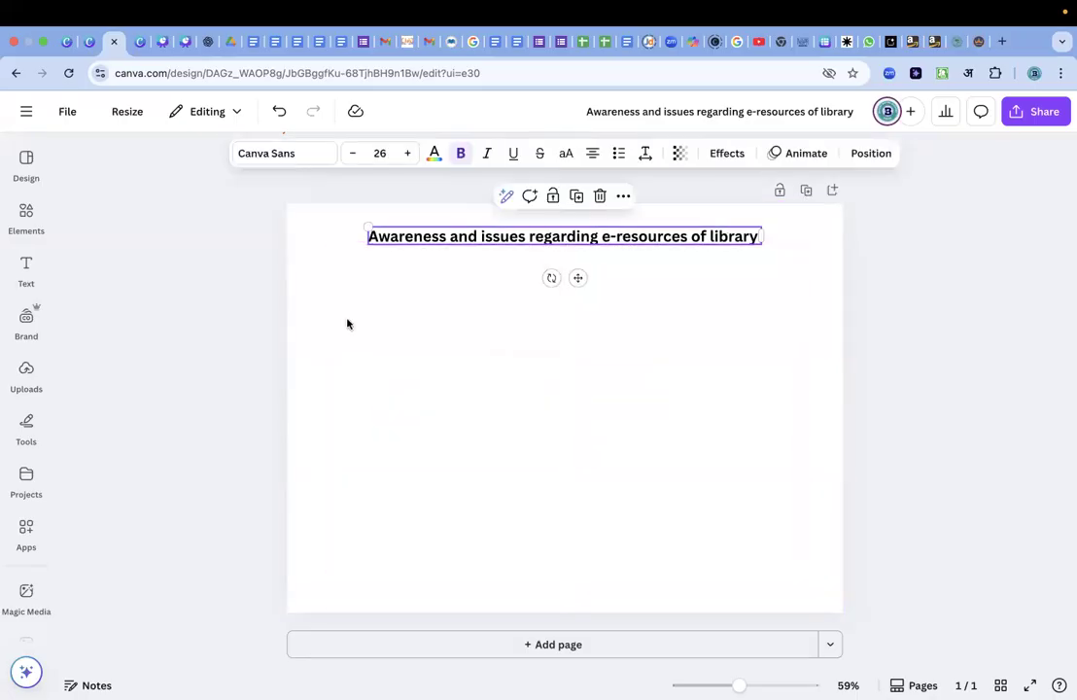
Search the elements library for "e-resources of library", copying the phrase from the title.
left_click(25, 219)
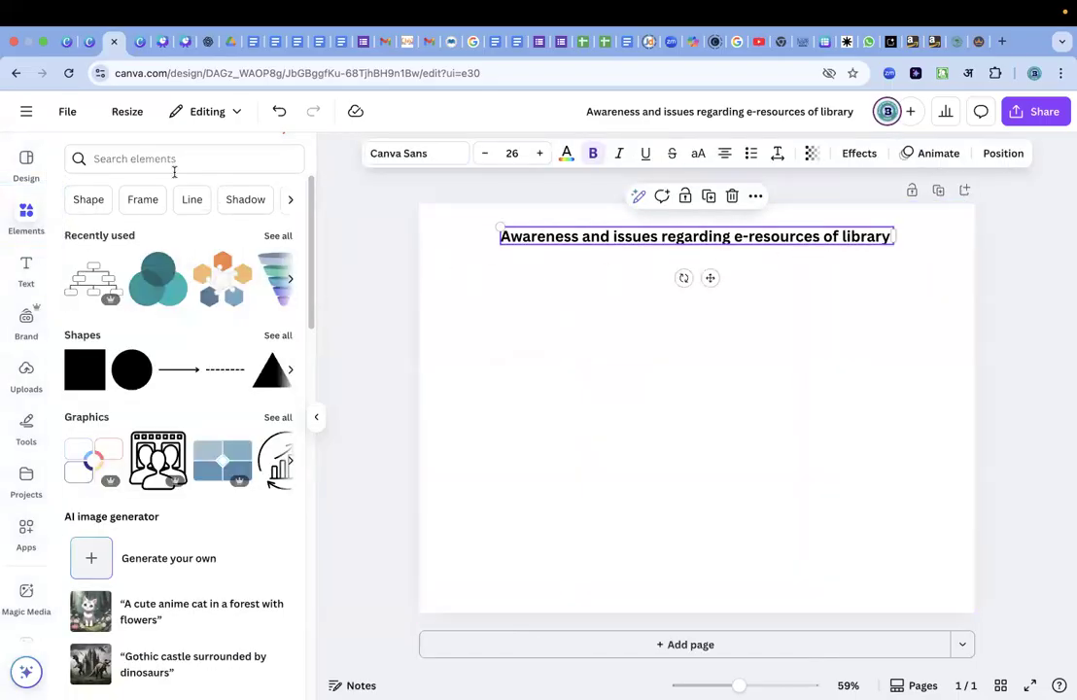
left_click(890, 311)
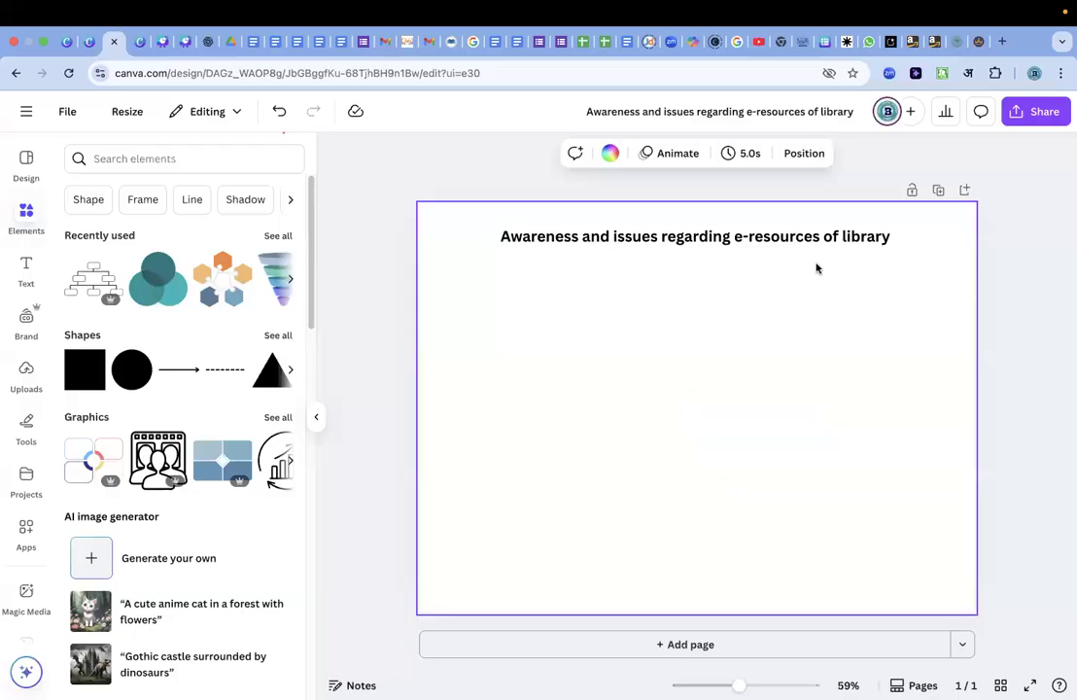
left_click(738, 239)
left_click(737, 239)
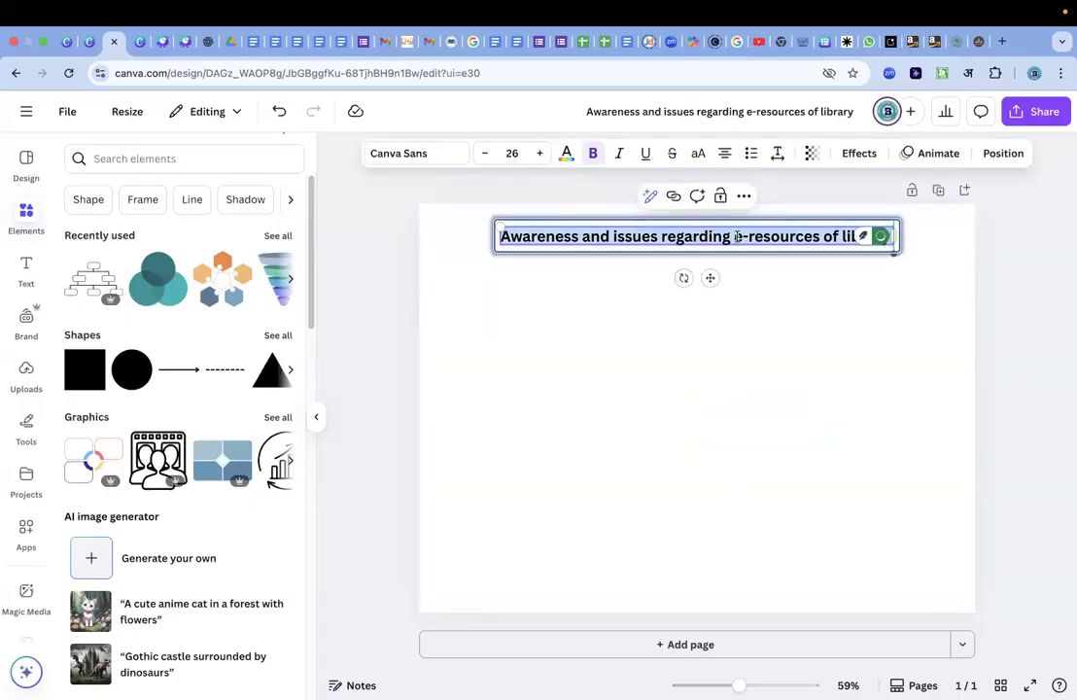
left_click(737, 238)
left_click(905, 243, "shift")
key("ctrl+c")
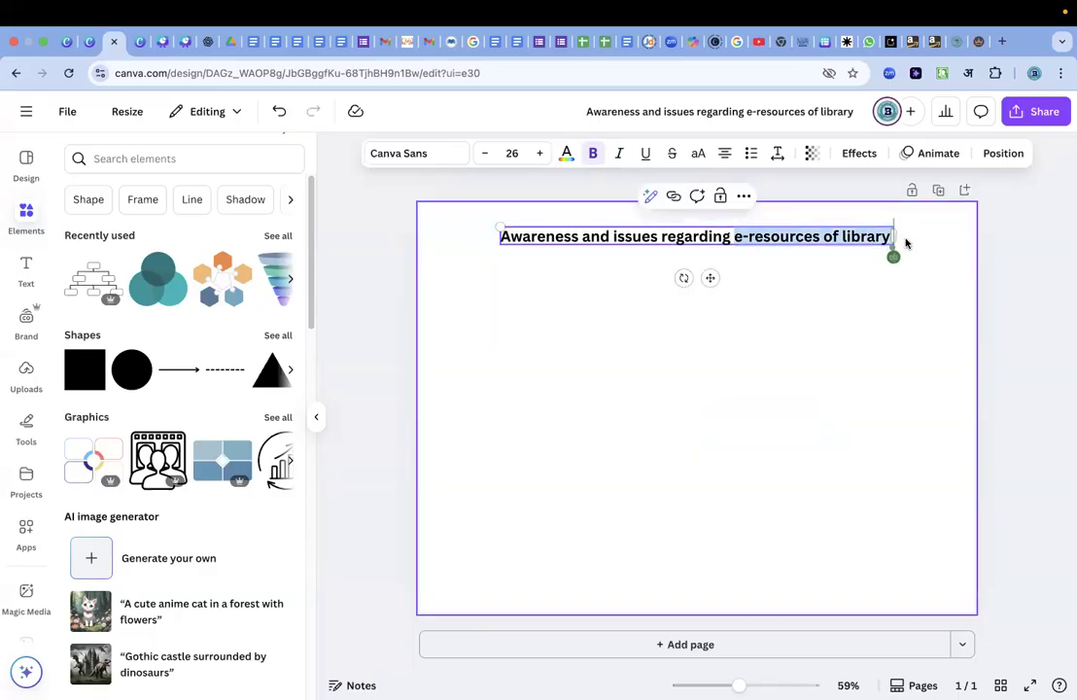
left_click(228, 159)
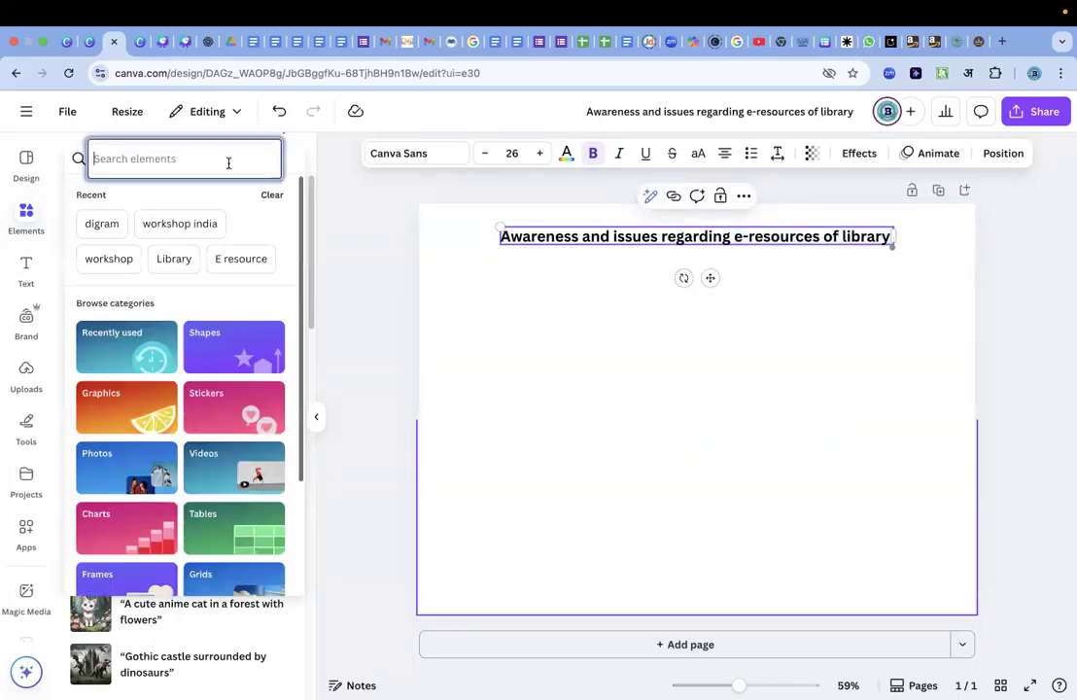
key("ctrl+v")
key("Return")
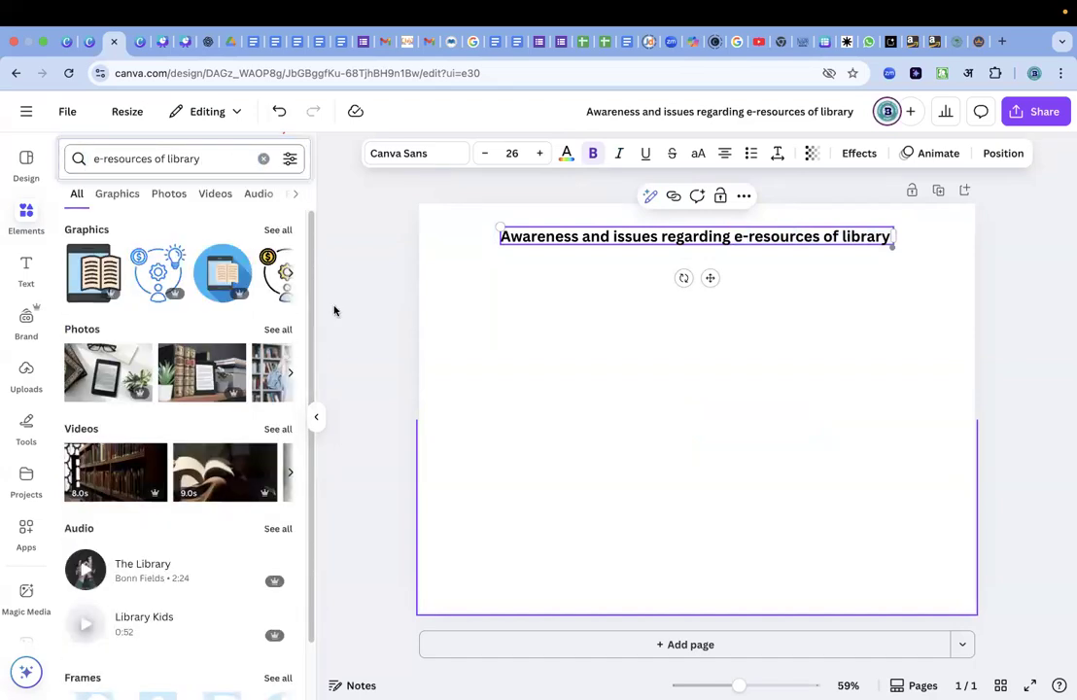
Find a photo of a library aisle between bookshelves among all photo results and place it on the page.
left_click(279, 332)
scroll(257, 547, "down", 2)
scroll(257, 548, "down", 3)
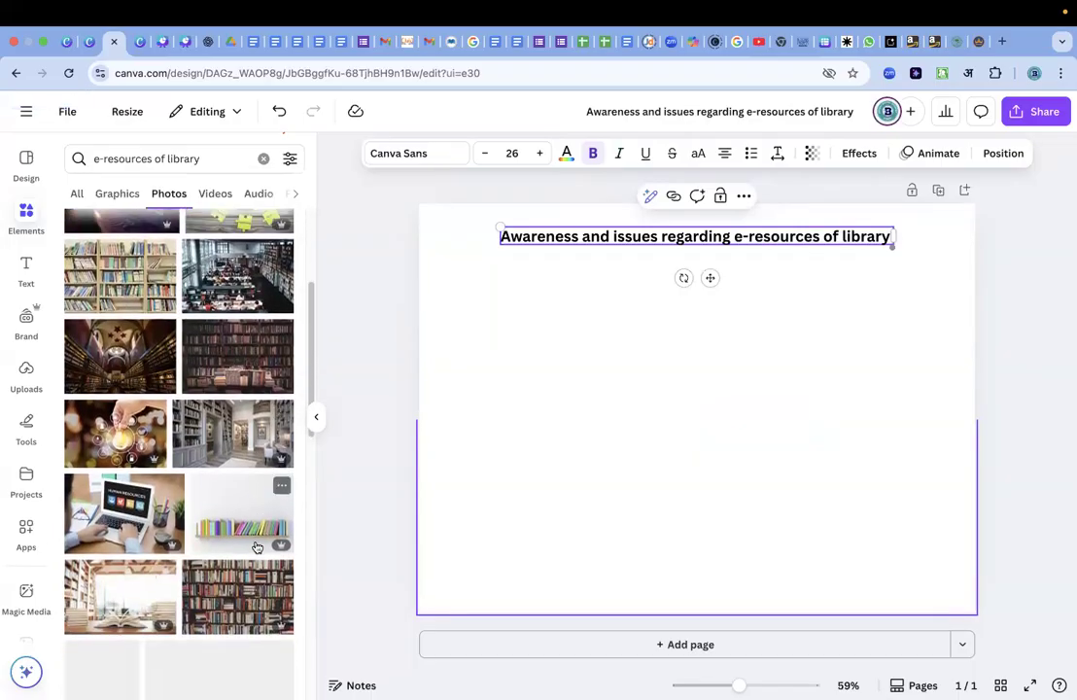
scroll(257, 548, "down", 3)
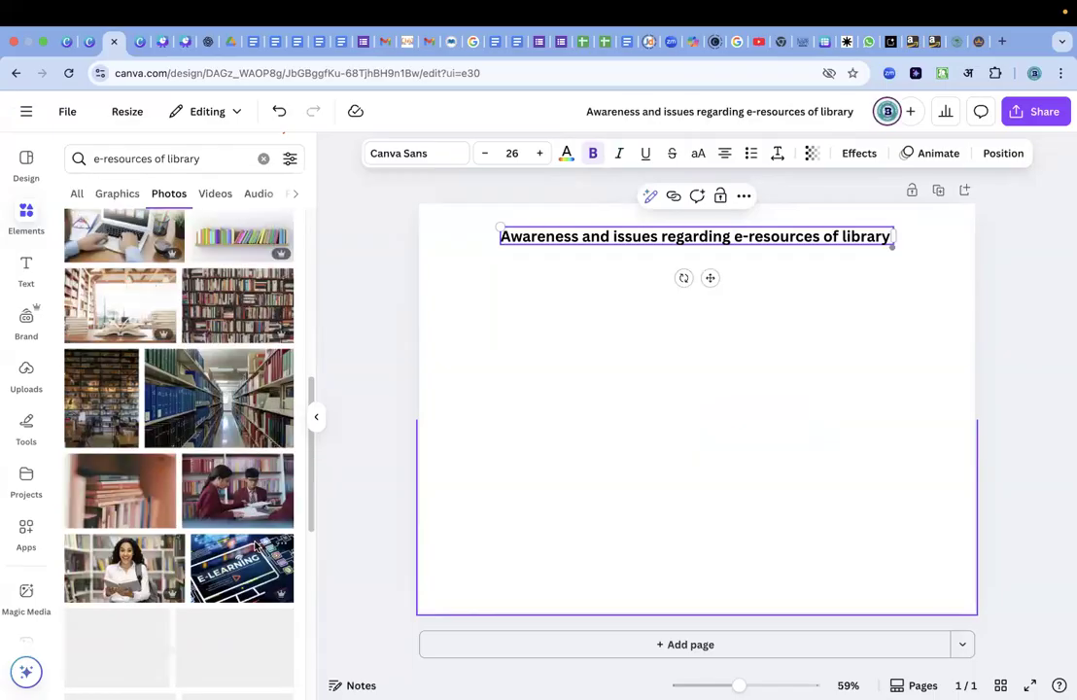
left_click_drag(219, 393, 667, 326)
Enlarge the library photo to cover the whole page, move the title to the middle, and decline the incoming call.
left_click_drag(893, 520, 952, 598)
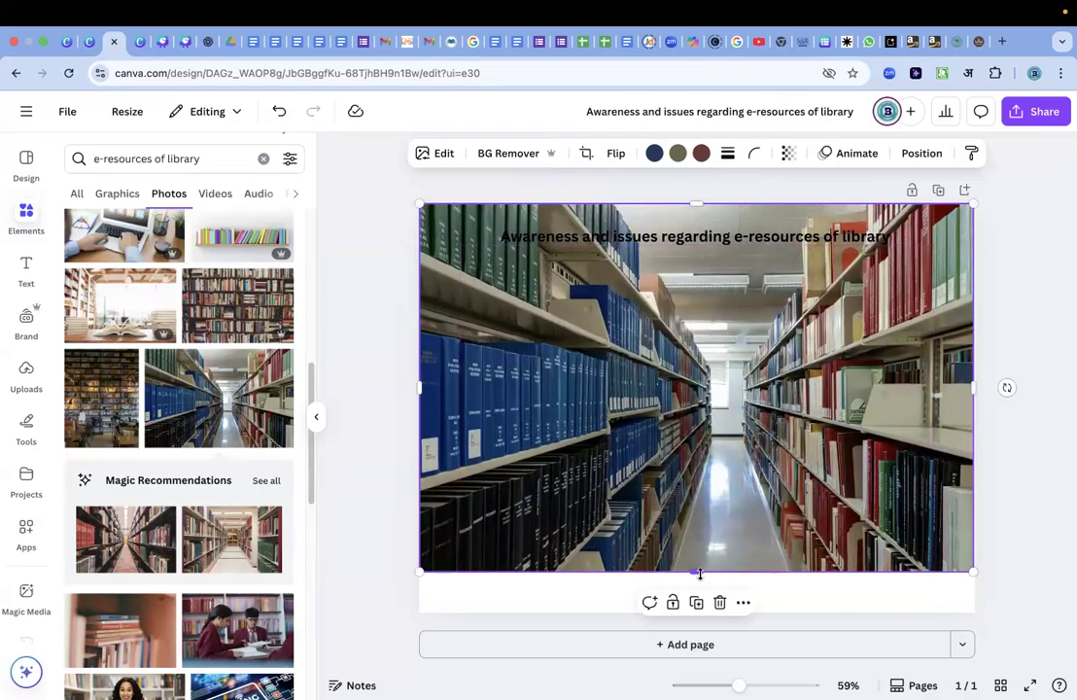
left_click_drag(697, 570, 697, 613)
left_click_drag(782, 250, 804, 390)
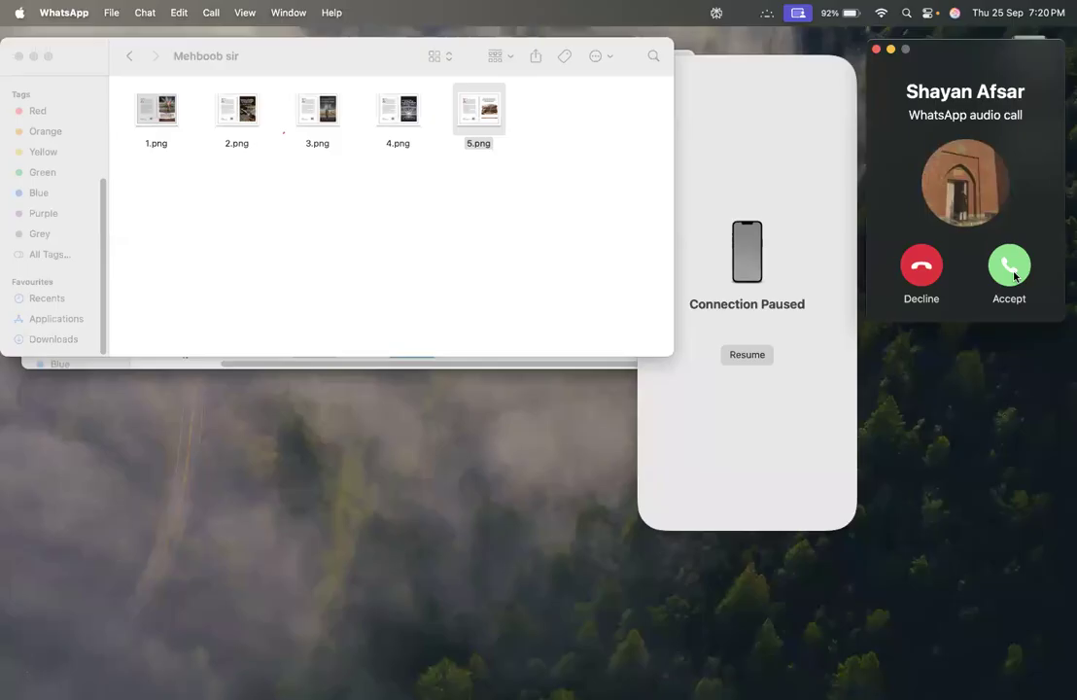
left_click(922, 267)
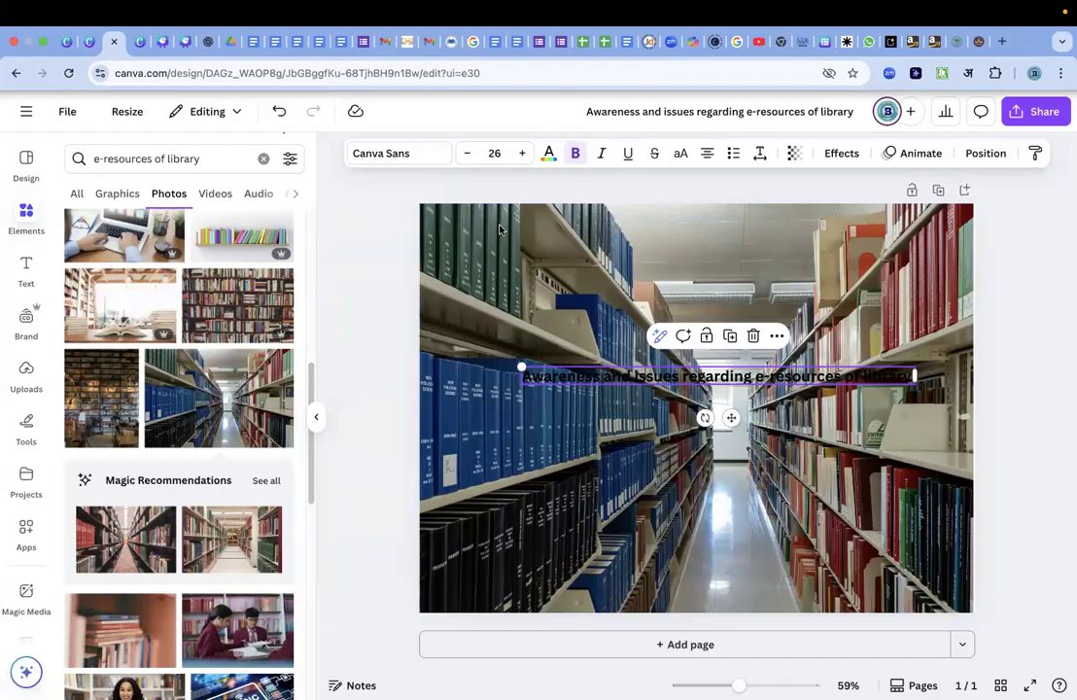
Shrink the library photo and centre it on the page below the title, with the title back at the top.
left_click(815, 250)
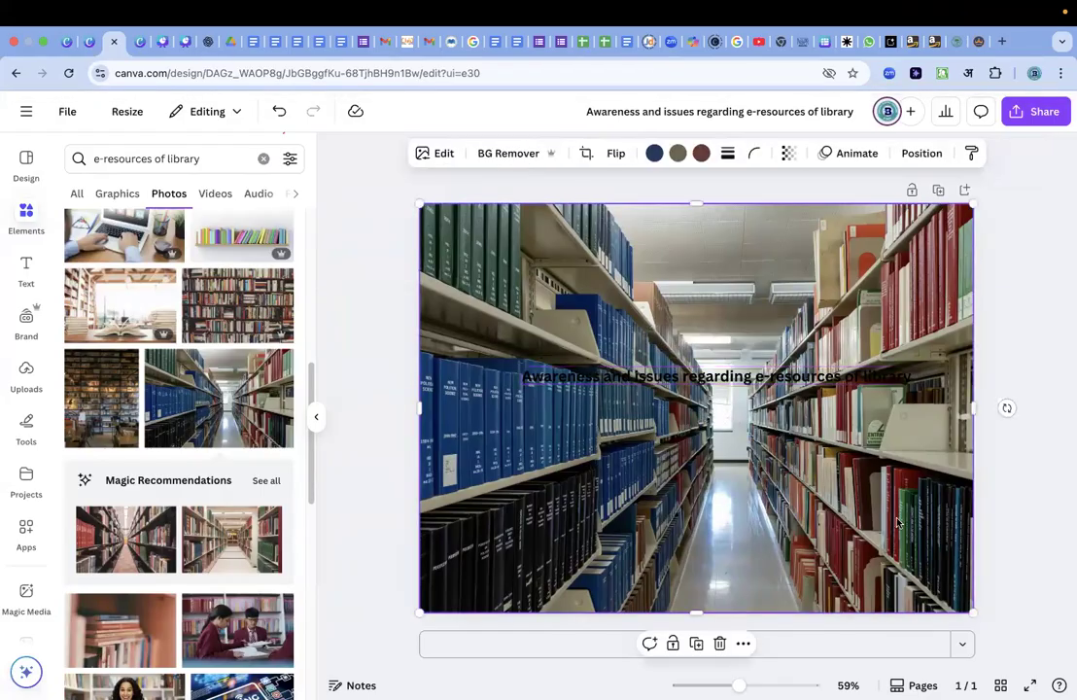
left_click_drag(967, 611, 760, 454)
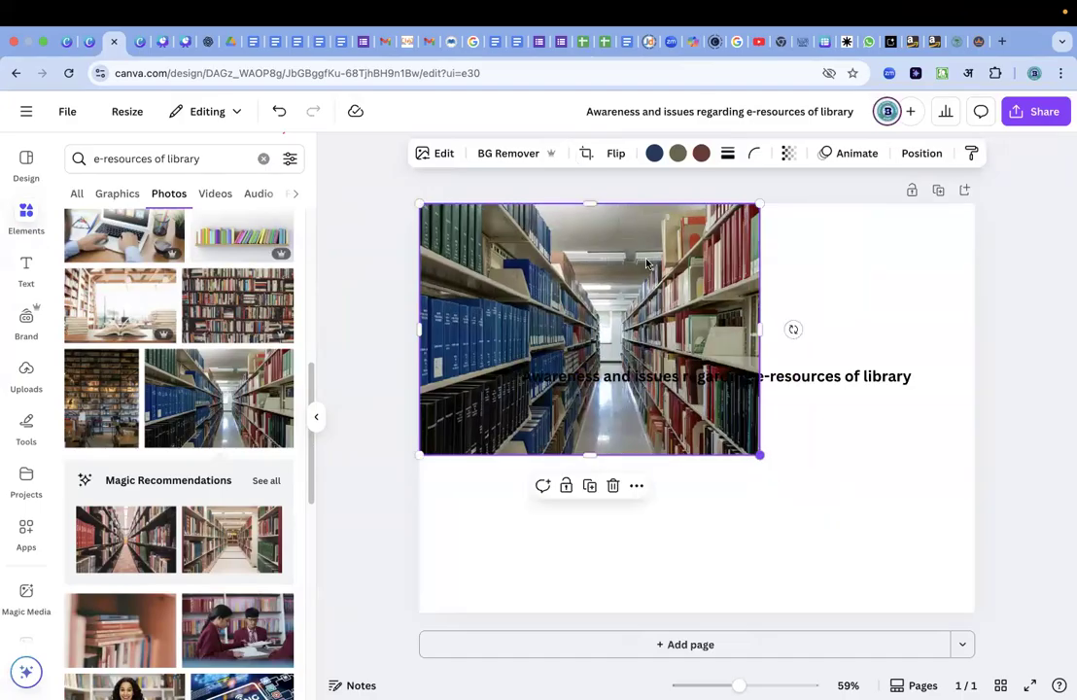
left_click_drag(641, 258, 741, 374)
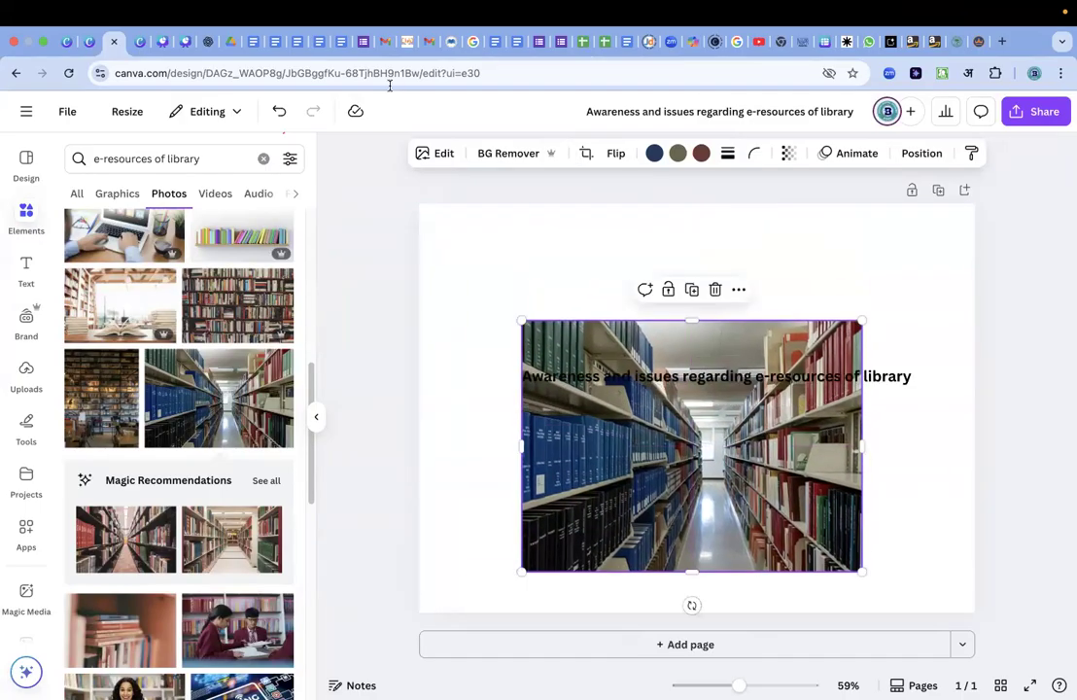
left_click(265, 158)
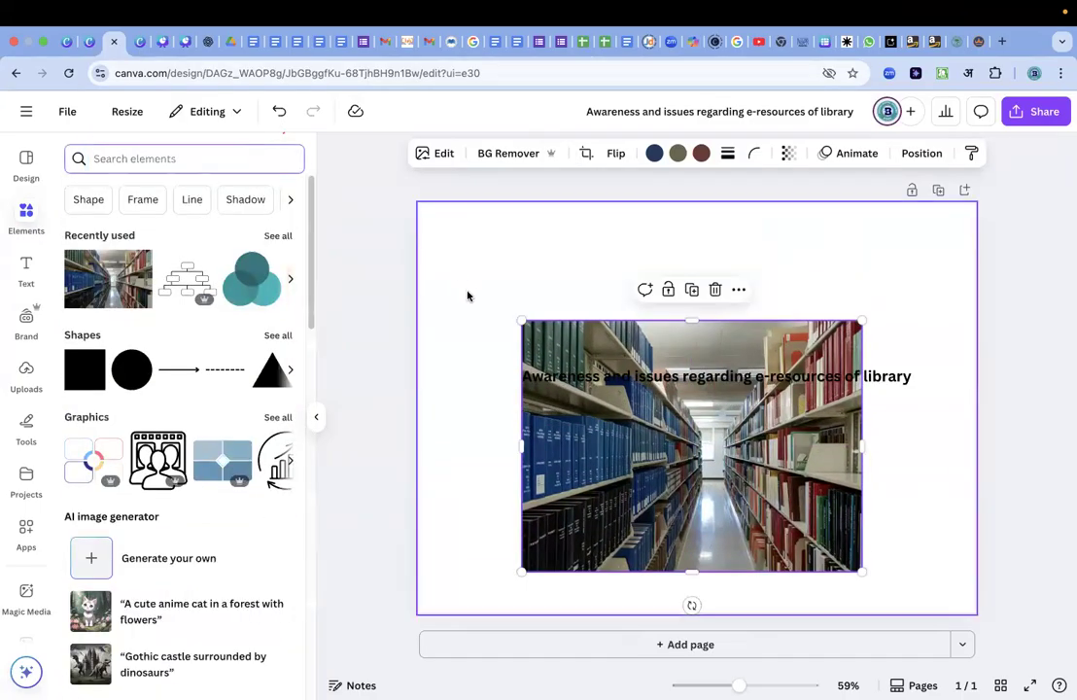
left_click(642, 429)
left_click(660, 359)
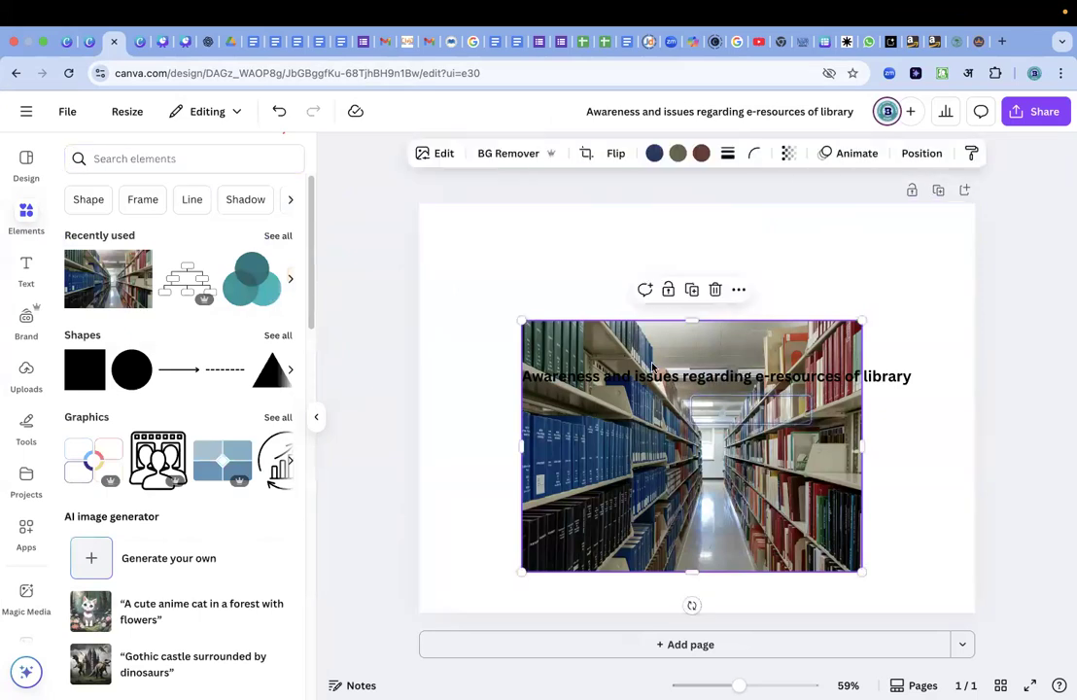
left_click_drag(667, 312, 673, 375)
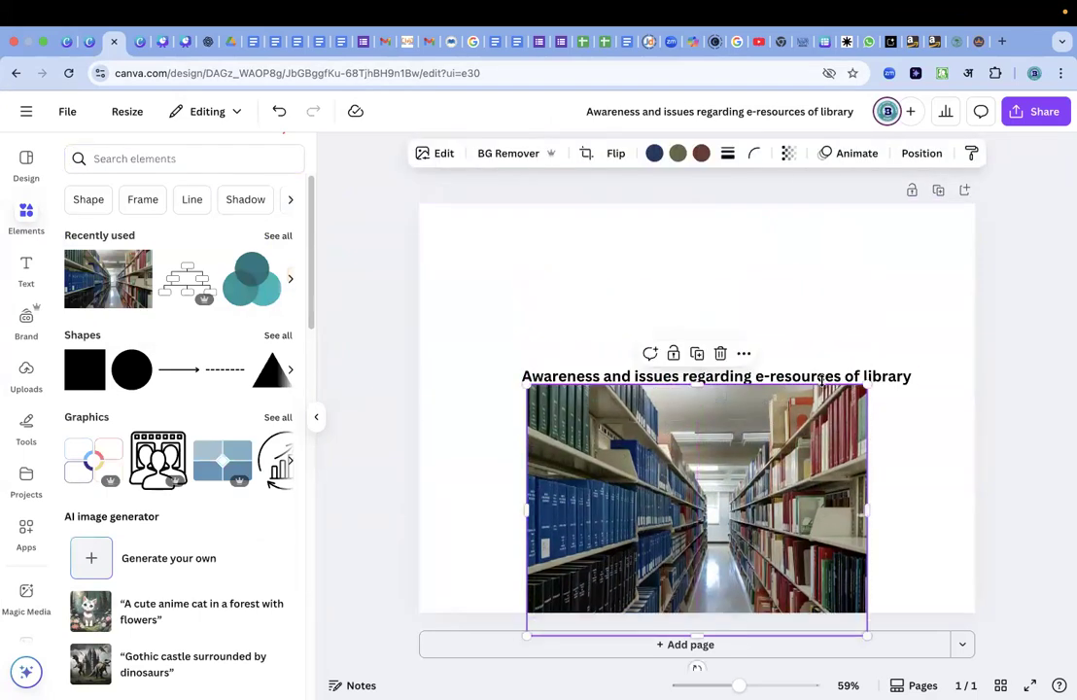
left_click_drag(816, 274, 801, 229)
left_click_drag(784, 398, 785, 315)
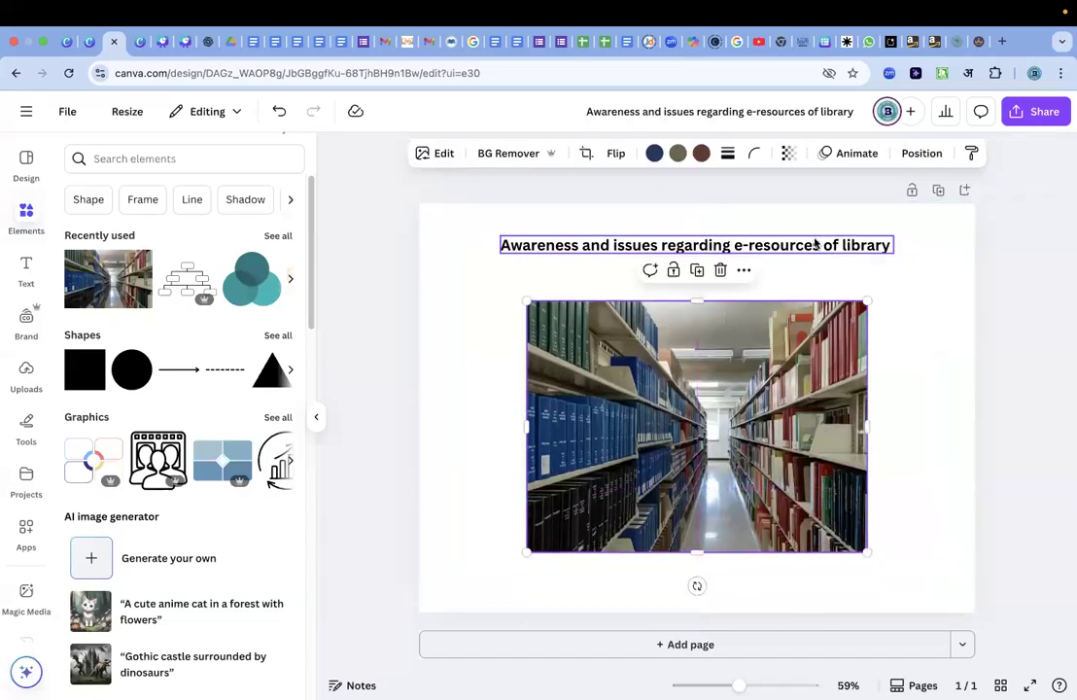
Format the title as bold, size 29, in coral red.
key("Tab")
left_click(525, 154)
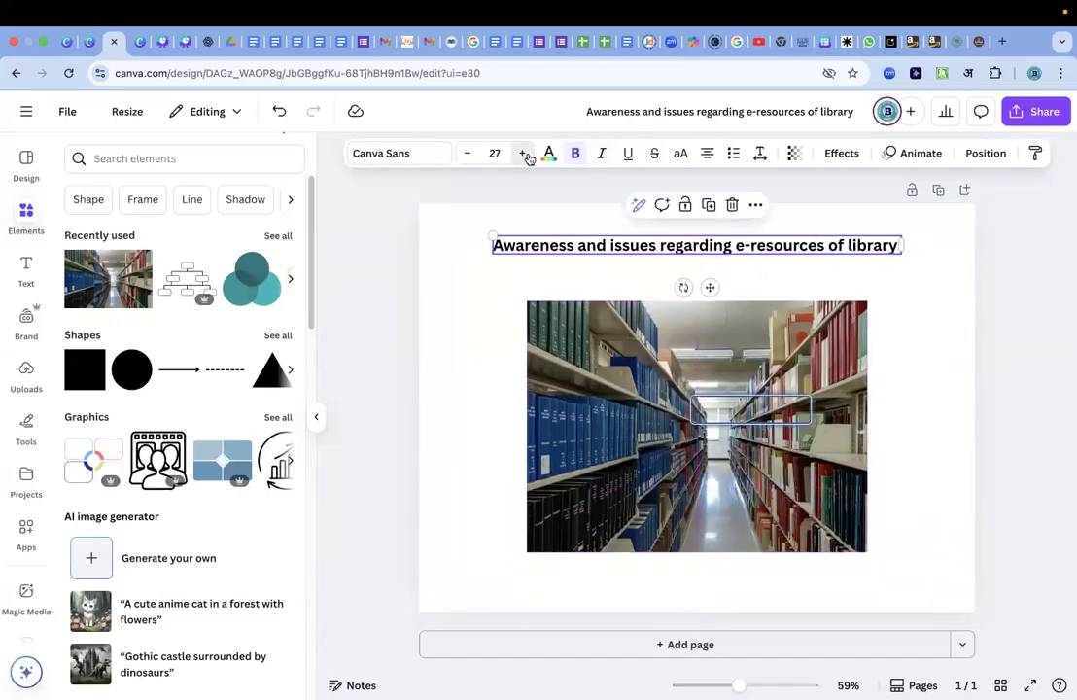
left_click(525, 154)
left_click(525, 154)
left_click(575, 153)
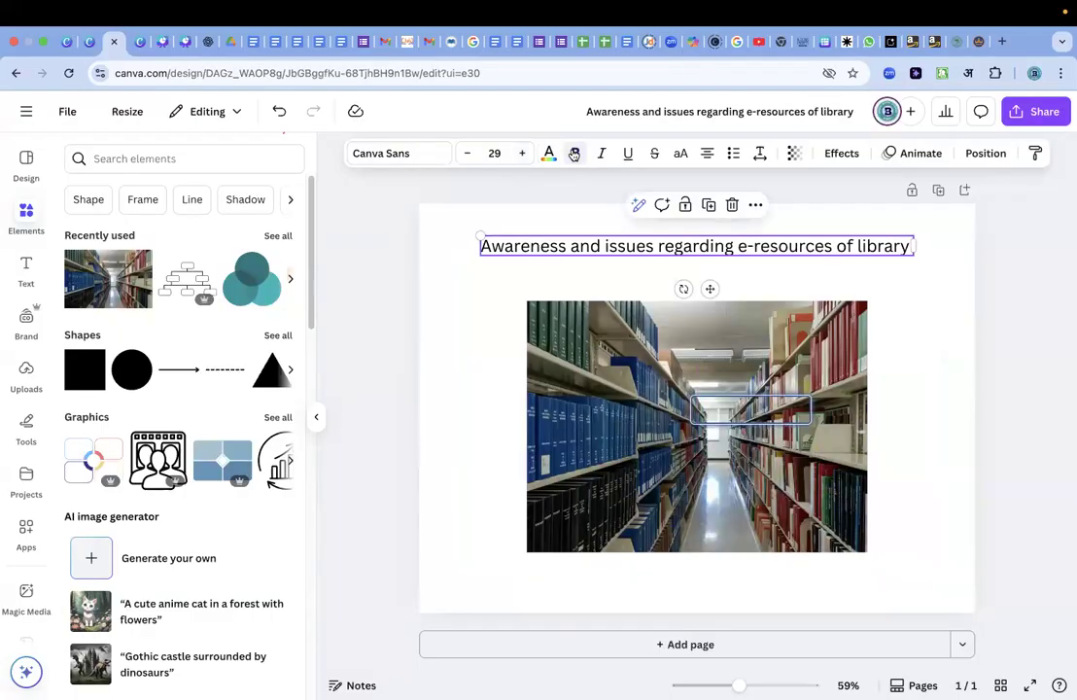
left_click(575, 154)
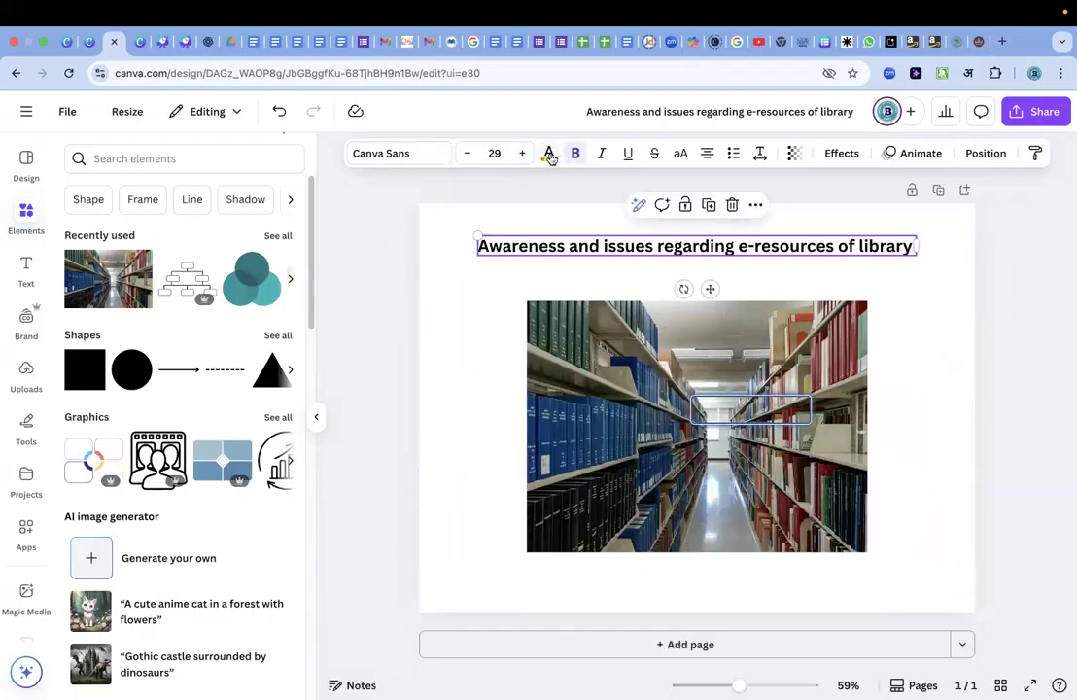
left_click(549, 153)
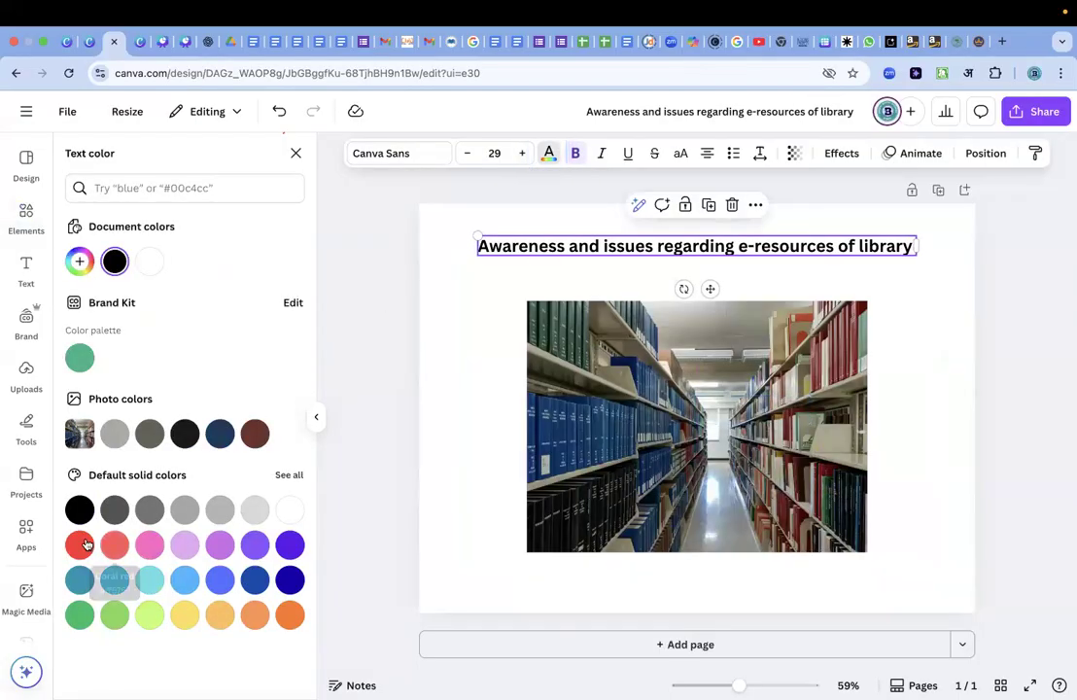
left_click(590, 264)
Widen the title's text box to about 12 in and enlarge its text to span most of the page width.
left_click(598, 245)
left_click_drag(461, 231, 449, 231)
left_click_drag(915, 243, 947, 245)
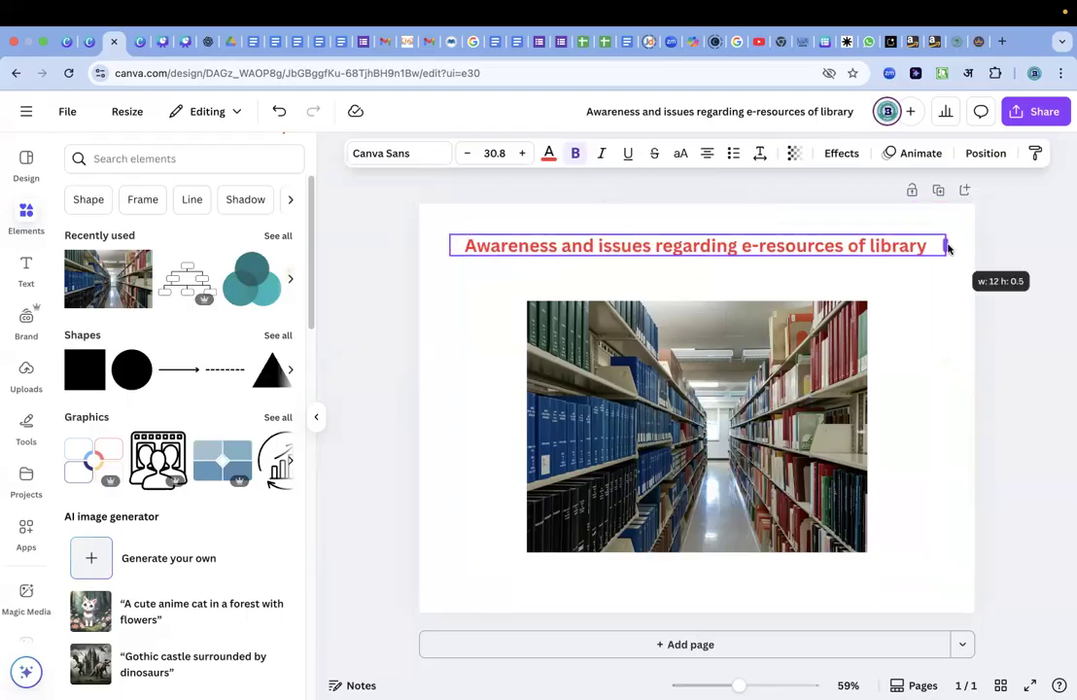
left_click_drag(448, 231, 444, 234)
left_click(524, 152)
left_click(524, 153)
left_click(939, 289)
left_click(861, 245)
left_click_drag(861, 245, 859, 243)
Shrink the library photo to about a third of the page width and align it under the start of the title.
left_click(793, 364)
left_click_drag(793, 364, 787, 324)
left_click_drag(843, 448, 845, 450)
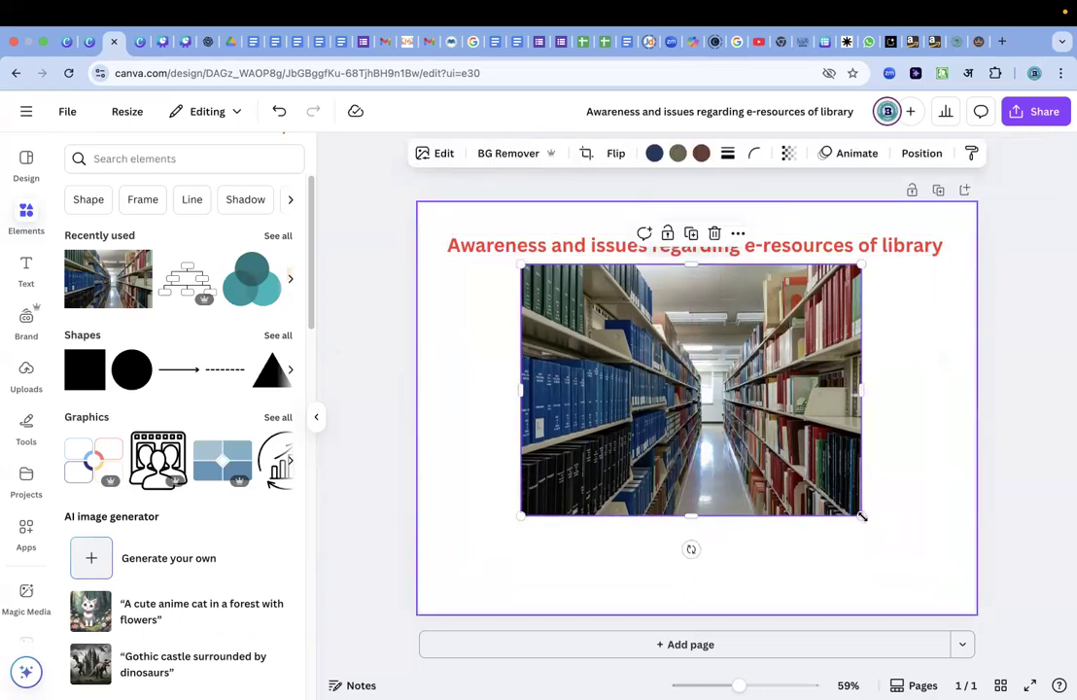
left_click_drag(861, 516, 768, 445)
left_click_drag(709, 341, 636, 344)
left_click_drag(694, 446, 642, 408)
left_click(739, 351)
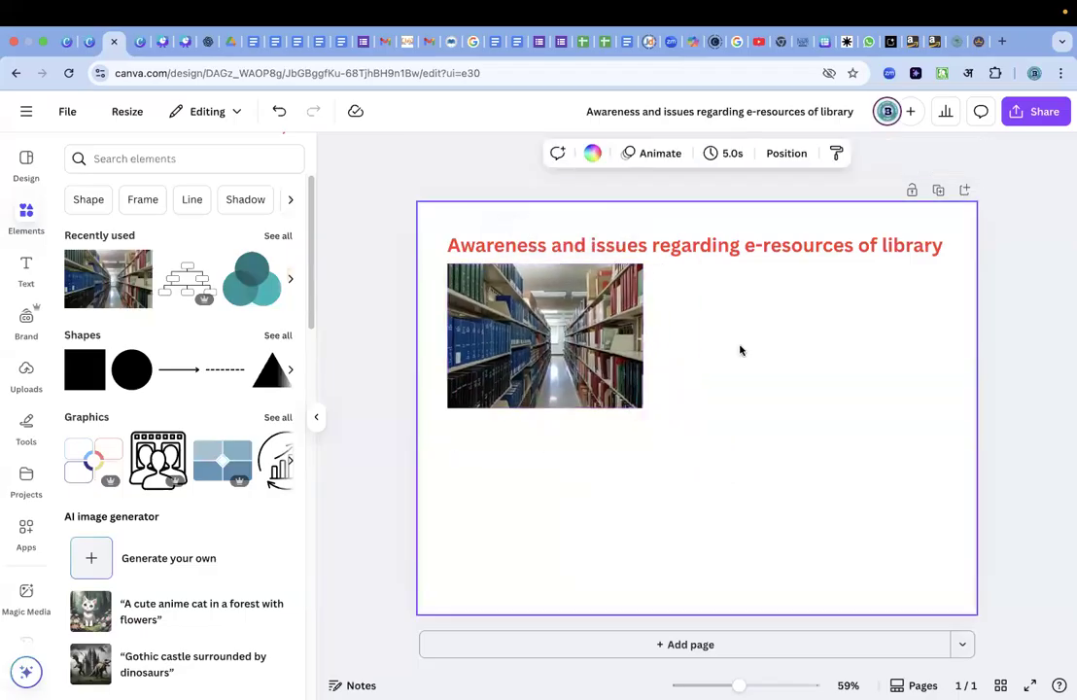
left_click(599, 364)
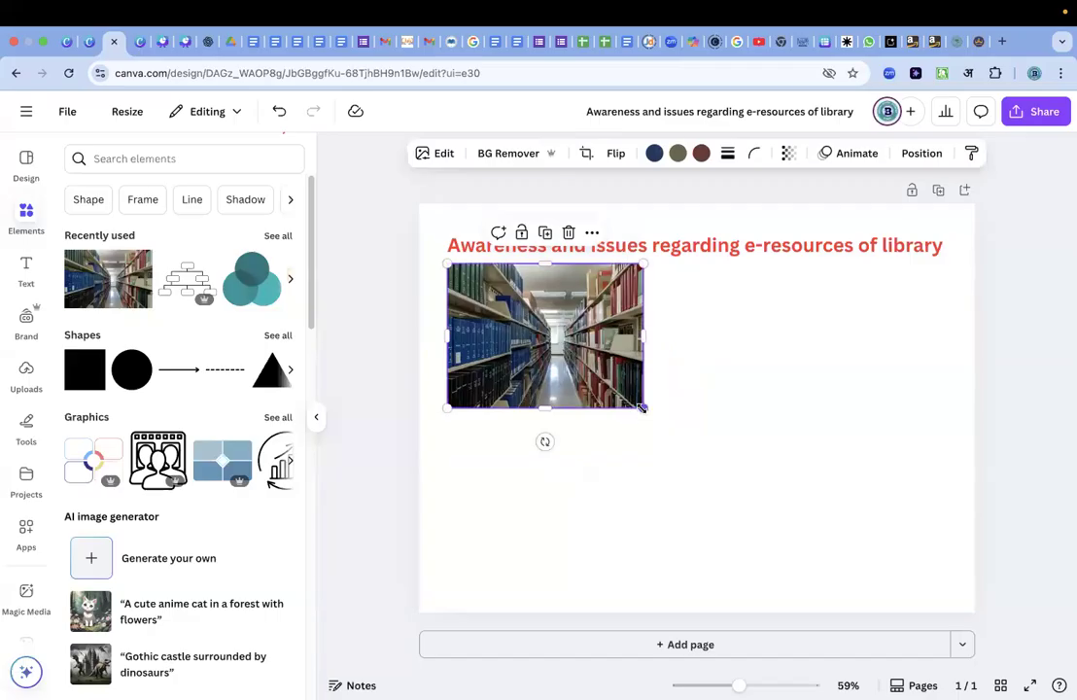
left_click_drag(638, 408, 639, 407)
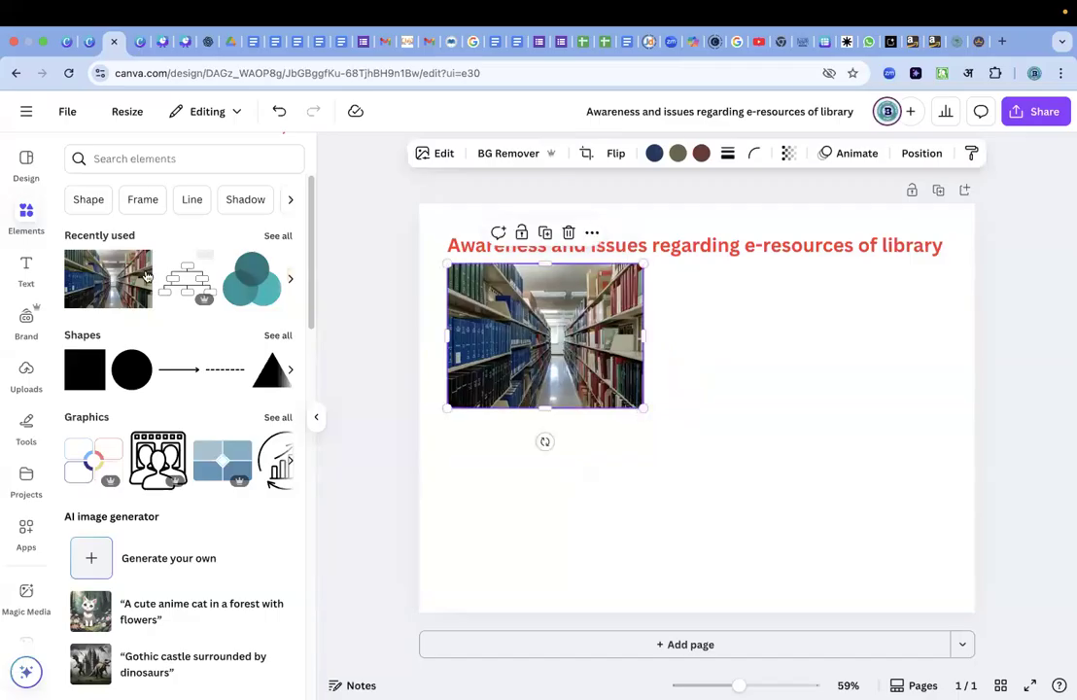
Add the recently used teal diagram of three overlapping circles beside the library photo, below the title.
left_click(32, 222)
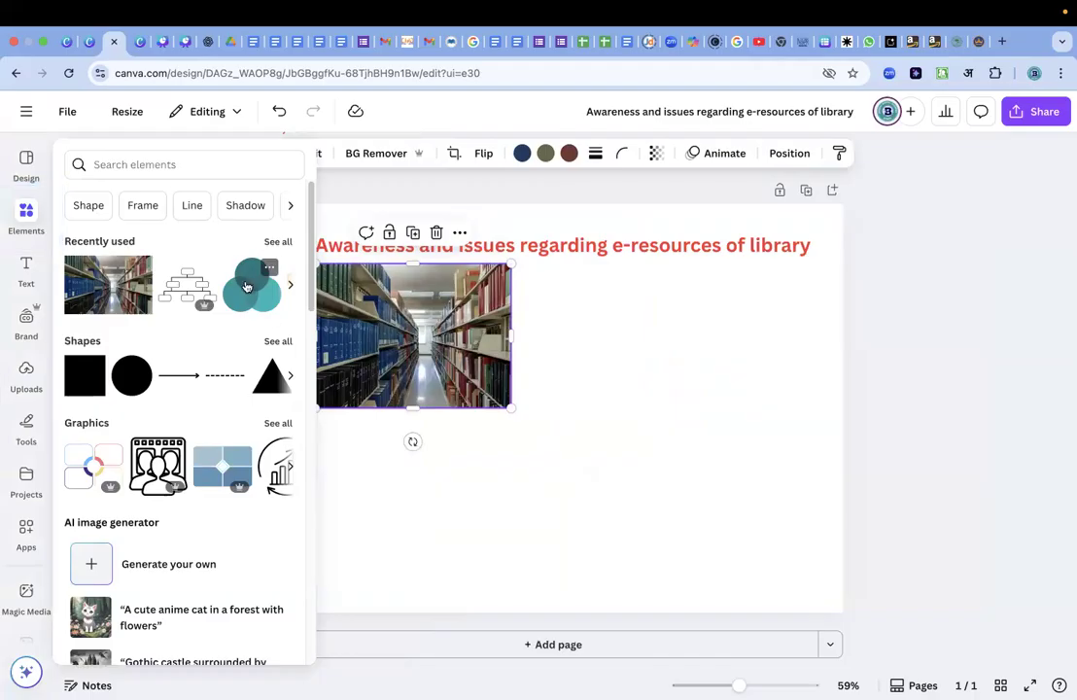
left_click_drag(247, 287, 669, 323)
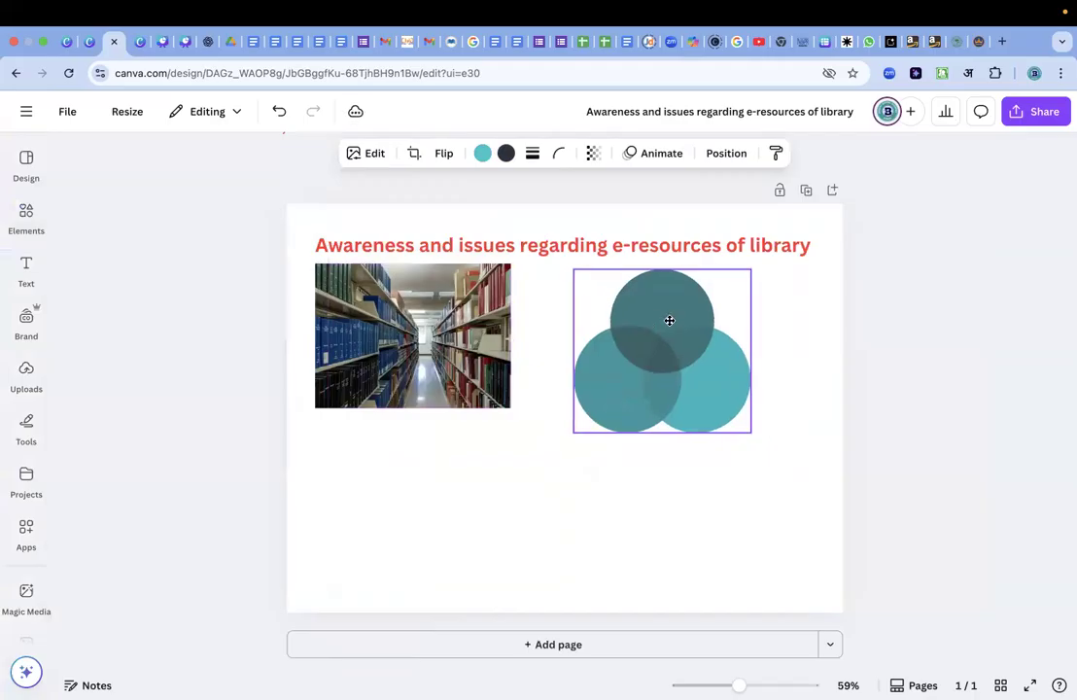
left_click(654, 377)
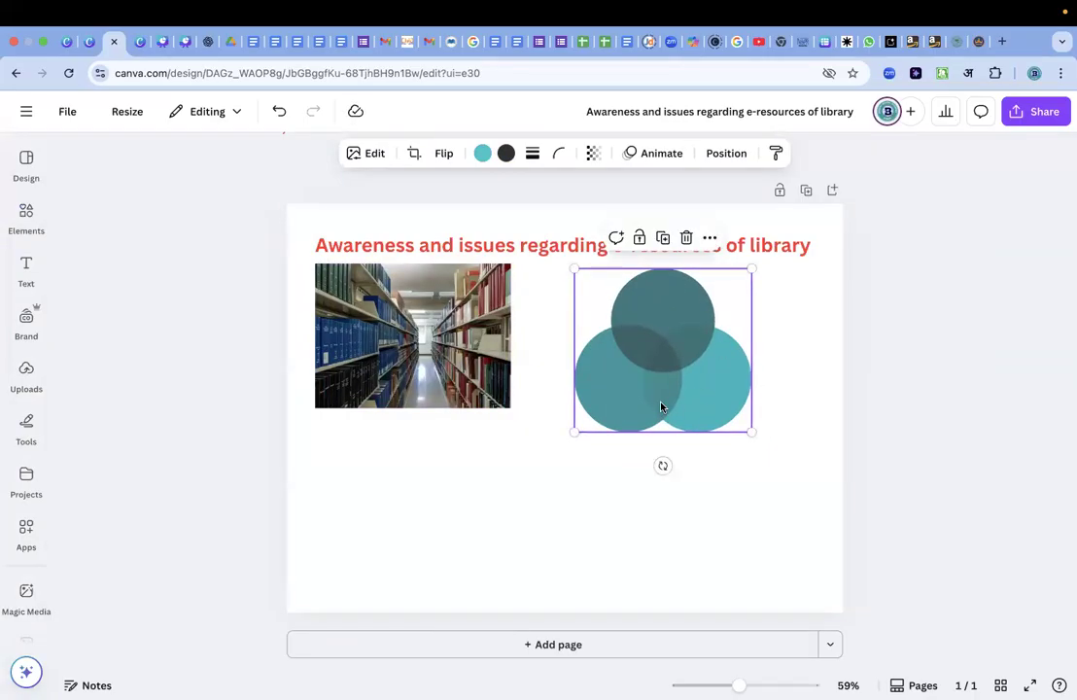
Nudge the library photo slightly down and right and the circle diagram right to even out their spacing.
left_click(421, 297)
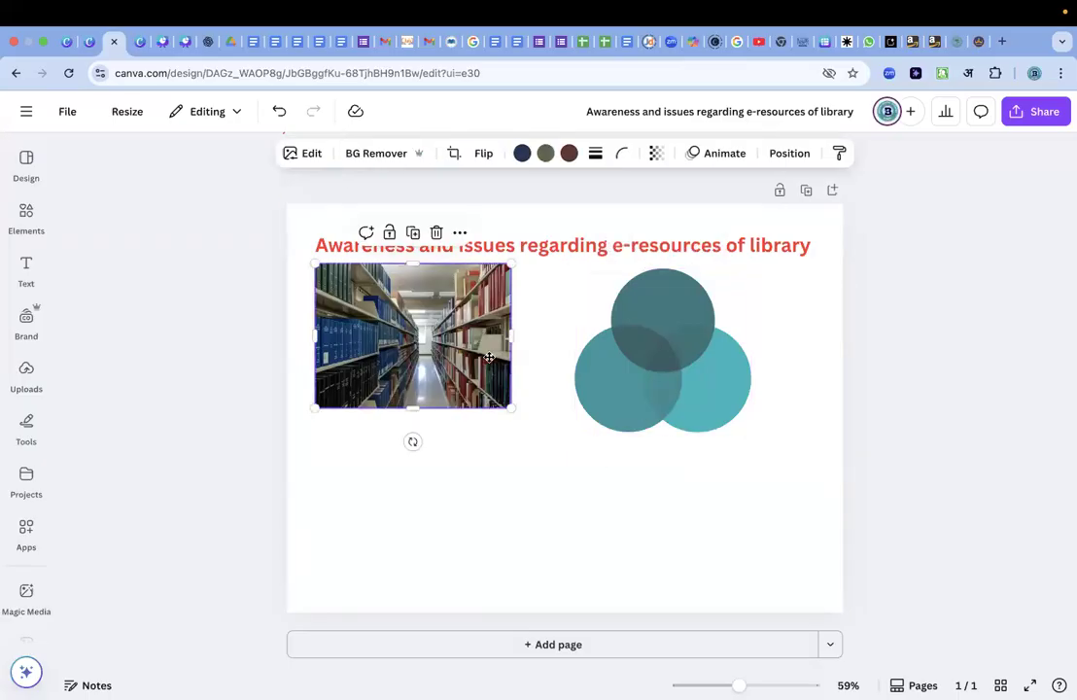
left_click_drag(421, 298, 423, 311)
left_click_drag(661, 368, 683, 368)
left_click_drag(461, 369, 469, 369)
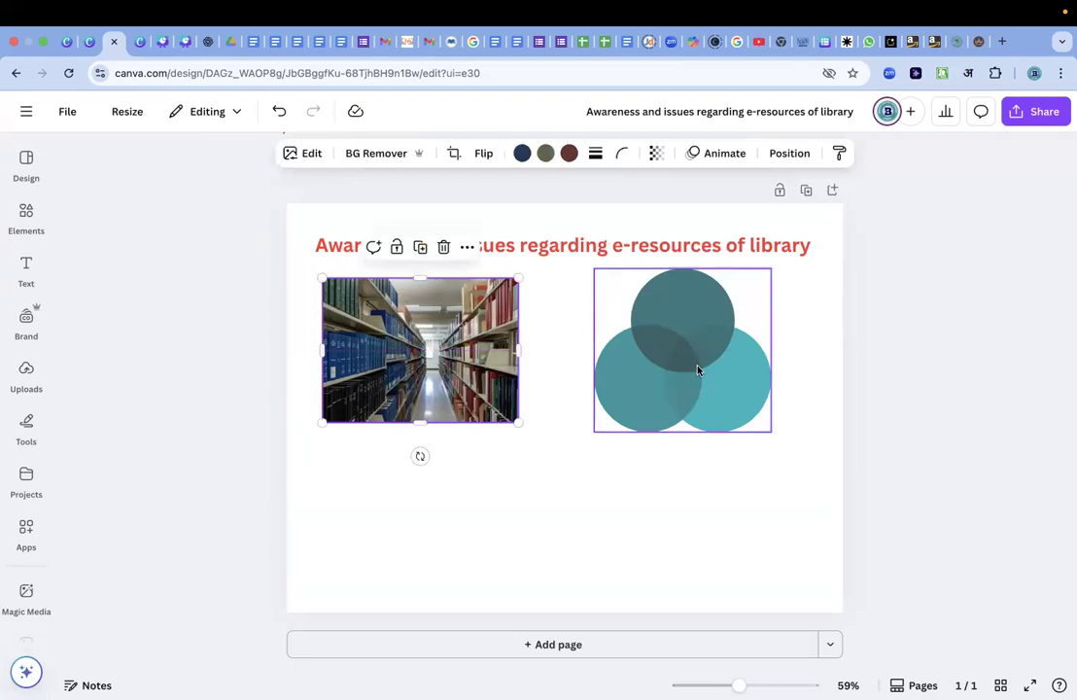
Search the elements for "e library" and list all the matching photos.
left_click(604, 316)
left_click(597, 515)
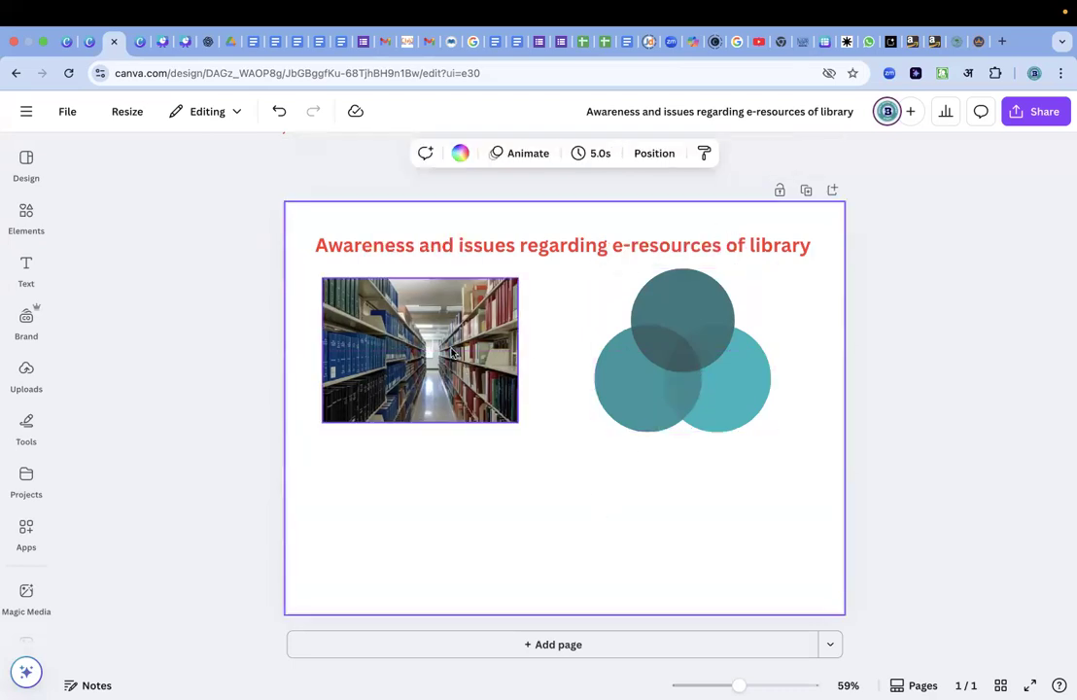
left_click(424, 350)
left_click(26, 161)
left_click(26, 218)
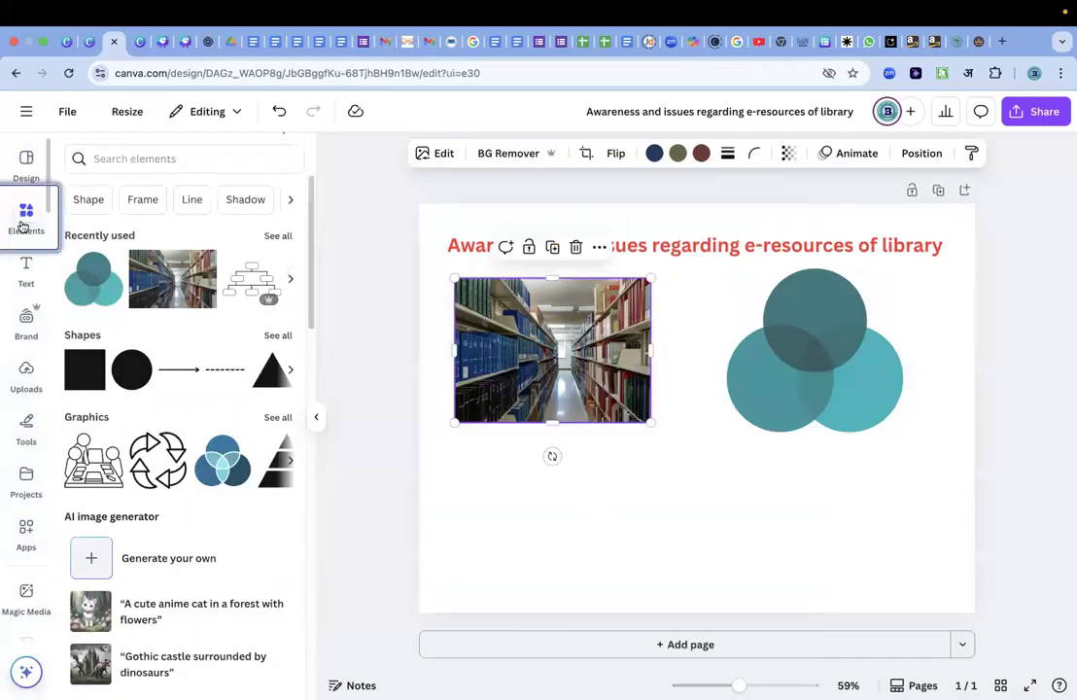
left_click(152, 158)
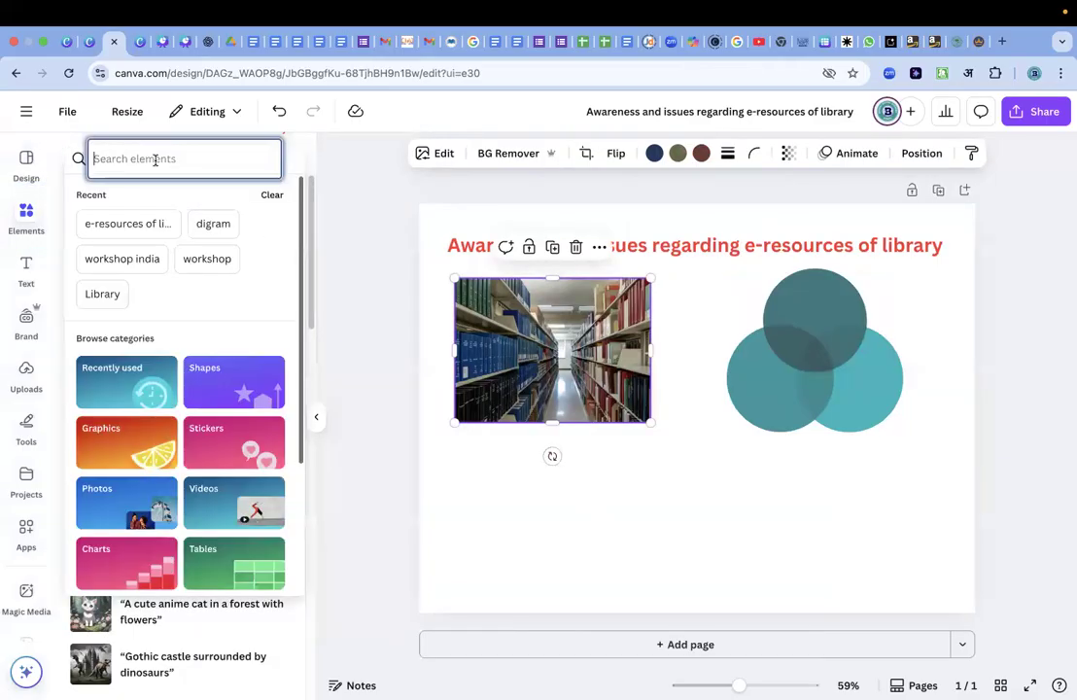
type("e library")
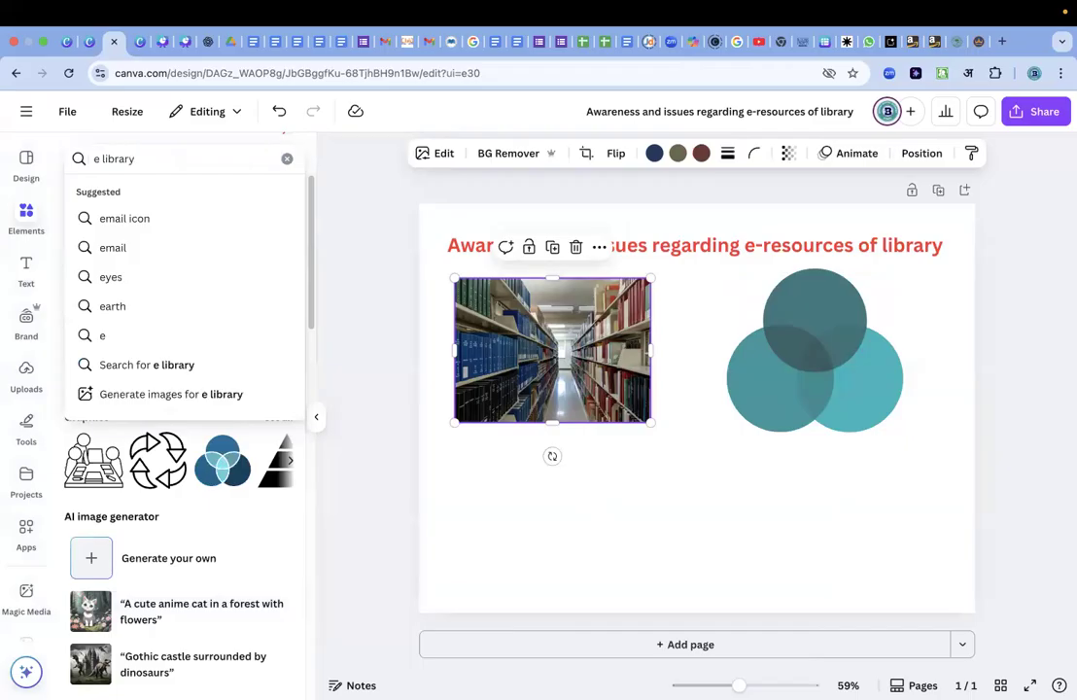
key("Return")
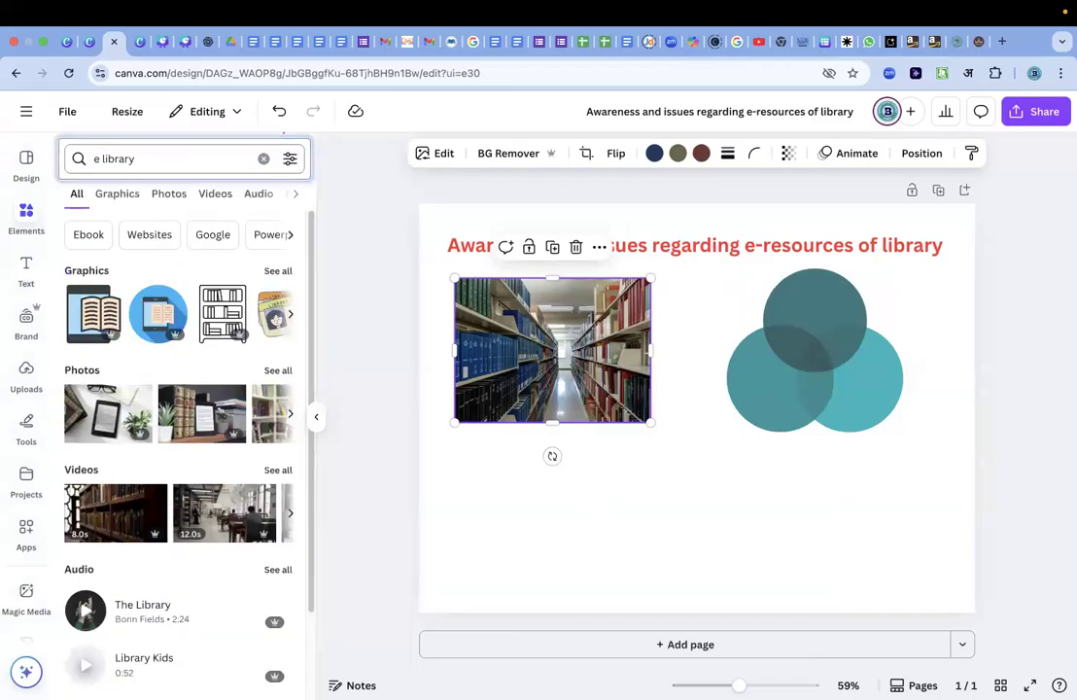
left_click(278, 372)
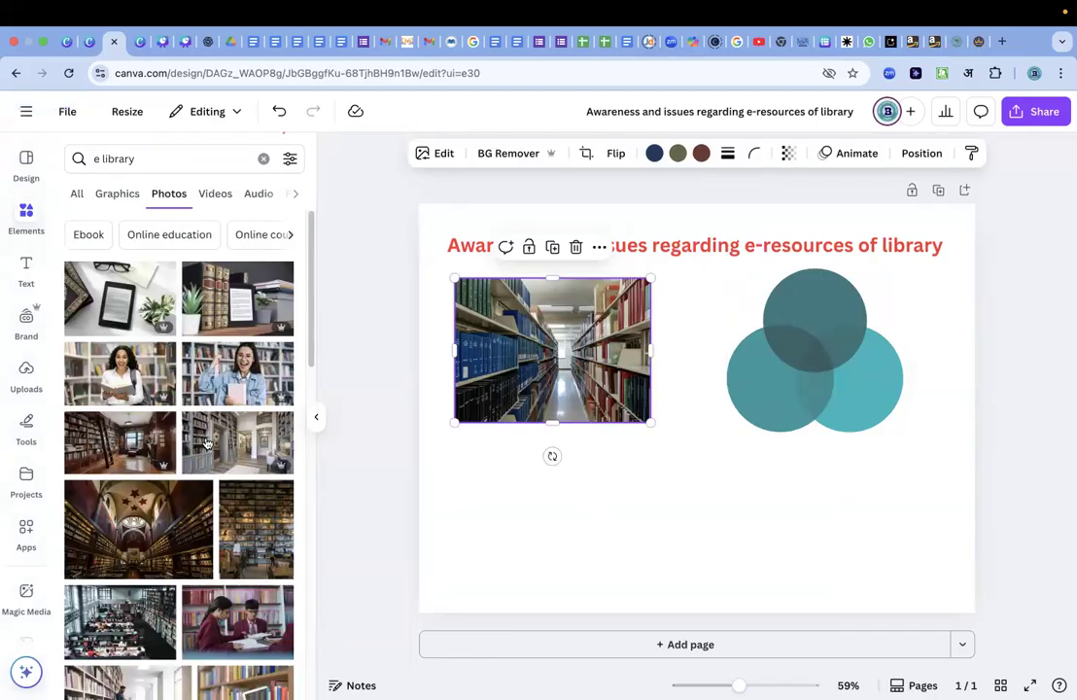
Add the photo of an e-book reader beside old books, shrink it to about 8.6 × 5.7 in and move it off the library photo.
scroll(243, 437, "down", 4)
scroll(206, 443, "down", 5)
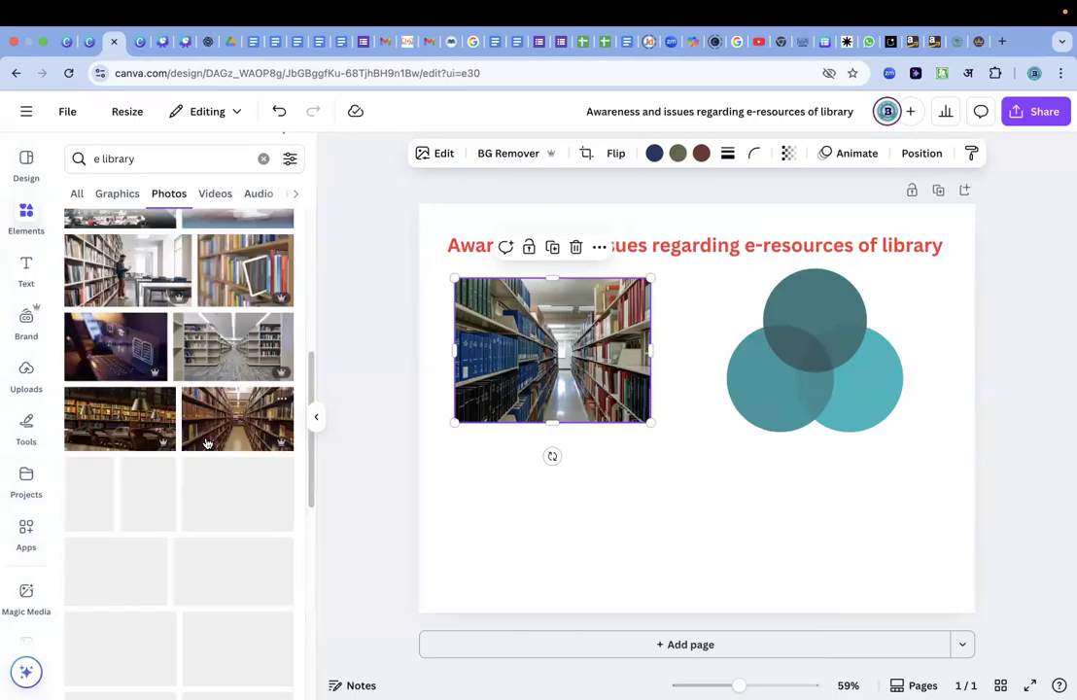
scroll(206, 443, "down", 3)
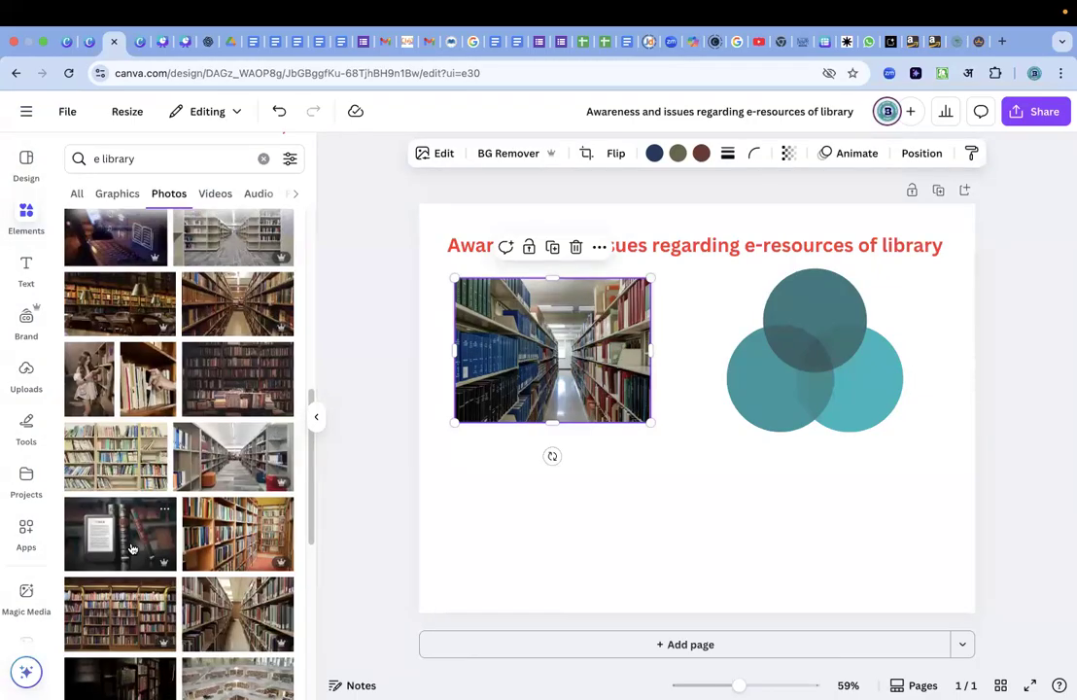
left_click(120, 533)
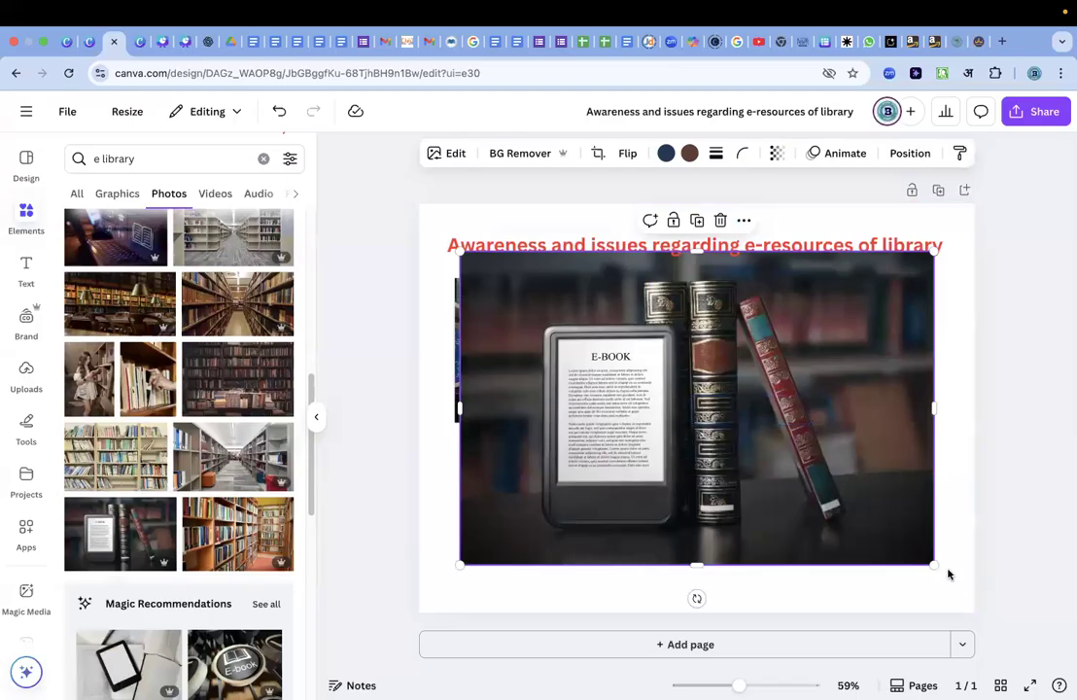
left_click_drag(815, 483, 812, 483)
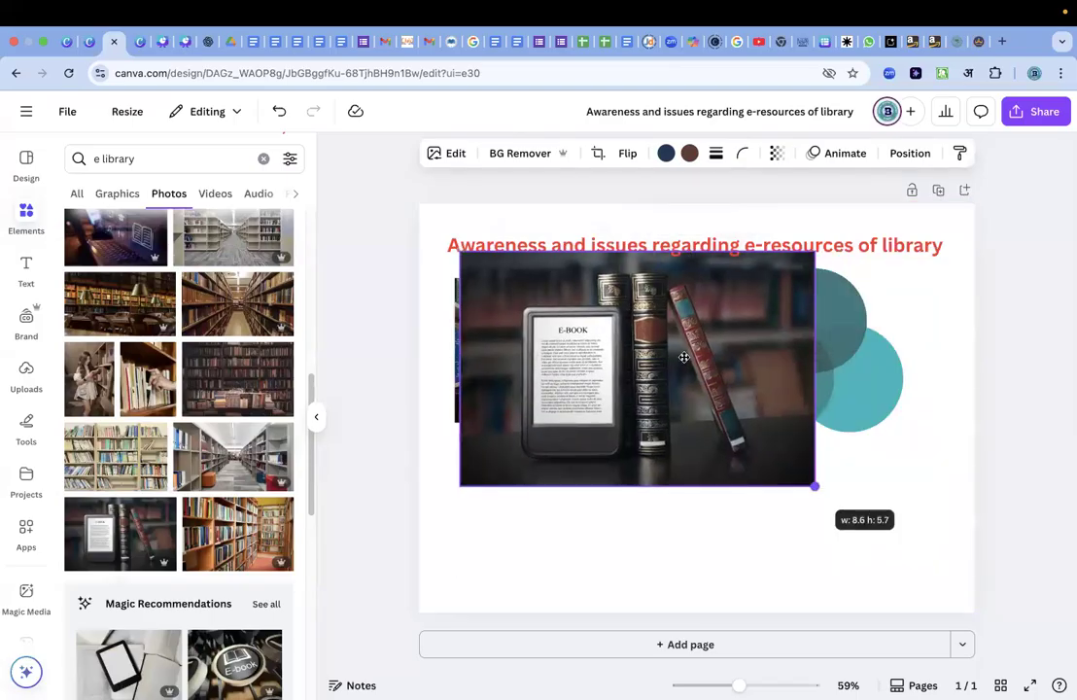
left_click_drag(684, 358, 817, 416)
Delete the library aisle photo and put the e-book reader photo in its place, shrunk to just under half the page width.
left_click(552, 345)
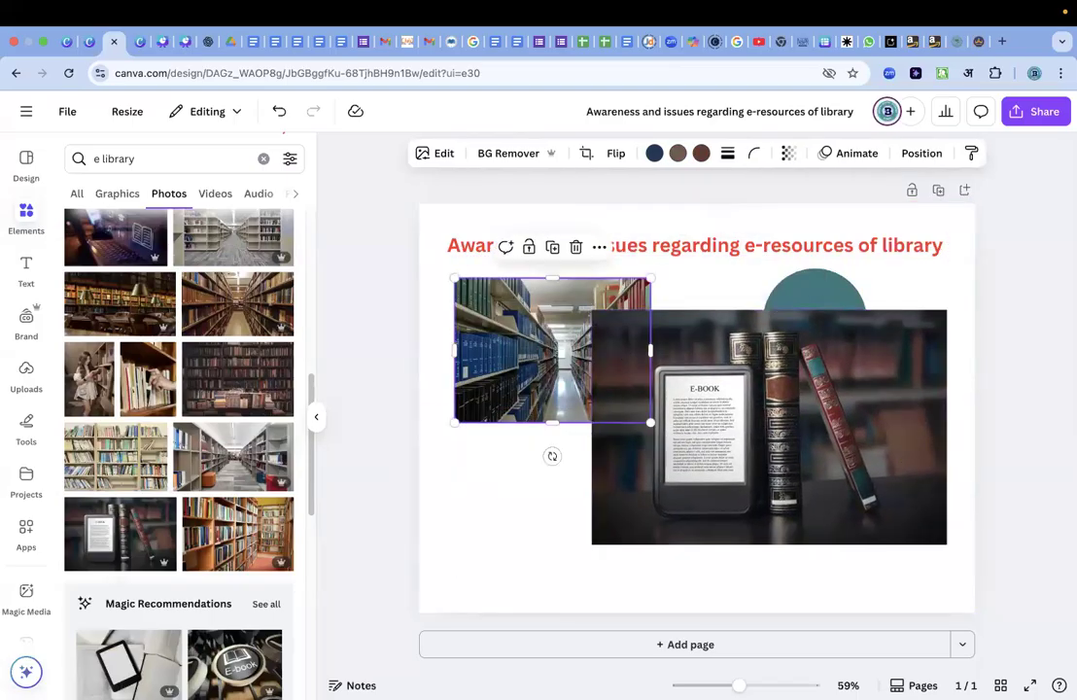
key("Delete")
left_click_drag(665, 353, 520, 311)
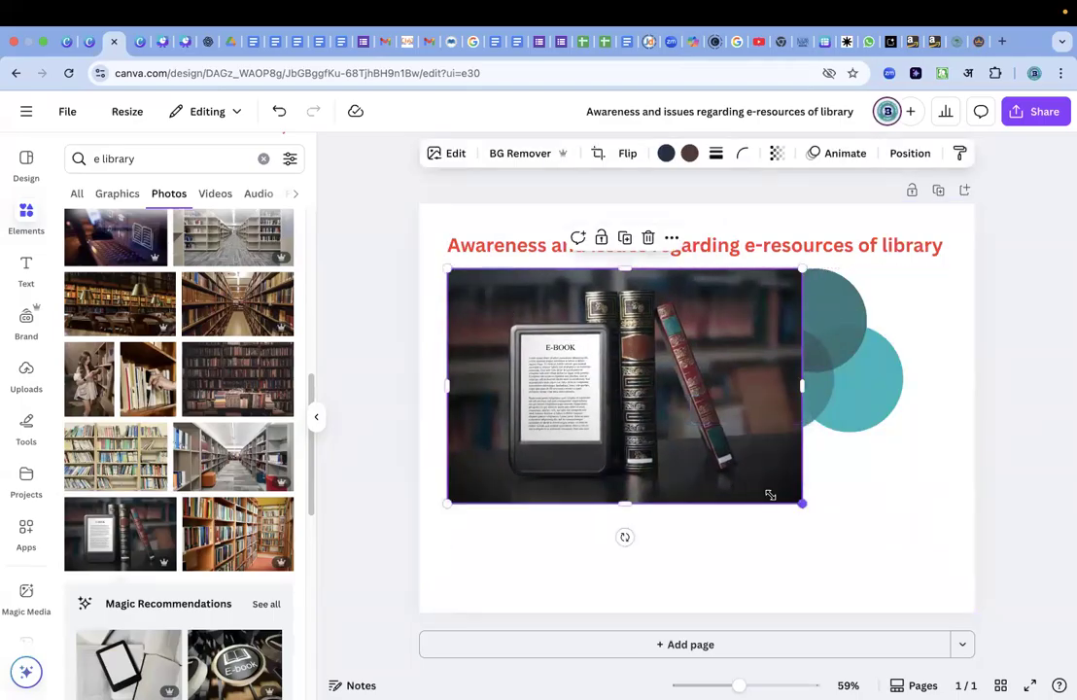
left_click_drag(770, 495, 686, 434)
Move the circle diagram slightly right and extend the e-book reader photo's right edge a little toward it.
left_click_drag(799, 365, 812, 364)
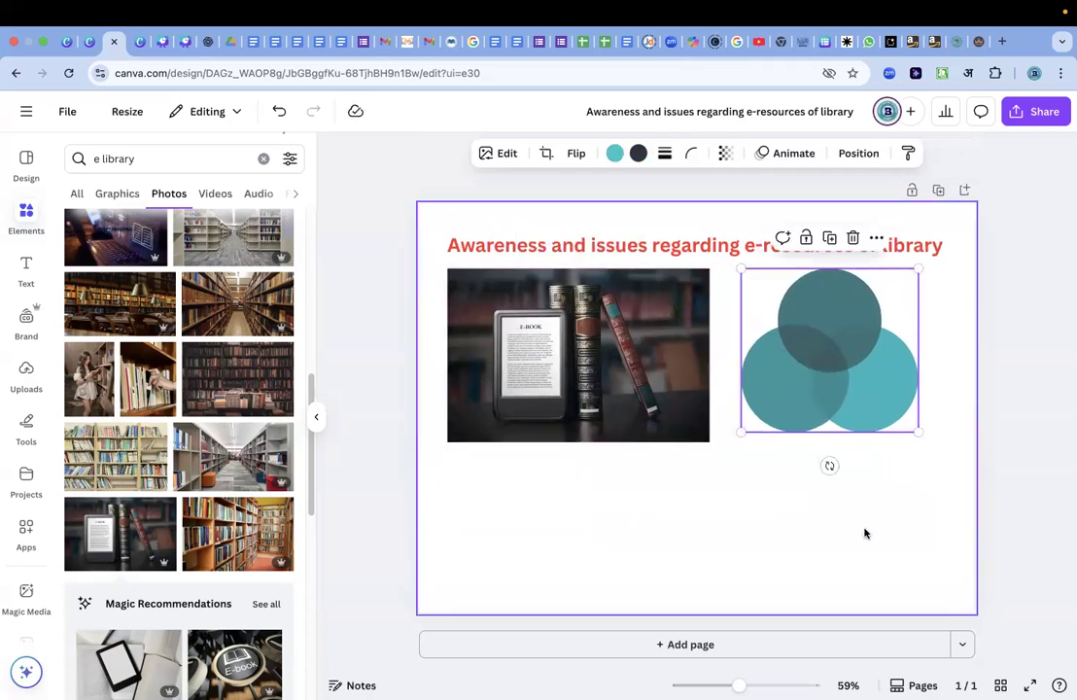
left_click(865, 532)
left_click(651, 399)
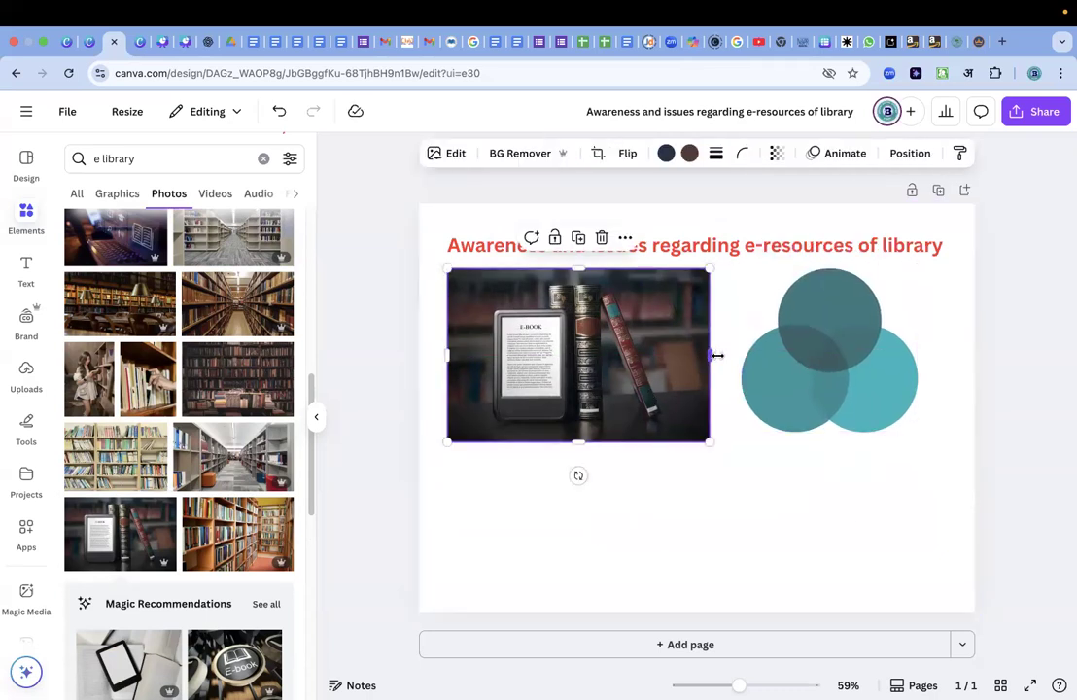
left_click_drag(716, 356, 727, 356)
left_click(787, 403)
left_click(708, 477)
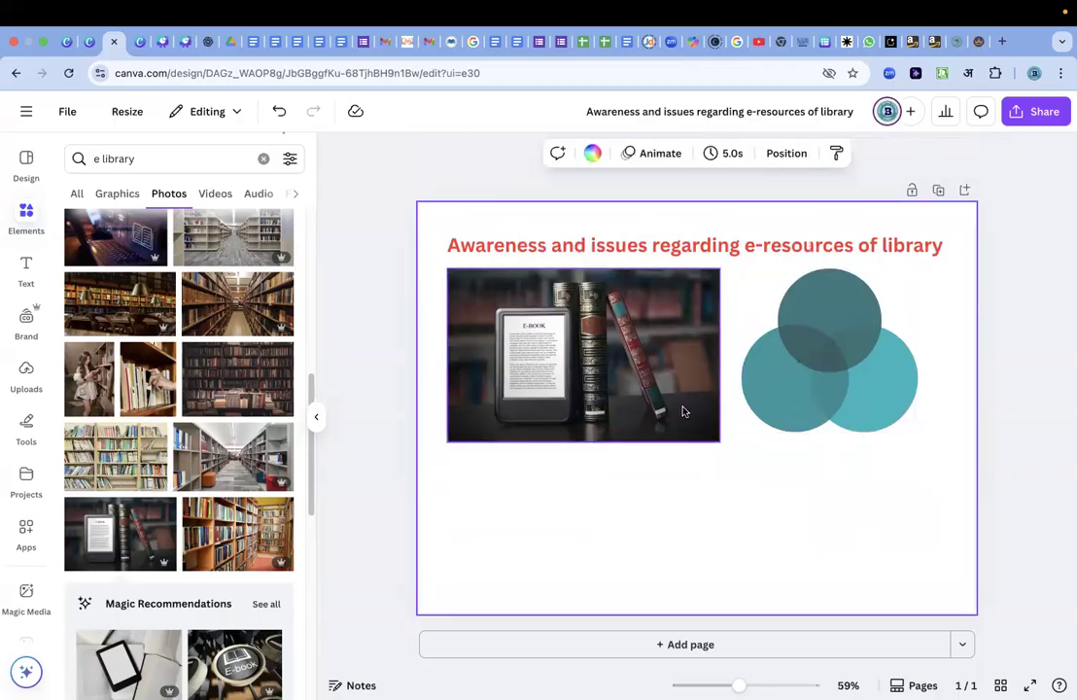
Trim the bottom edge of the e-book reader photo slightly.
left_click(682, 411)
left_click_drag(582, 438, 624, 437)
left_click(783, 503)
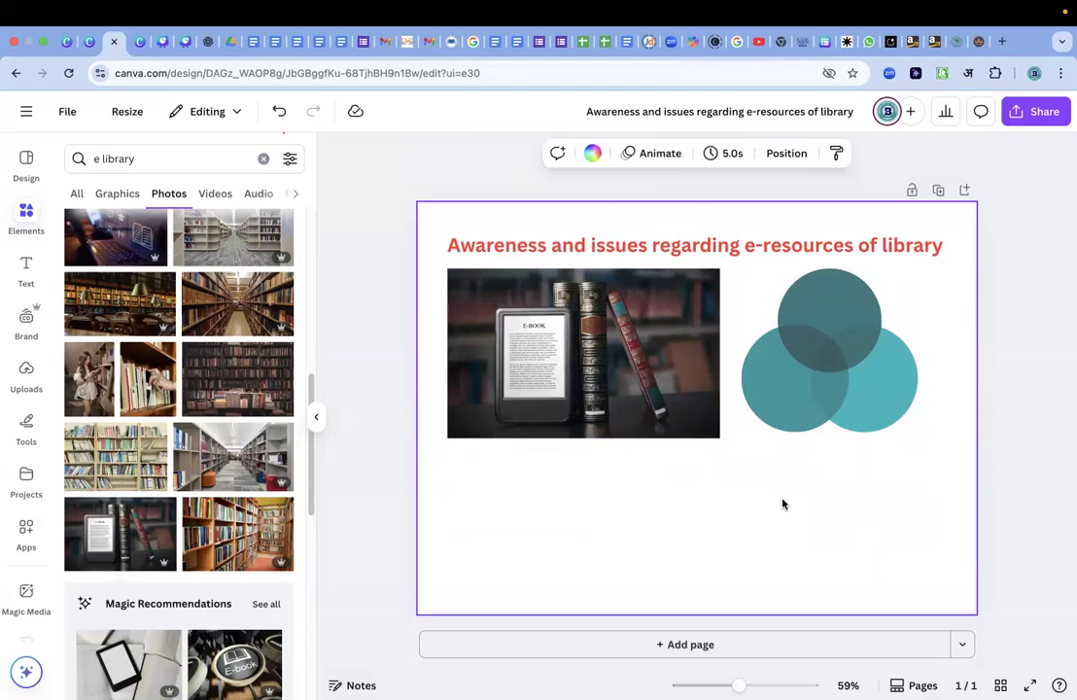
Add the photo of a smiling student with an open book beside the e-book reader photo, moving the circle diagram to the page's lower-left corner.
scroll(196, 507, "down", 5)
scroll(197, 513, "down", 10)
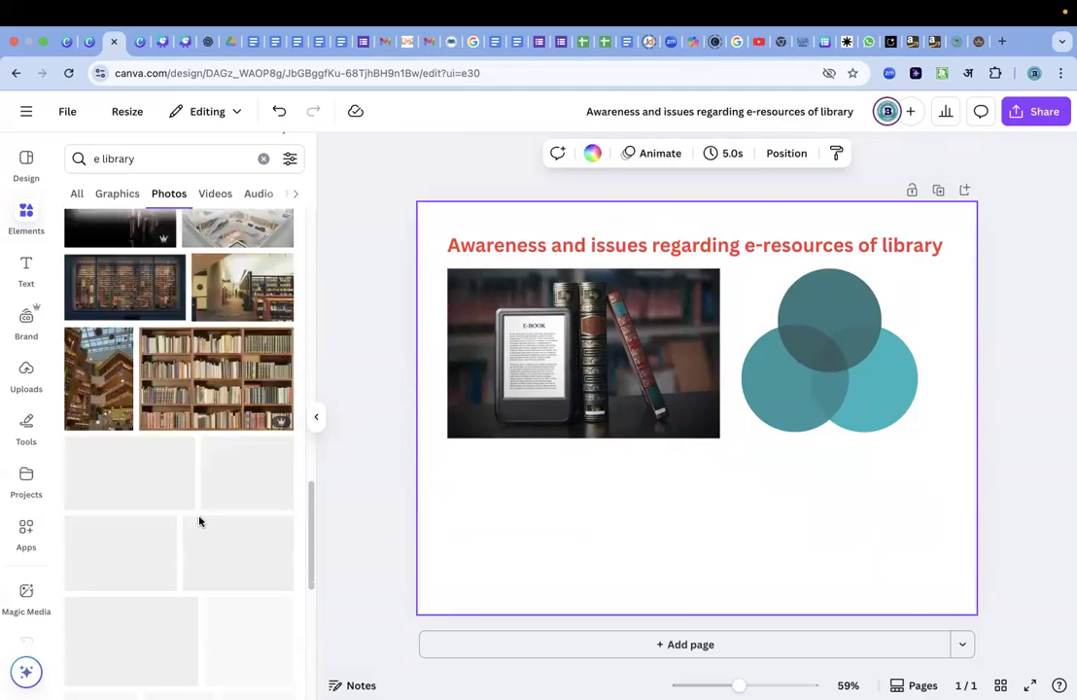
scroll(201, 523, "down", 5)
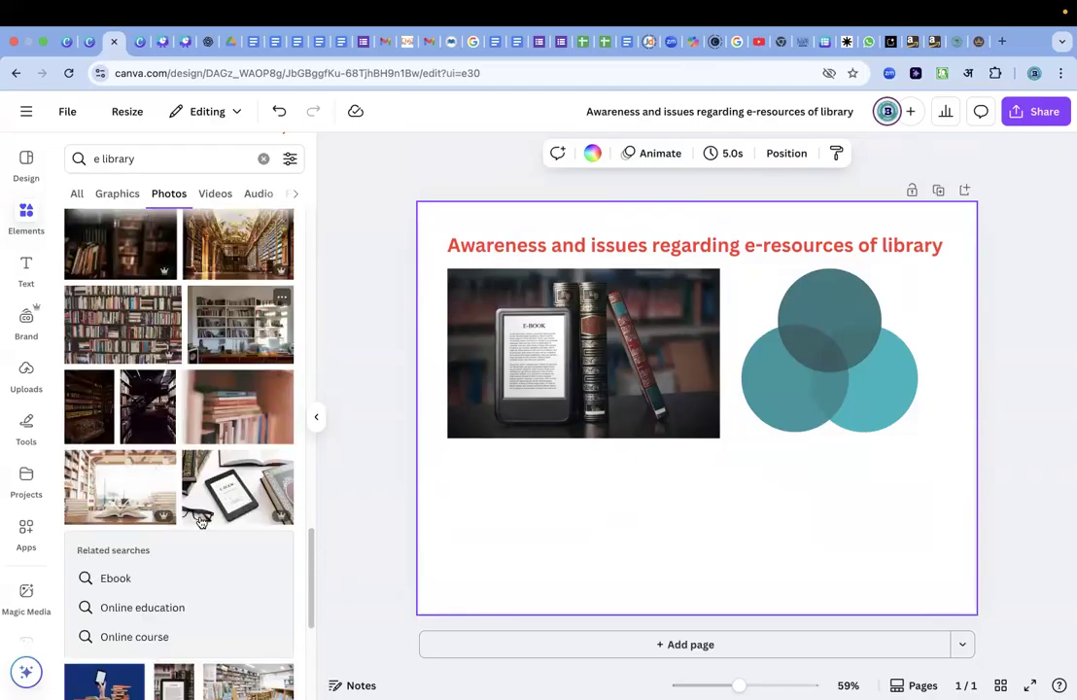
scroll(200, 522, "up", 20)
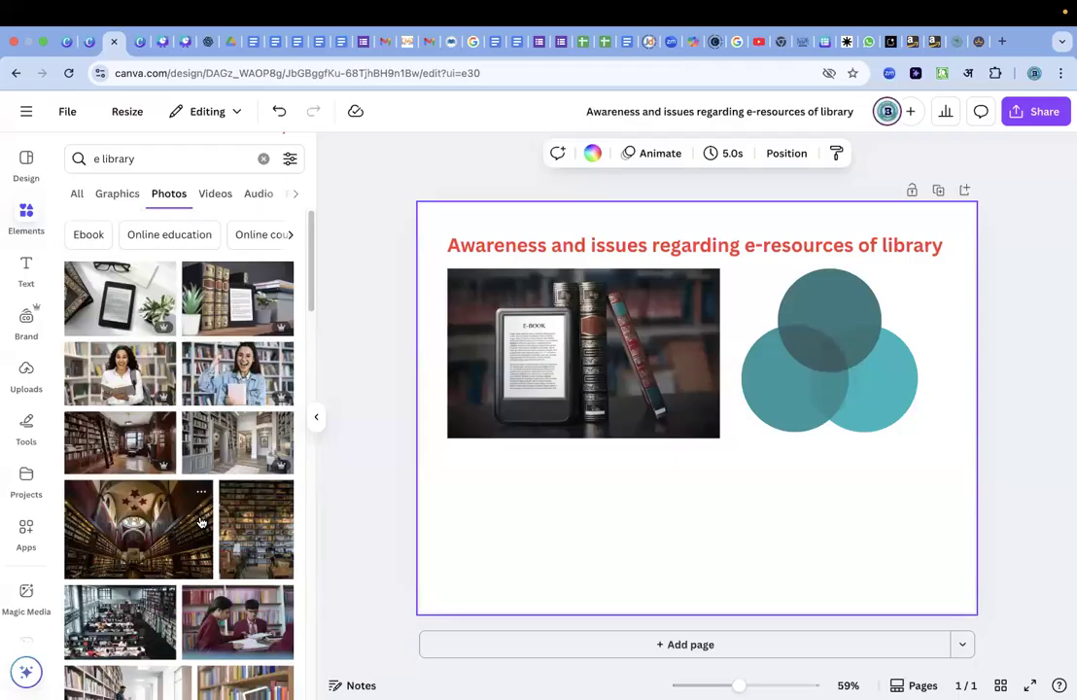
left_click(121, 372)
left_click_drag(879, 385, 923, 454)
left_click_drag(865, 279, 496, 449)
left_click(831, 285)
left_click_drag(809, 377, 826, 317)
left_click_drag(849, 467, 836, 376)
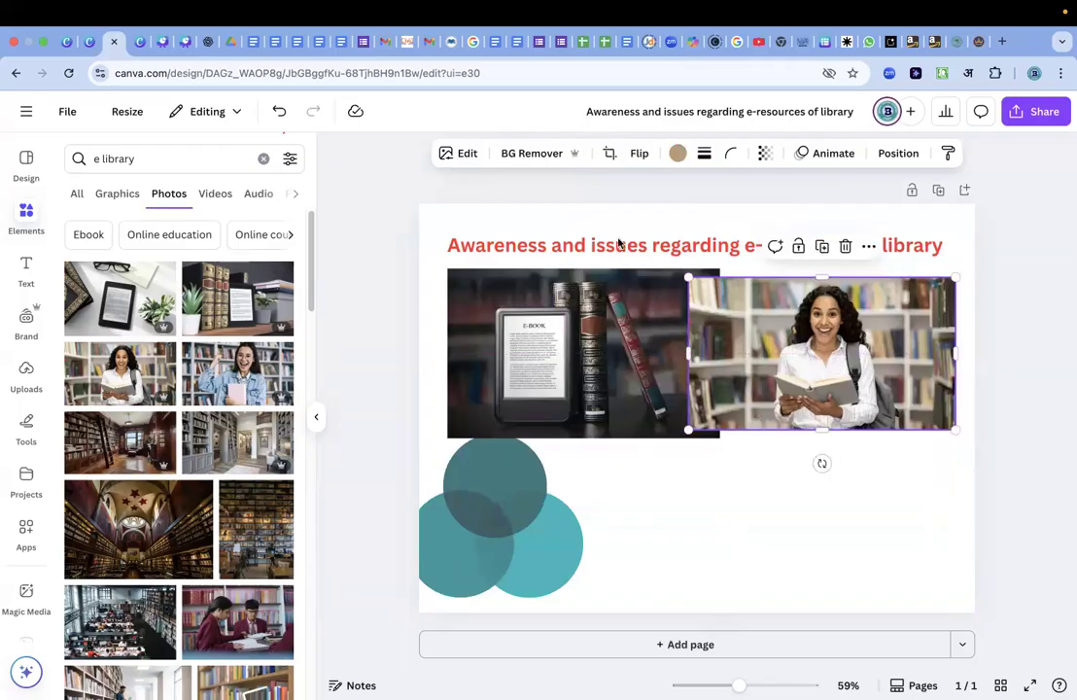
Remove the background of the student photo and crop both its sides close to the figure.
left_click(531, 155)
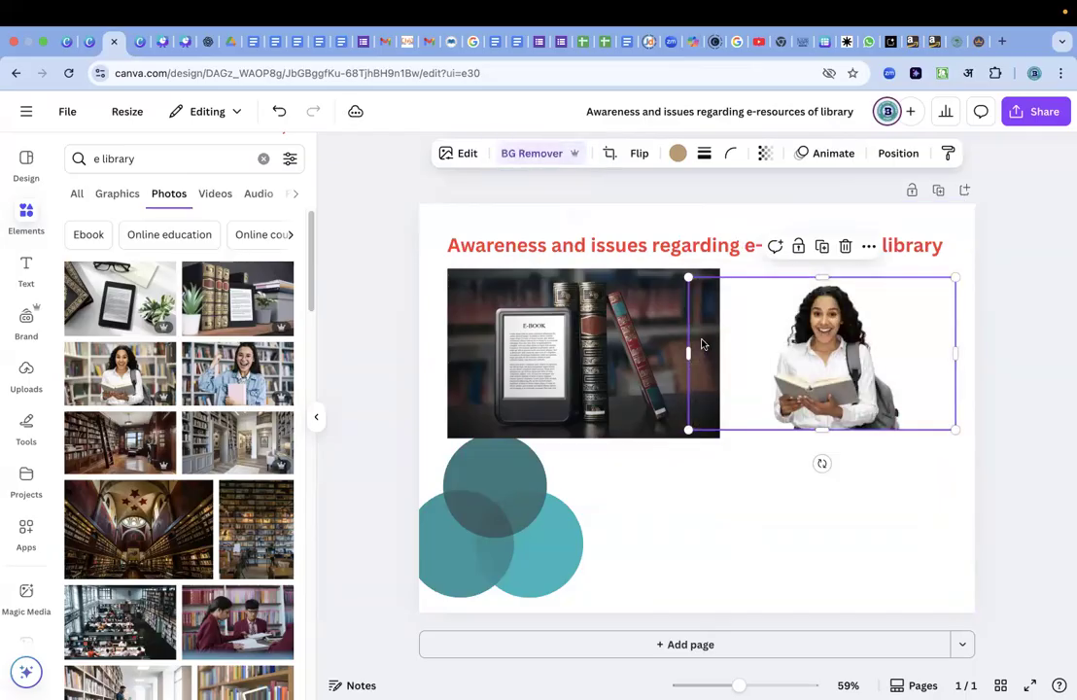
left_click_drag(689, 353, 757, 352)
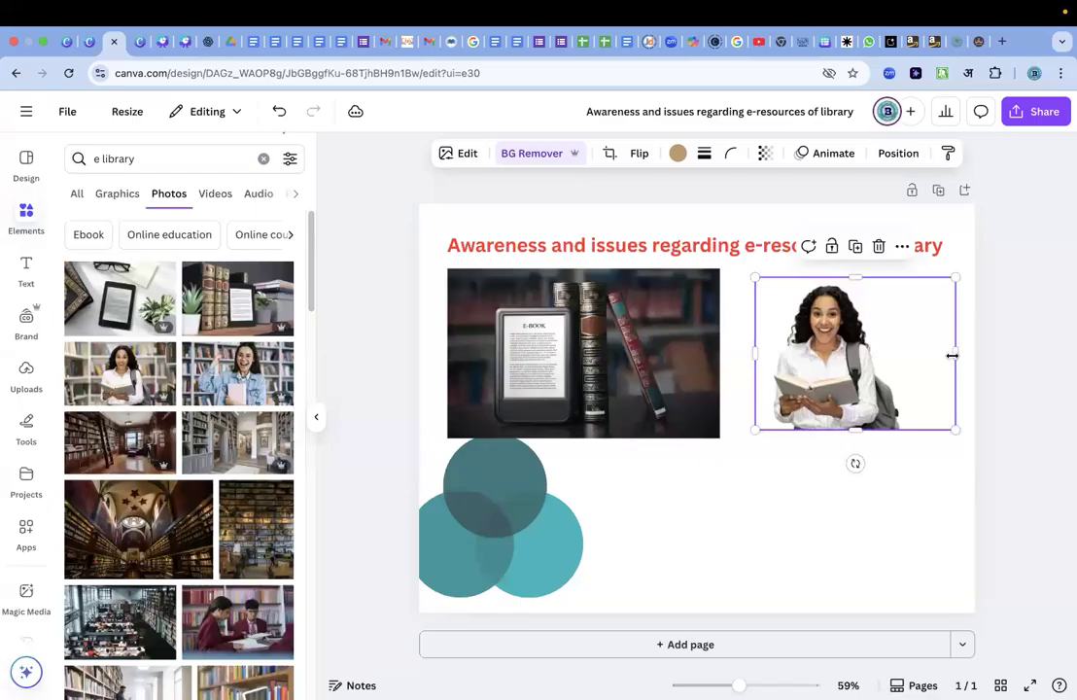
left_click_drag(954, 351, 902, 352)
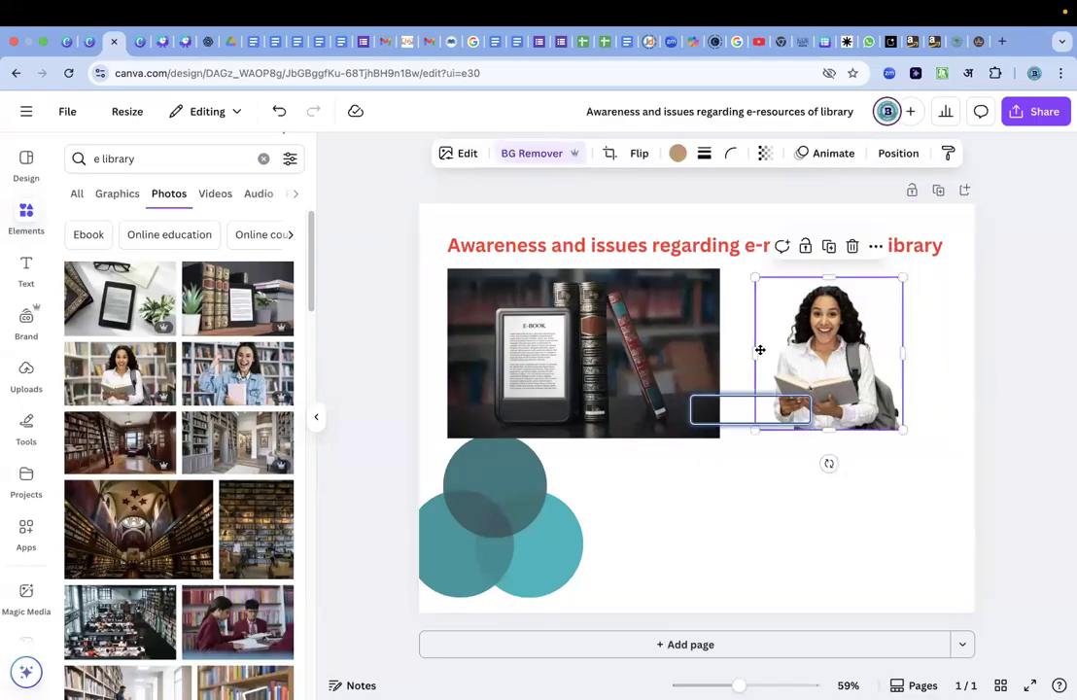
Return the circle diagram beside the e-book reader photo and fit the student cut-out, shrunk to about half its size, inside the top circle.
left_click_drag(759, 348, 590, 346)
left_click_drag(728, 428, 710, 320)
left_click(686, 426)
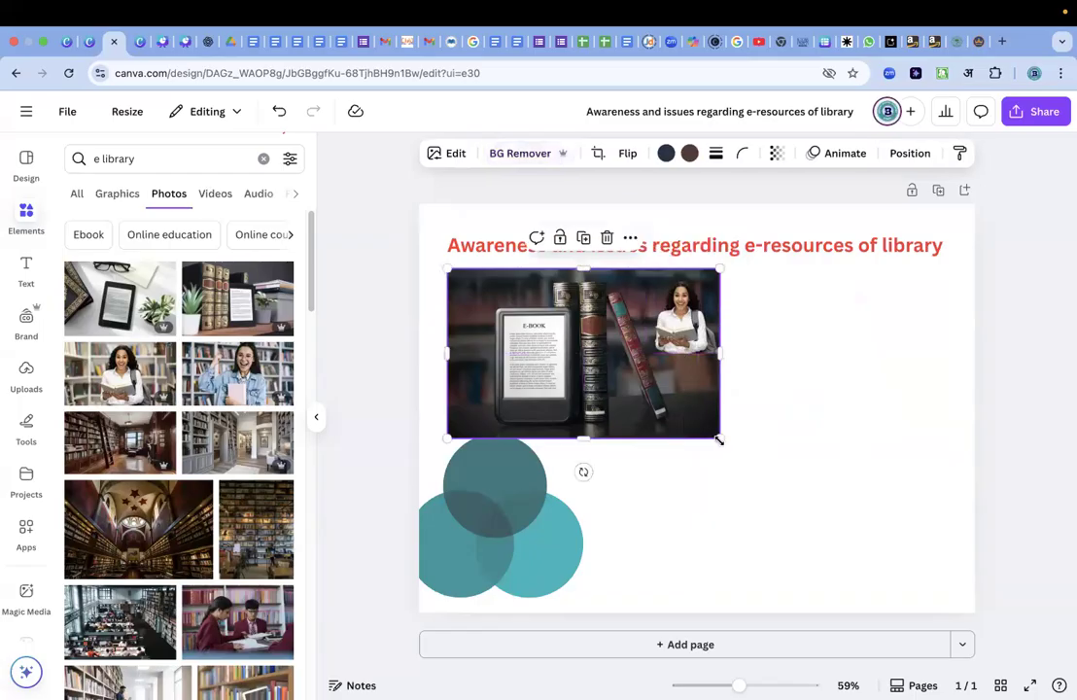
left_click_drag(506, 559, 804, 423)
left_click_drag(707, 331, 885, 371)
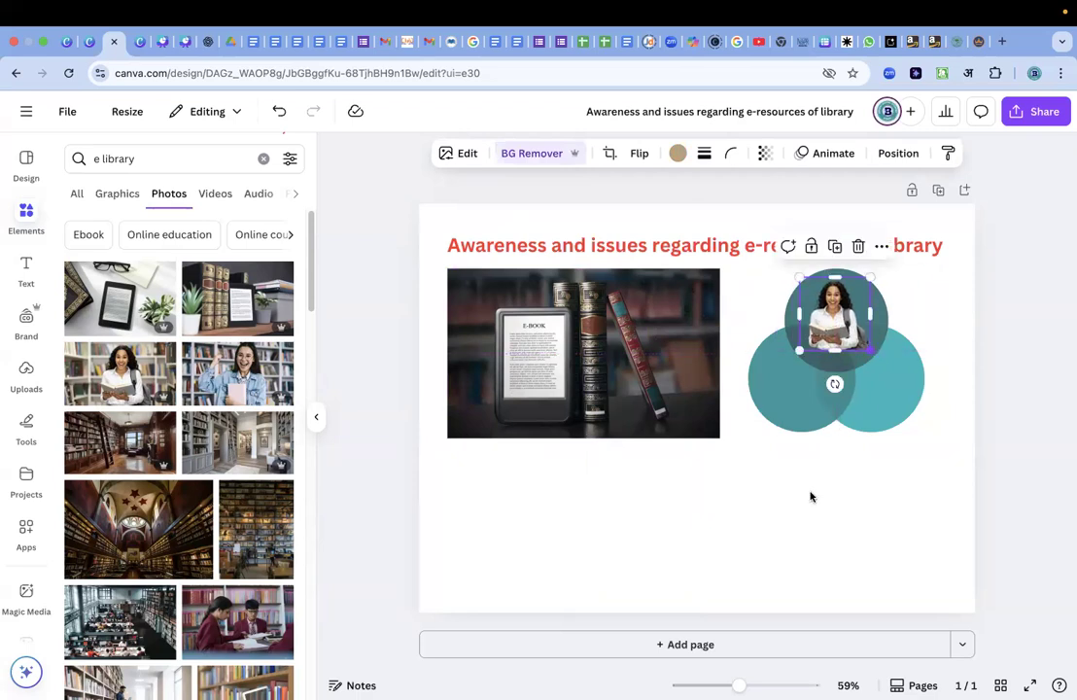
left_click(809, 496)
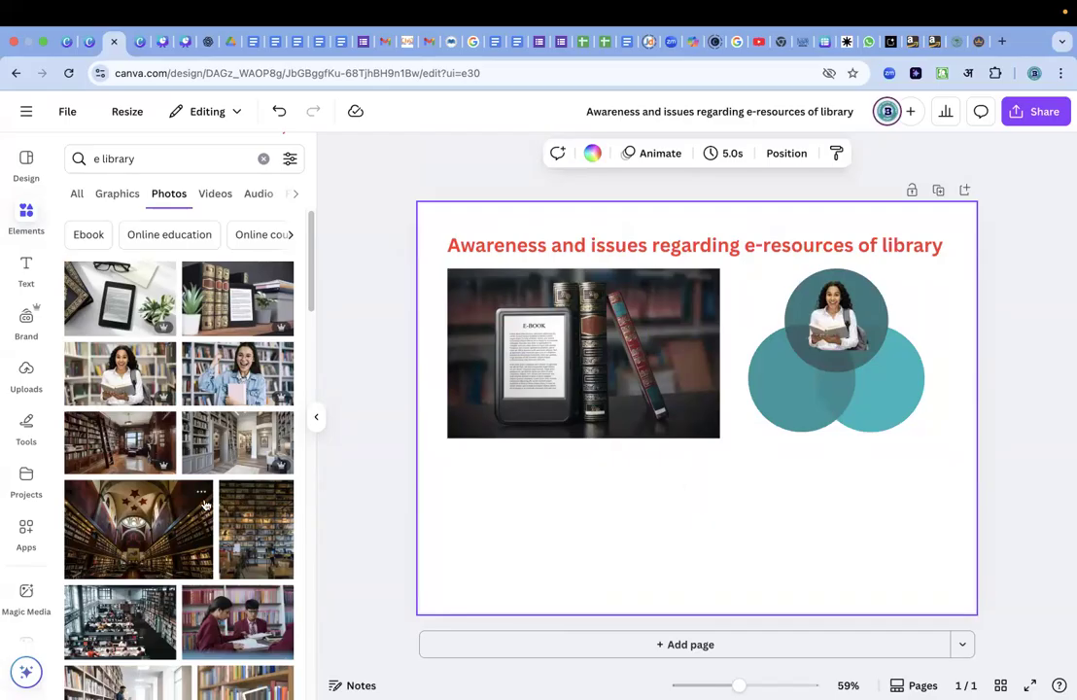
Add the recommended photo of a round "E-book" typewriter key and remove its background.
scroll(205, 504, "down", 3)
scroll(205, 505, "down", 2)
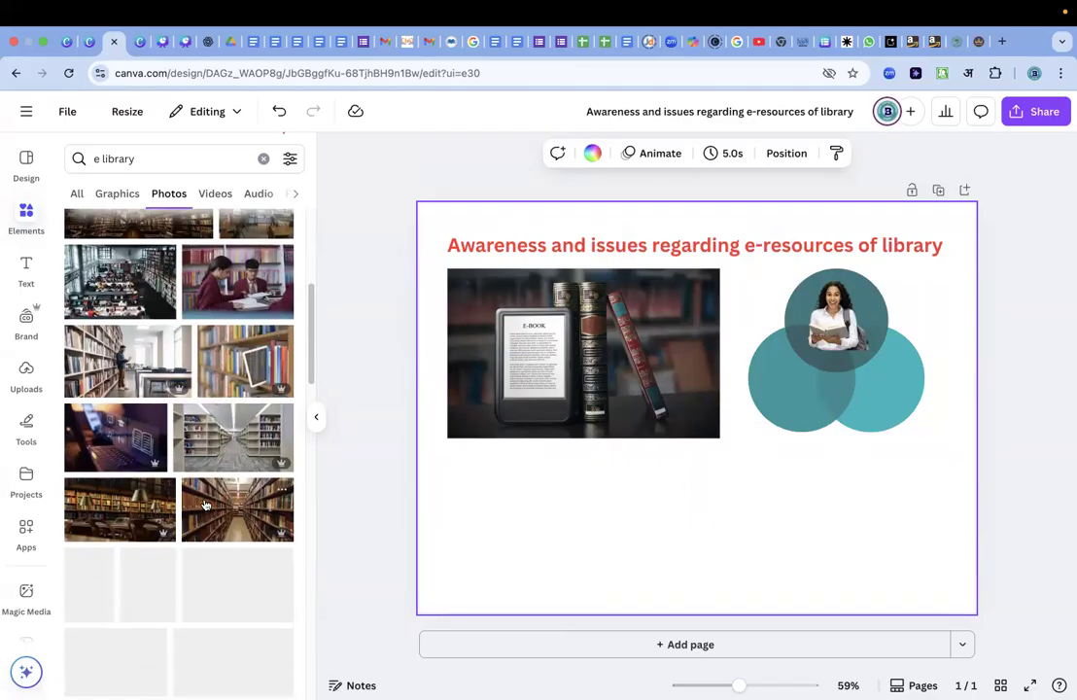
scroll(189, 453, "down", 4)
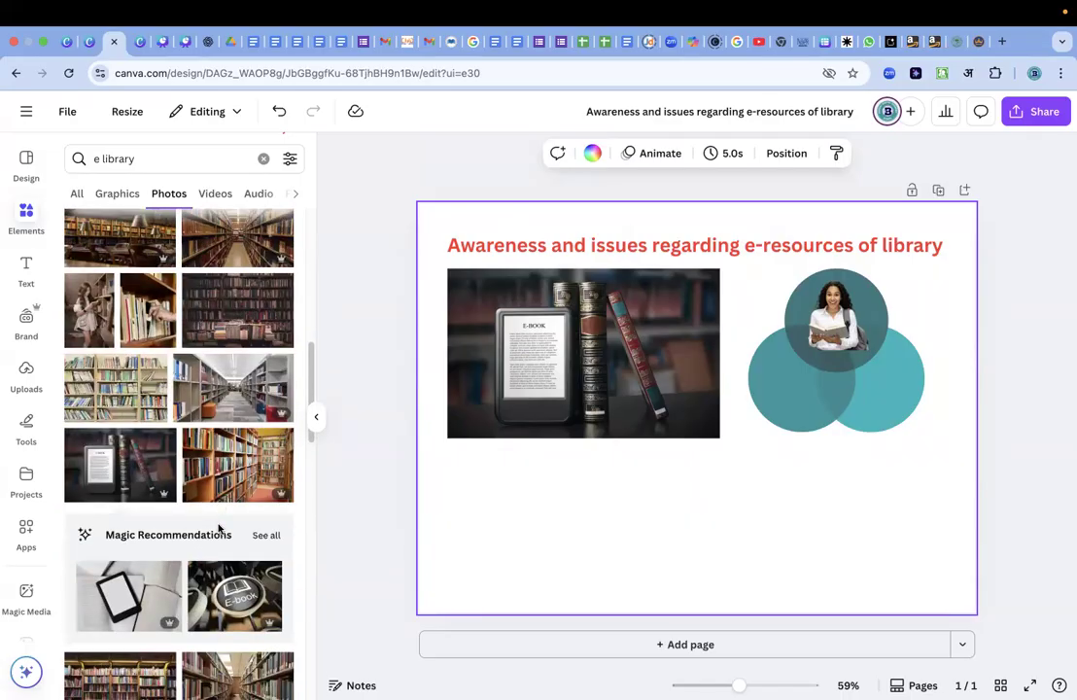
scroll(218, 527, "down", 1)
scroll(155, 544, "down", 2)
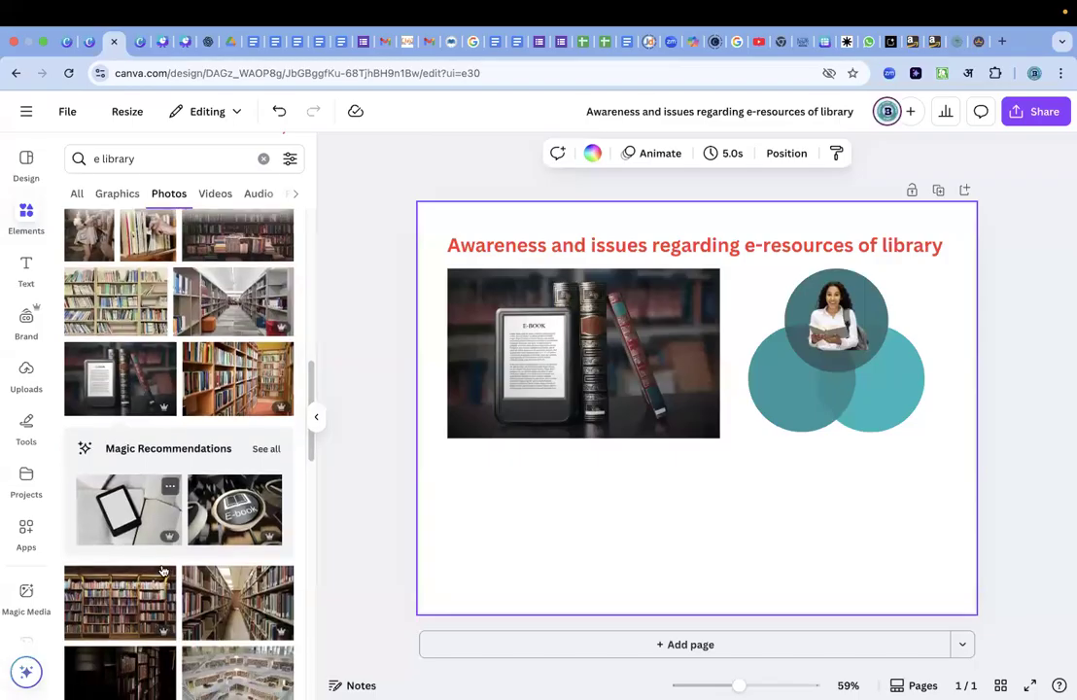
scroll(163, 572, "down", 1)
left_click(234, 482)
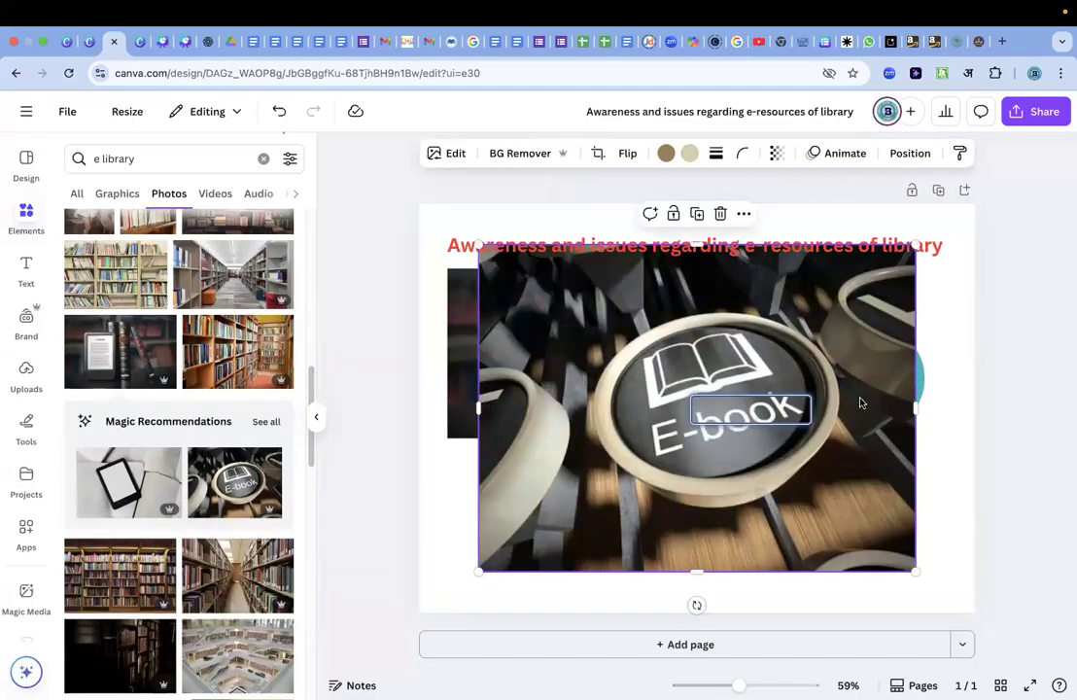
left_click(526, 154)
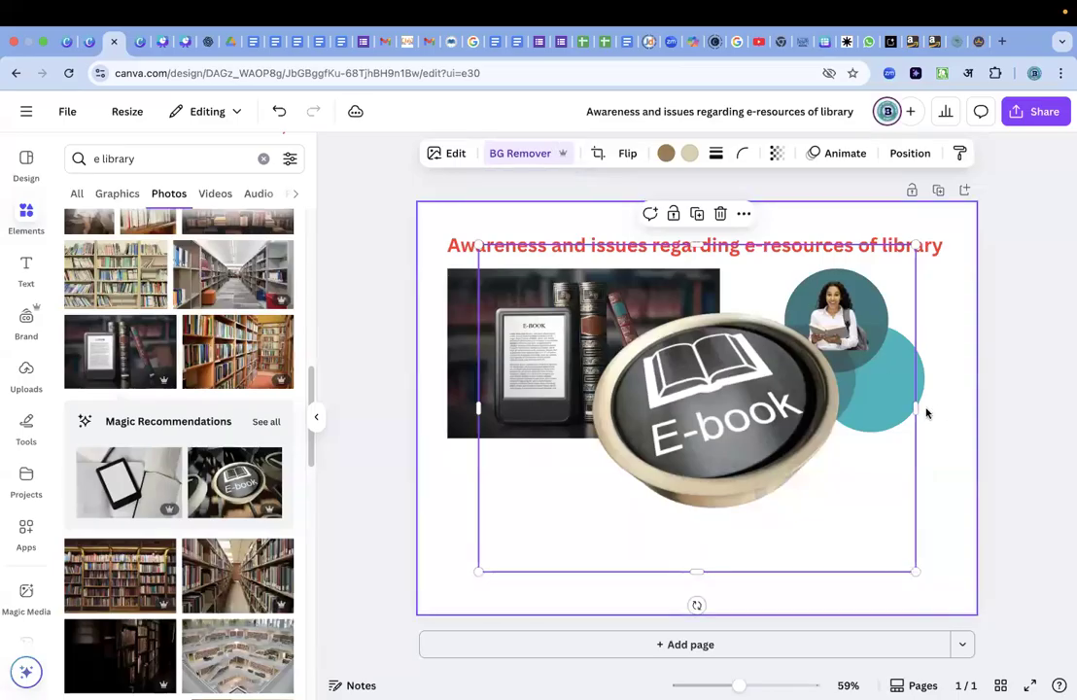
Crop all four sides of the "E-book" key cut-out close to the key.
left_click_drag(915, 409, 843, 408)
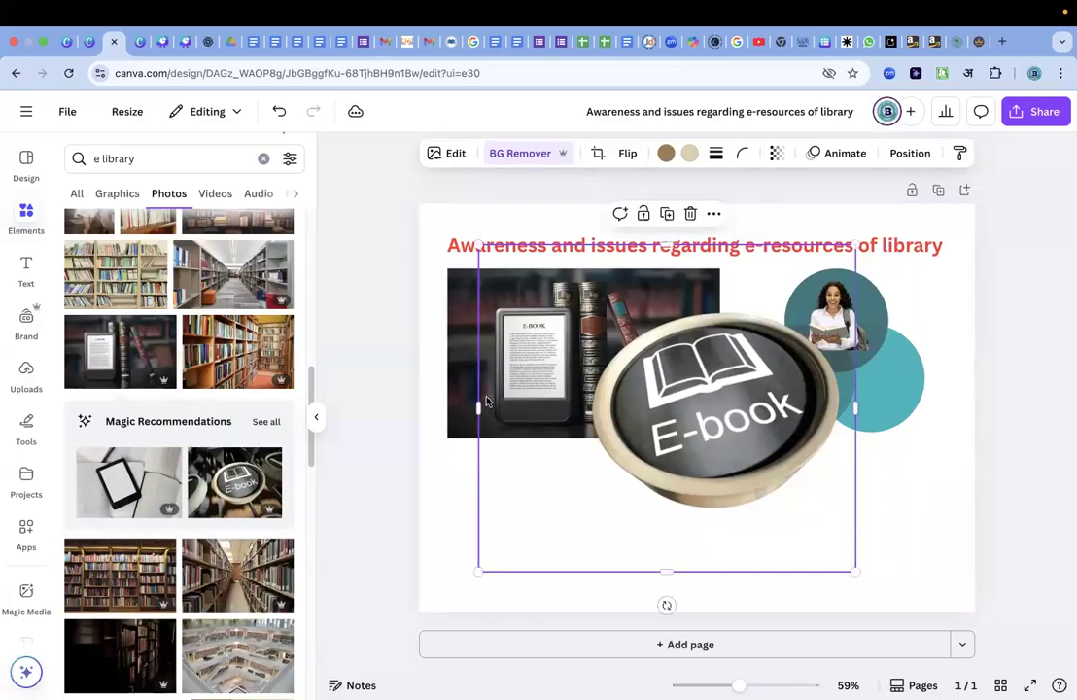
left_click_drag(476, 406, 589, 406)
left_click_drag(722, 242, 721, 309)
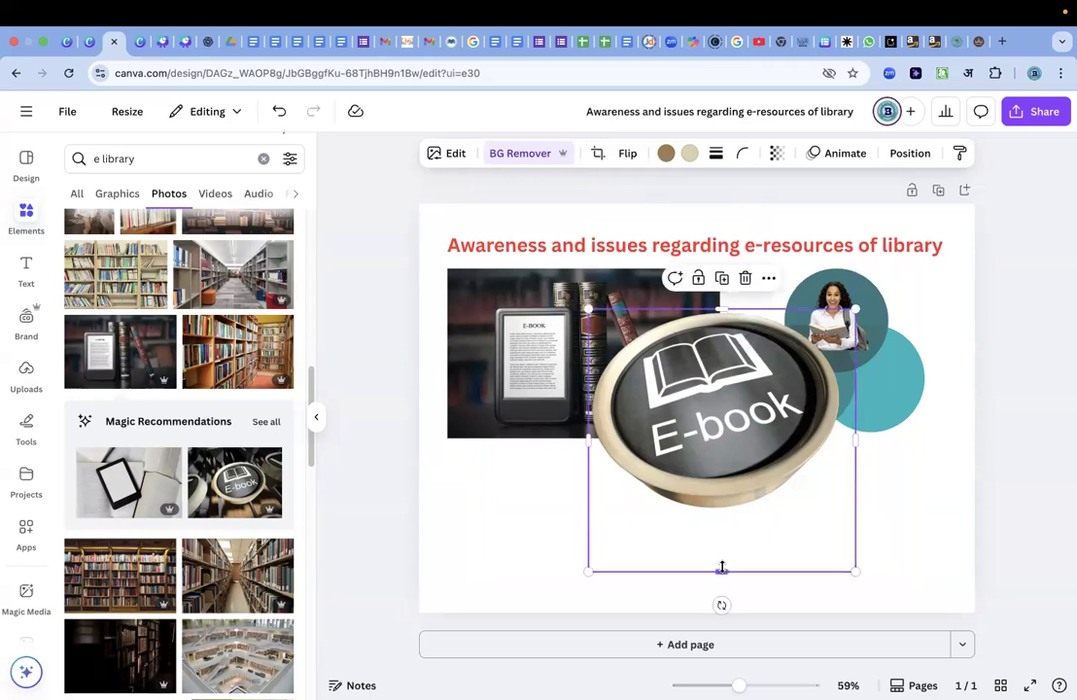
left_click_drag(722, 572, 721, 500)
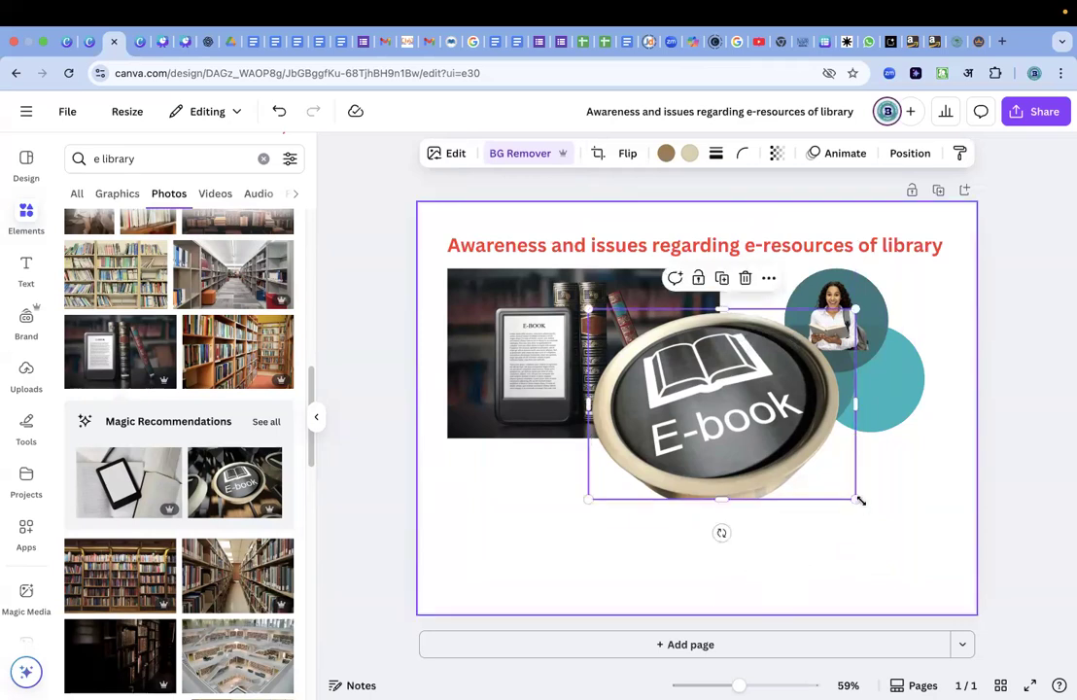
left_click_drag(710, 431, 706, 428)
left_click(897, 542)
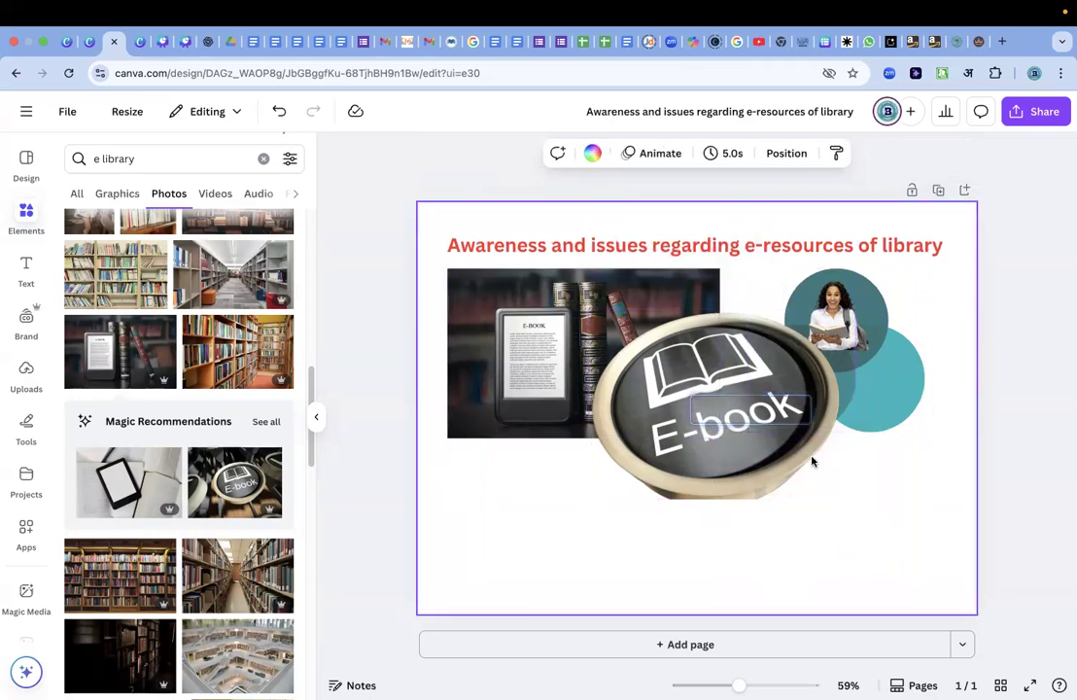
Shrink the "E-book" key cut-out and fit it inside the lower-right circle of the diagram.
left_click(812, 460)
left_click_drag(856, 499, 893, 378)
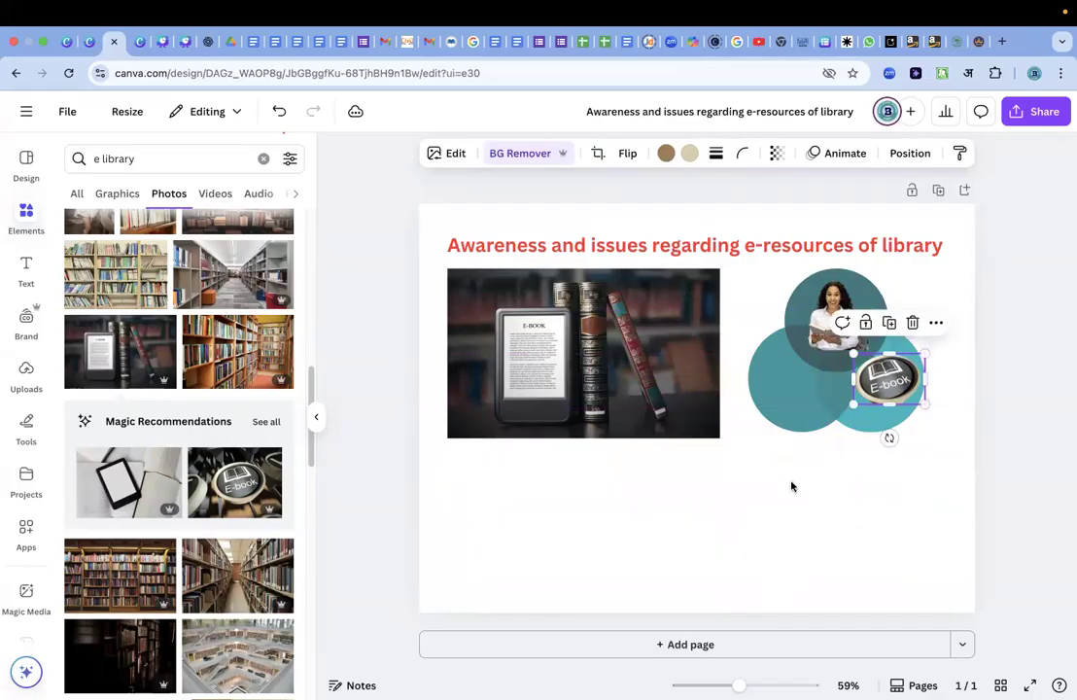
left_click(790, 489)
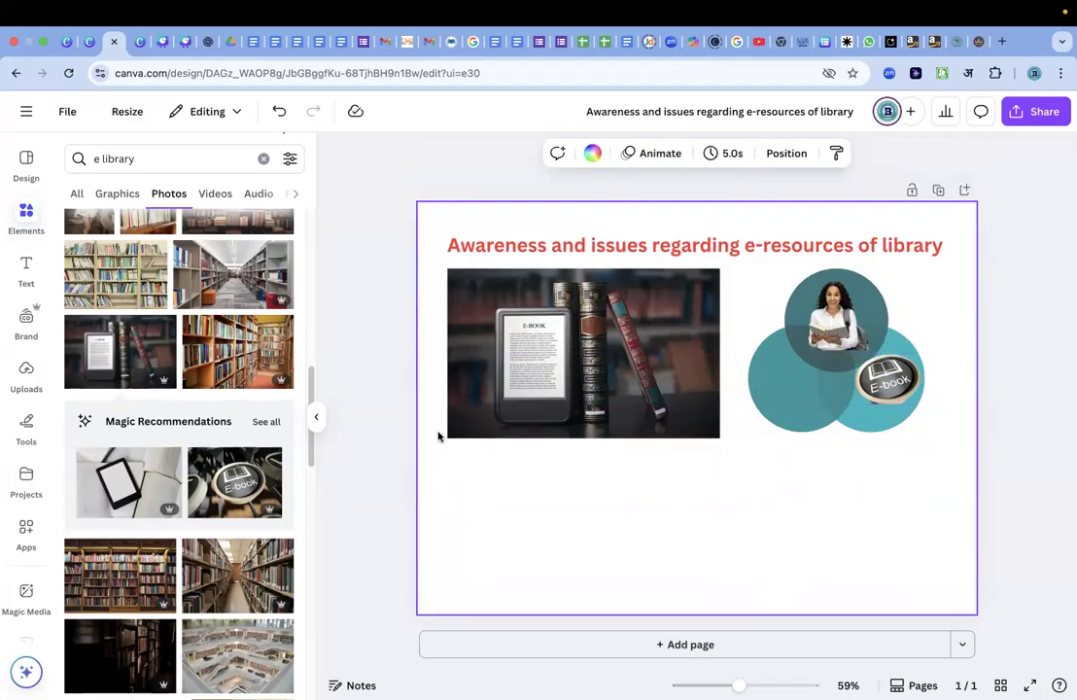
Add the "E-LEARNING" laptop desk photo from the "e library" photo results to the page.
scroll(126, 455, "down", 10)
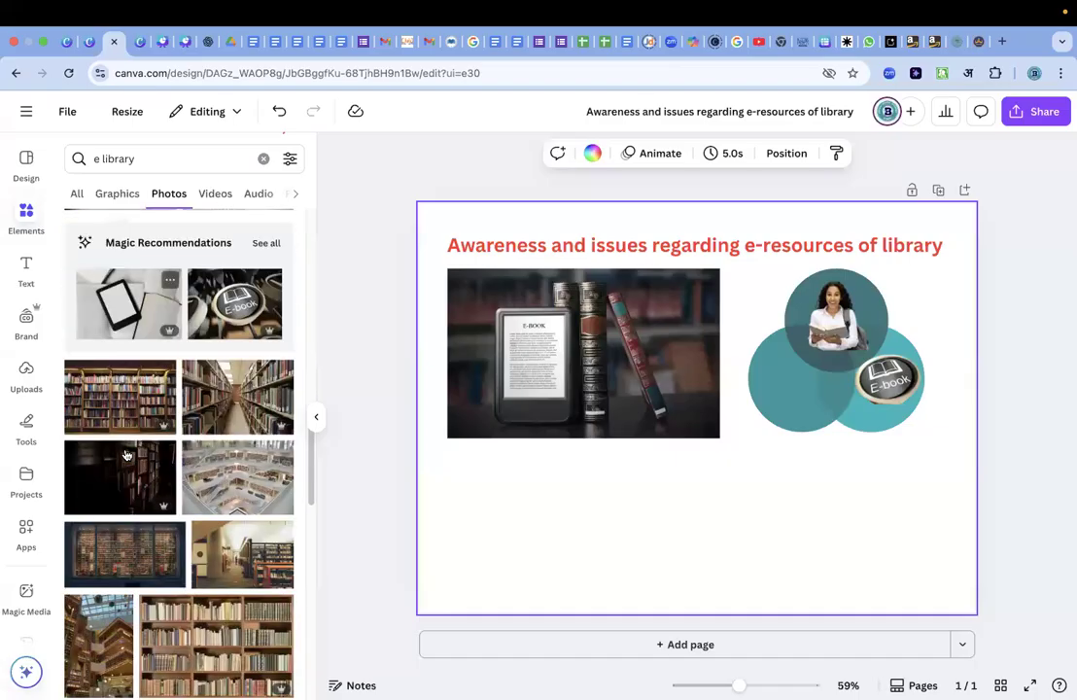
scroll(122, 381, "down", 4)
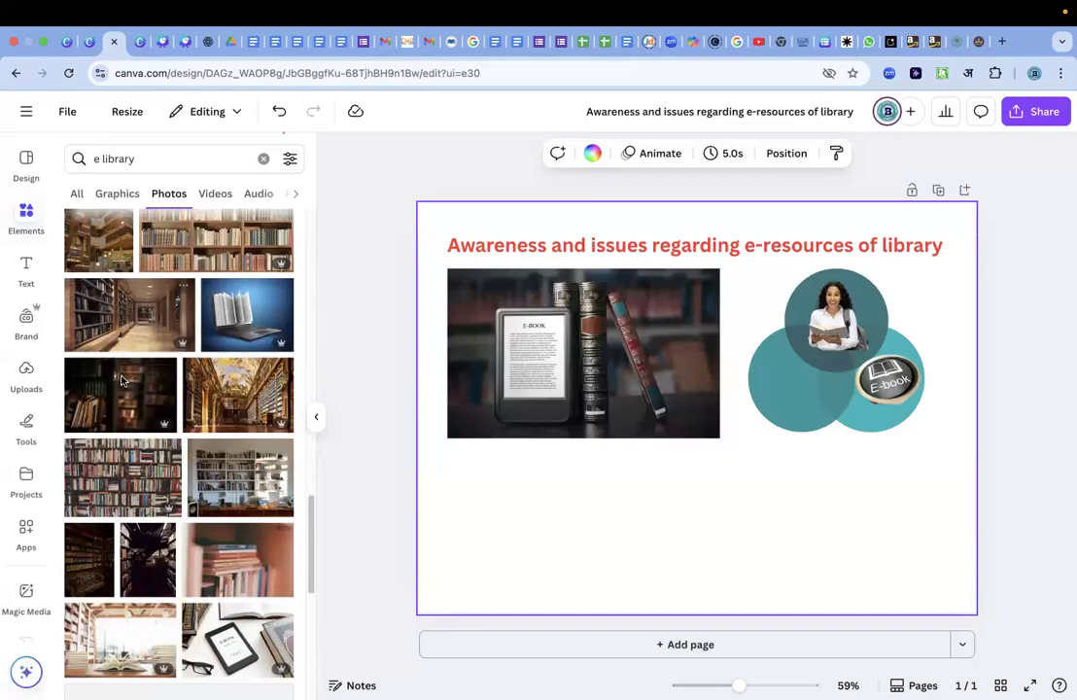
scroll(121, 381, "down", 8)
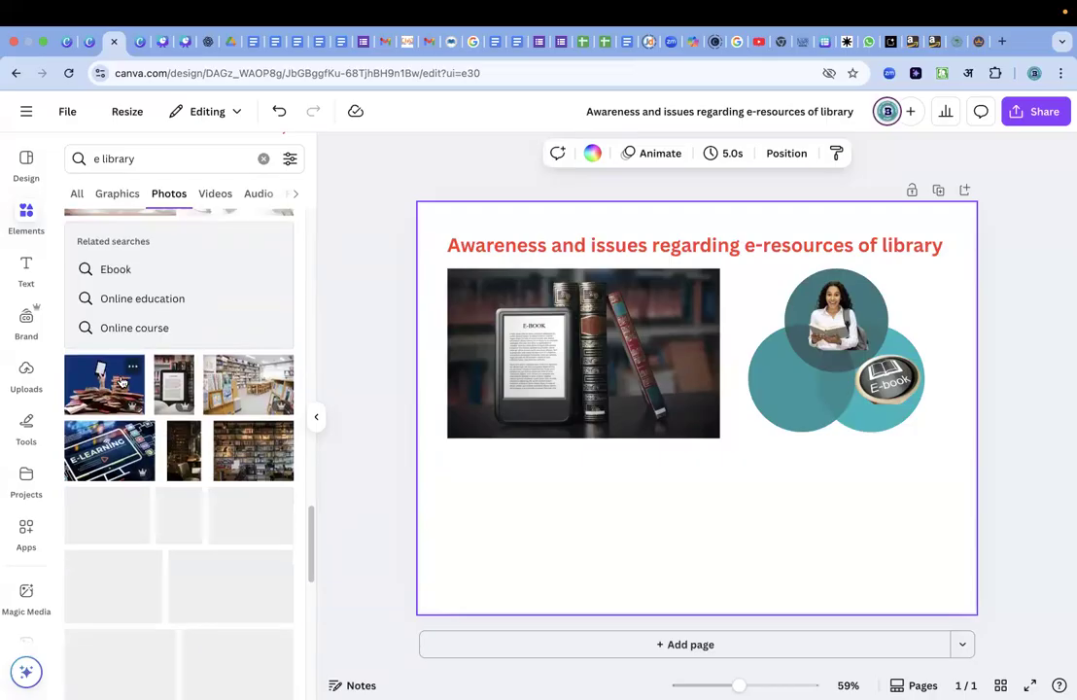
scroll(122, 381, "down", 5)
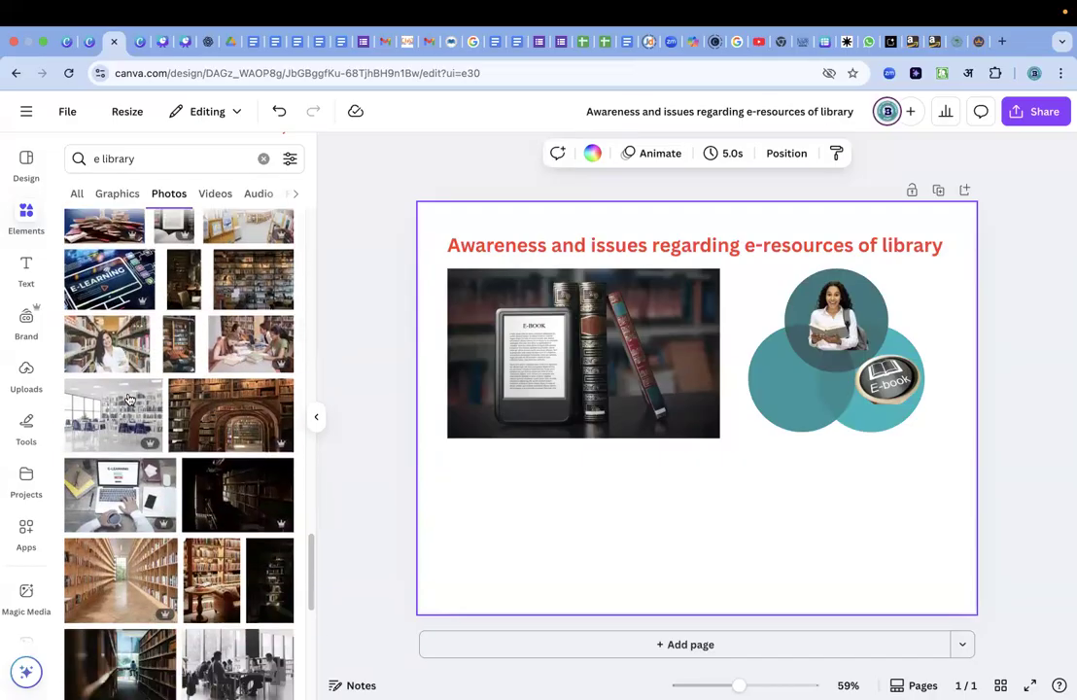
left_click(124, 435)
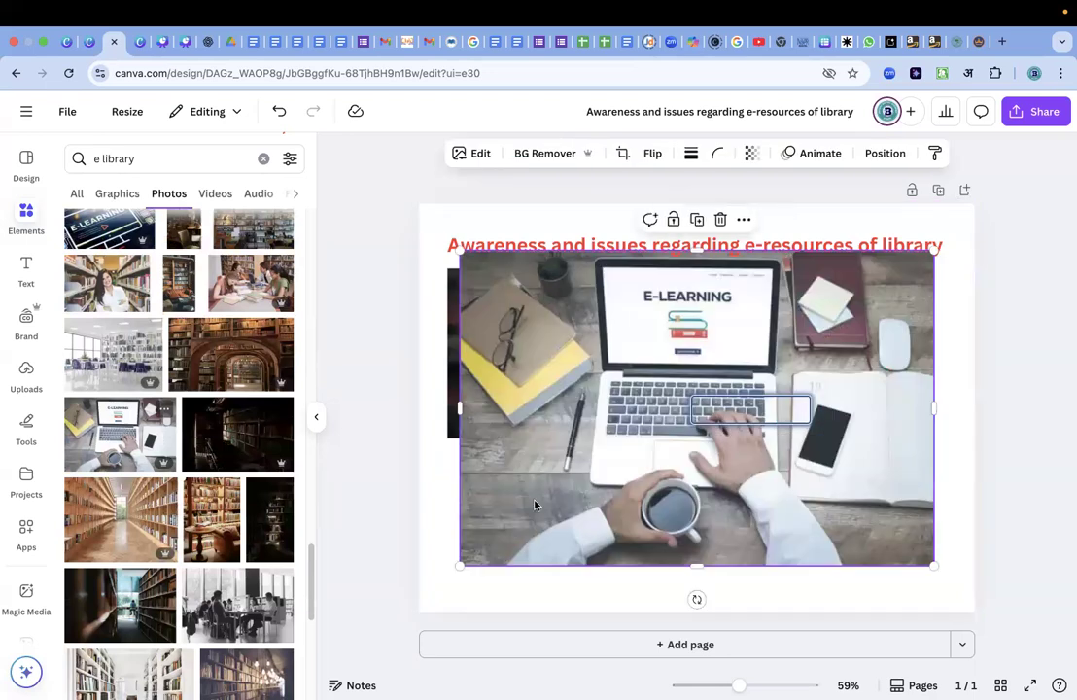
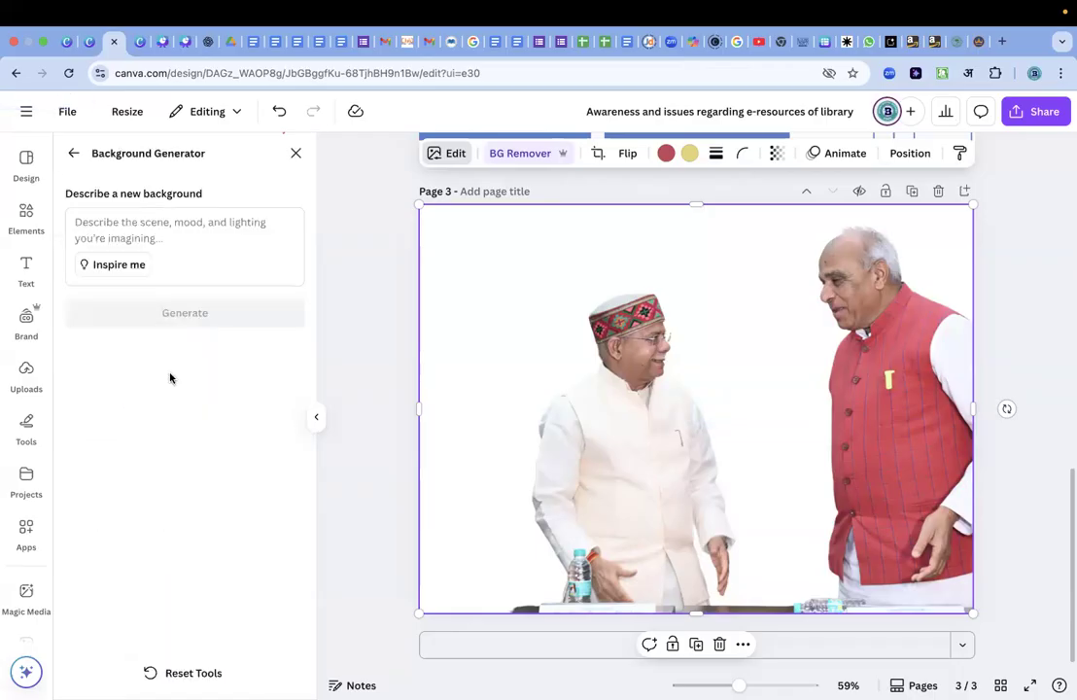
Generate new backgrounds for the photo of the two men from the prompt "there shold be a college background and there stand students".
left_click(199, 225)
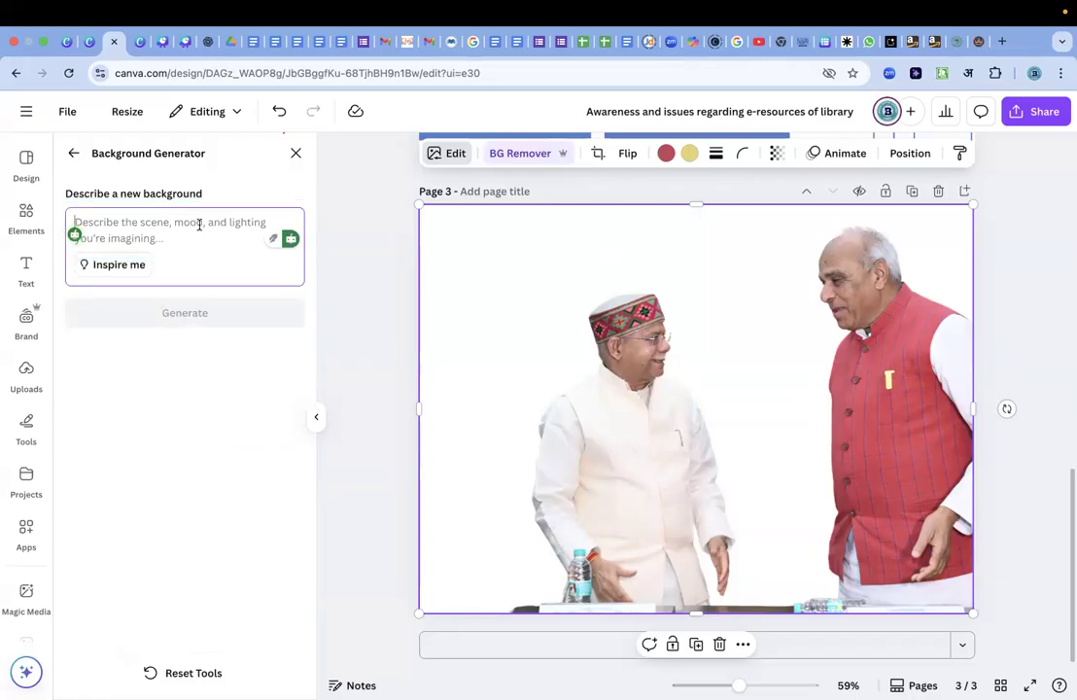
type("thete")
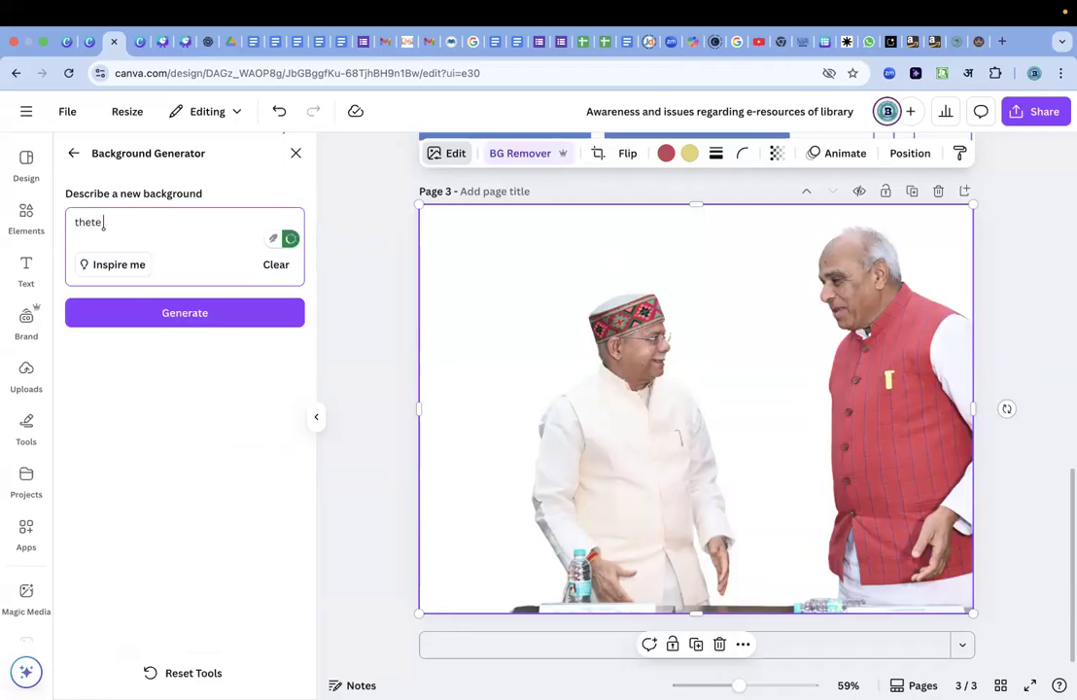
key("BackSpace")
key("BackSpace")
type("re shold be a college")
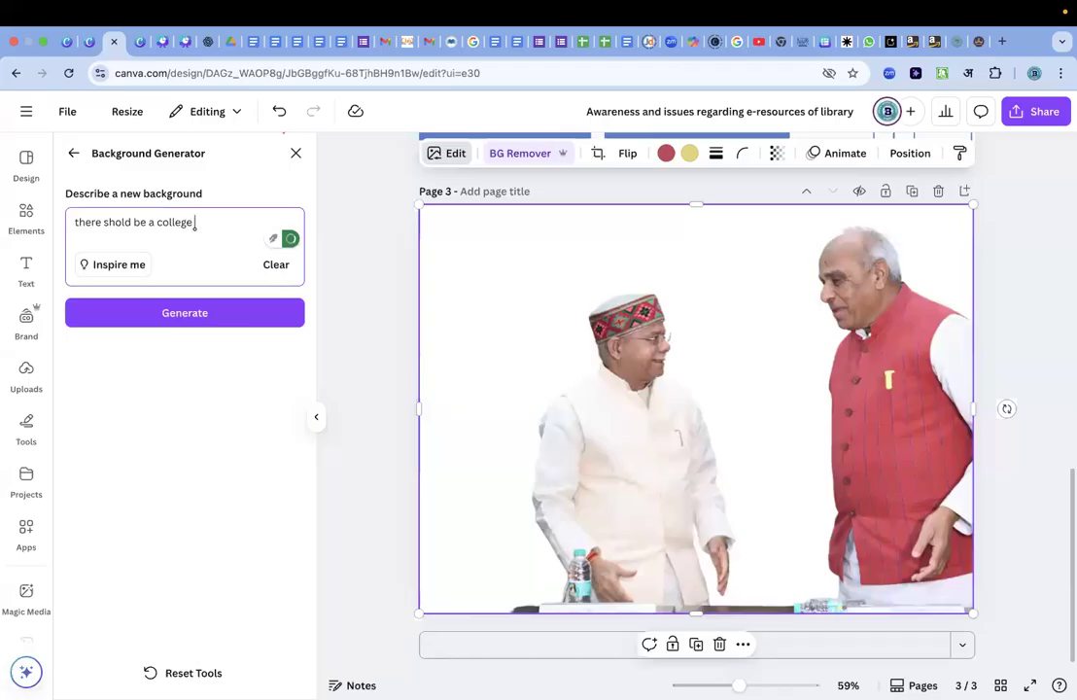
type(" background abd")
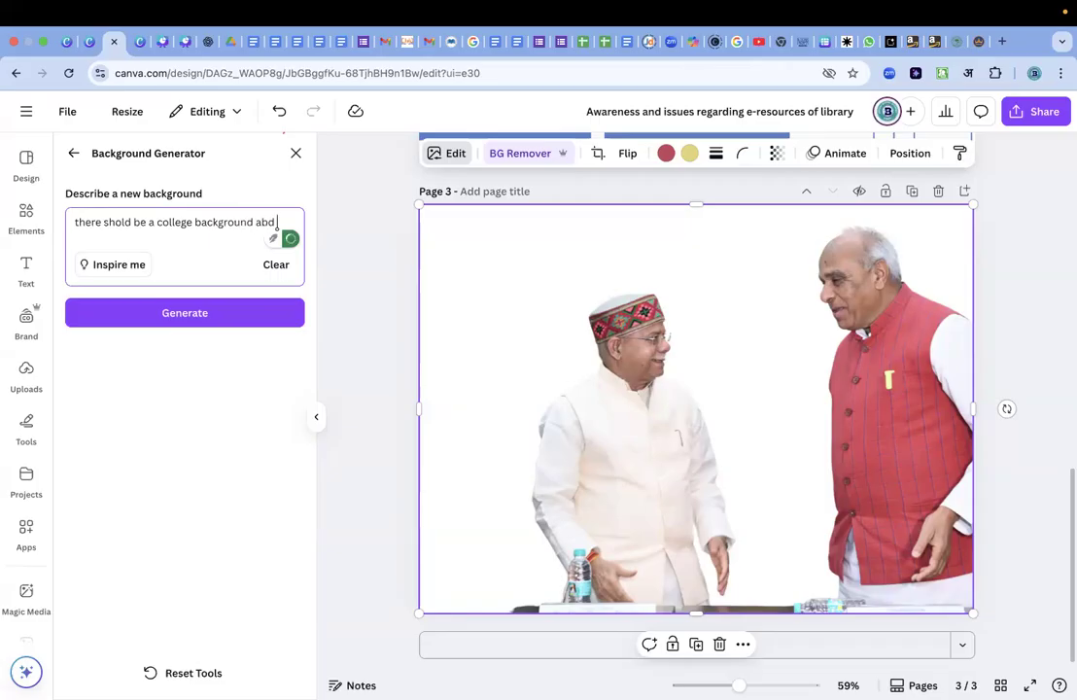
key("BackSpace")
key("BackSpace")
type("an")
type("d thwew")
key("BackSpace")
key("BackSpace")
key("BackSpace")
type("ere satand")
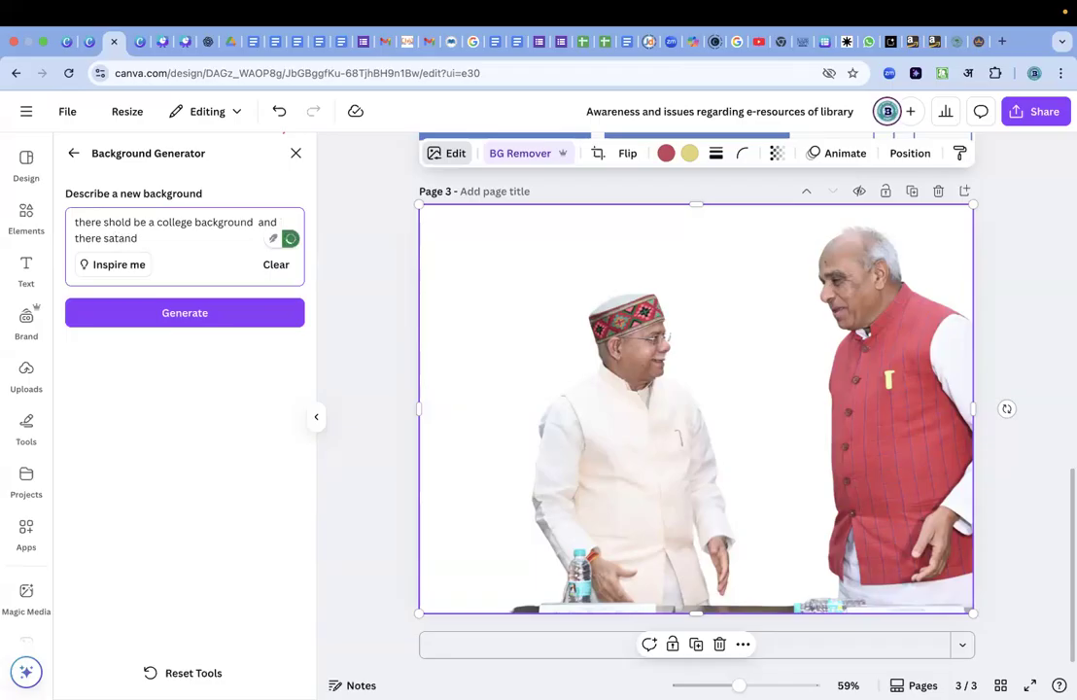
key("BackSpace")
key("BackSpace")
key("BackSpace")
key("BackSpace")
key("BackSpace")
type("tand students")
left_click(190, 315)
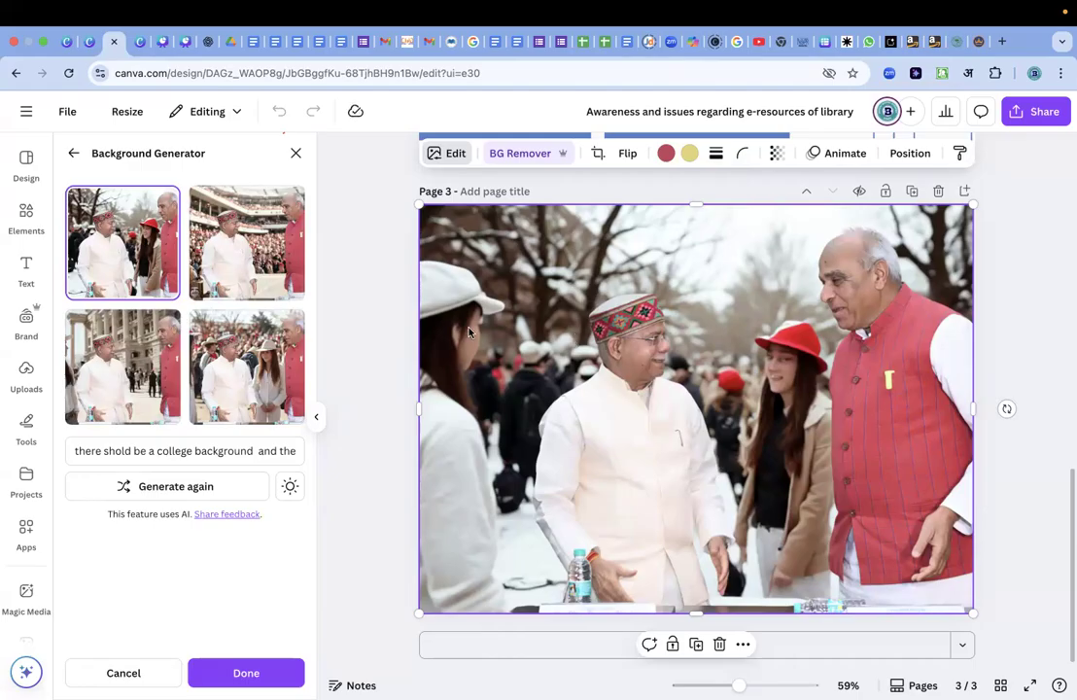
Preview the generated college backgrounds on the photo, ending with the crowded stadium version.
left_click(261, 241)
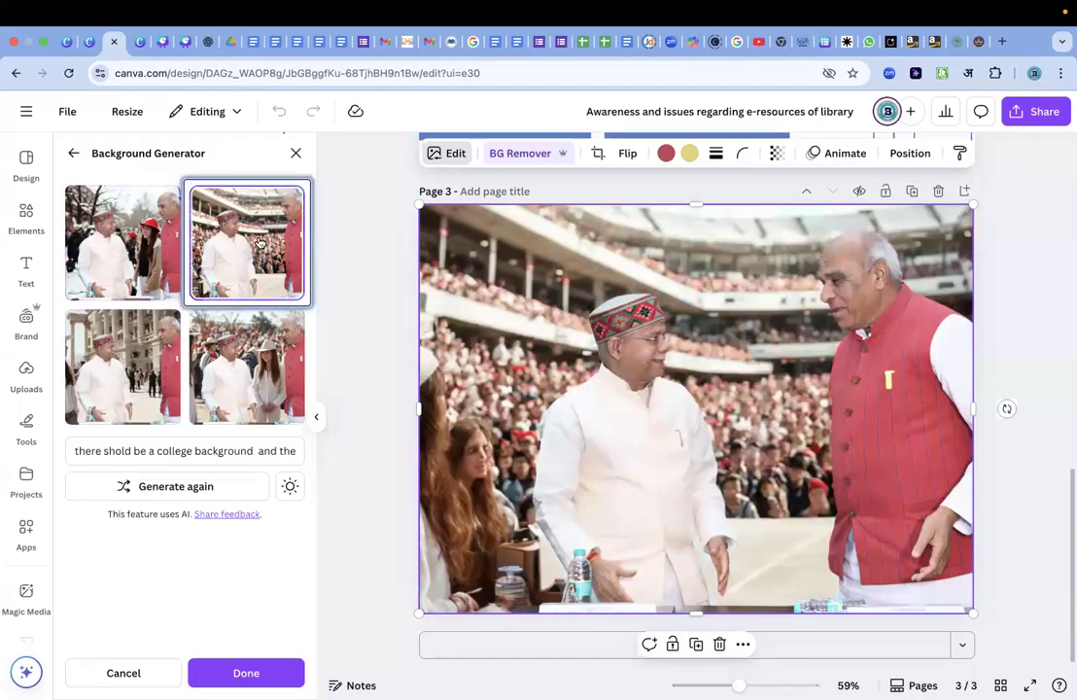
left_click(235, 348)
left_click(127, 326)
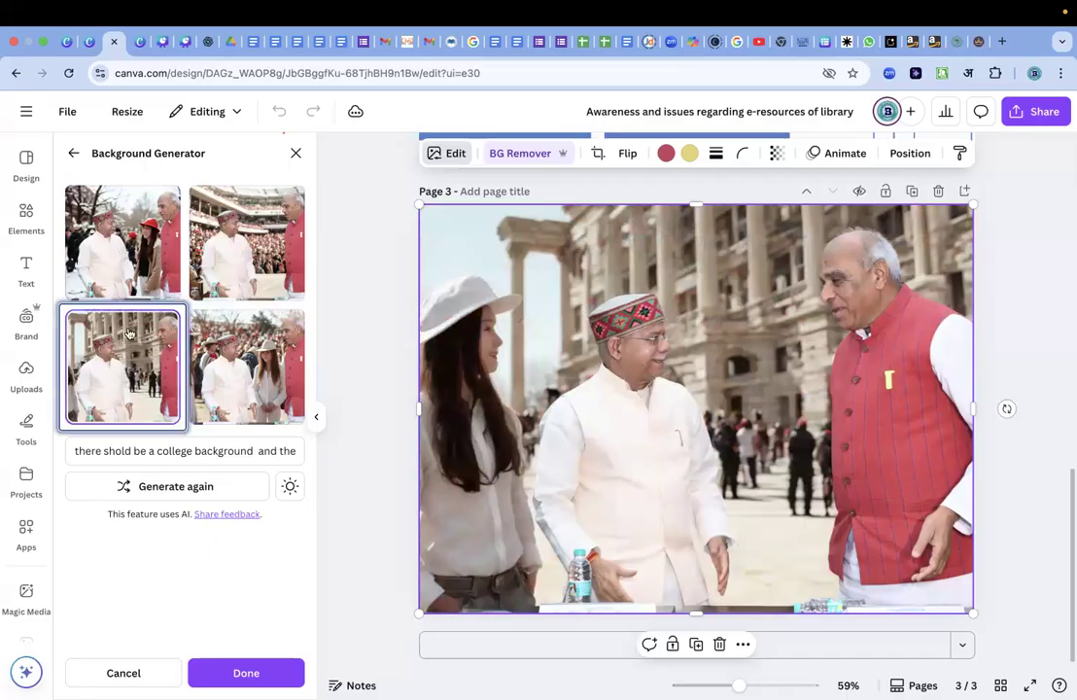
left_click(123, 278)
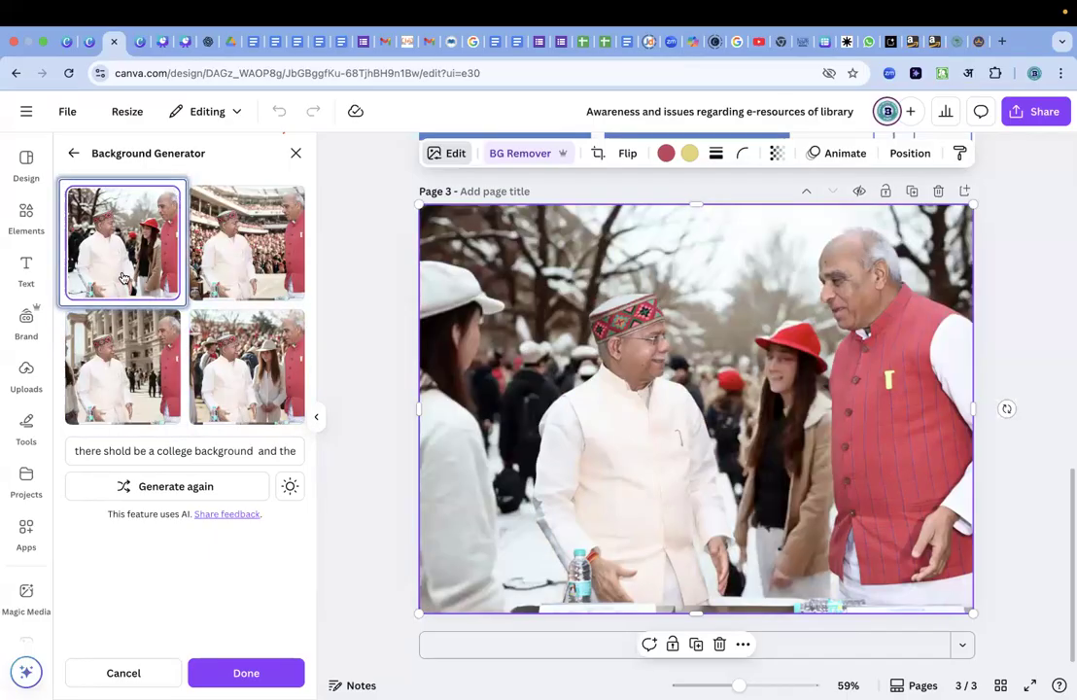
left_click(259, 238)
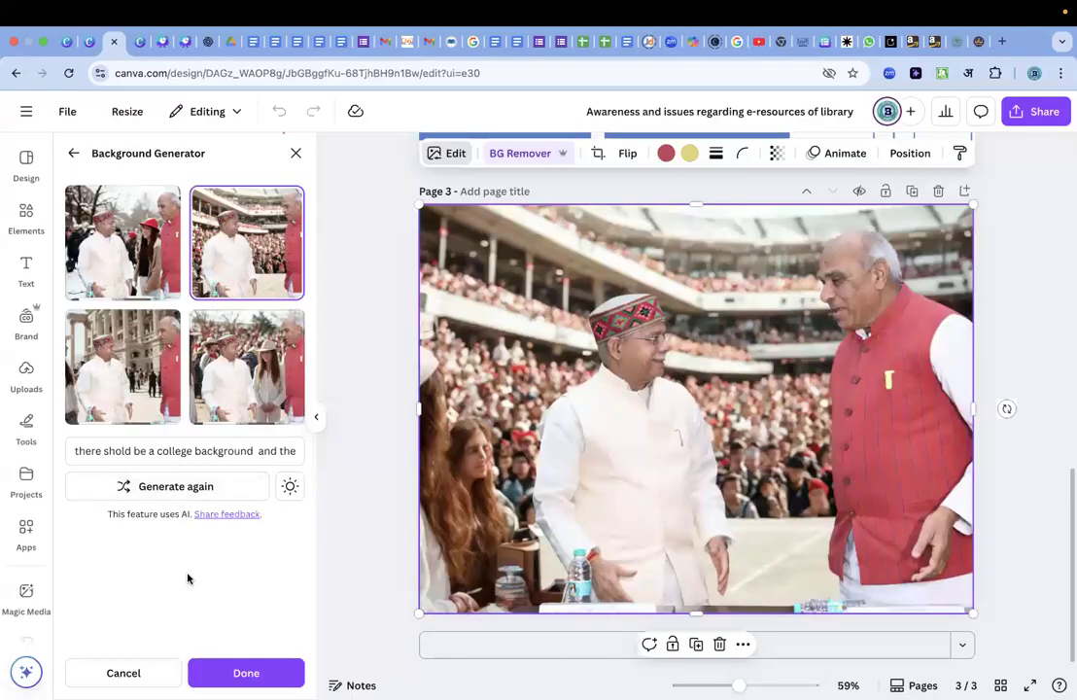
Replace the background prompt with "Bachgound should be anccient age" and generate new versions of the photo.
left_click(182, 452)
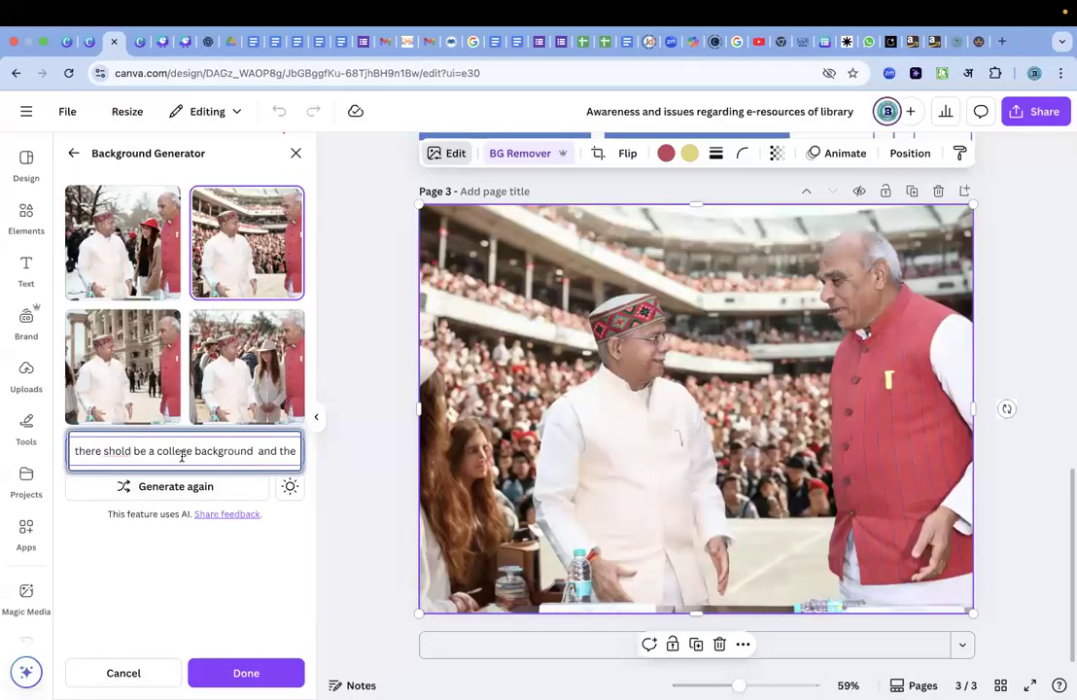
triple_click(182, 455)
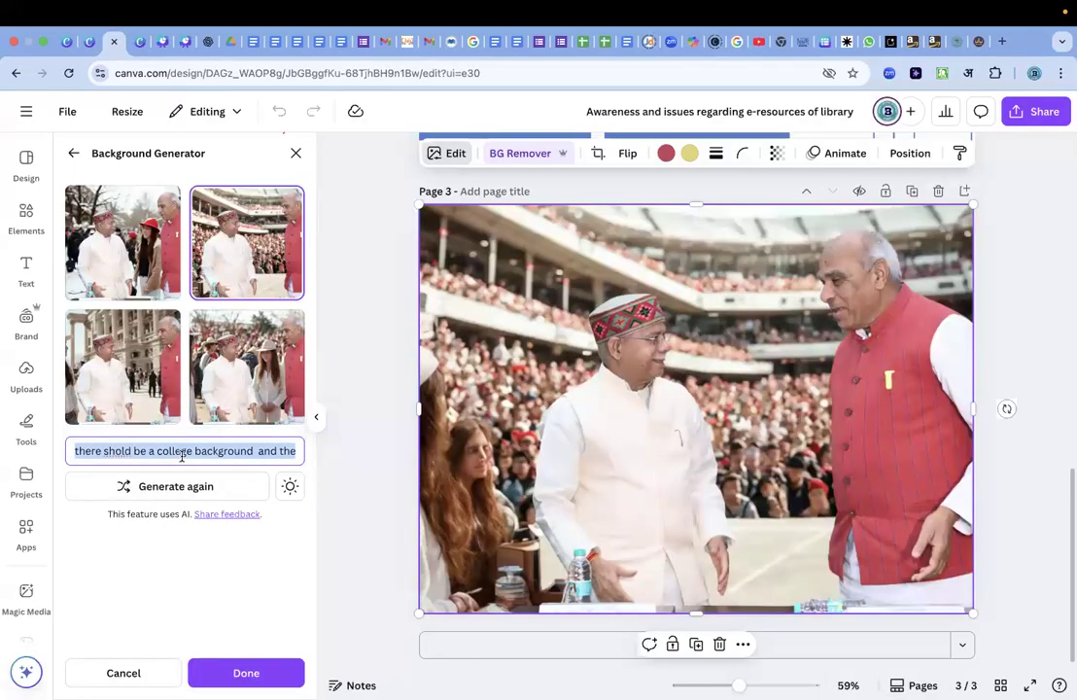
type("Bach")
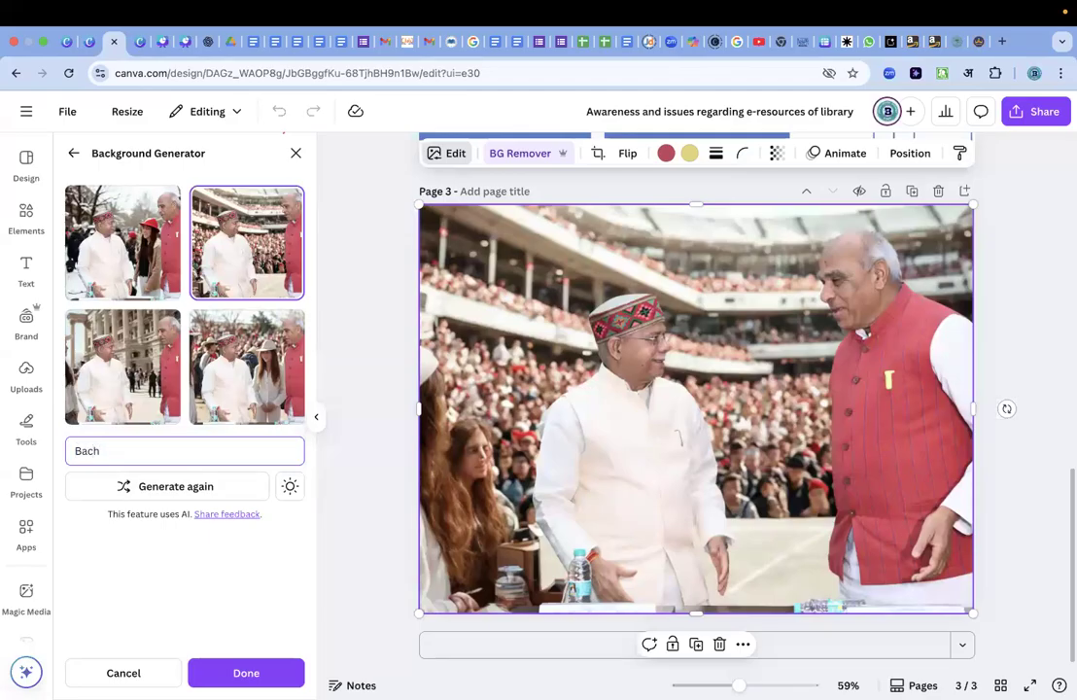
type("go")
type("und s")
type("houkd d")
key("BackSpace")
key("BackSpace")
type("hould be qan")
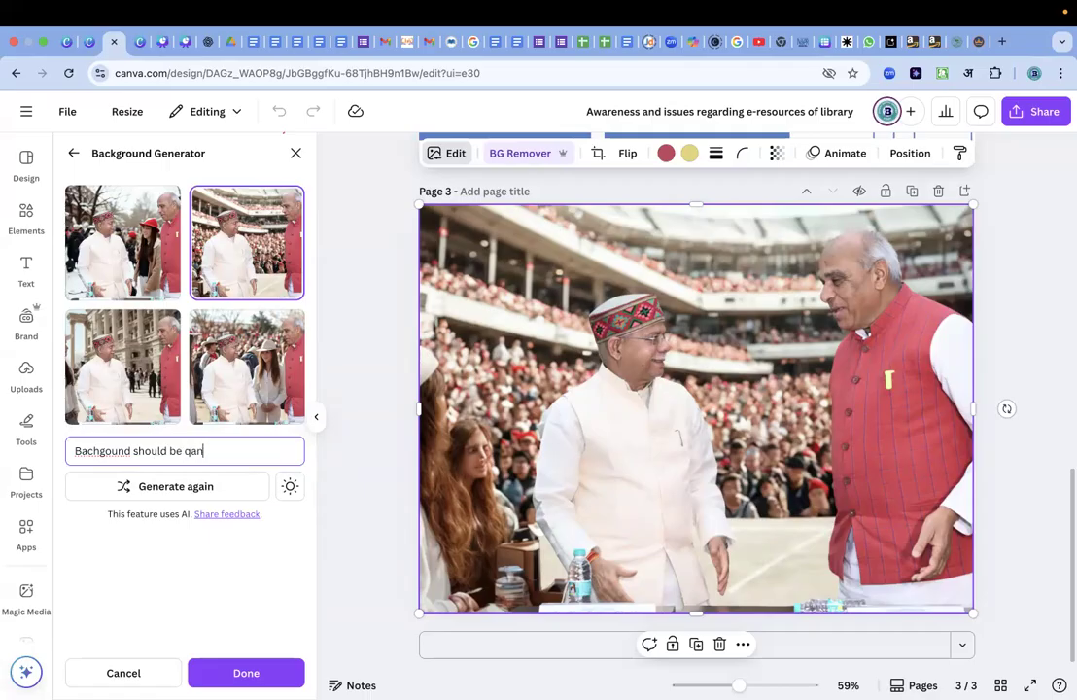
key("BackSpace")
key("BackSpace")
type("anccient age")
left_click(177, 489)
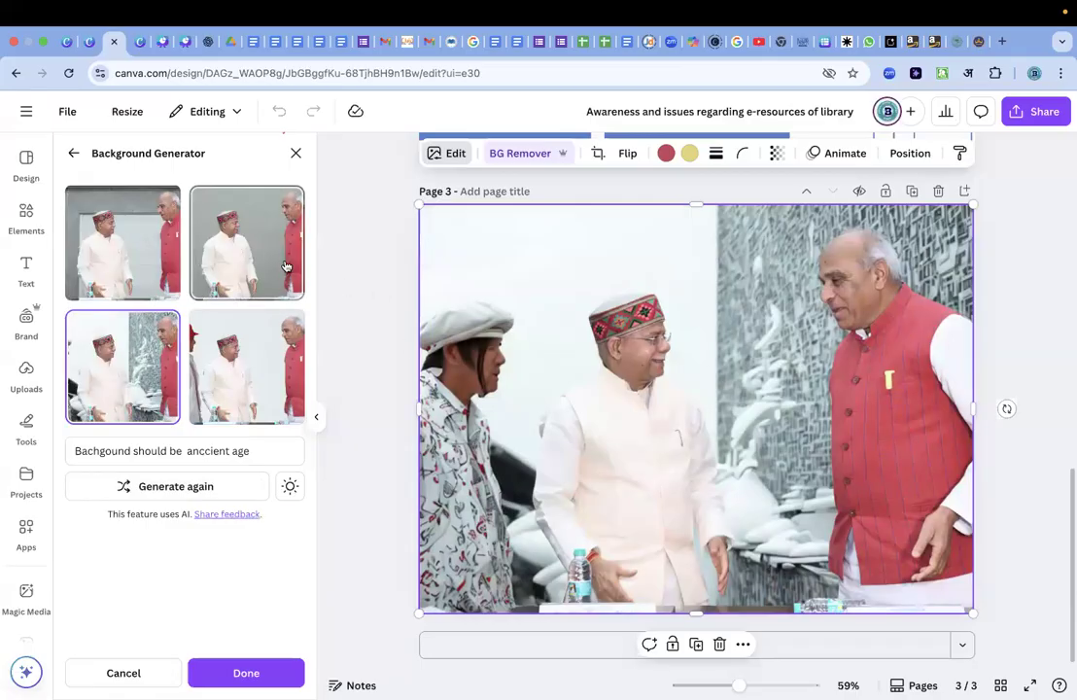
Preview the four generated ancient-age backgrounds on the photo, ending with the grey panelled wall version.
left_click(252, 390)
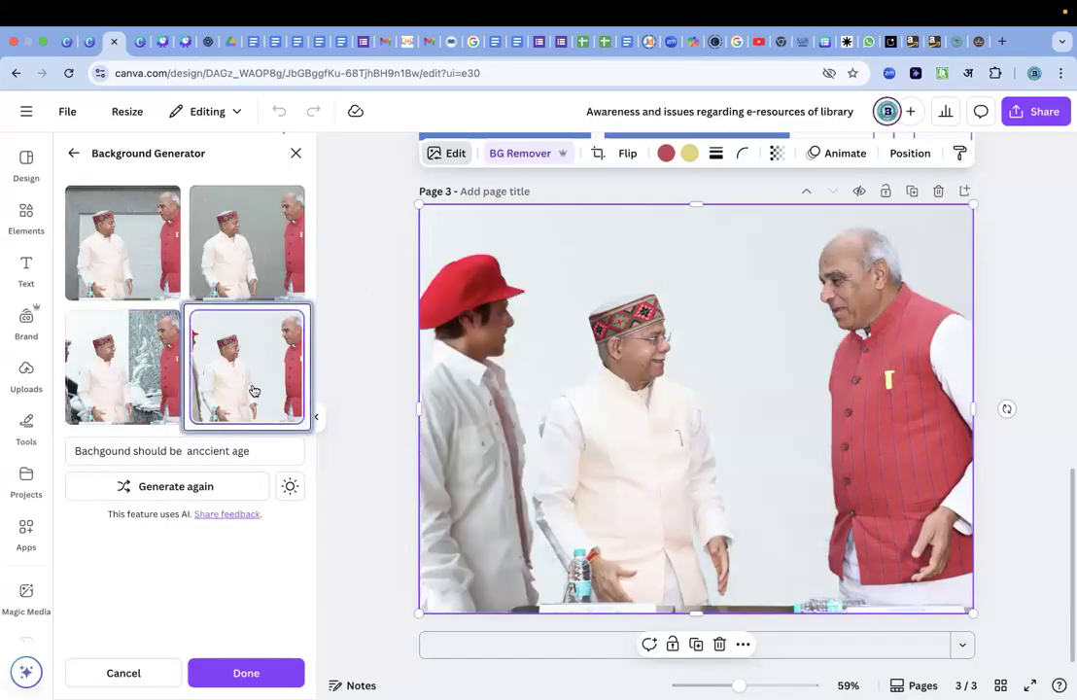
left_click(130, 321)
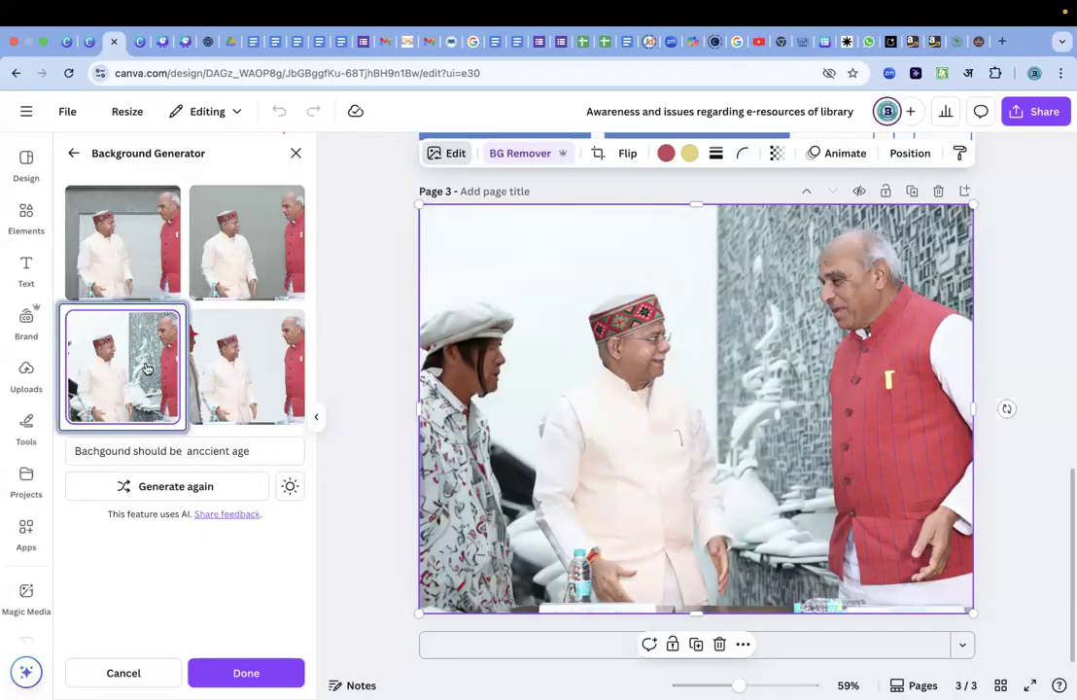
left_click(238, 269)
left_click(137, 271)
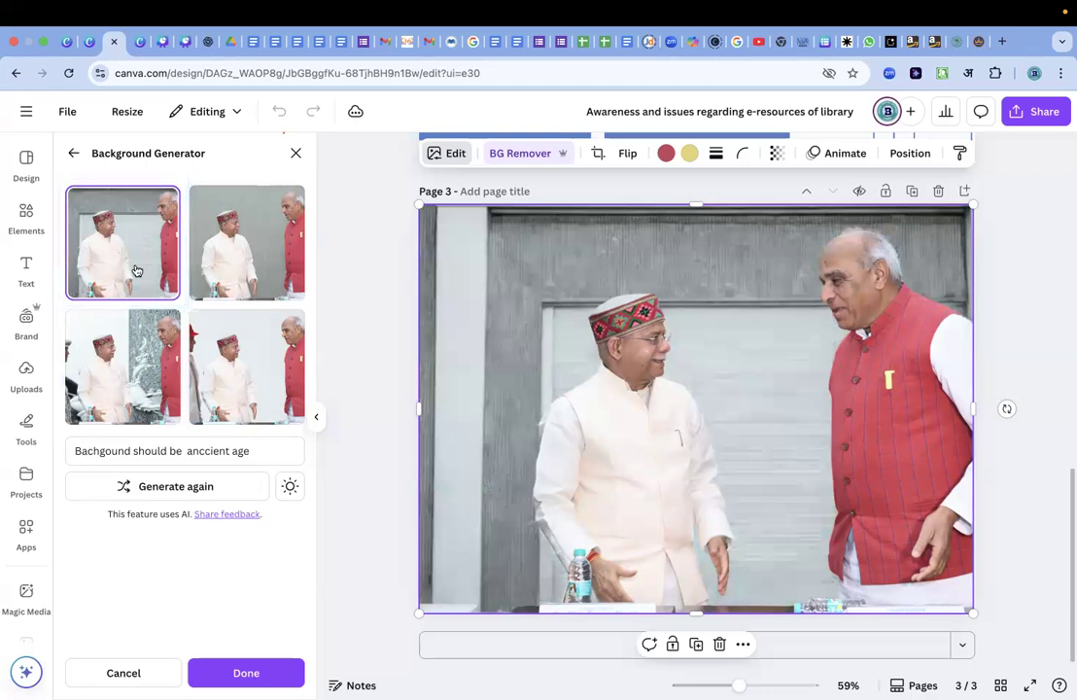
Change the background prompt to "there should be ancient time people" and generate new versions of the photo.
left_click(219, 453)
triple_click(265, 459)
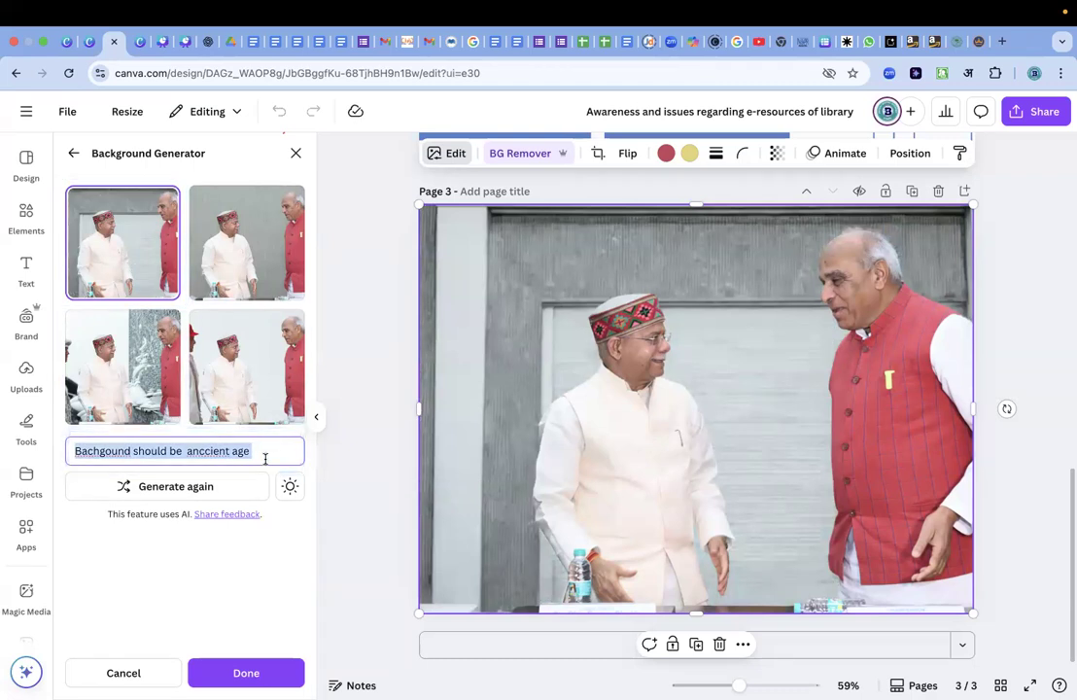
type("bac")
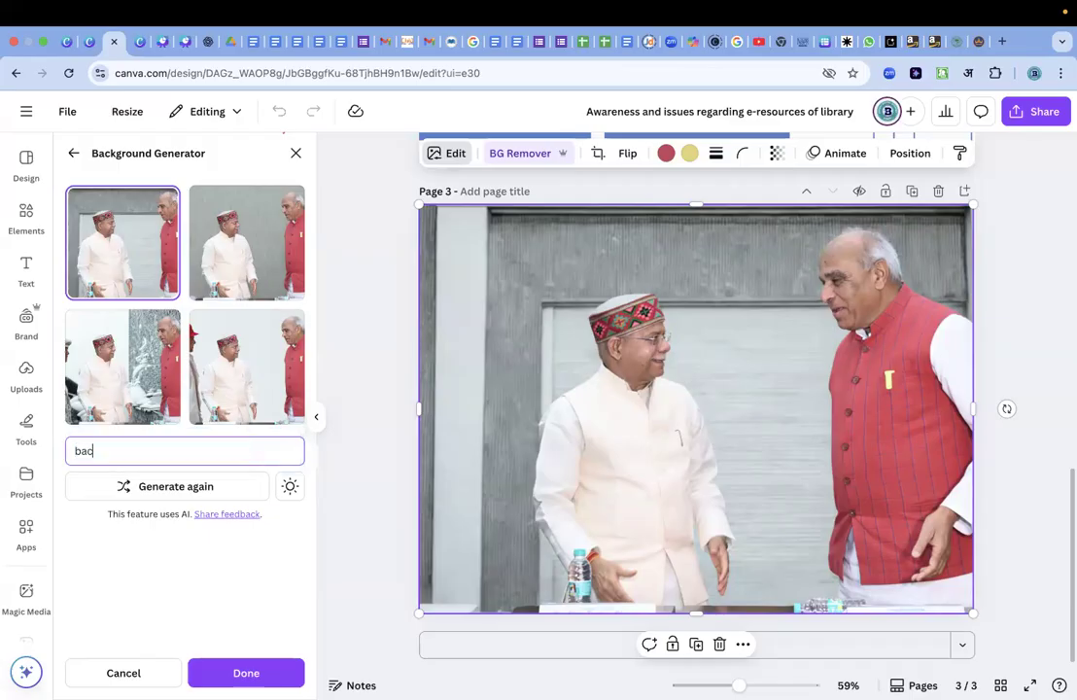
type("kground")
key("BackSpace")
key("BackSpace")
key("BackSpace")
key("BackSpace")
key("BackSpace")
key("BackSpace")
key("BackSpace")
key("BackSpace")
key("BackSpace")
key("BackSpace")
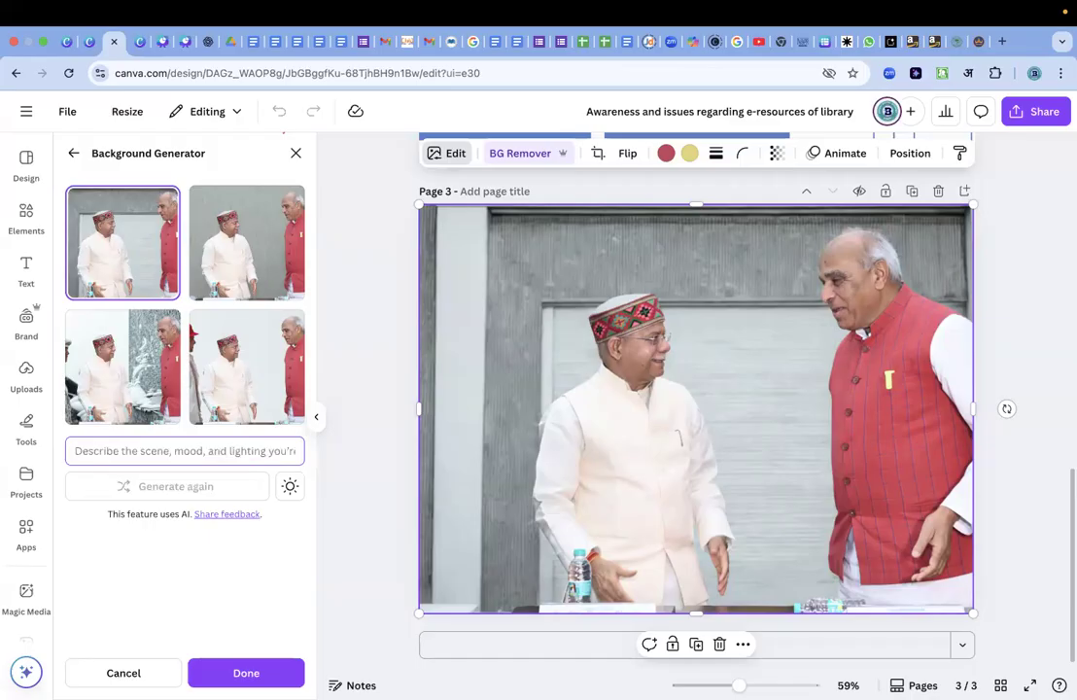
type("there sholsd be")
key("BackSpace")
key("BackSpace")
key("BackSpace")
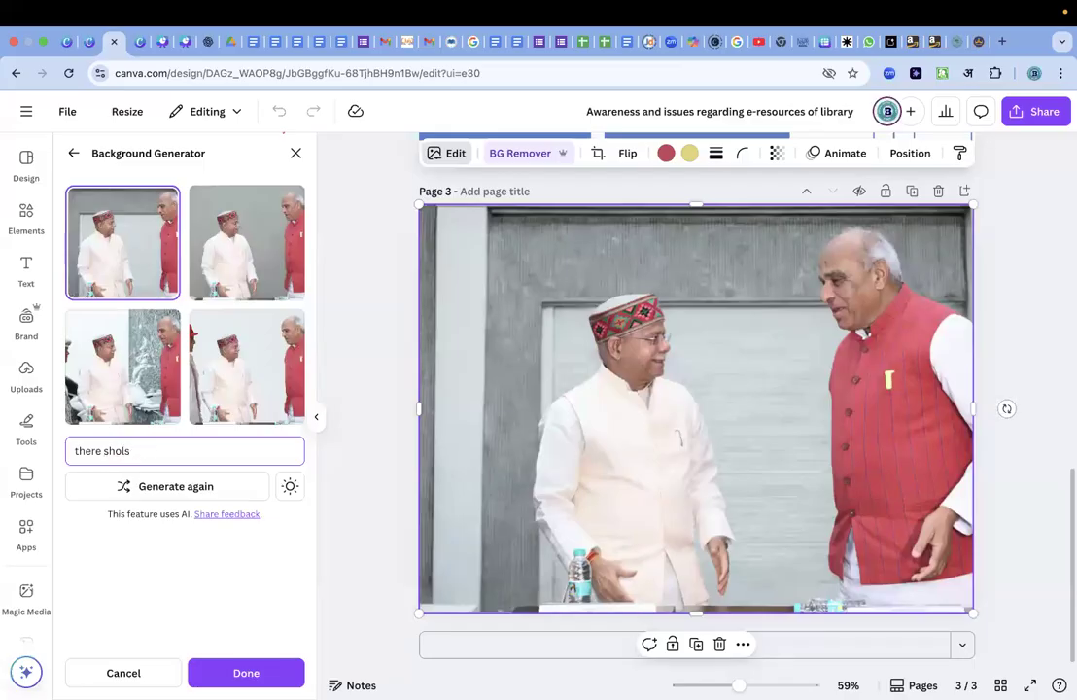
type("uld be")
type("an")
type("anc")
type("ient")
type(" time")
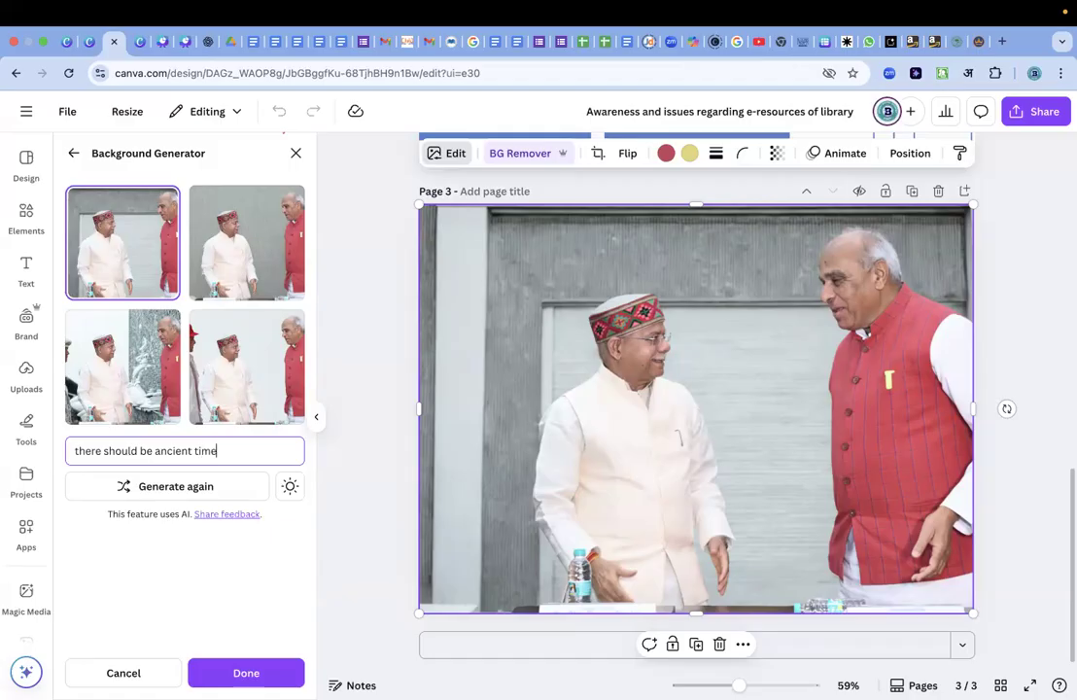
type(" people with")
key("BackSpace")
key("BackSpace")
key("BackSpace")
key("BackSpace")
left_click(182, 487)
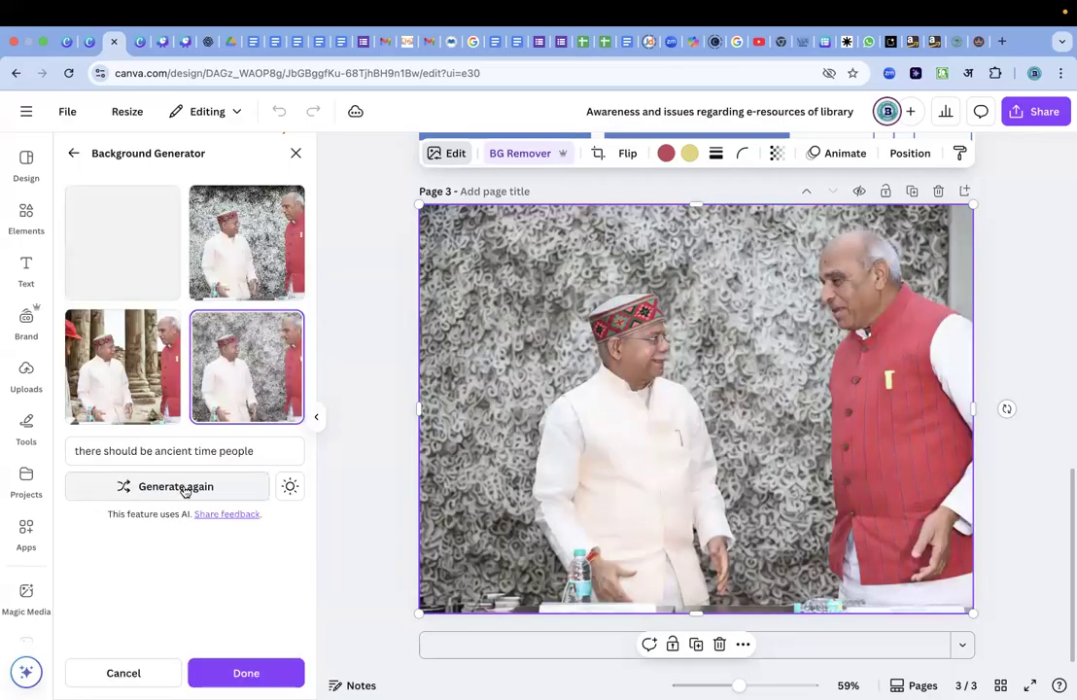
Compare the four new backgrounds, keep the fourth one with the grey curled-texture wall, and close the Background Generator.
left_click(144, 344)
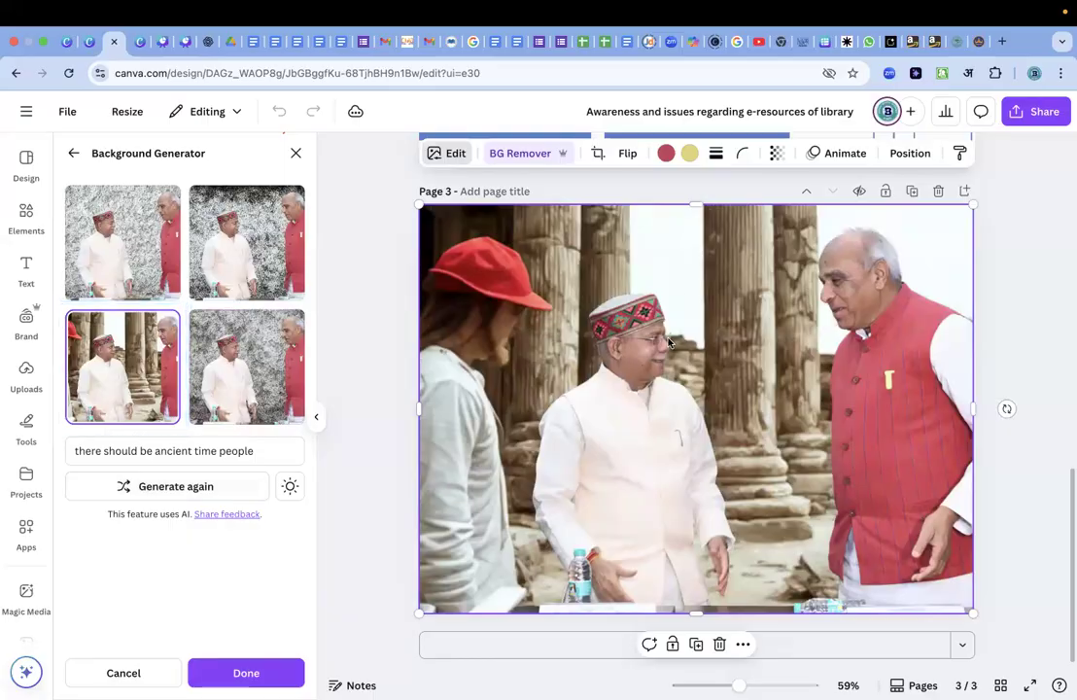
left_click(145, 238)
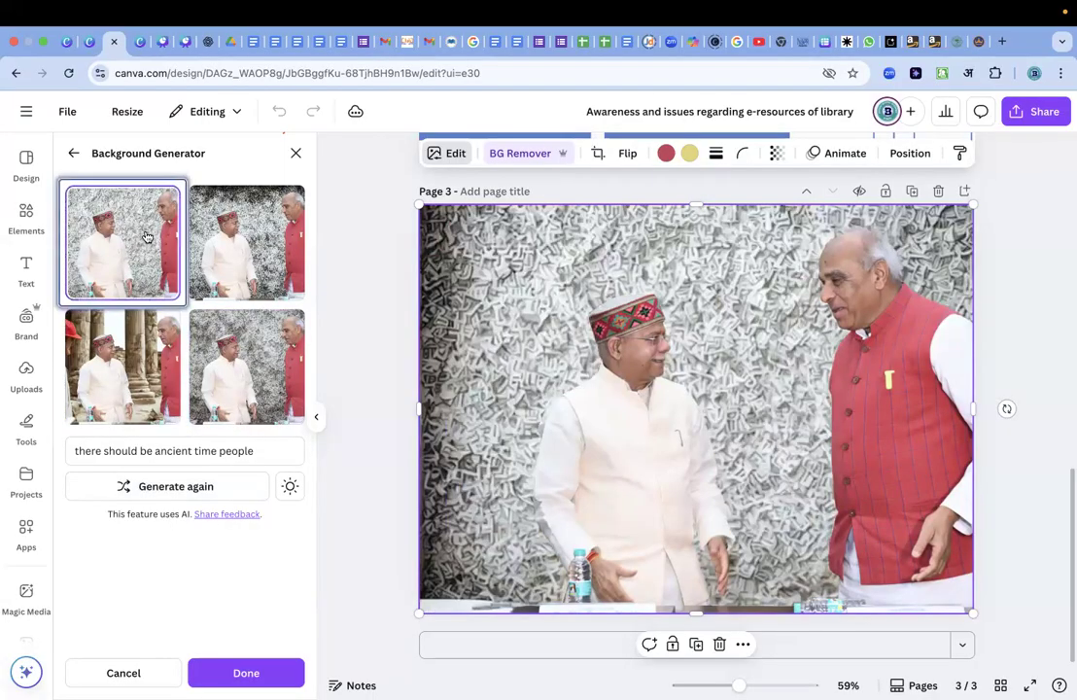
left_click(268, 237)
left_click(257, 354)
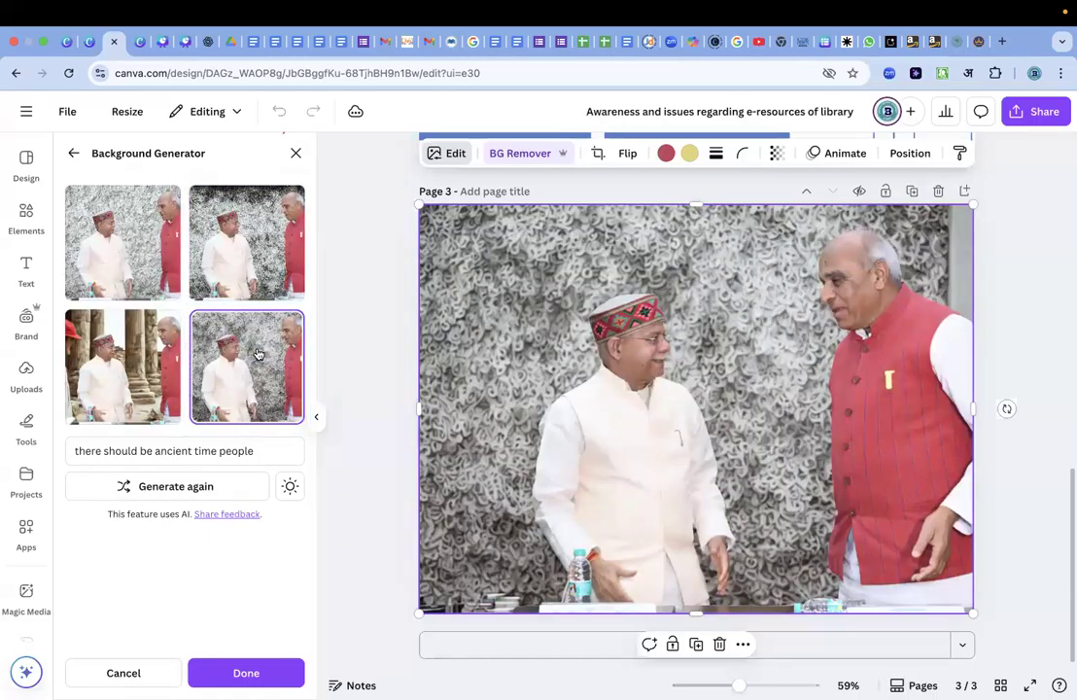
left_click(298, 155)
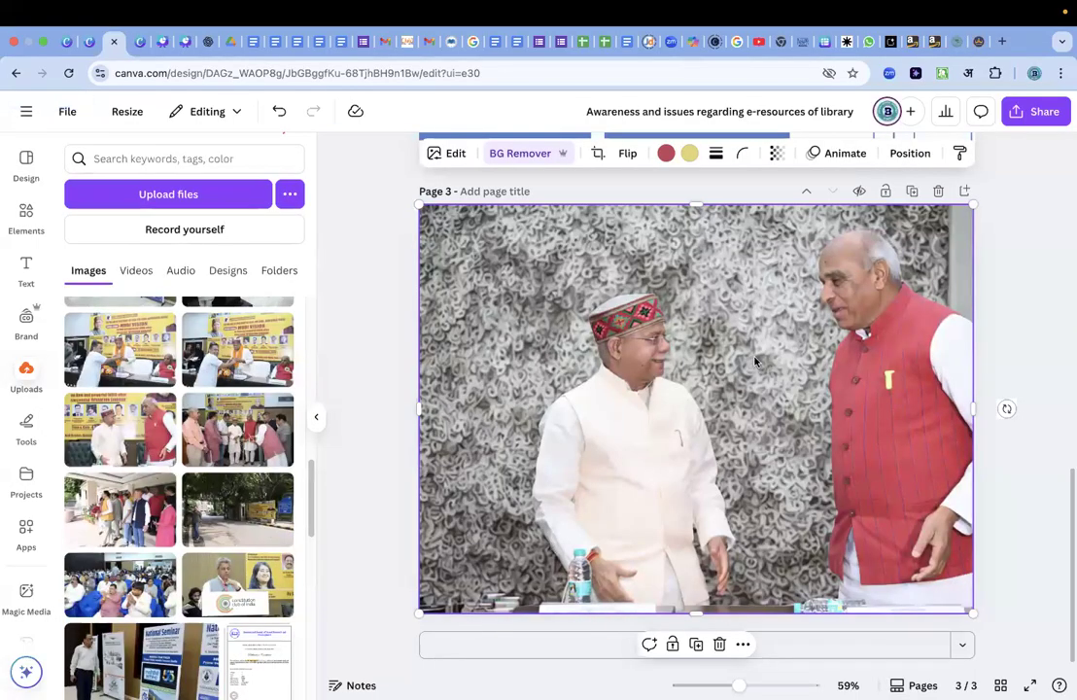
Use Magic Eraser to select the man in the patterned cap and cream vest and erase him from the photo.
left_click(444, 155)
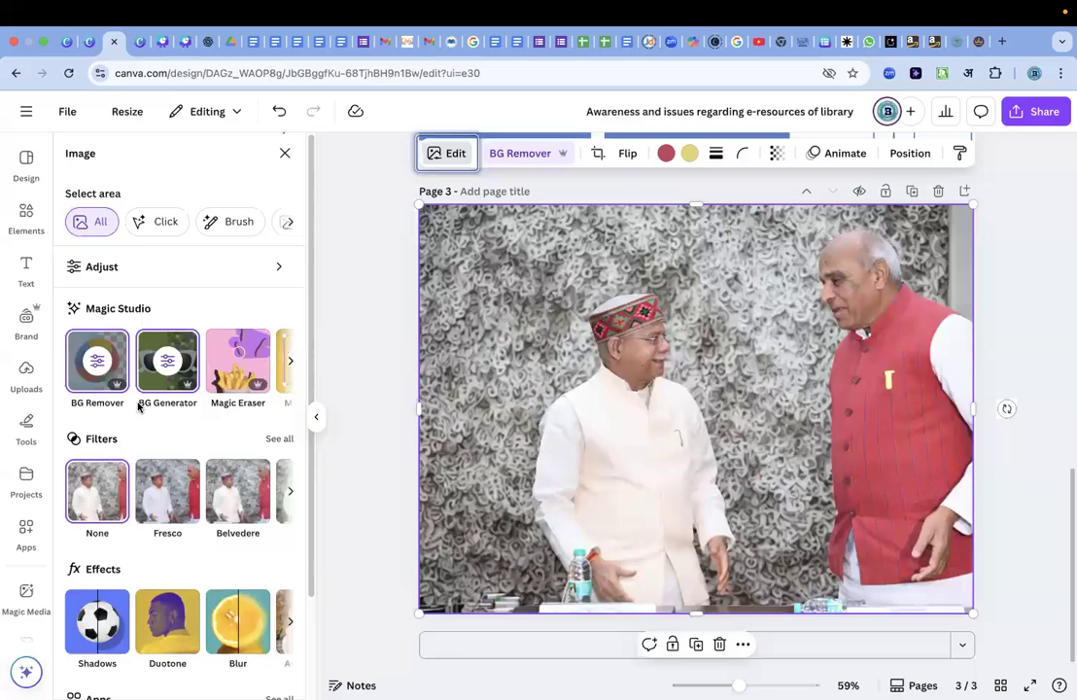
scroll(226, 387, "right", 2)
left_click(193, 377)
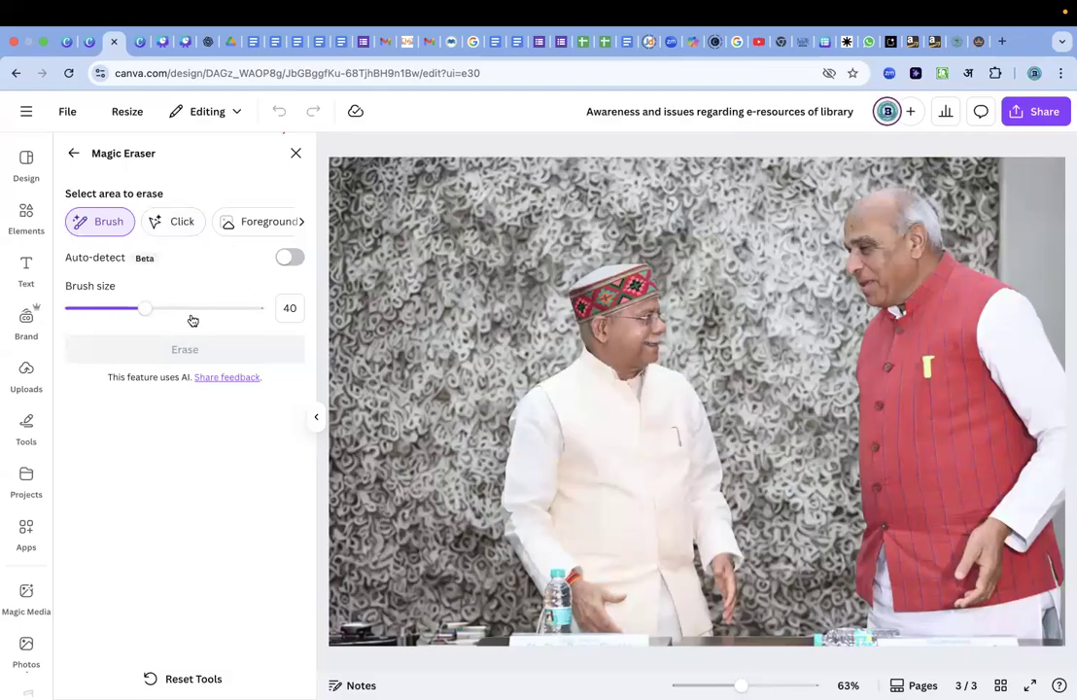
left_click(182, 222)
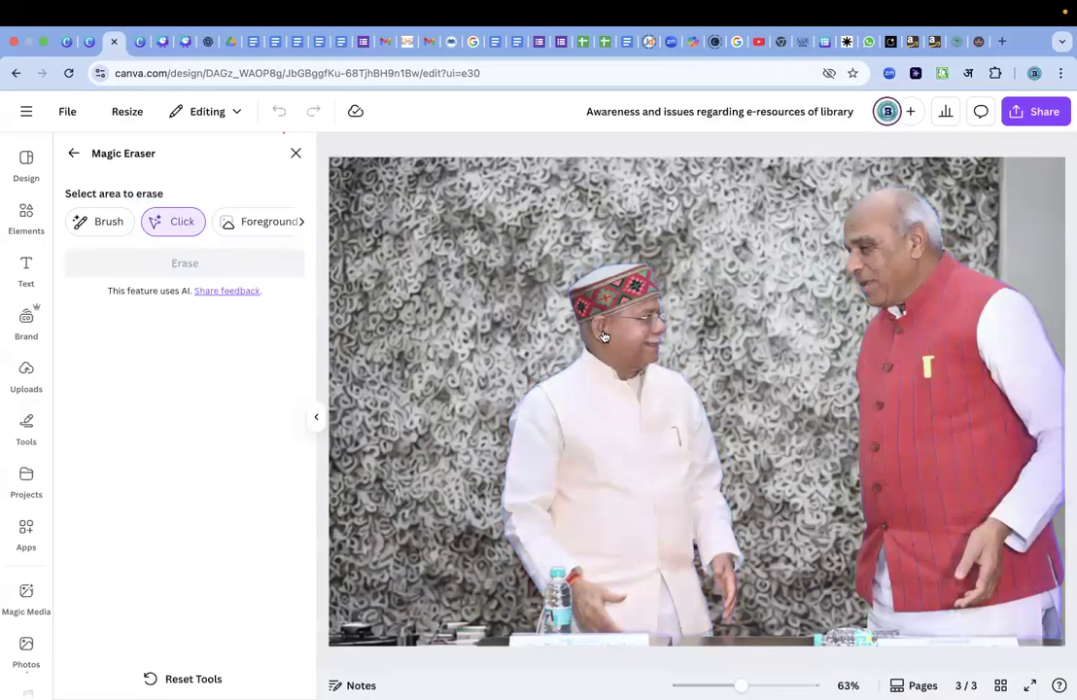
left_click(620, 337)
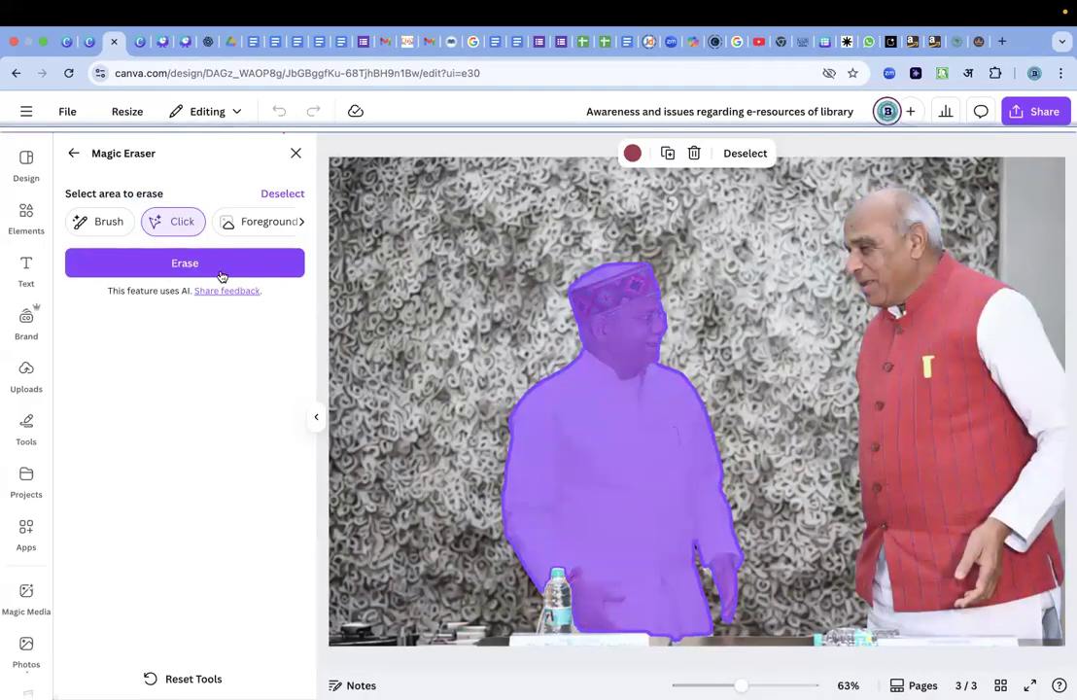
left_click(179, 264)
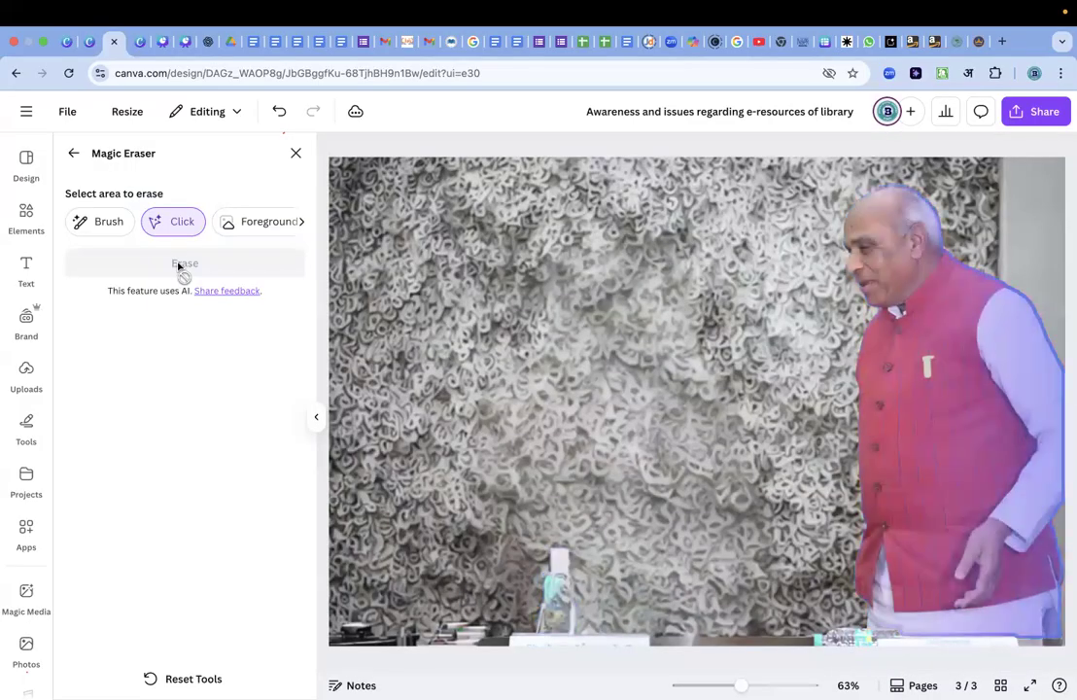
Brush over and erase the table strip with the bottle, and erase the man in the red vest with the Foreground selection.
left_click(113, 223)
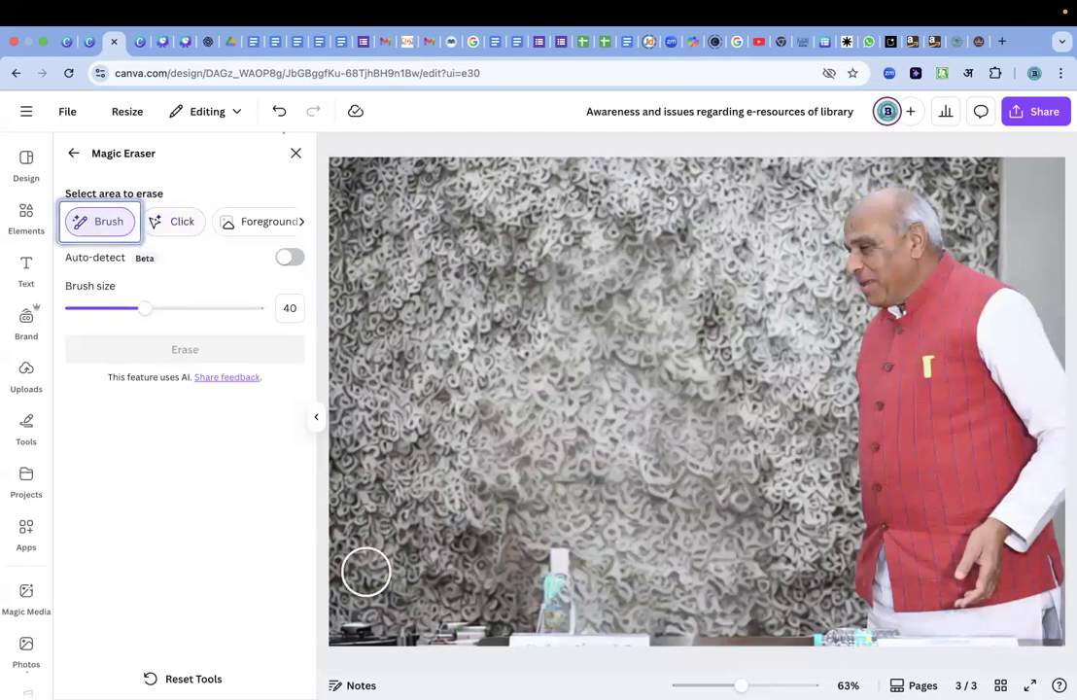
mouse_move(350, 622)
left_mouse_down()
mouse_move(457, 630)
mouse_move(565, 619)
mouse_move(558, 572)
mouse_move(575, 632)
mouse_move(817, 637)
mouse_move(1048, 622)
left_mouse_up()
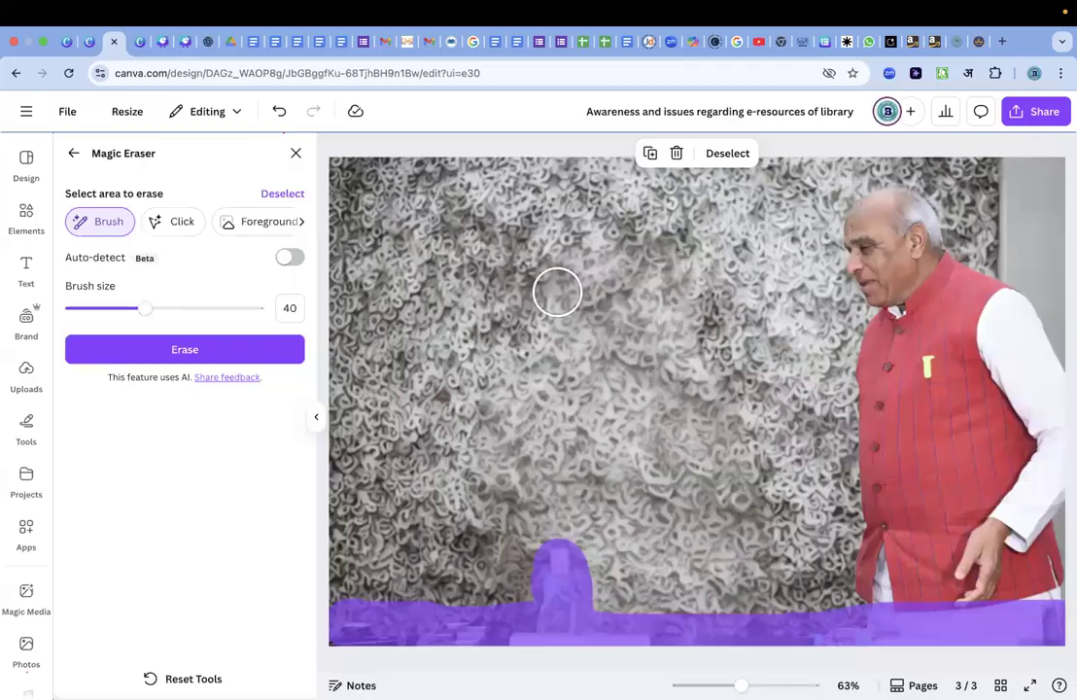
left_click(207, 349)
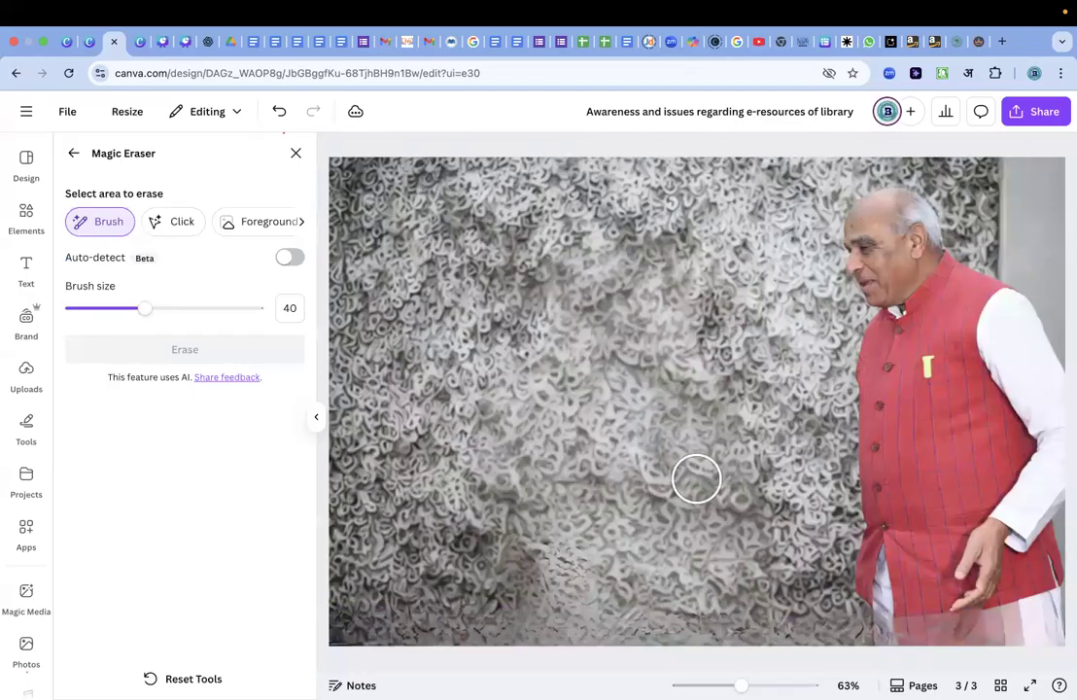
left_click(260, 222)
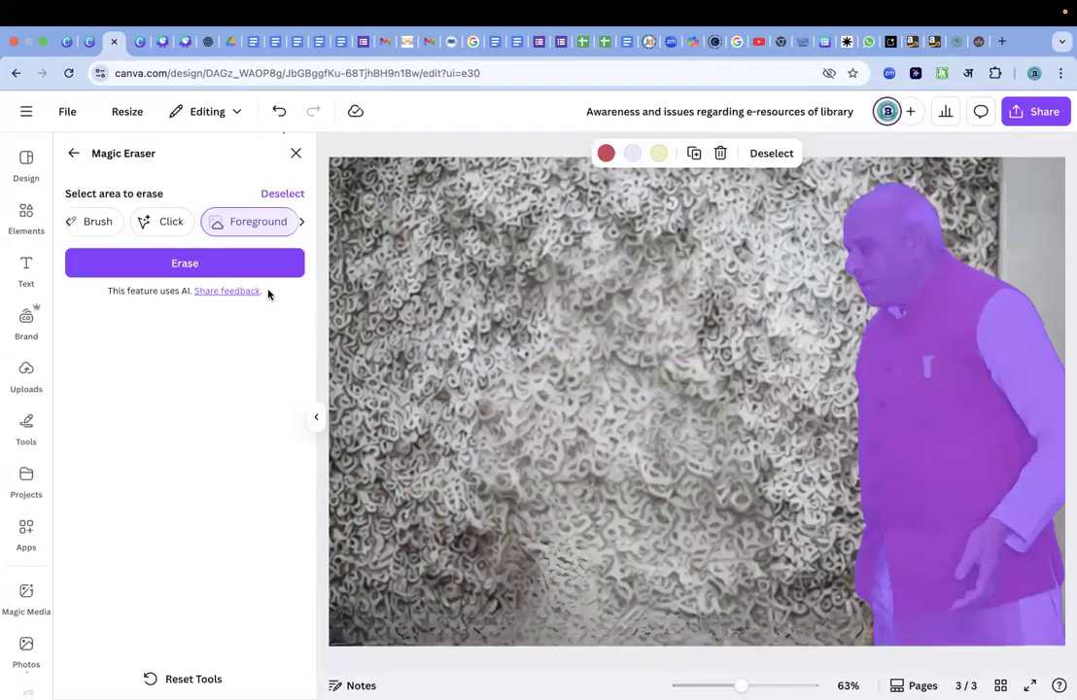
left_click(184, 263)
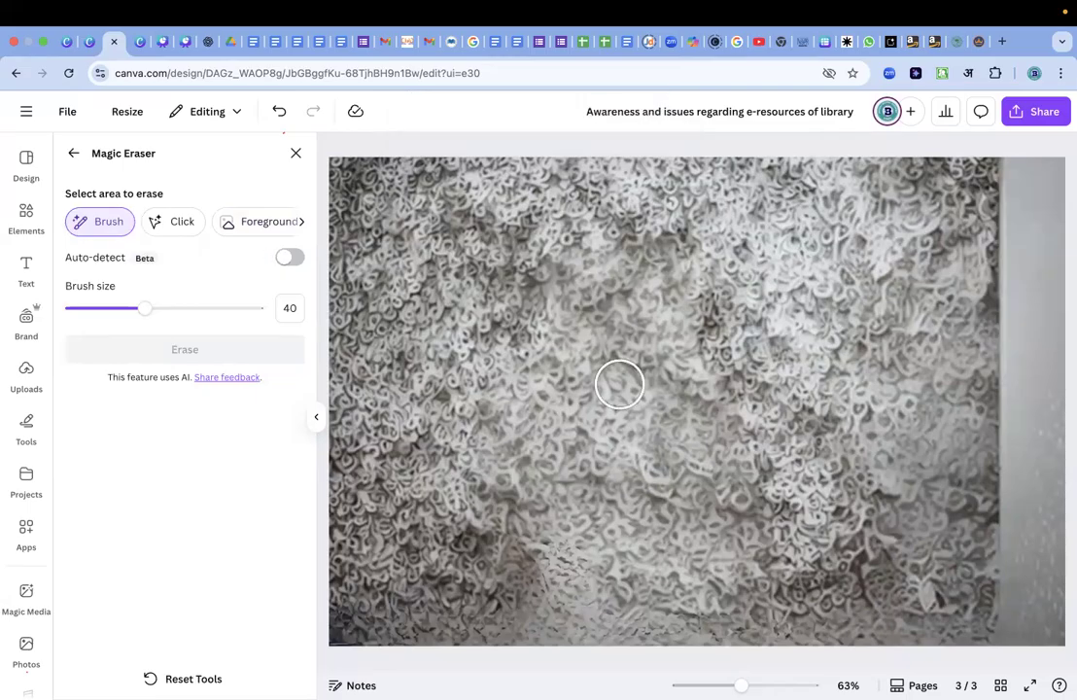
Undo all Magic Eraser removals on the photo and close Magic Eraser.
key("super+z")
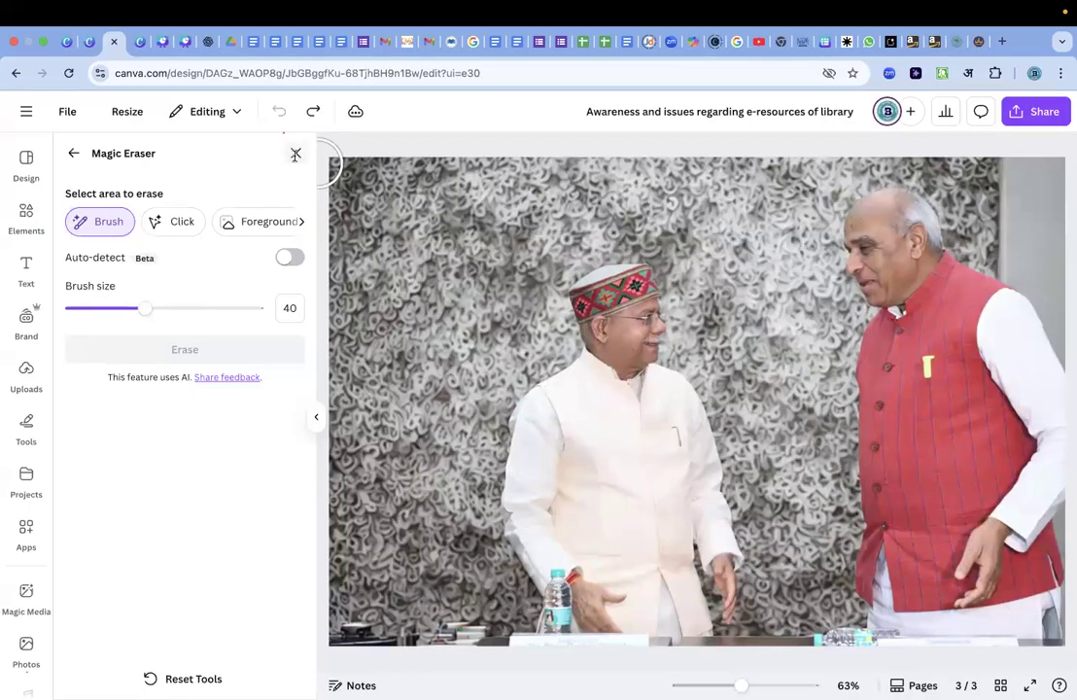
left_click(295, 154)
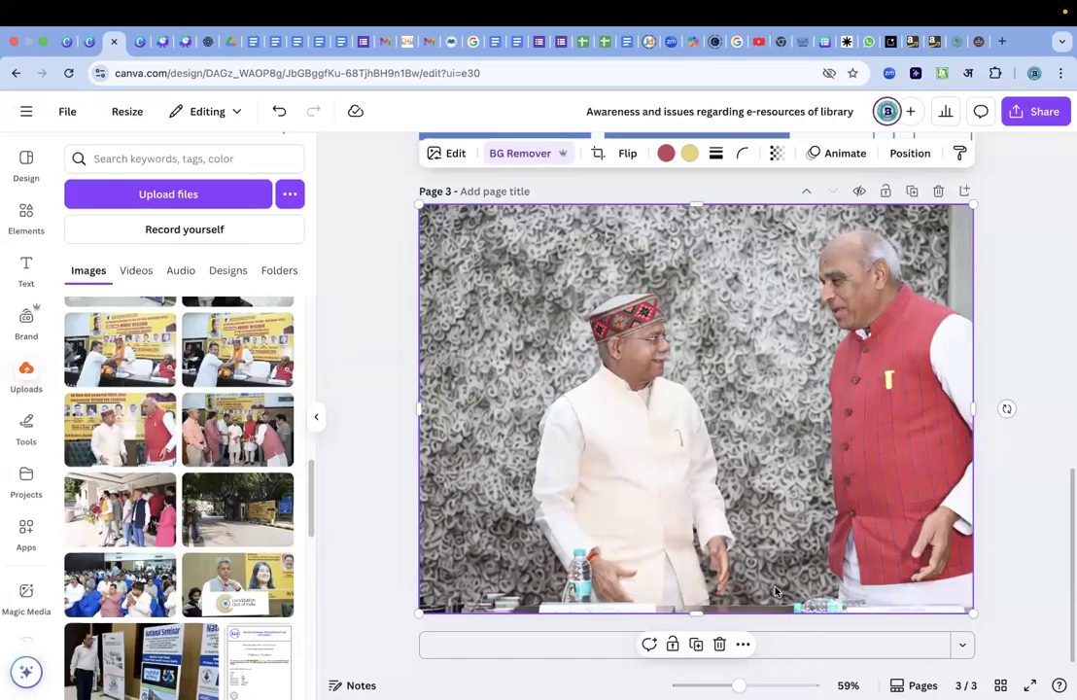
Add a fourth page, insert the uploaded seminar photo of a man being garlanded, and align it with the page's upper-left corner.
left_click(783, 644)
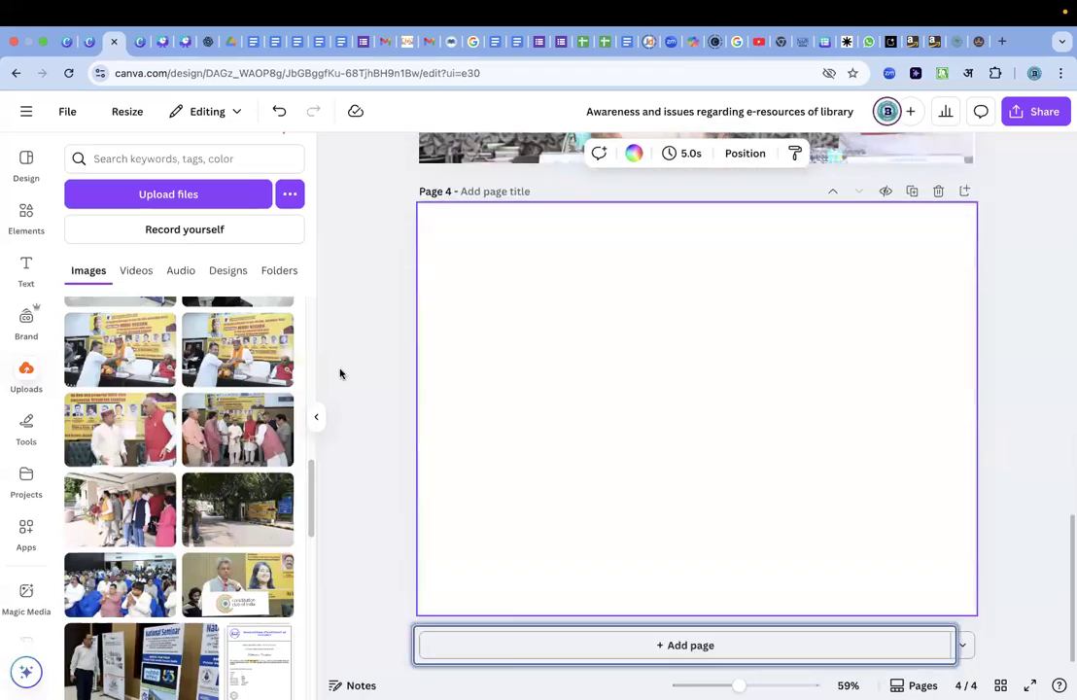
scroll(263, 528, "down", 2)
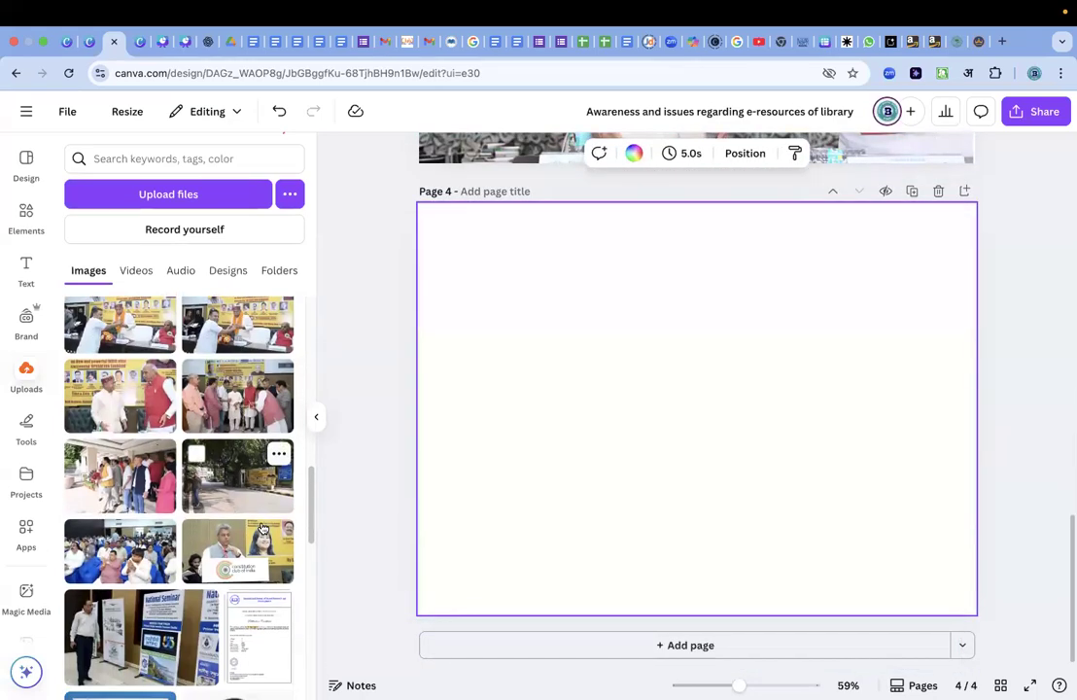
scroll(263, 528, "down", 2)
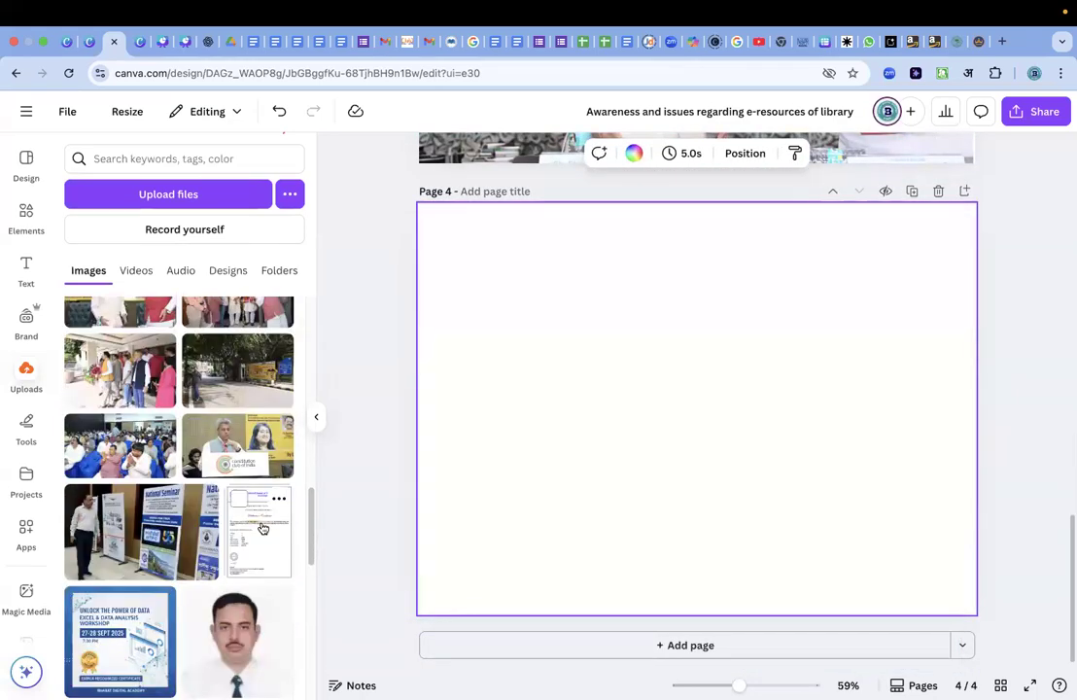
scroll(263, 528, "up", 1)
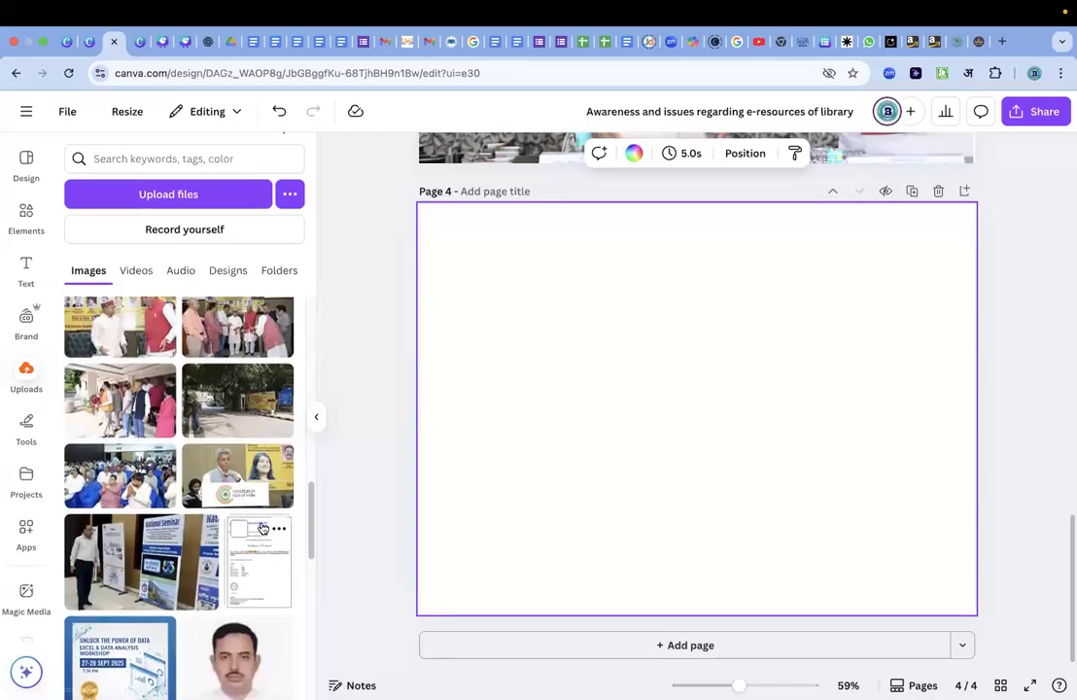
scroll(262, 527, "up", 1)
scroll(262, 528, "up", 3)
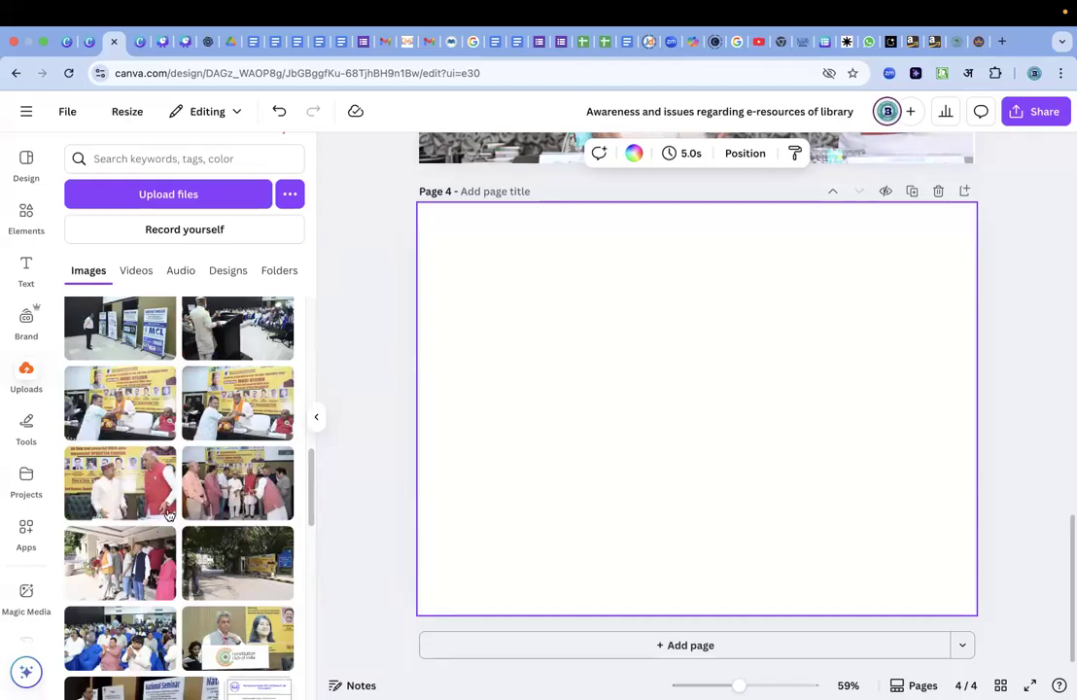
left_click(136, 393)
left_click_drag(595, 394, 526, 327)
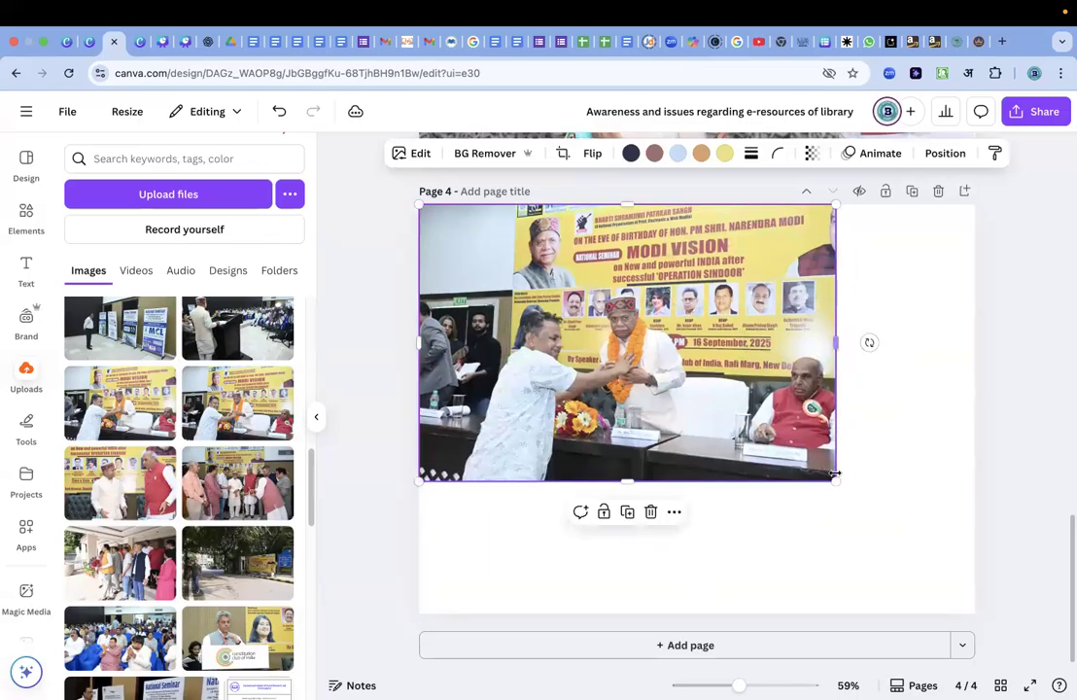
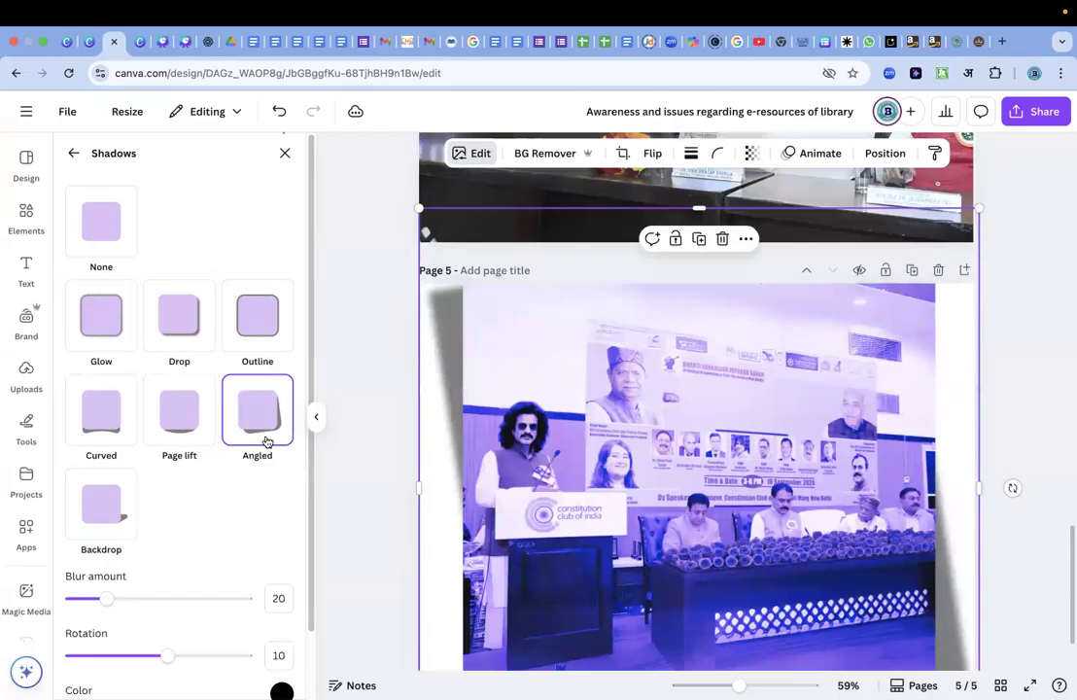
Try the Page lift and Curved shadows on the page 5 podium photo, and apply the Backdrop shadow.
left_click(182, 424)
left_click(112, 440)
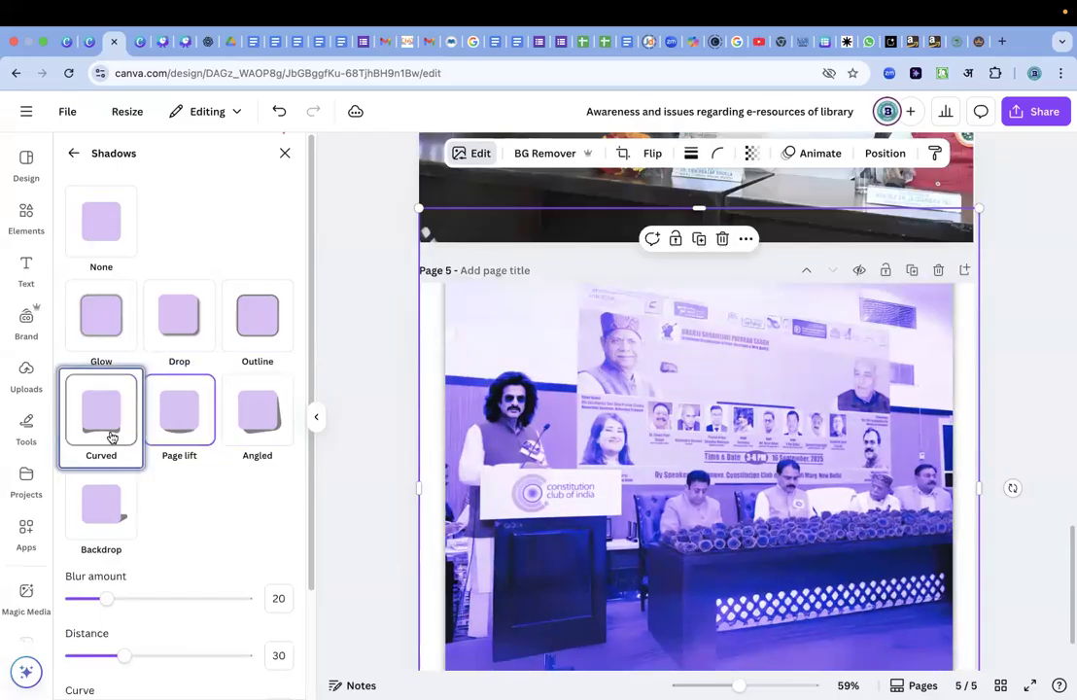
scroll(571, 515, "down", 2)
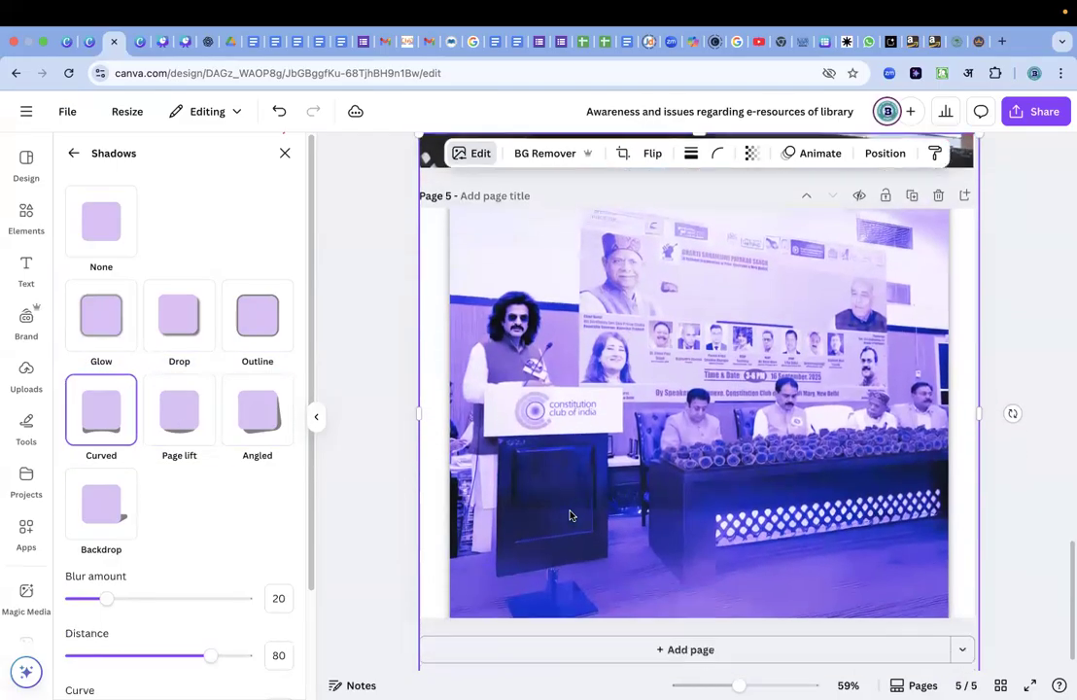
left_click(113, 507)
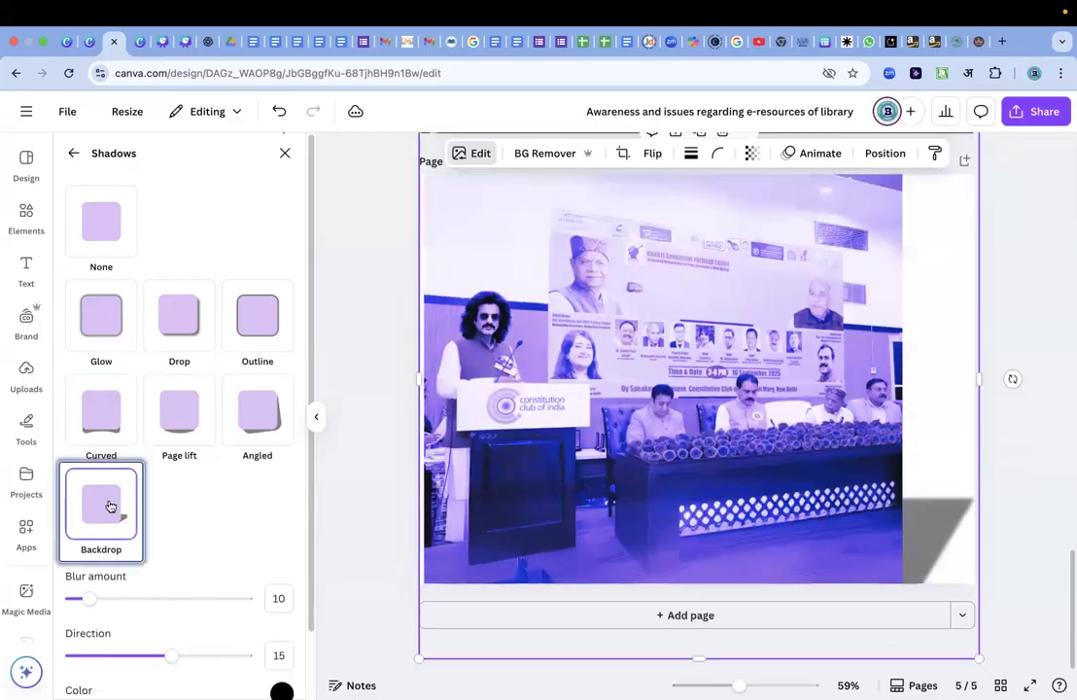
scroll(572, 363, "up", 5)
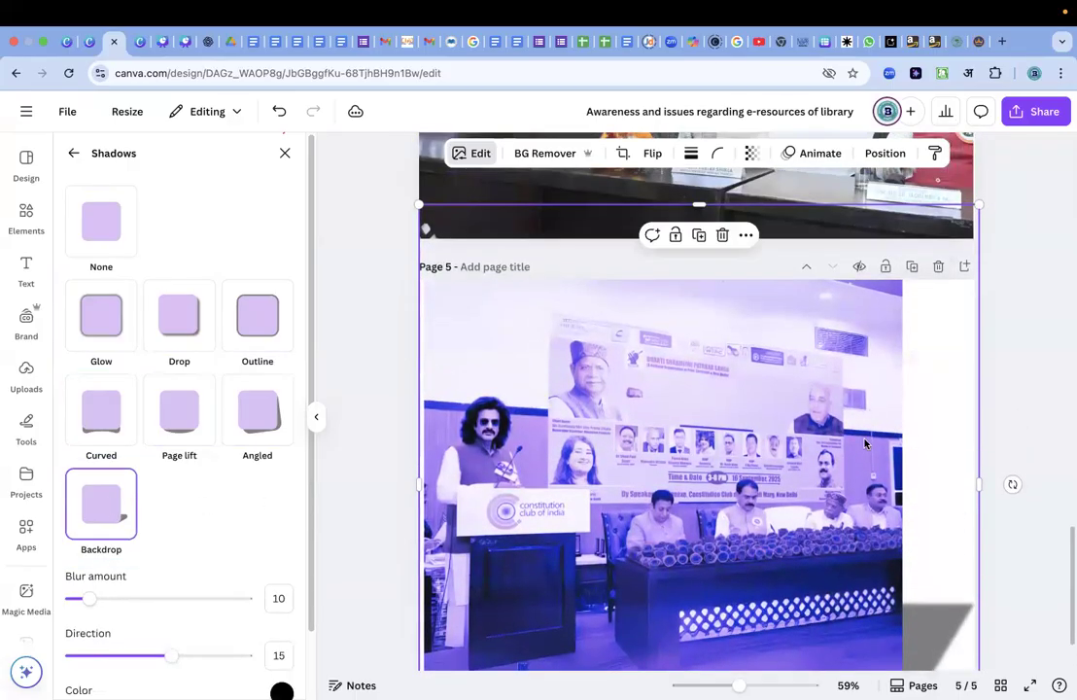
Apply the Custom Duotone effect to the garlanded man's seminar photo on page 4.
scroll(864, 443, "up", 1)
scroll(864, 444, "down", 3)
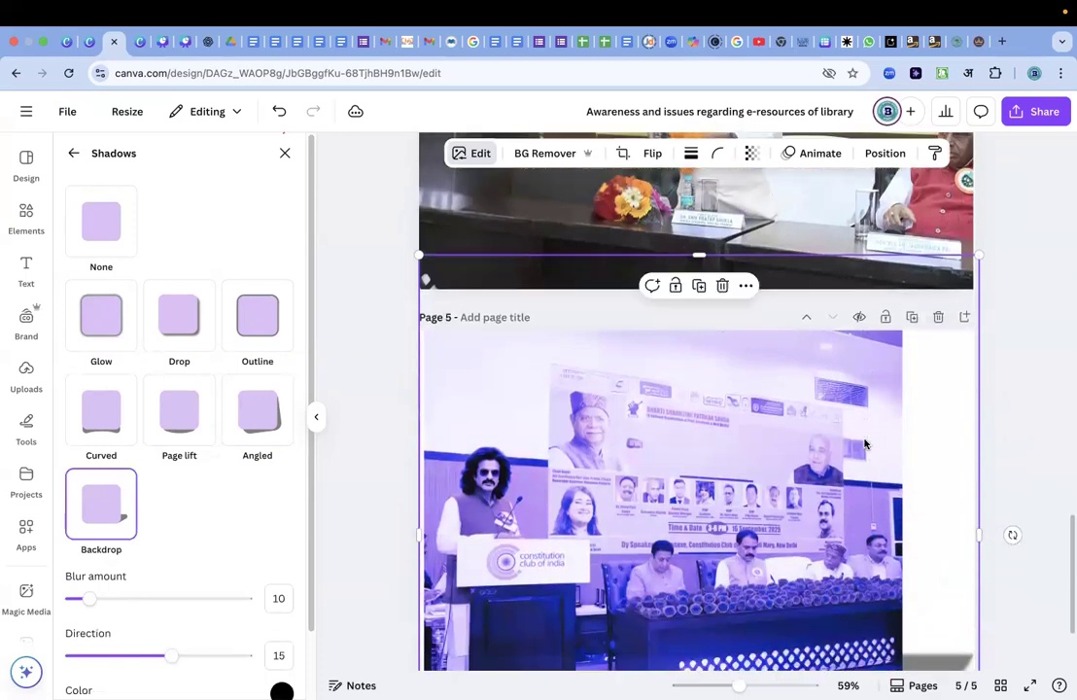
scroll(865, 444, "up", 4)
scroll(864, 443, "up", 1)
left_click(764, 405)
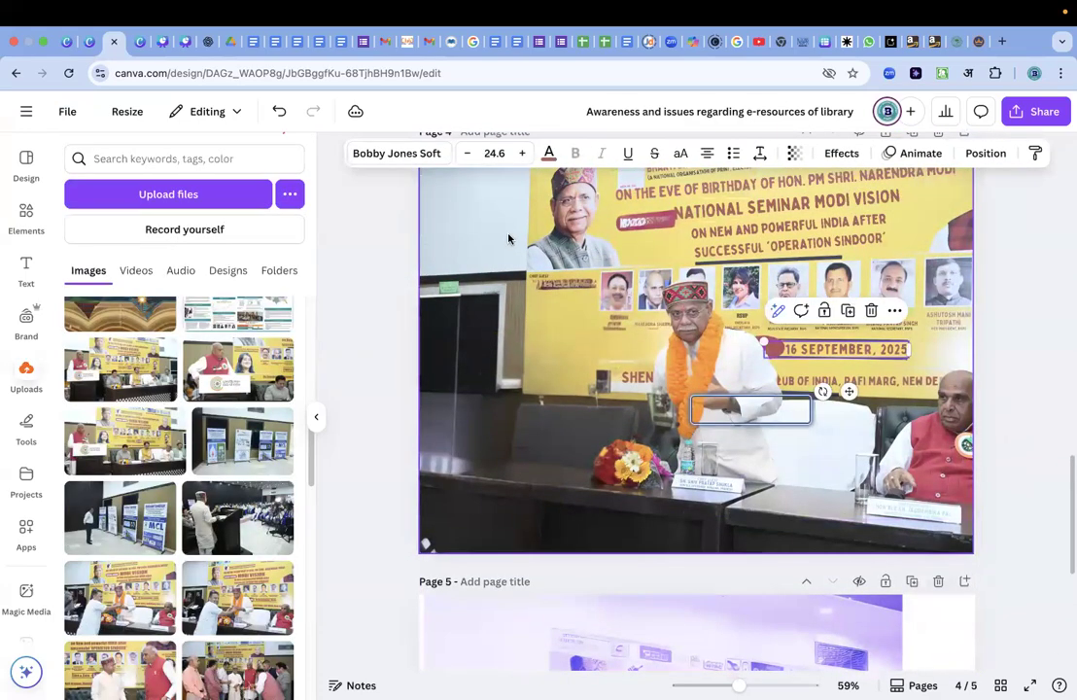
left_click(508, 235)
left_click(427, 152)
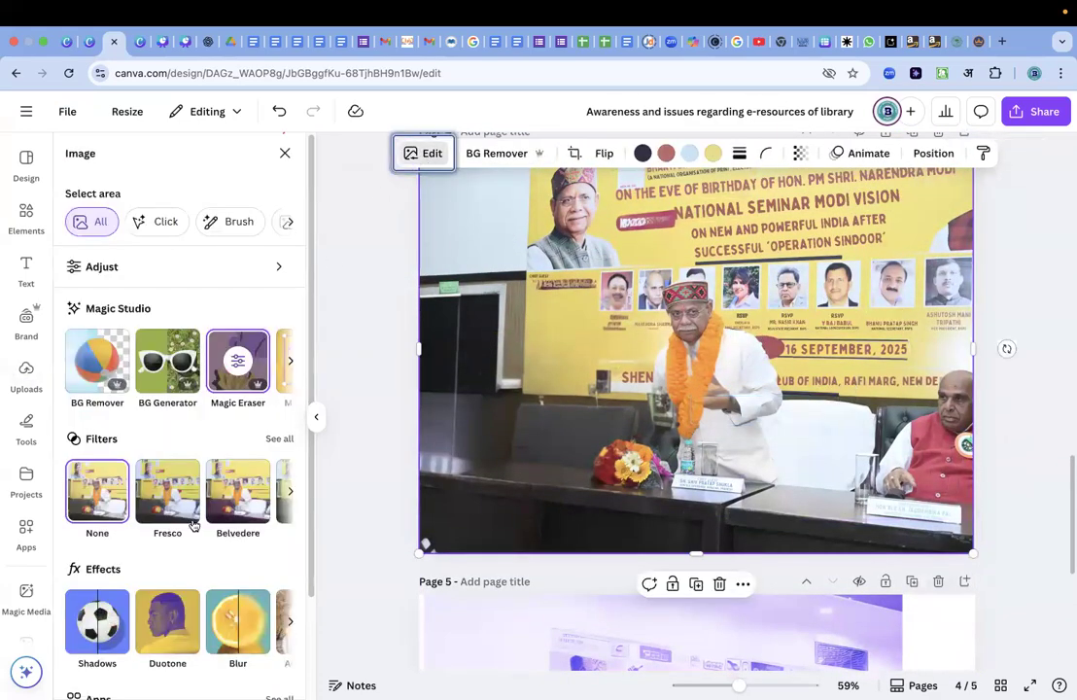
scroll(188, 529, "down", 3)
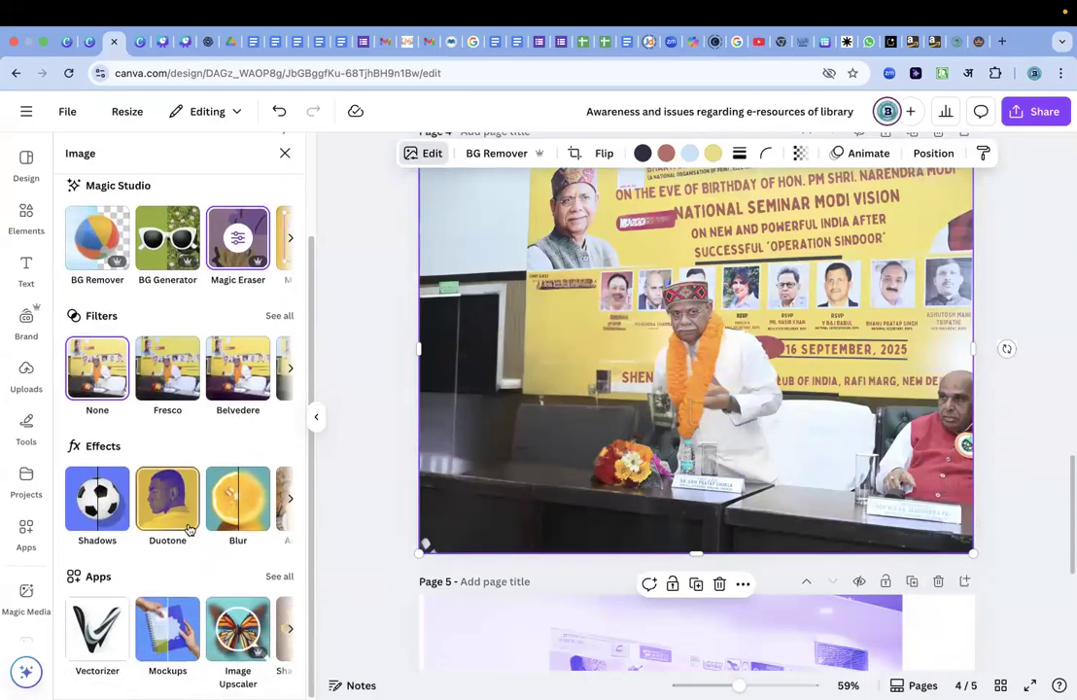
left_click(167, 503)
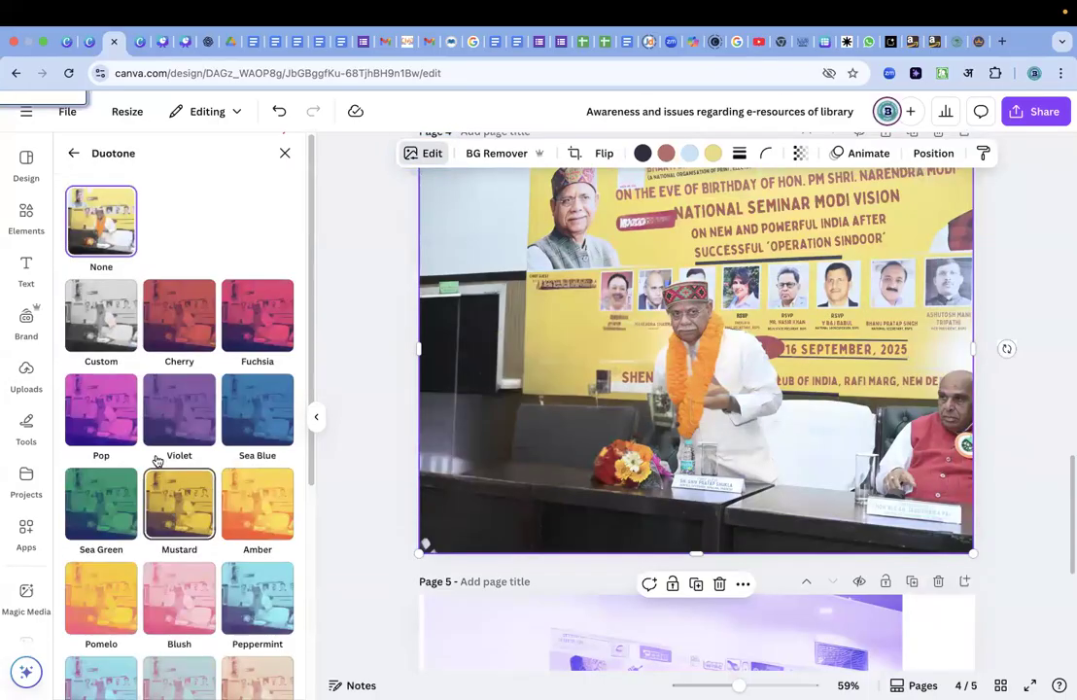
left_click(114, 310)
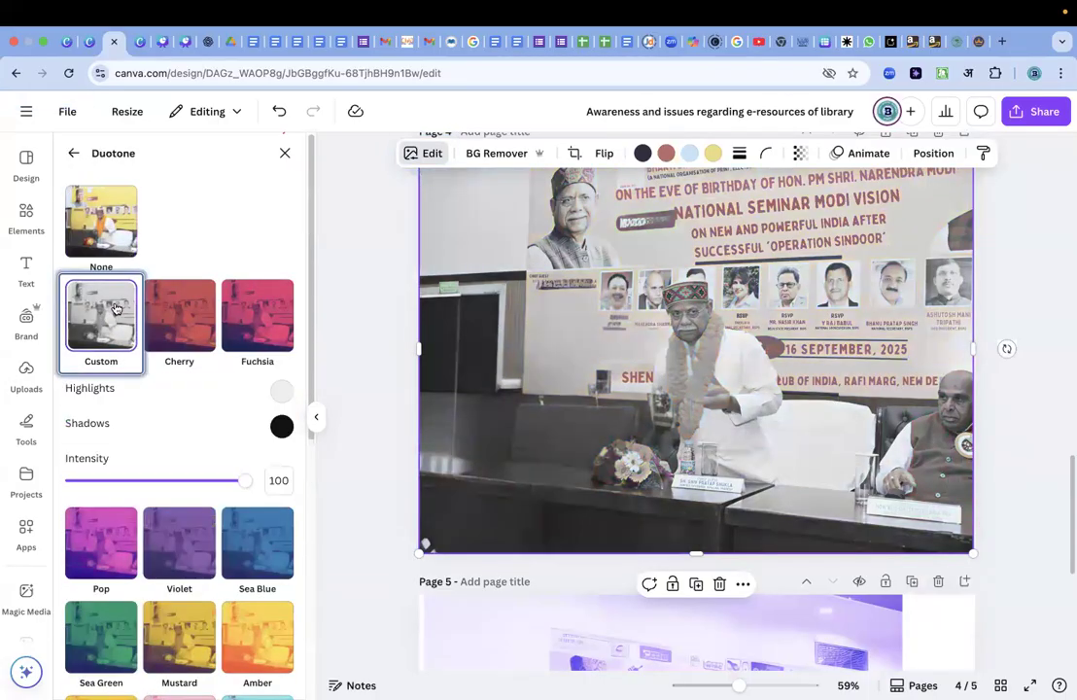
left_click(72, 154)
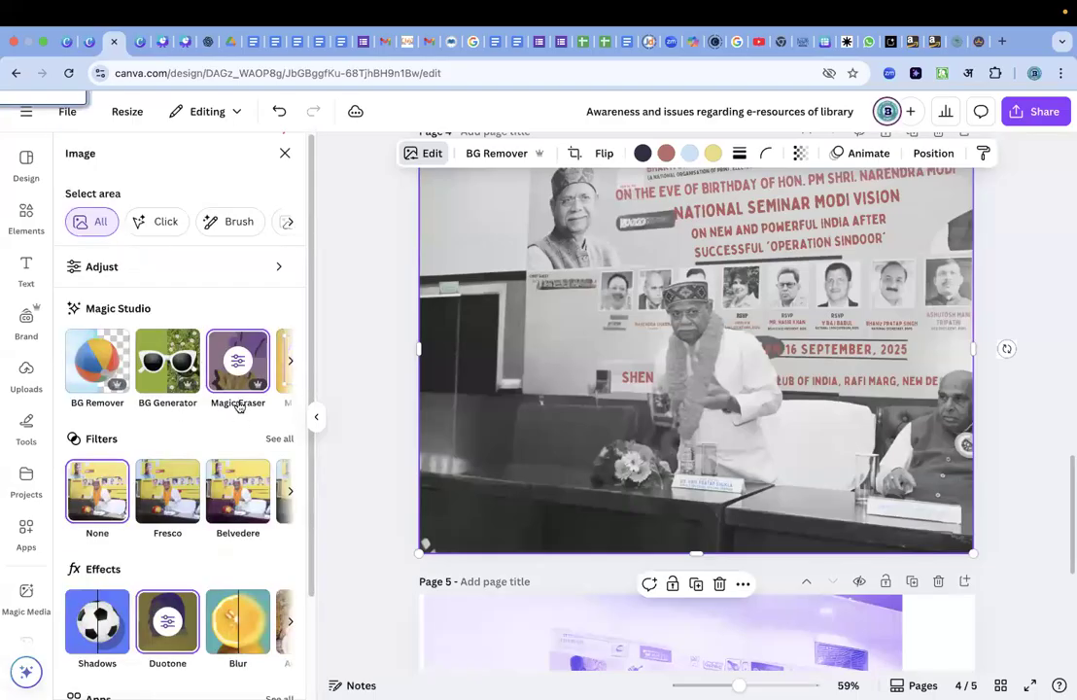
Set the Blur effect's brush size to 43 and blur the whole page 4 photo at intensity 11.
scroll(238, 533, "down", 3)
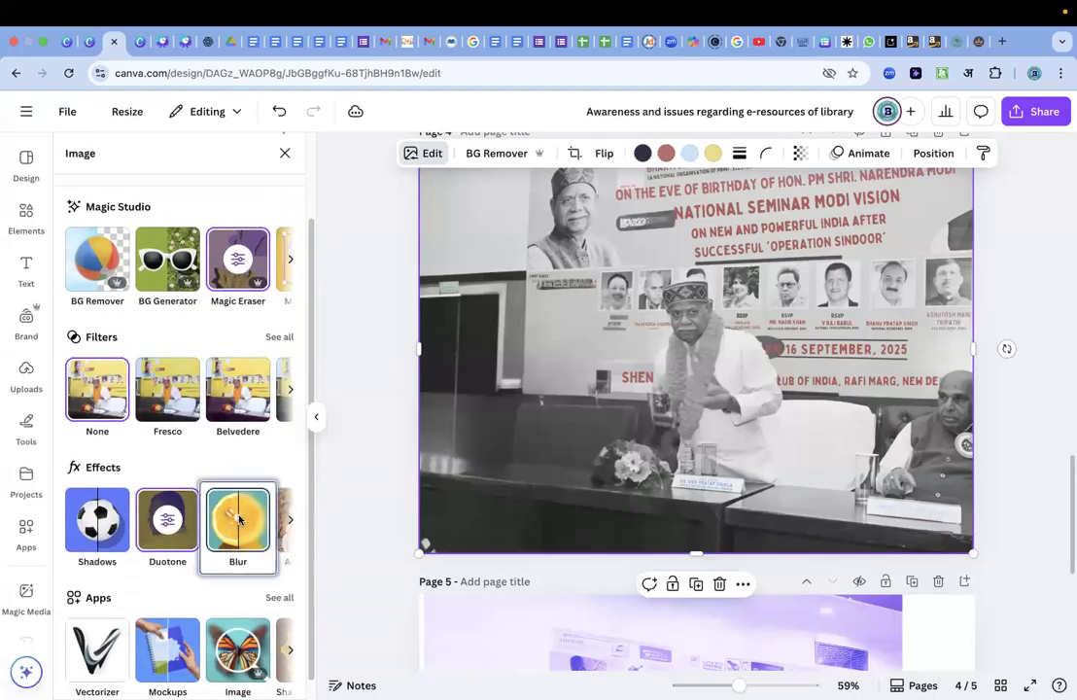
left_click(239, 520)
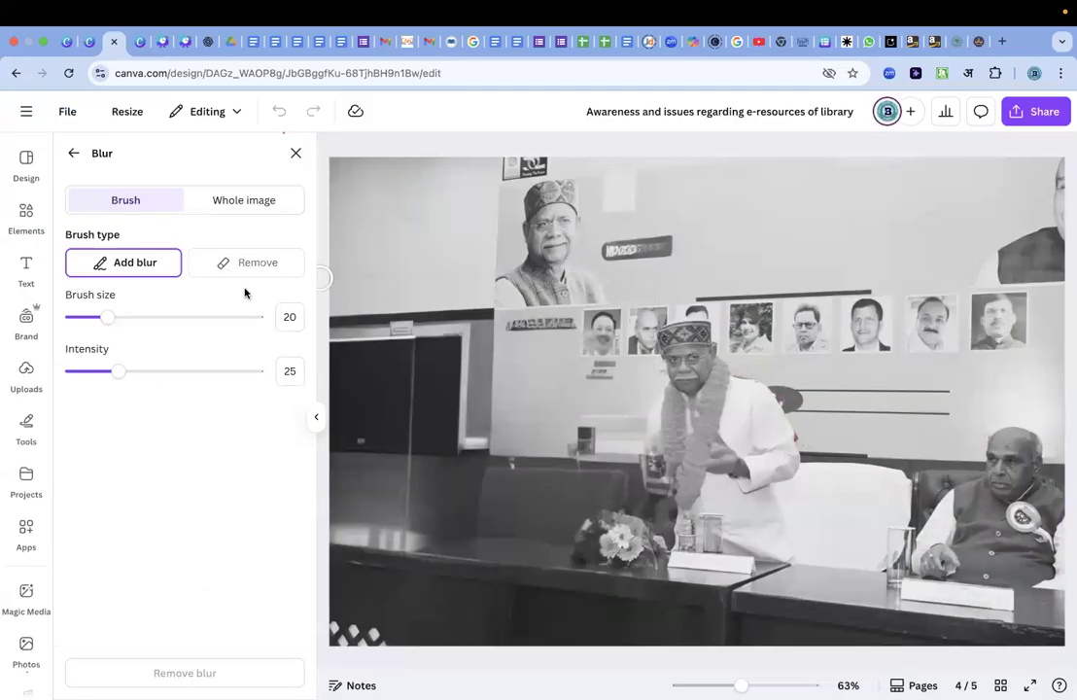
left_click_drag(109, 317, 151, 318)
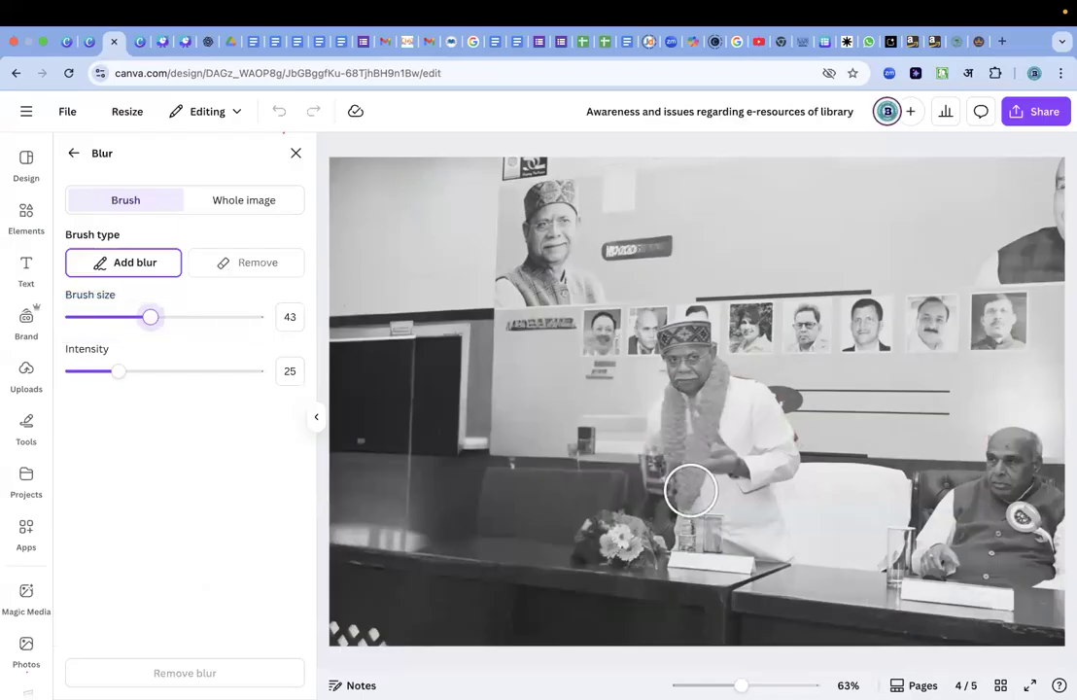
left_click(242, 201)
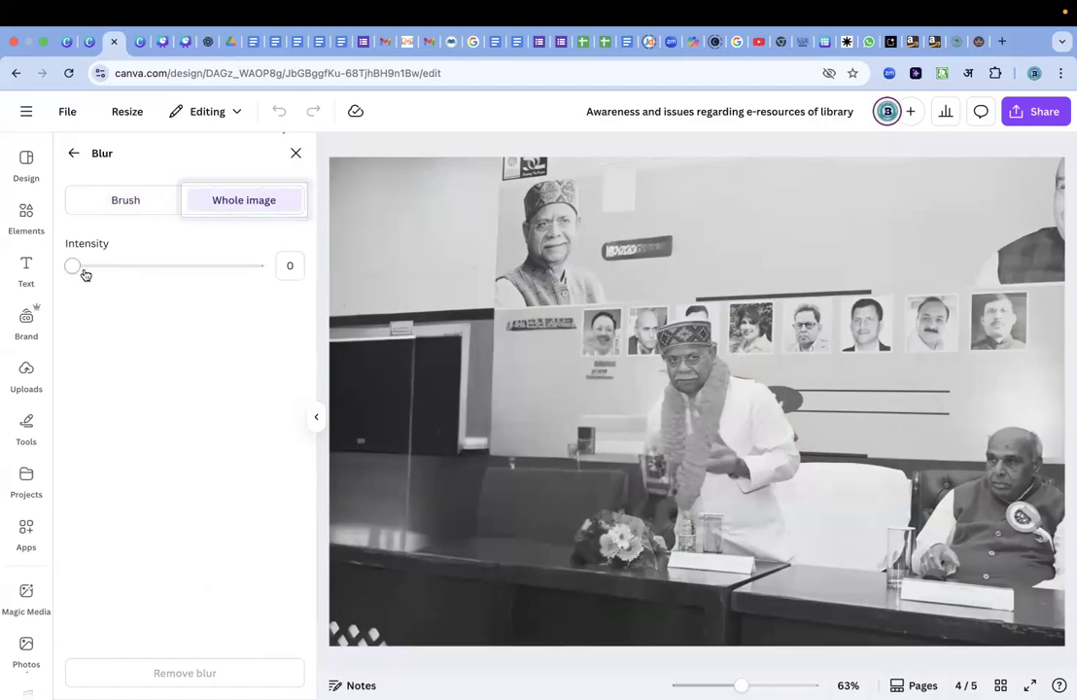
left_click_drag(72, 268, 297, 268)
mouse_move(144, 263)
left_mouse_down()
mouse_move(85, 263)
mouse_move(163, 264)
mouse_move(147, 265)
left_mouse_up()
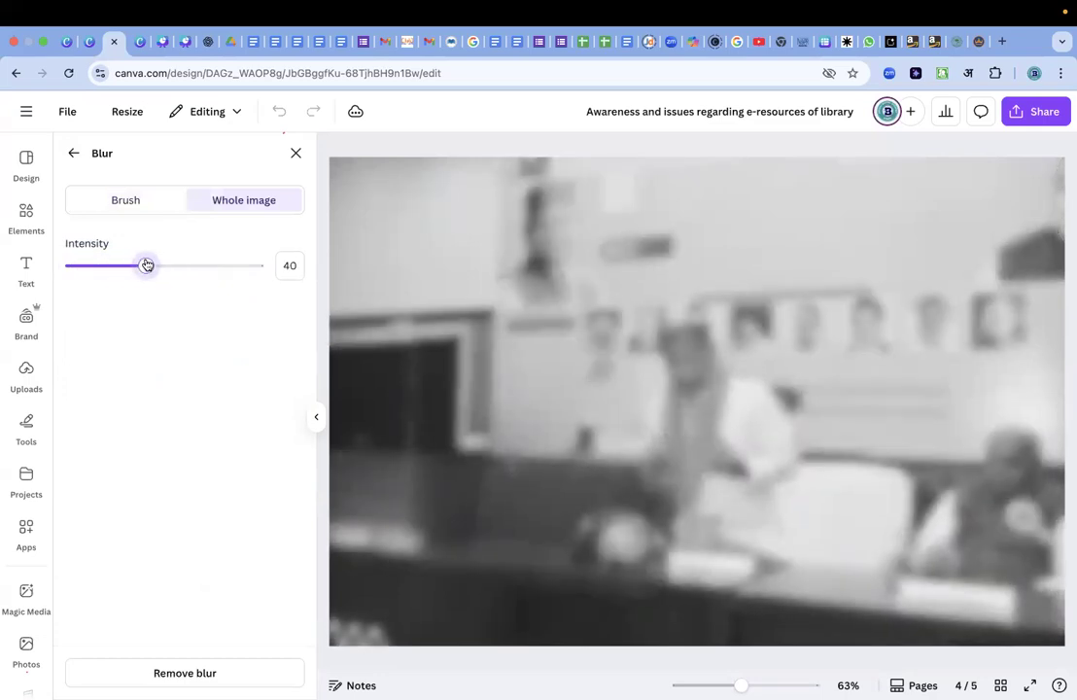
left_click(90, 264)
Brush blur over the large banner portrait at intensity 25 and the standing man's face at intensity 4, and set the brush intensity to 22.
left_click(124, 204)
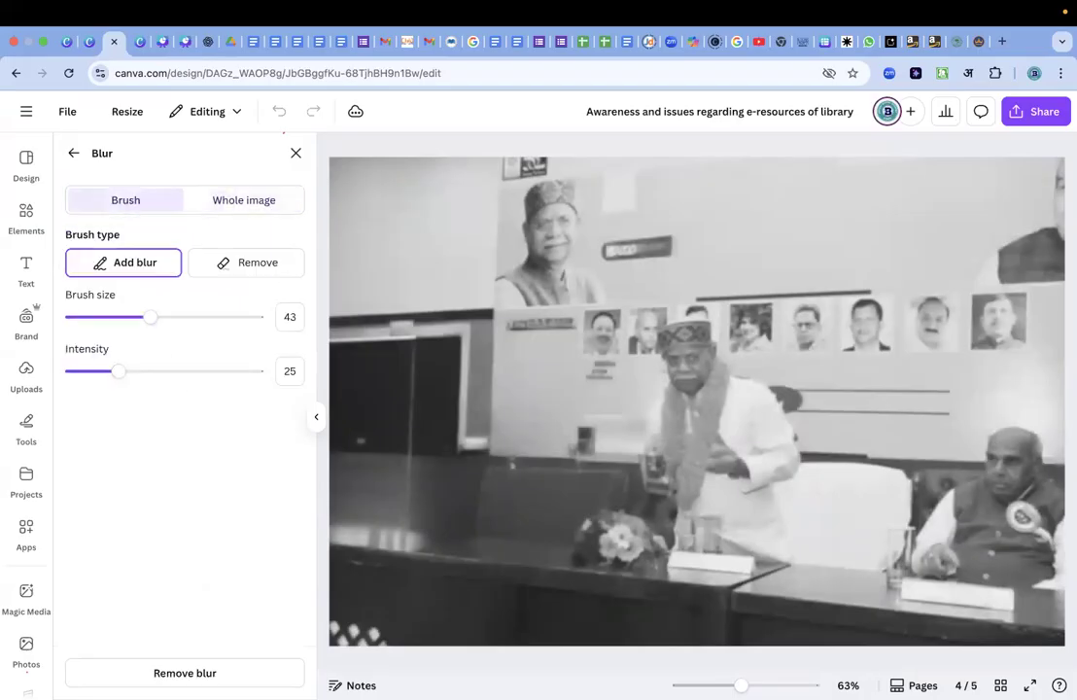
mouse_move(532, 209)
left_mouse_down()
mouse_move(560, 199)
mouse_move(563, 223)
mouse_move(517, 250)
mouse_move(513, 289)
mouse_move(591, 280)
mouse_move(594, 288)
mouse_move(540, 203)
mouse_move(558, 260)
mouse_move(538, 205)
mouse_move(565, 223)
mouse_move(568, 286)
left_mouse_up()
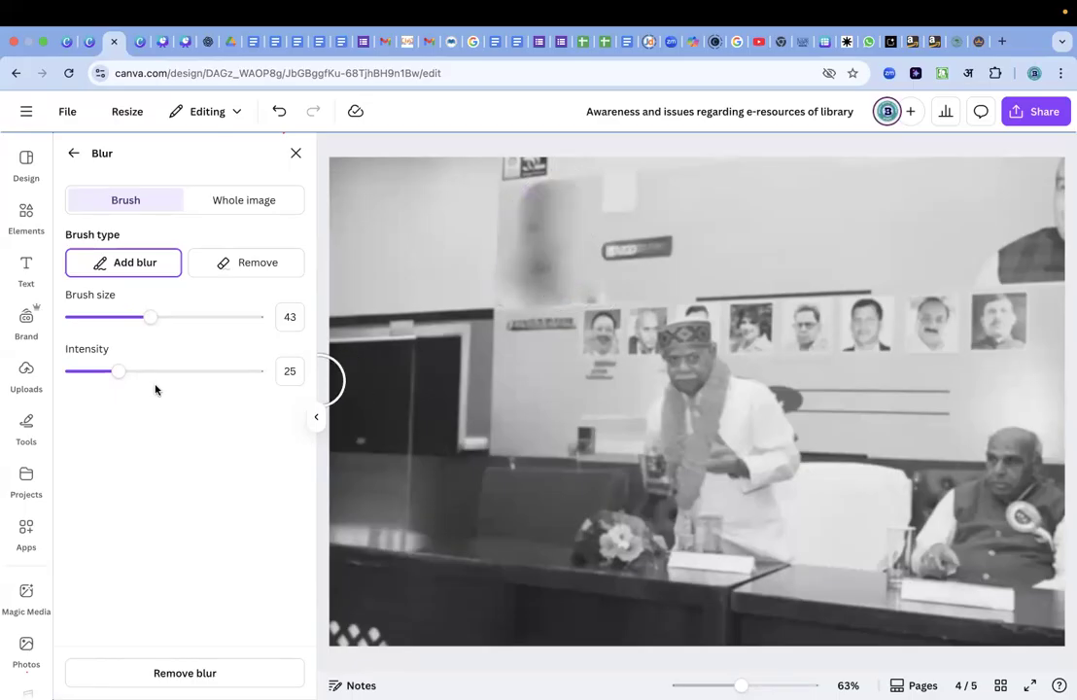
left_click_drag(120, 371, 79, 372)
mouse_move(596, 319)
left_mouse_down()
mouse_move(667, 351)
mouse_move(699, 333)
mouse_move(702, 381)
mouse_move(672, 337)
mouse_move(667, 370)
left_mouse_up()
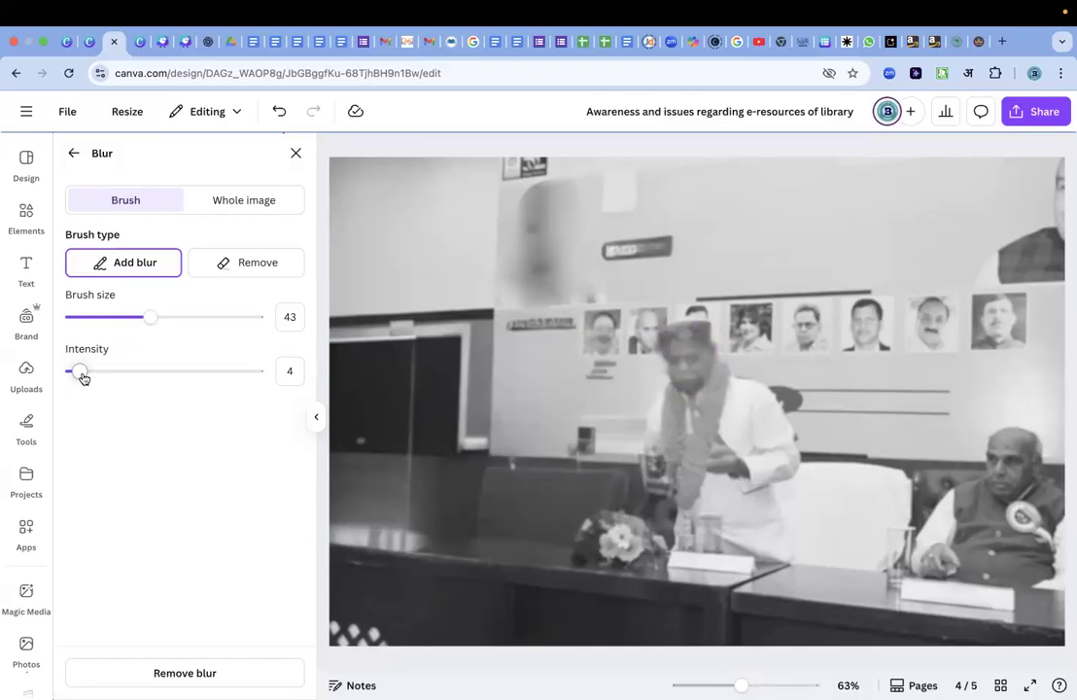
left_click_drag(83, 378, 109, 384)
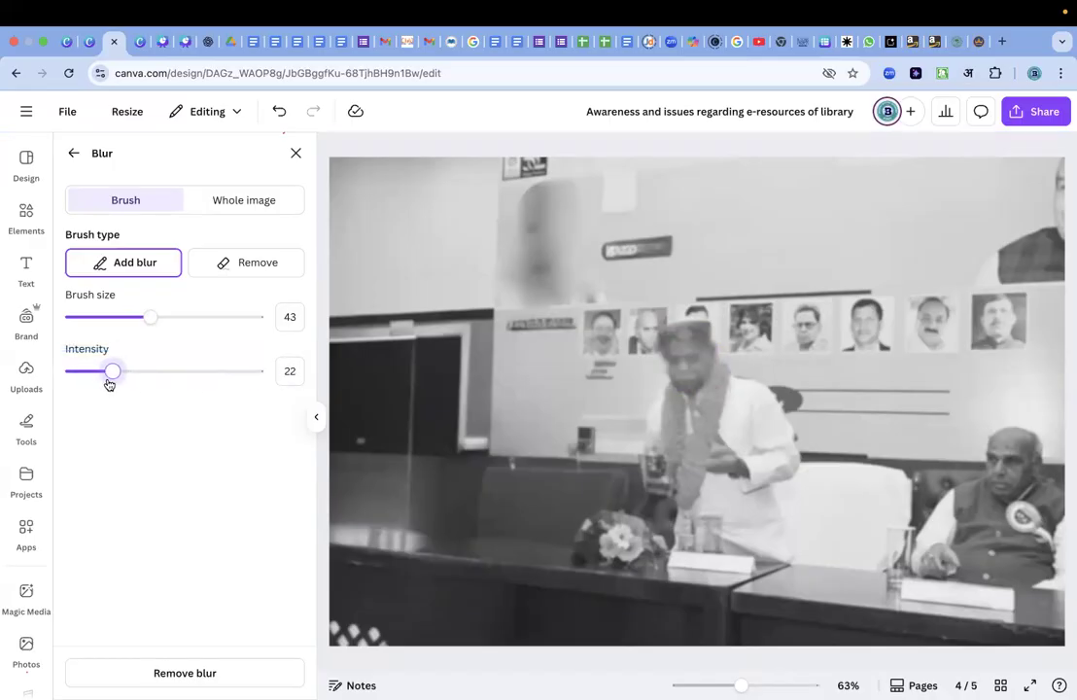
Set the whole-image blur intensity of the page 4 photo to 29 and close the Blur settings.
left_click(254, 199)
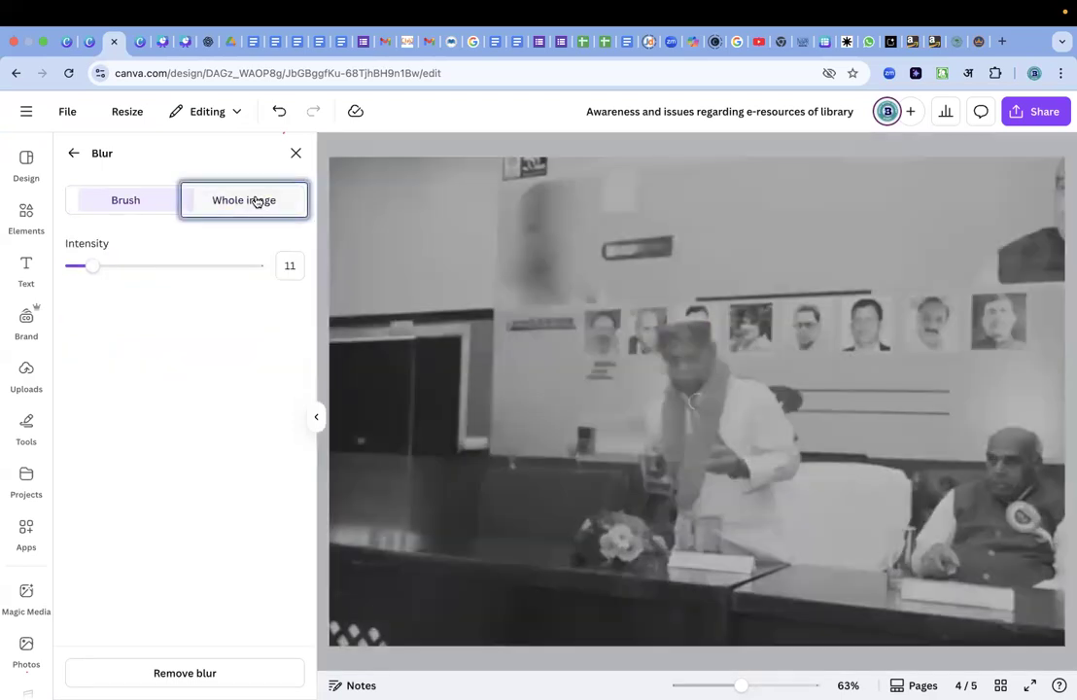
left_click_drag(92, 266, 124, 266)
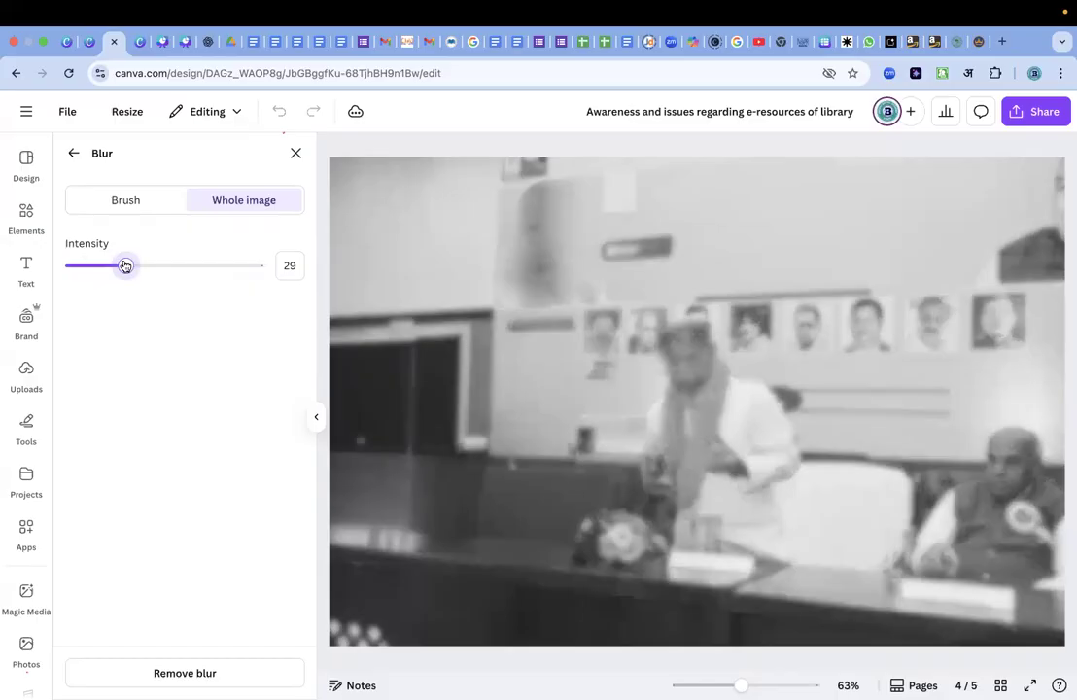
left_click(295, 152)
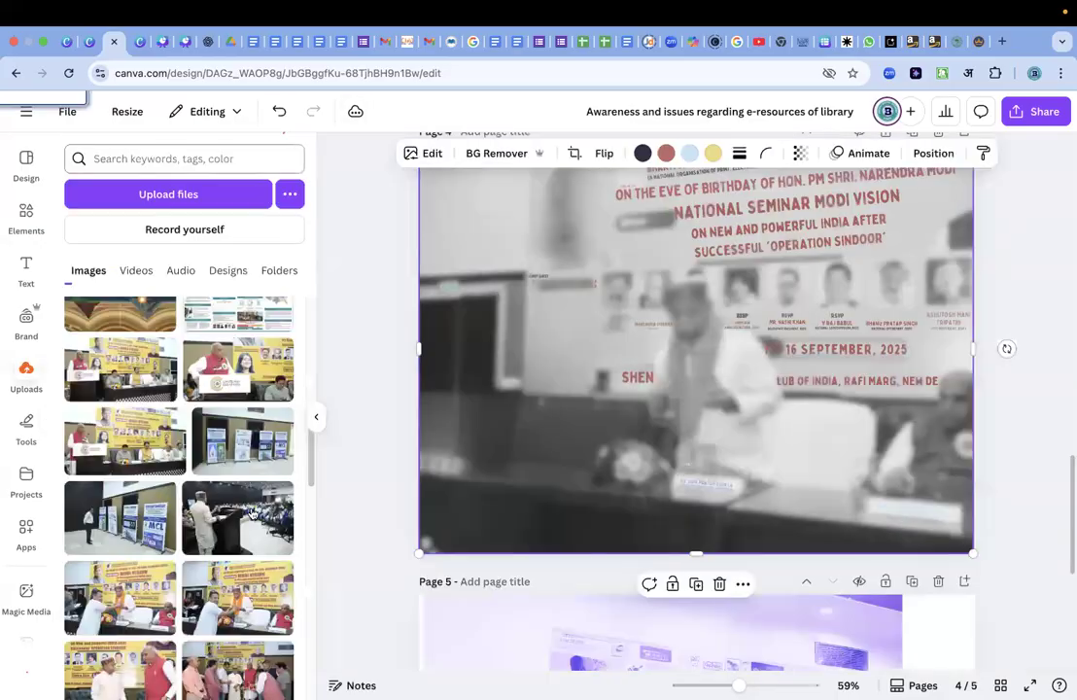
Apply the Auto Focus effect to the page 4 seminar photo.
left_click(427, 153)
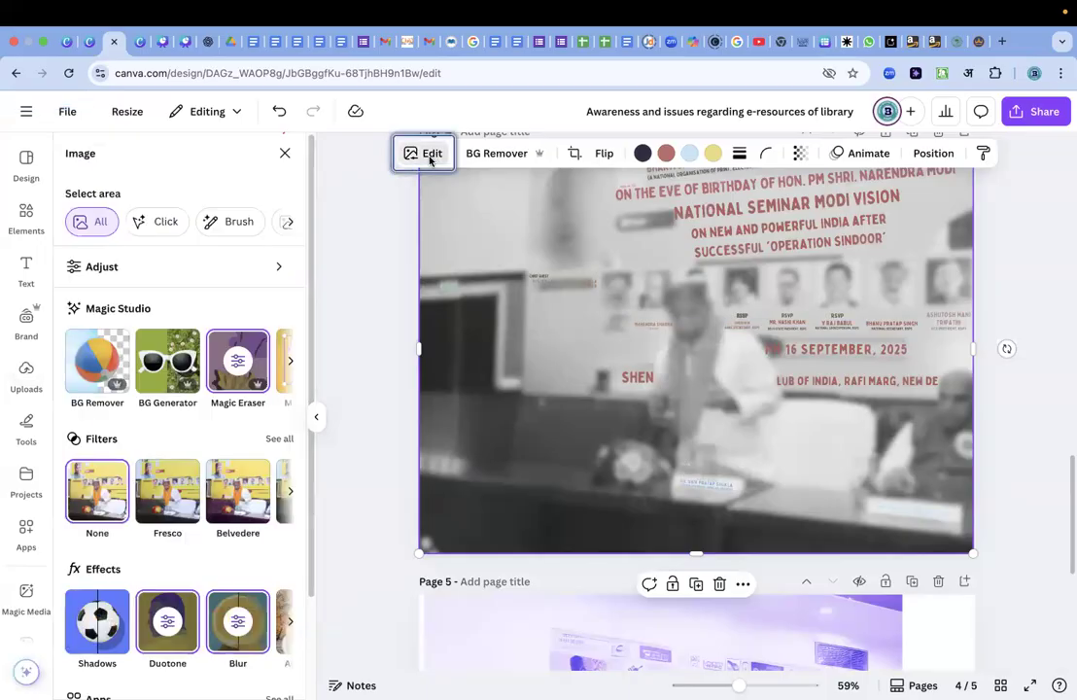
scroll(260, 550, "down", 2)
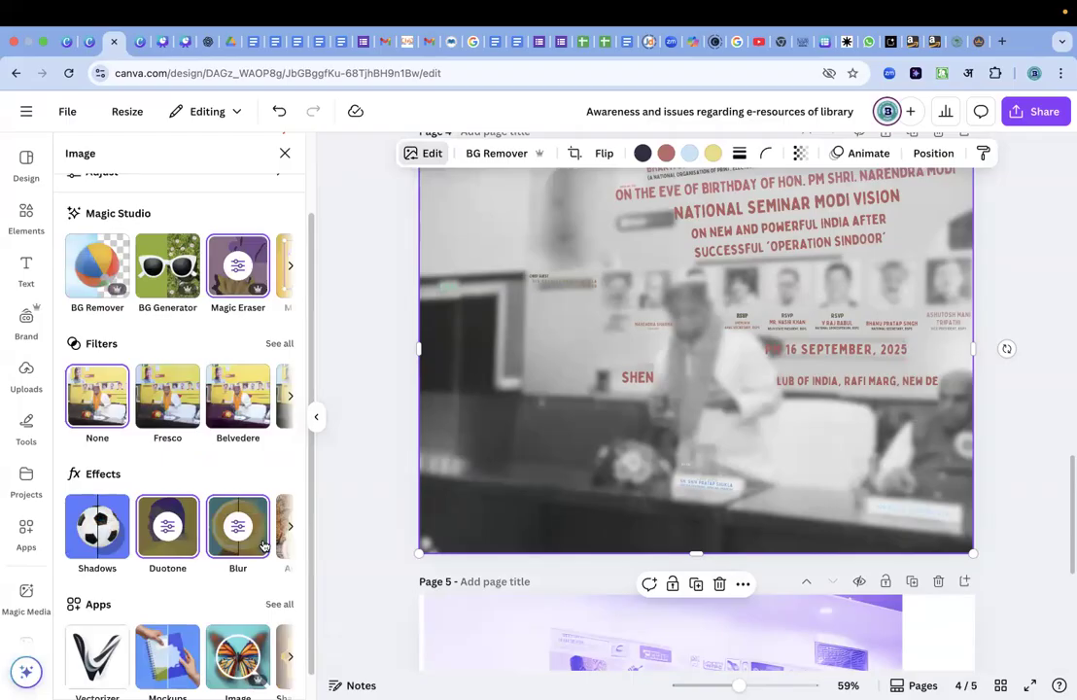
scroll(262, 545, "right", 2)
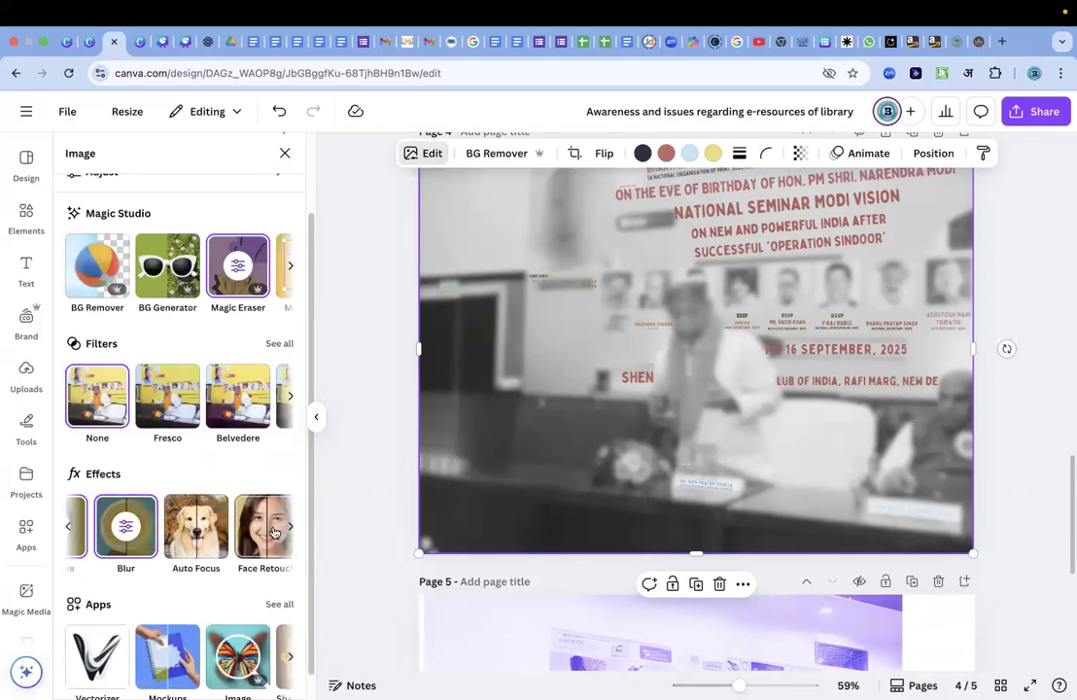
left_click(190, 533)
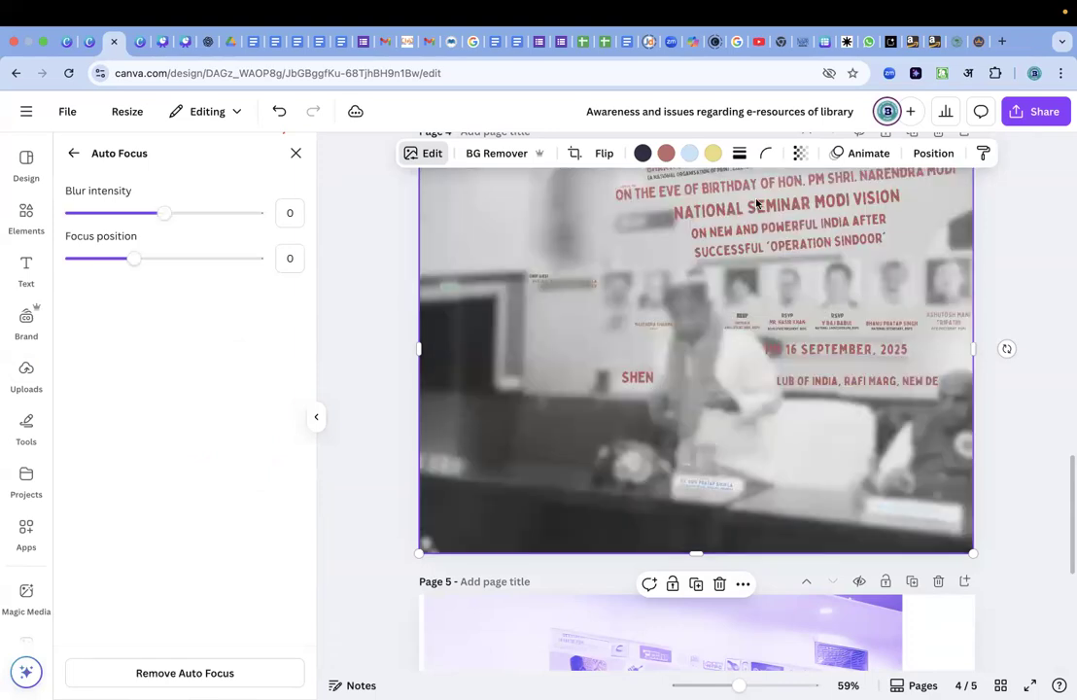
scroll(619, 248, "up", 2)
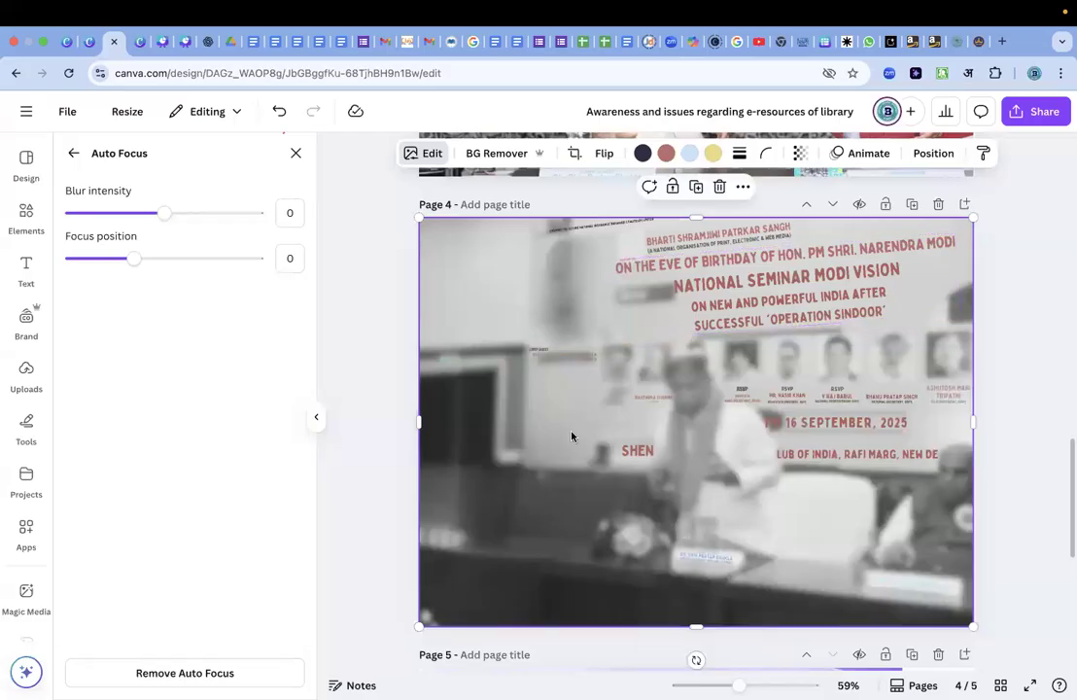
Apply the Face Retouch effect to the page 4 seminar photo.
left_click(432, 155)
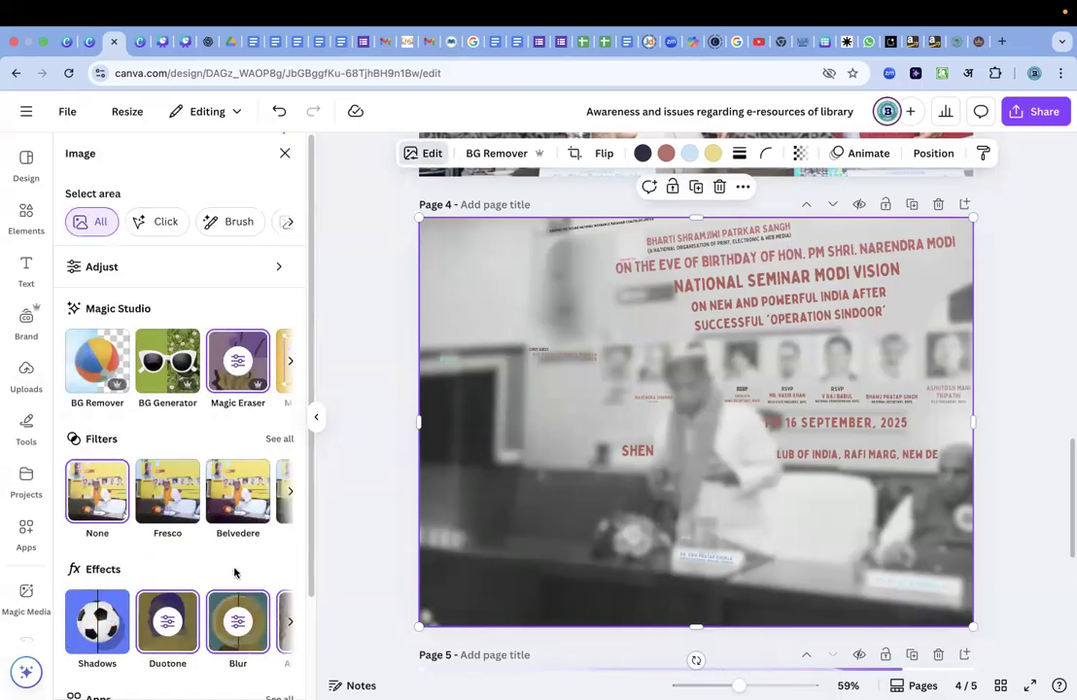
scroll(236, 570, "down", 3)
scroll(263, 538, "right", 2)
scroll(262, 537, "right", 1)
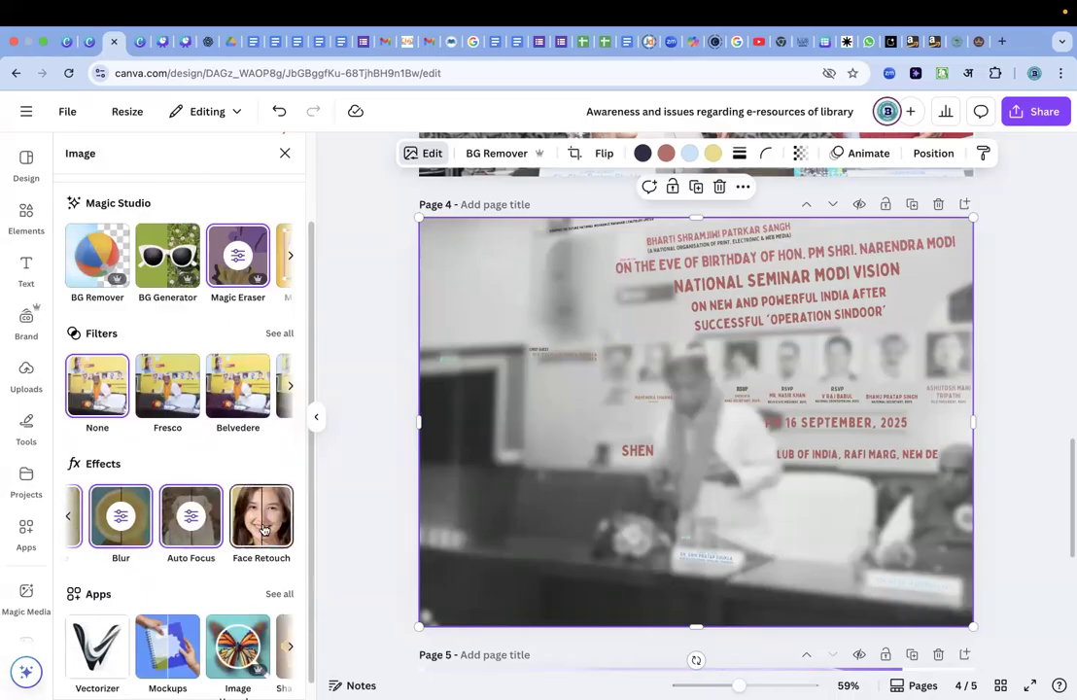
left_click(262, 524)
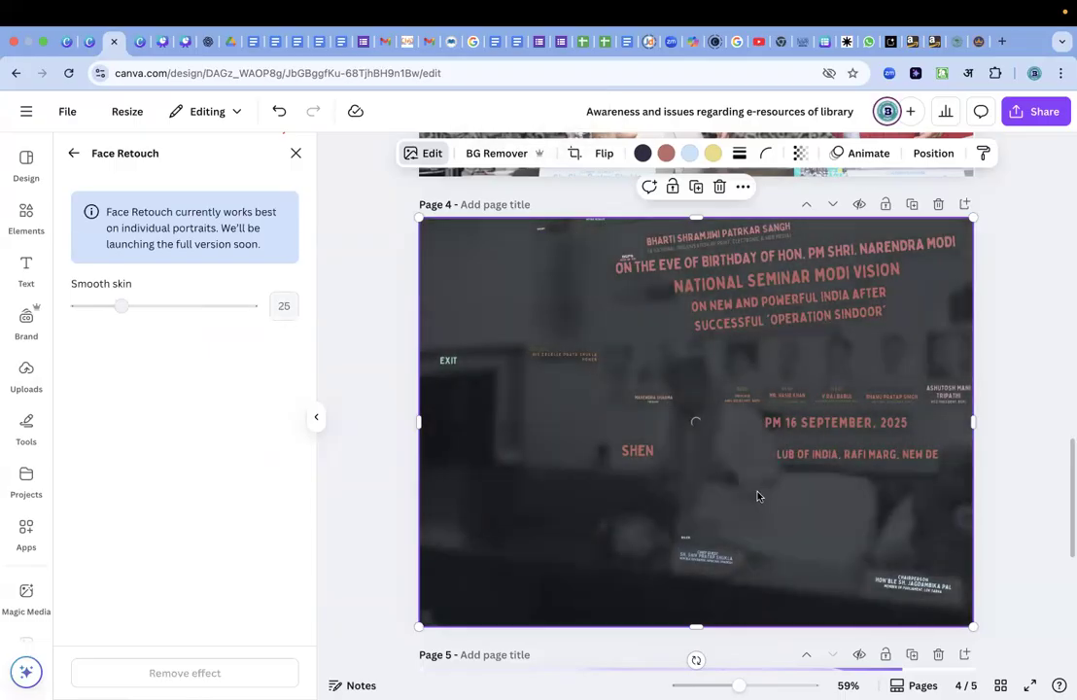
Apply Face Retouch to the page 3 photo of the two standing men, with Smooth skin at 100.
scroll(681, 368, "up", 5)
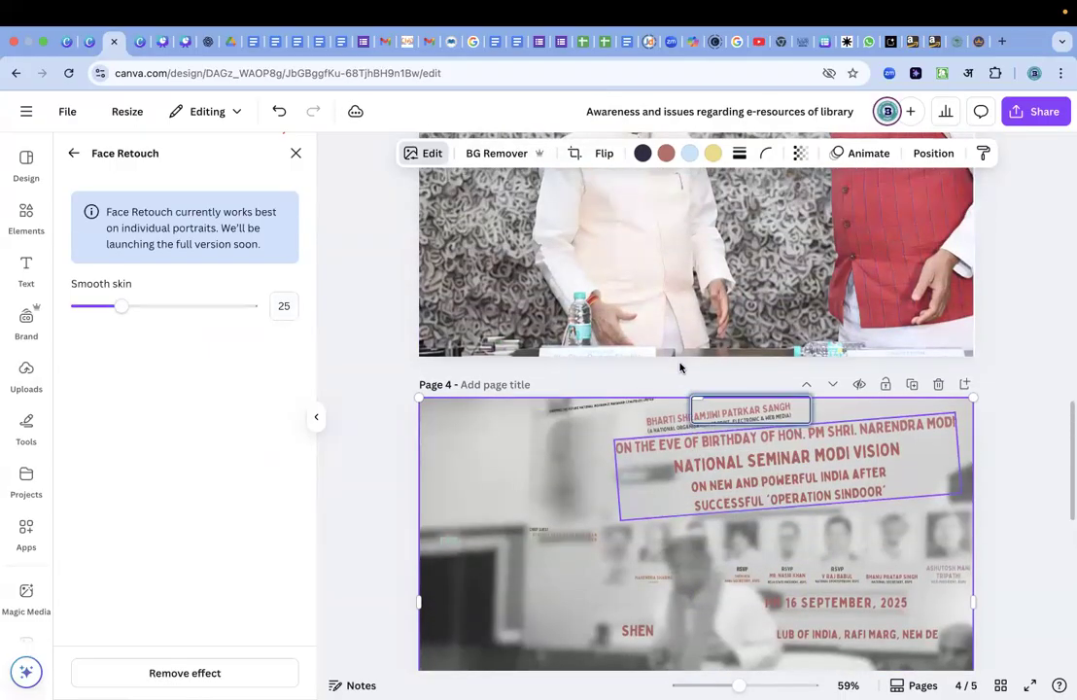
left_click(641, 316)
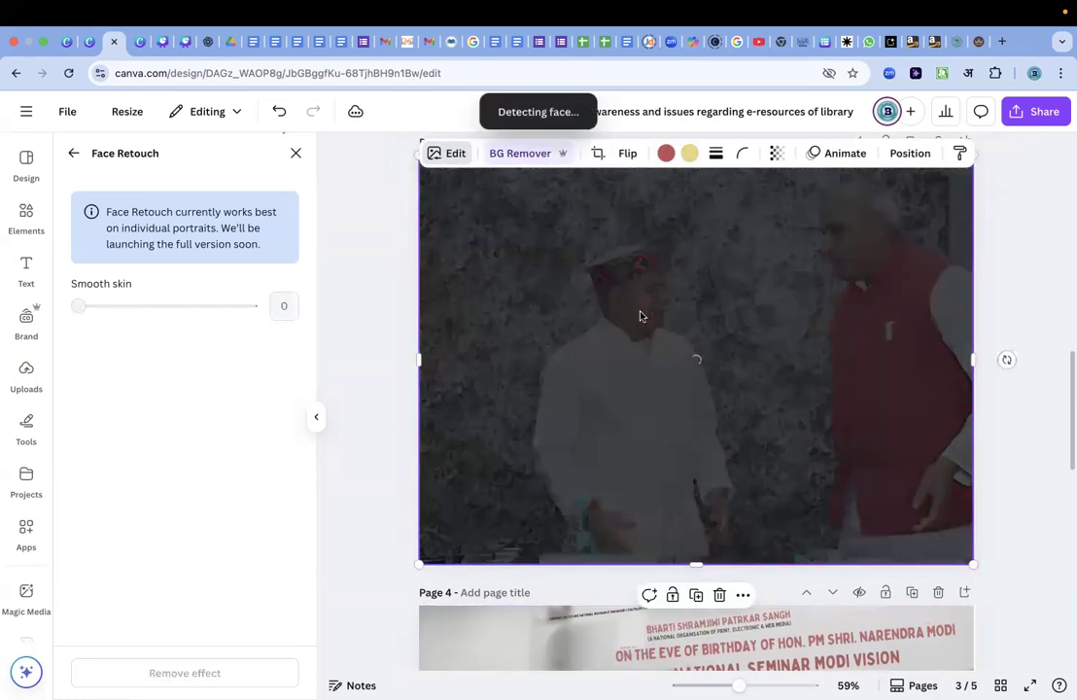
left_click_drag(80, 309, 137, 311)
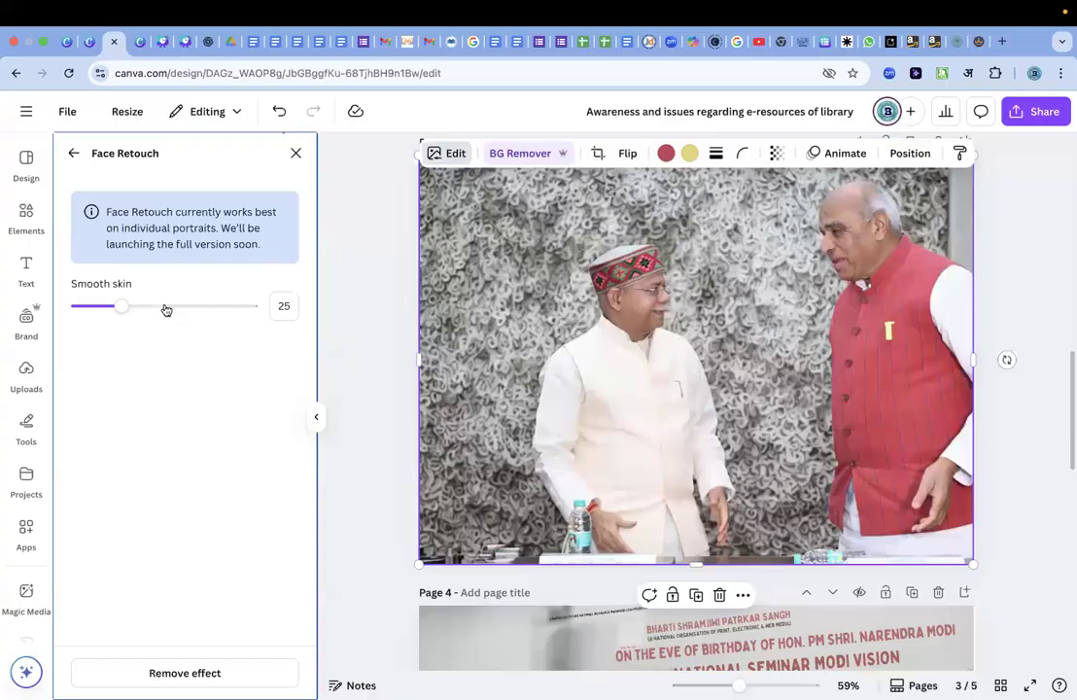
left_click_drag(153, 307, 656, 307)
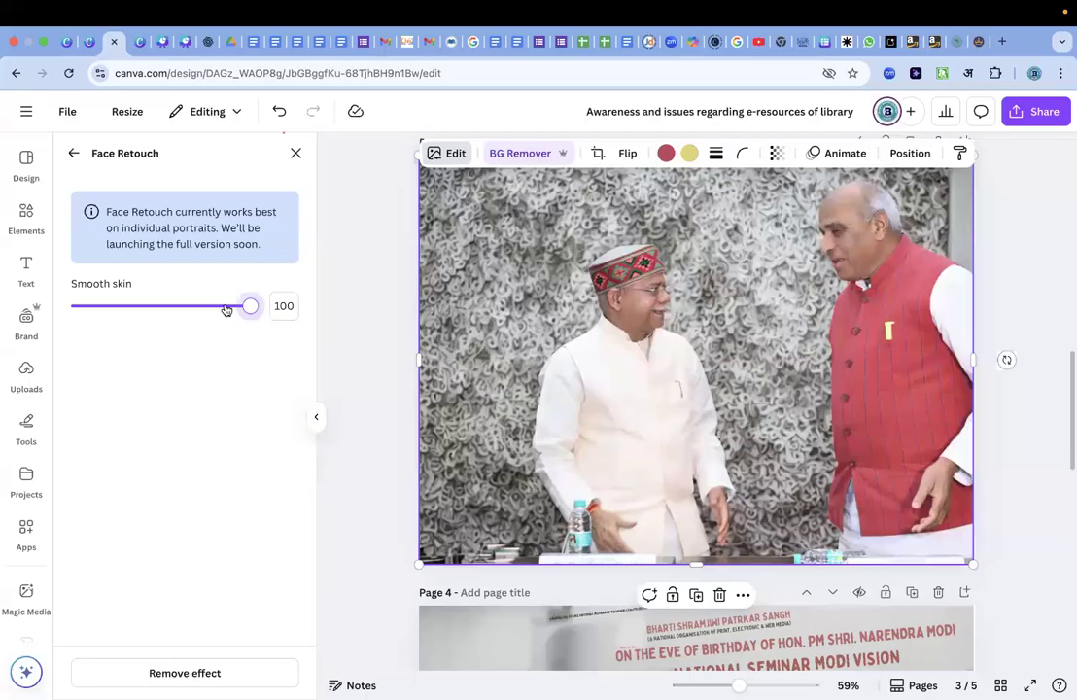
Compare the page 3 photo with Smooth skin at 0 and at 100, leaving the value at 100.
left_click_drag(250, 310, 4, 316)
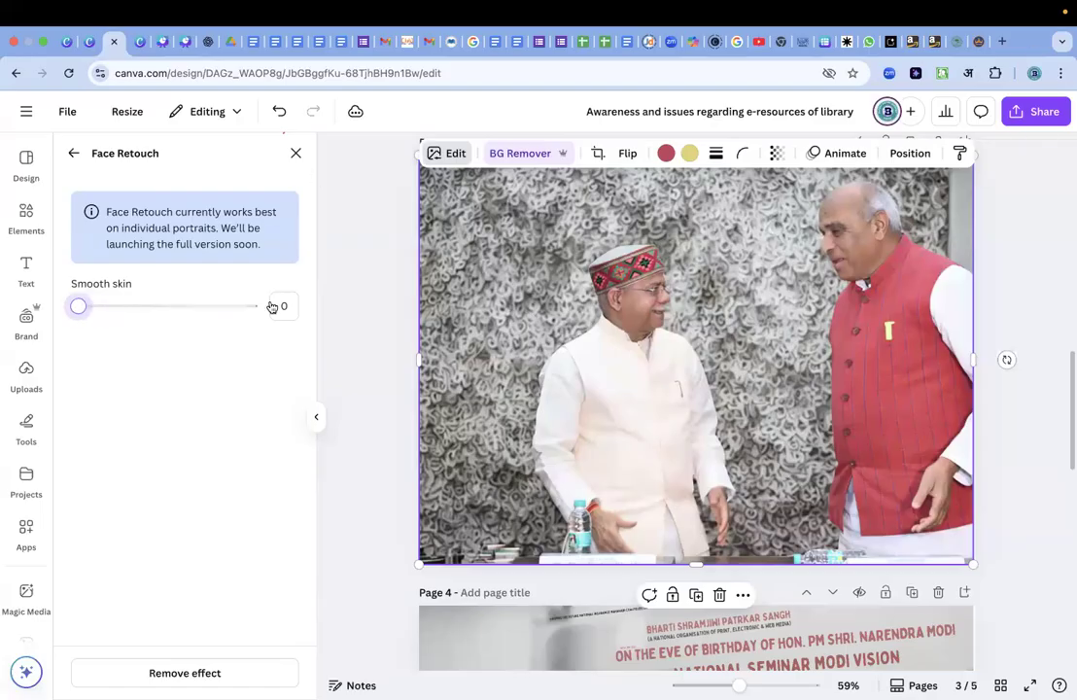
left_click_drag(81, 310, 9, 326)
left_click_drag(88, 321, 283, 343)
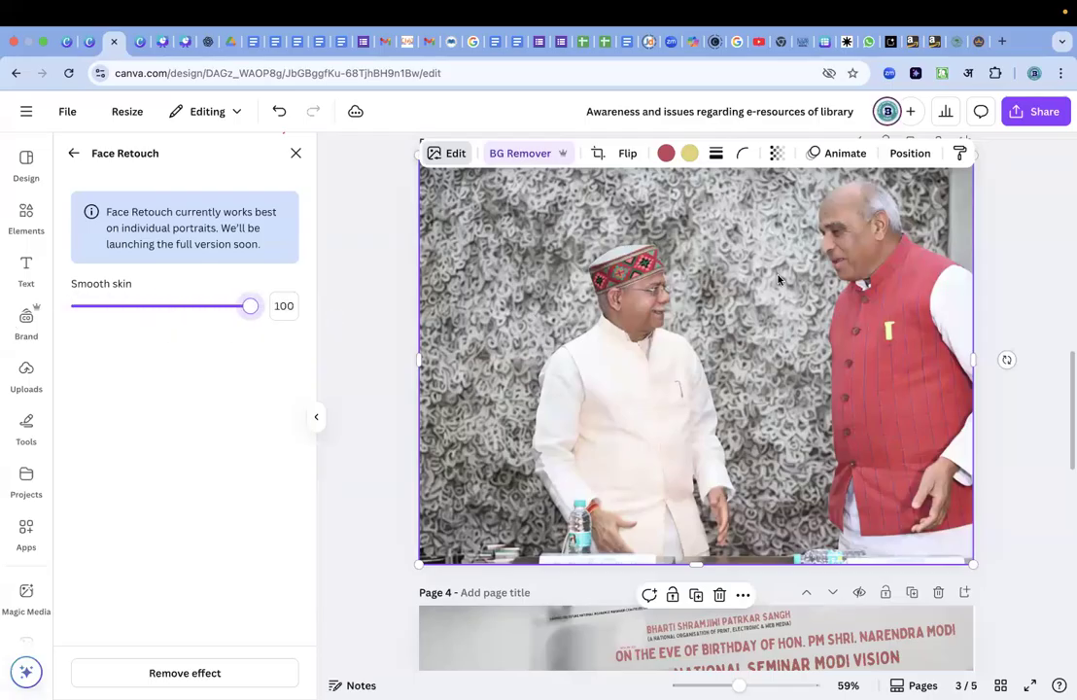
left_click_drag(252, 308, 41, 305)
left_click_drag(143, 305, 265, 317)
Apply Face Retouch to the page 2 photo of the woman in glasses, comparing Smooth skin 0 and 100 and keeping 100.
scroll(759, 284, "up", 8)
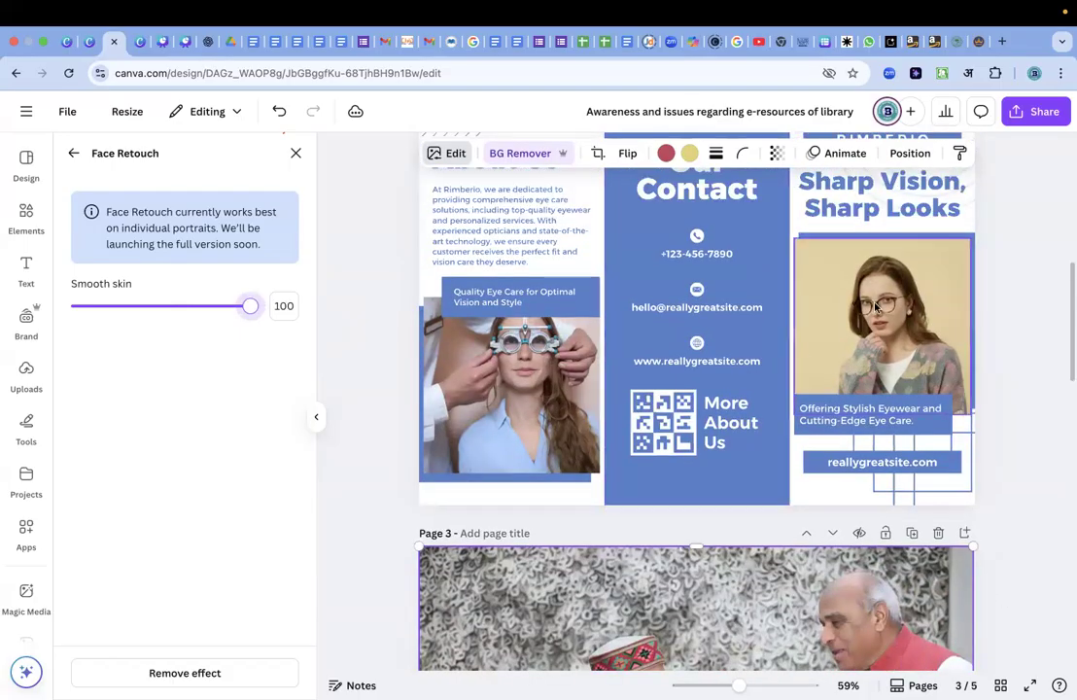
left_click(874, 301)
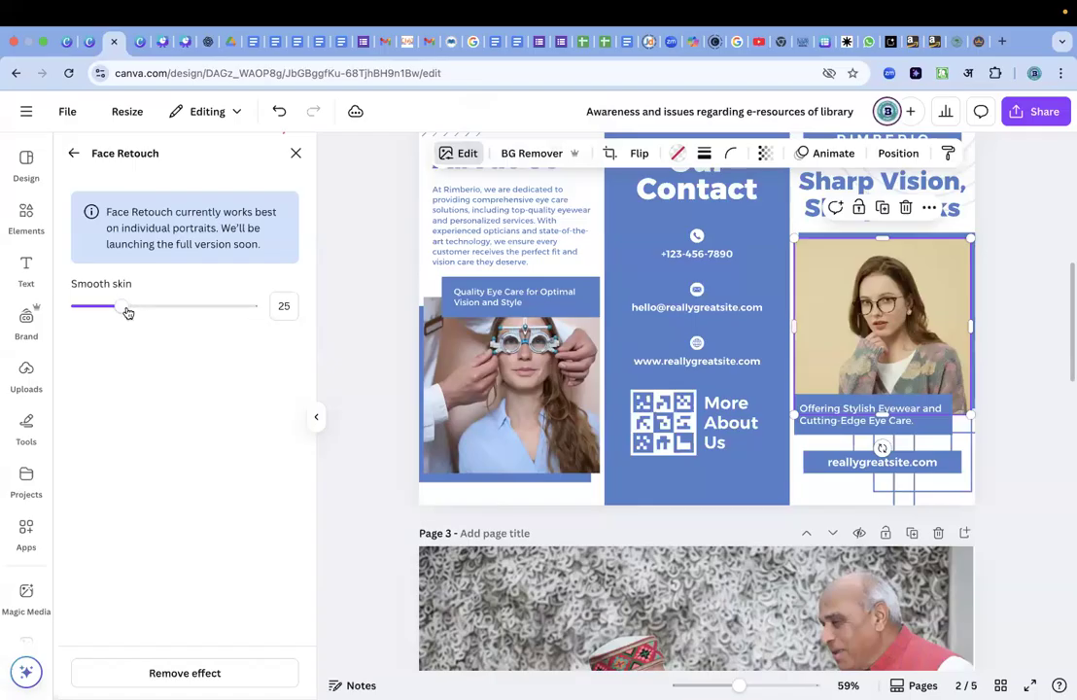
left_click_drag(126, 311, 299, 315)
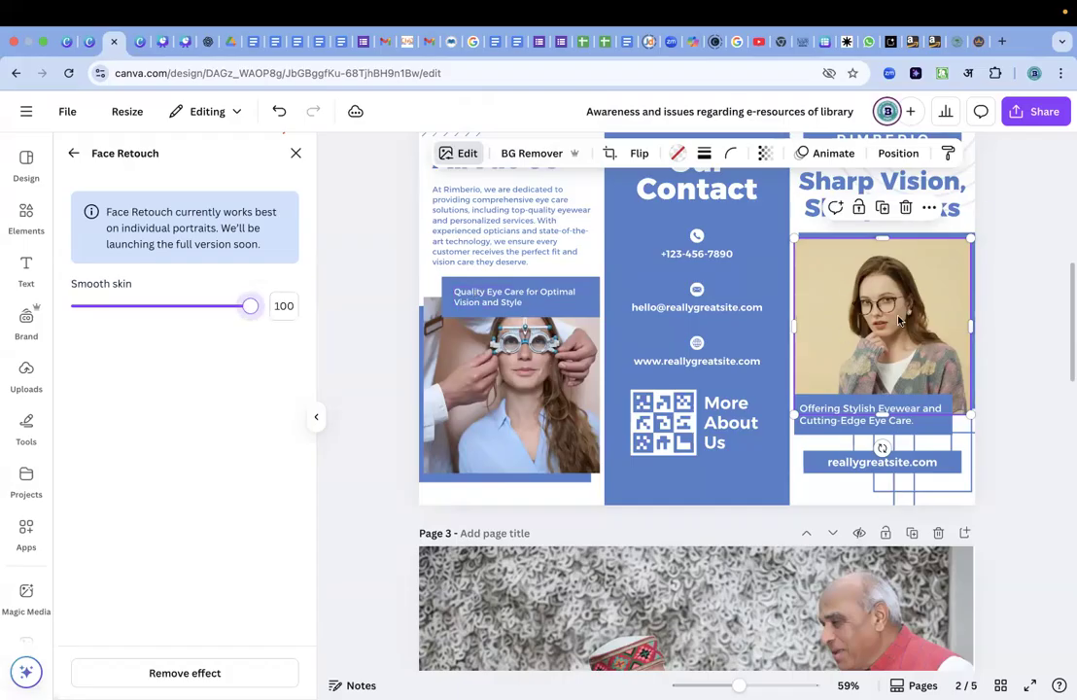
scroll(884, 319, "up", 5)
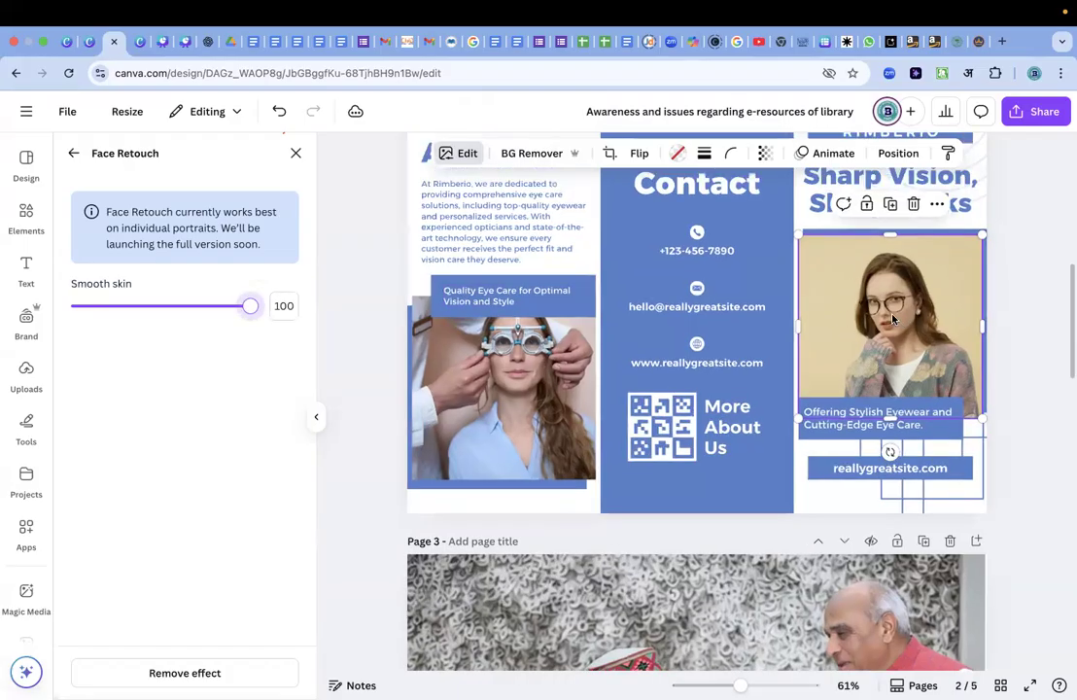
scroll(982, 333, "right", 1)
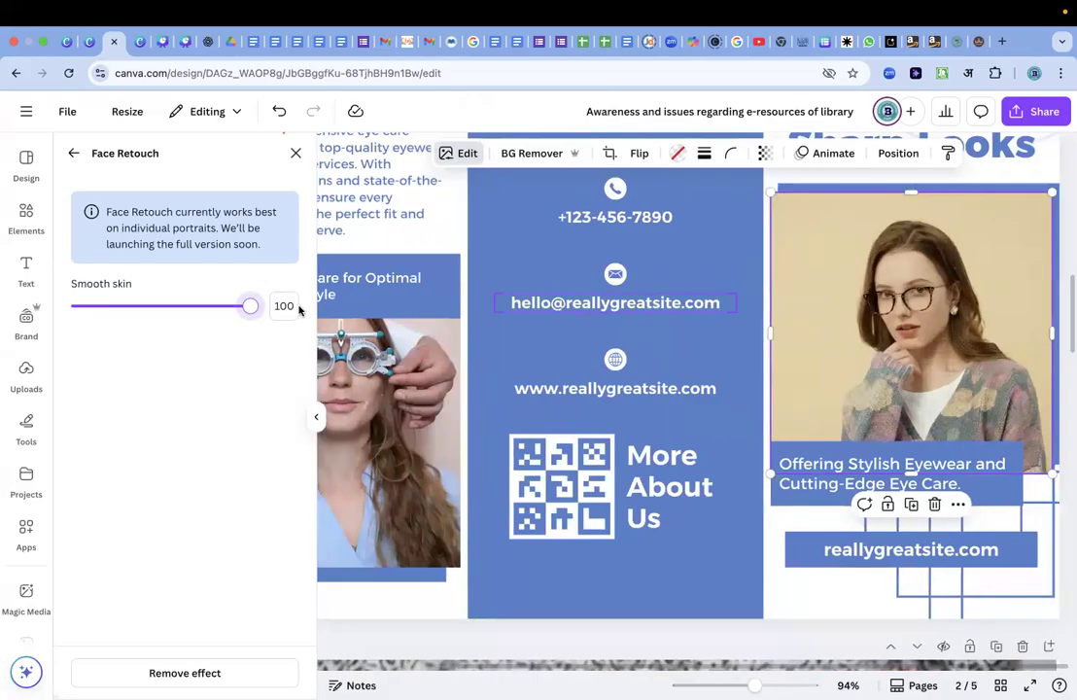
left_click_drag(250, 308, 24, 288)
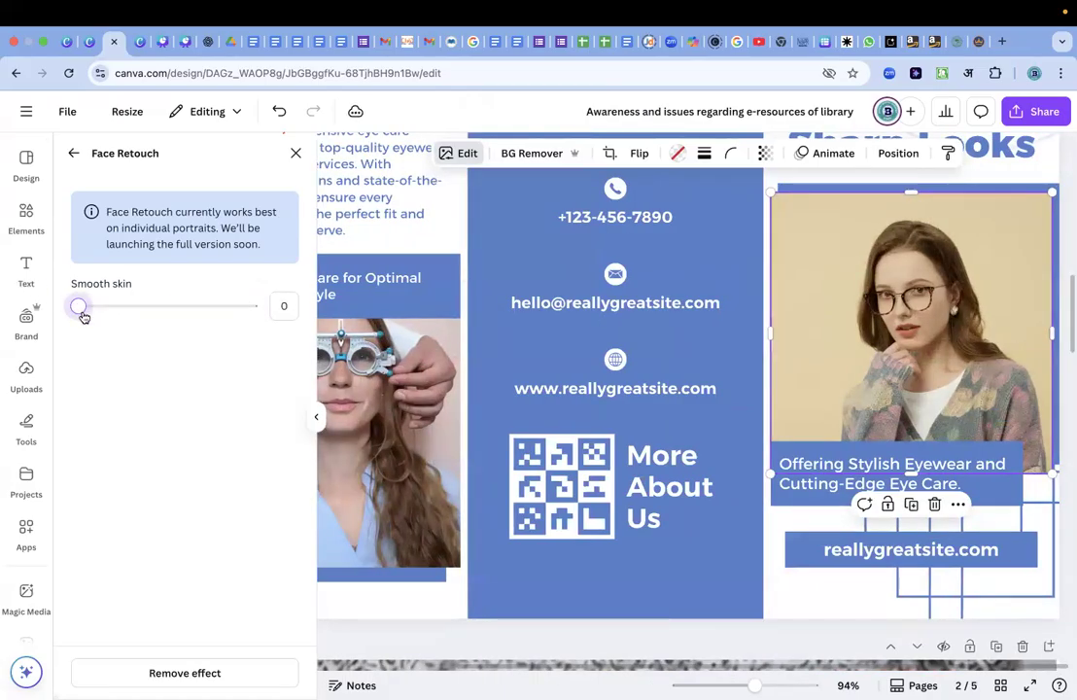
left_click_drag(83, 308, 282, 306)
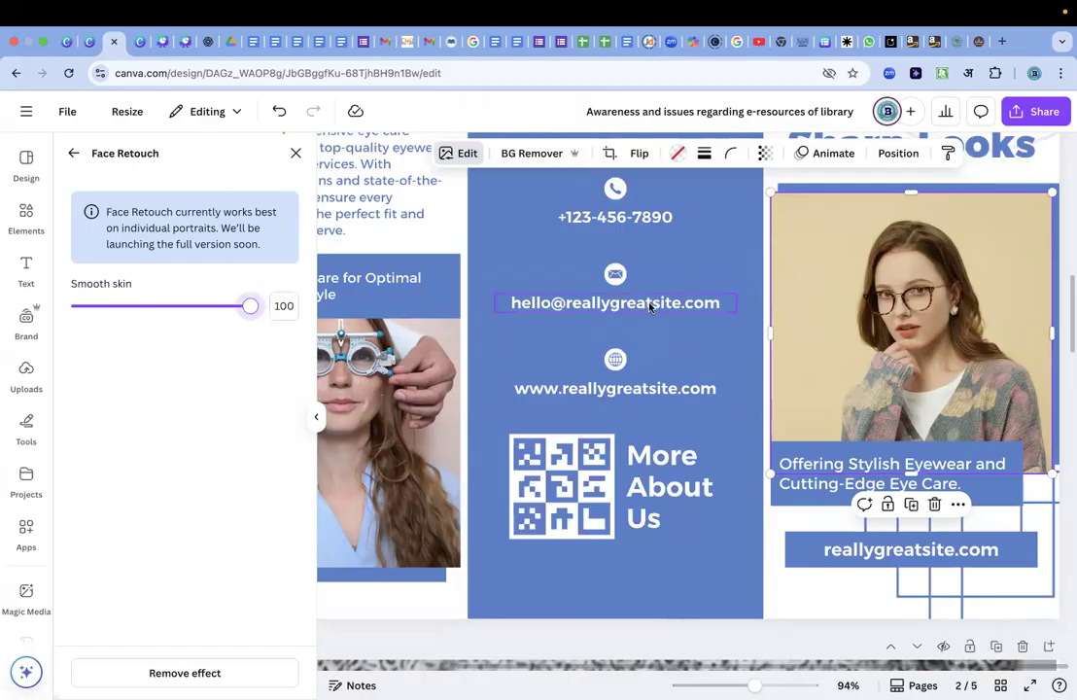
Browse the photo-editing apps offered for the page 2 portrait, from Mockups and Image Upscaler to ColorMix and Trippy.
scroll(688, 449, "down", 5)
scroll(690, 444, "down", 3)
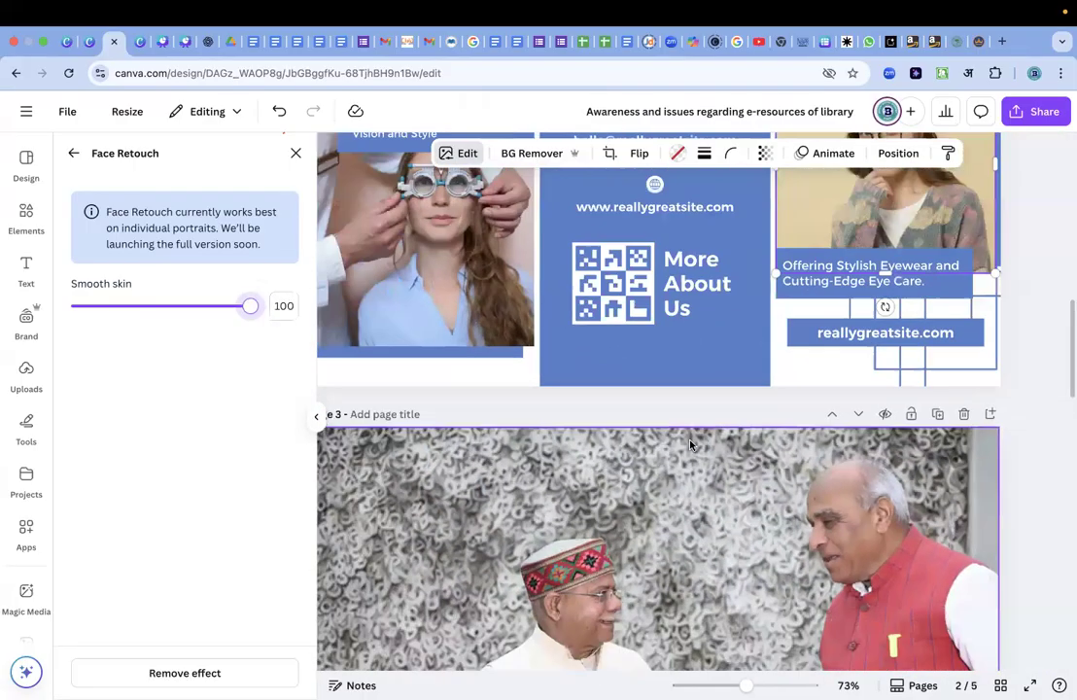
scroll(690, 444, "down", 5)
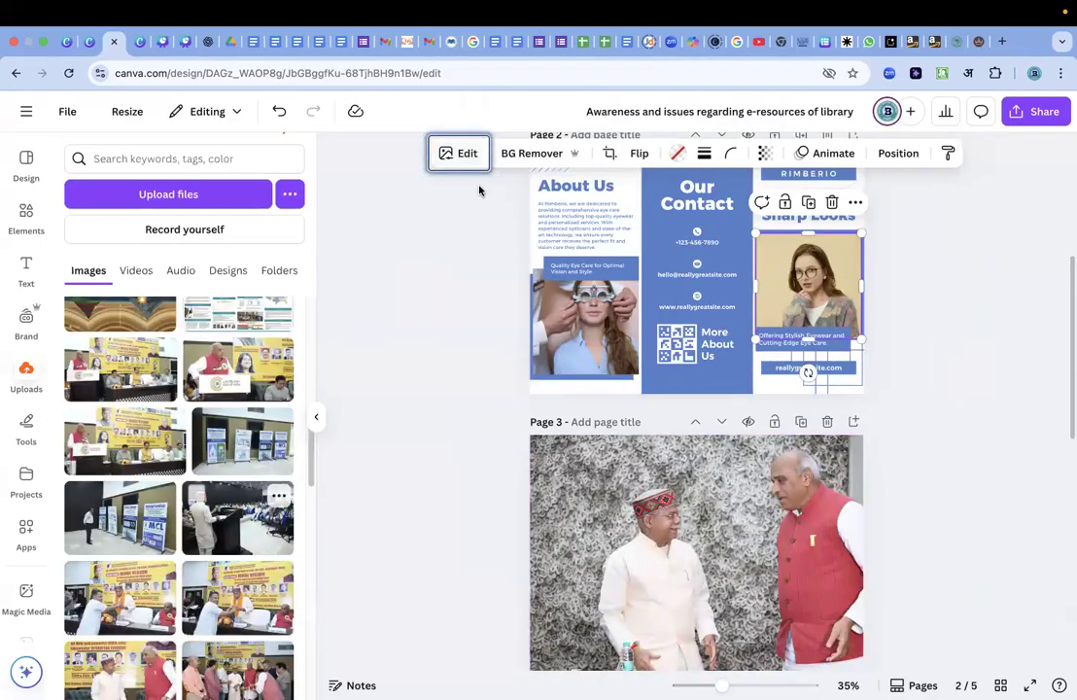
left_click(468, 156)
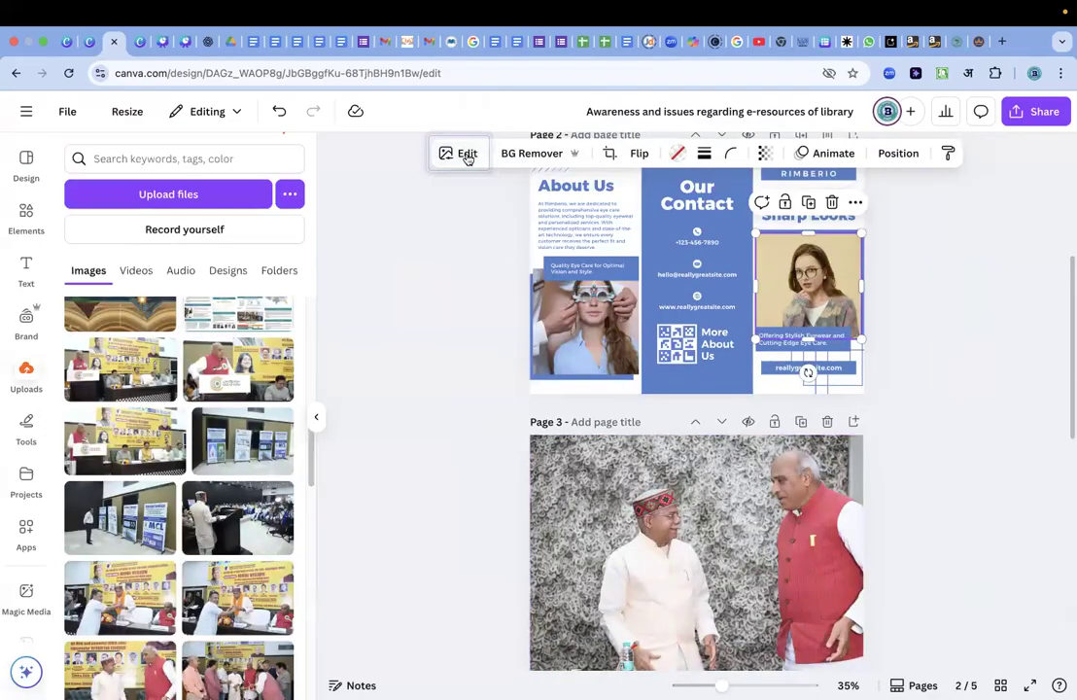
scroll(188, 553, "down", 3)
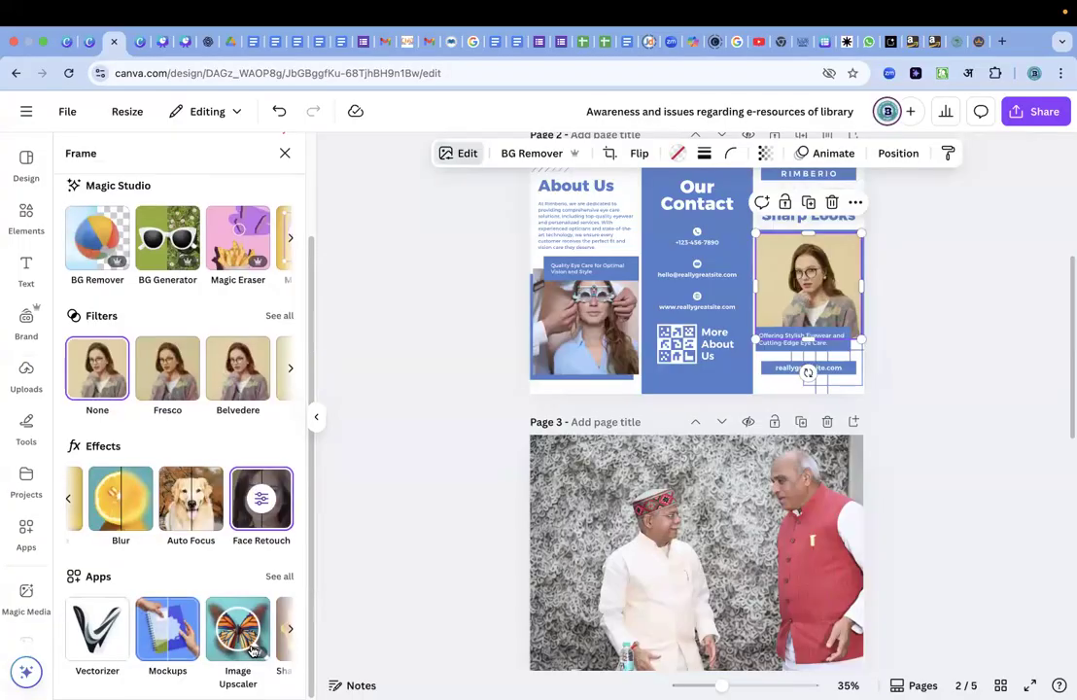
scroll(241, 661, "right", 3)
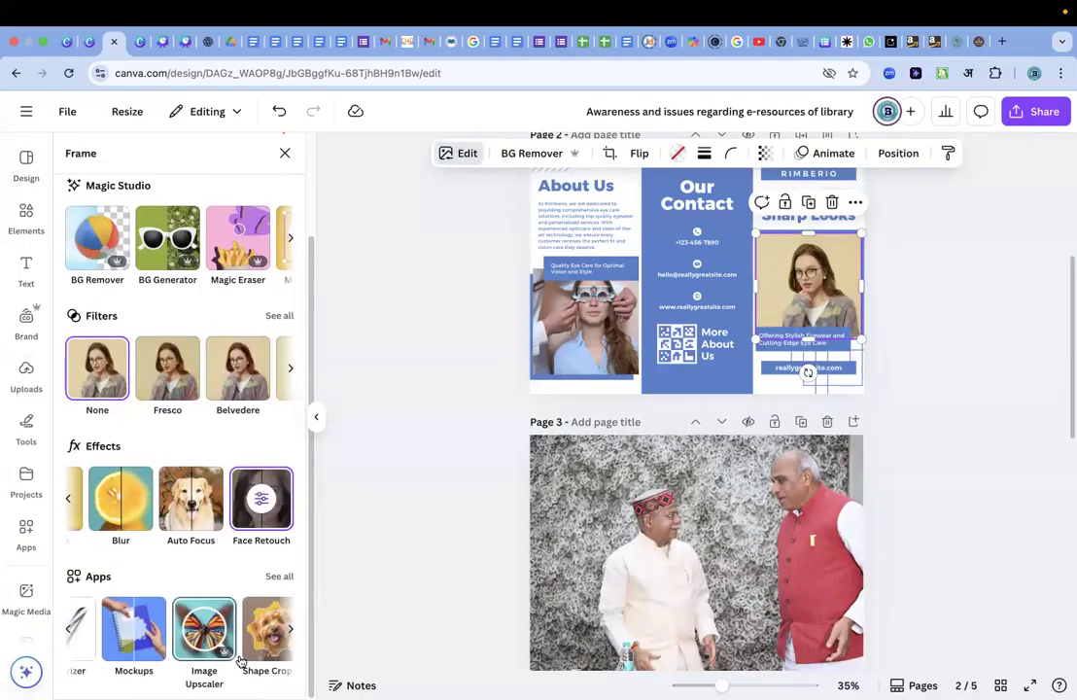
scroll(240, 661, "right", 1)
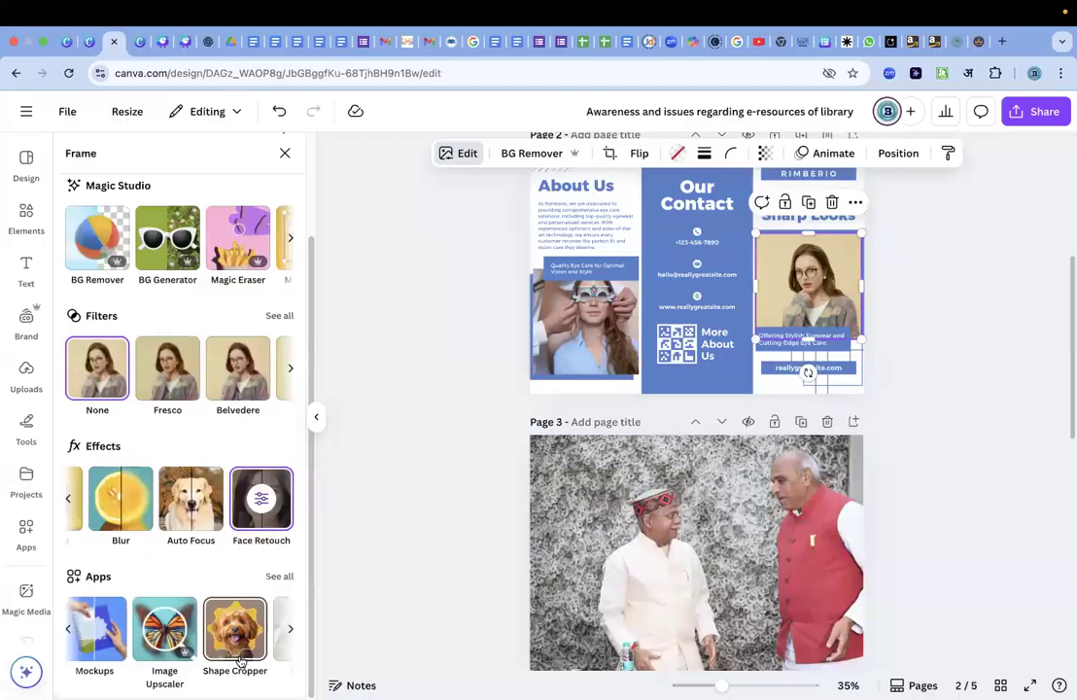
scroll(240, 661, "right", 5)
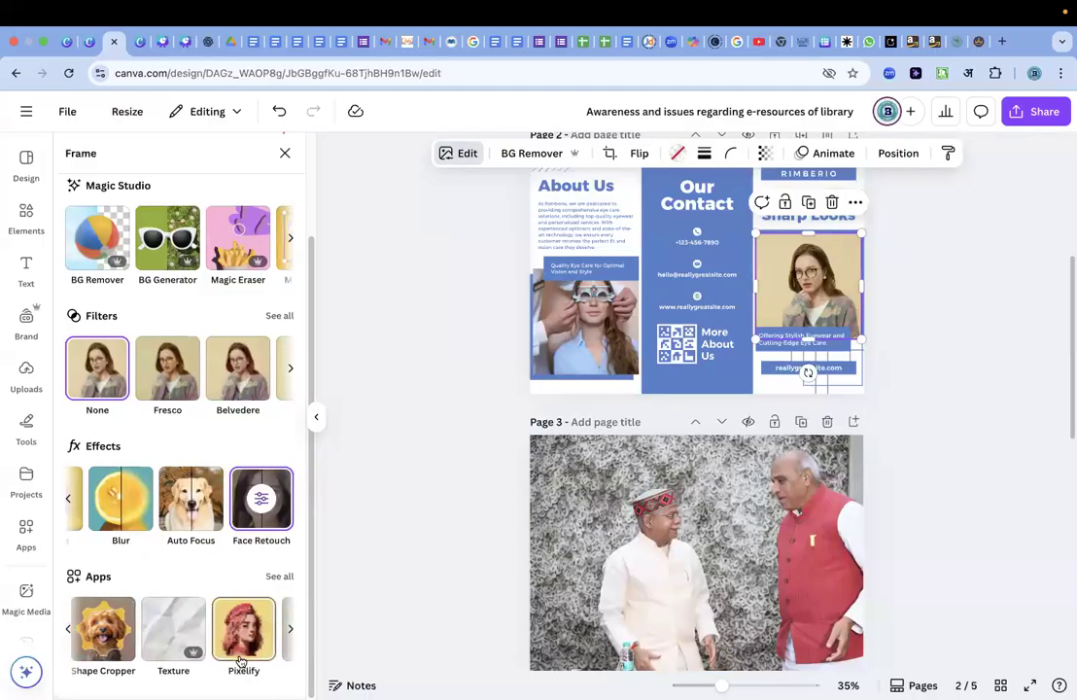
scroll(240, 661, "right", 3)
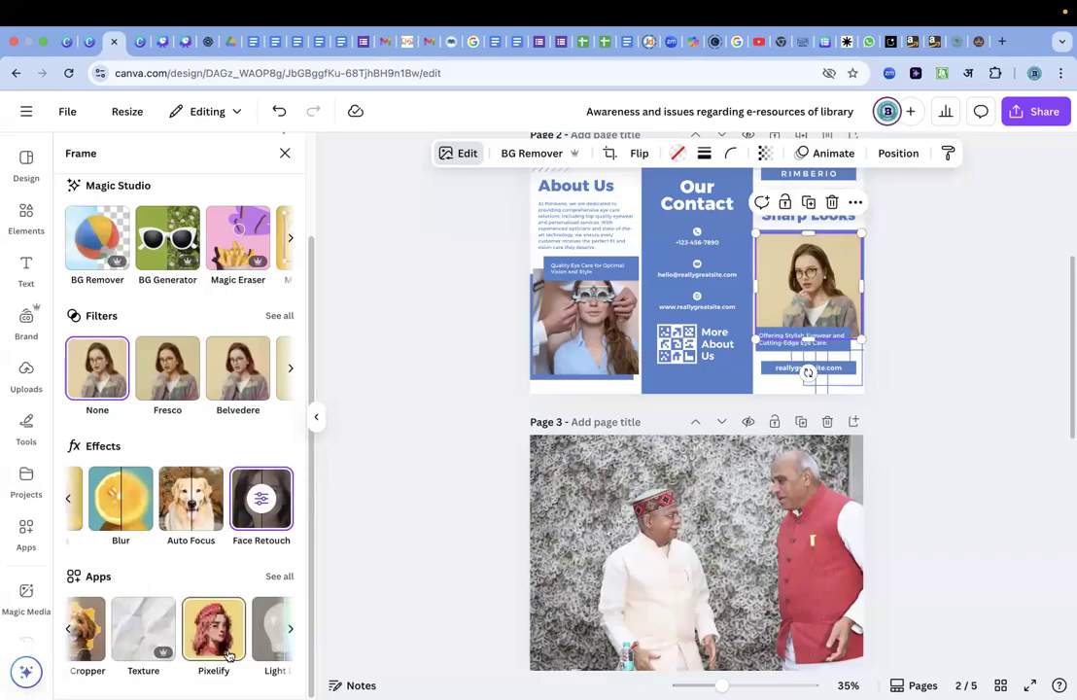
scroll(230, 656, "right", 4)
scroll(224, 656, "up", 1)
scroll(221, 654, "right", 3)
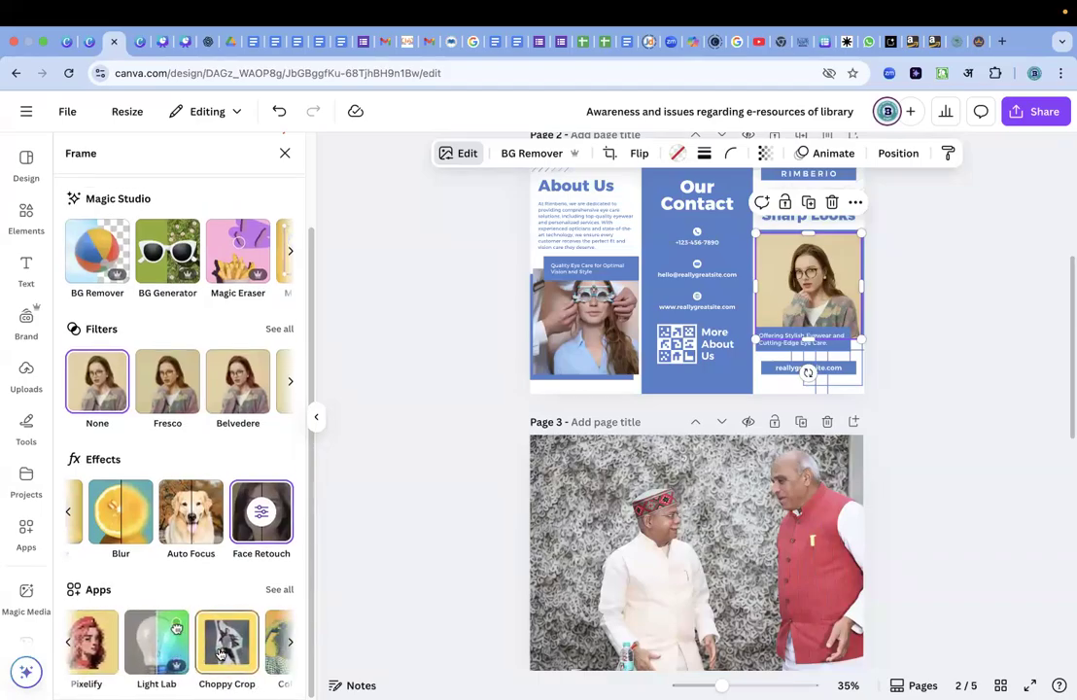
scroll(220, 654, "right", 5)
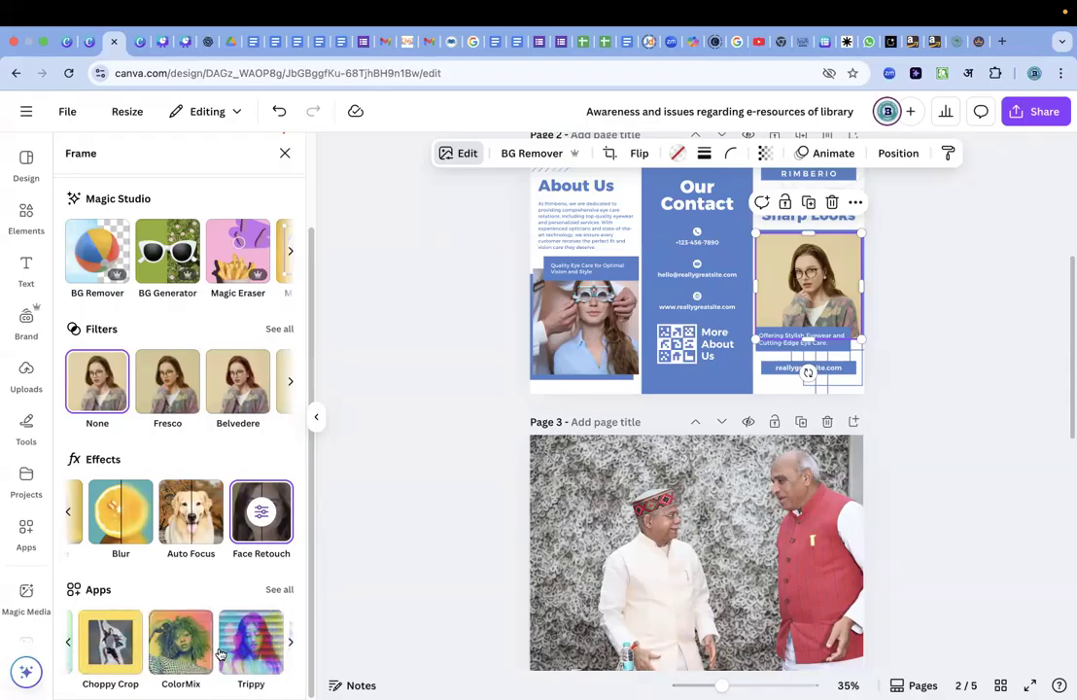
scroll(220, 654, "left", 10)
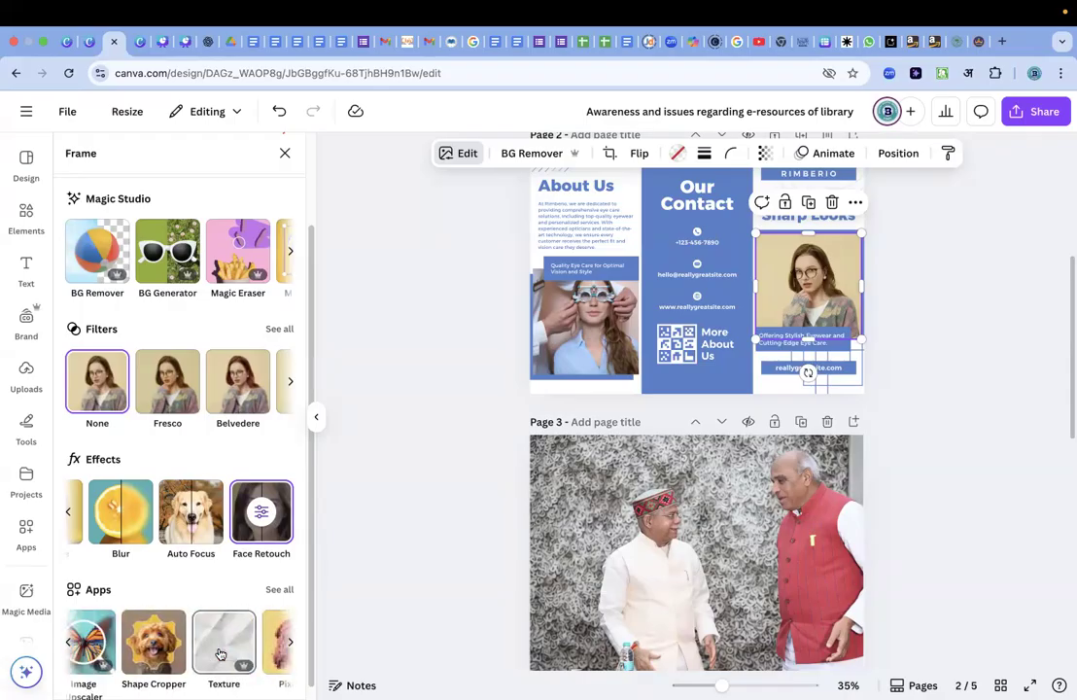
scroll(220, 653, "left", 2)
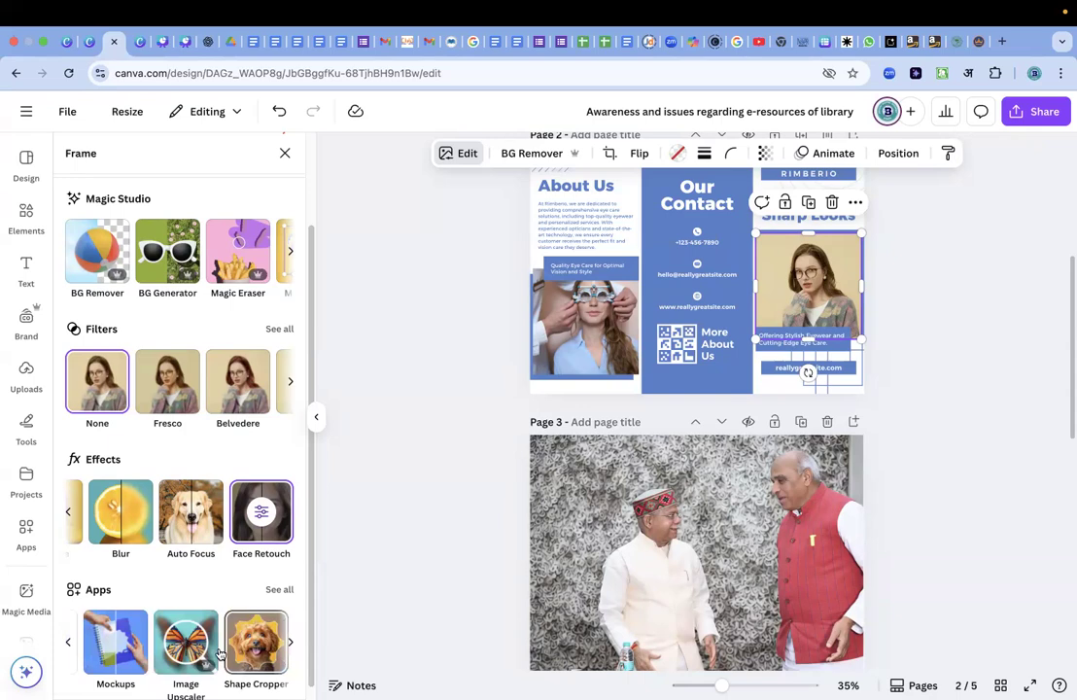
scroll(220, 653, "right", 6)
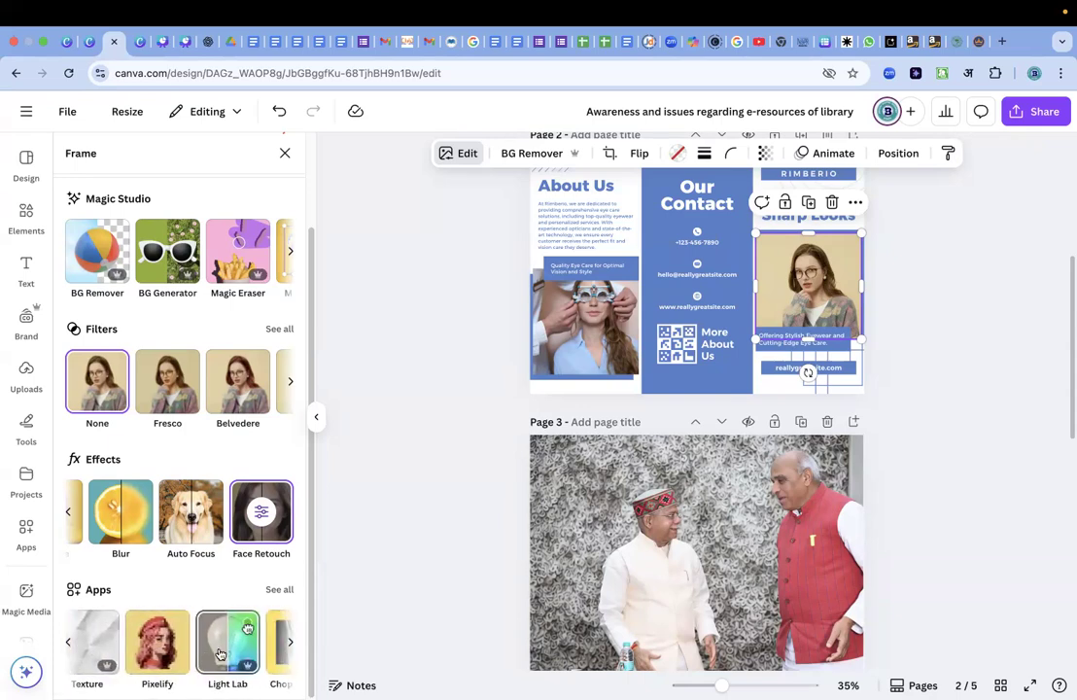
Pixelate the page 2 portrait of the woman in glasses with Pixelify at Pixel Scale 12, replacing the original image.
left_click(151, 649)
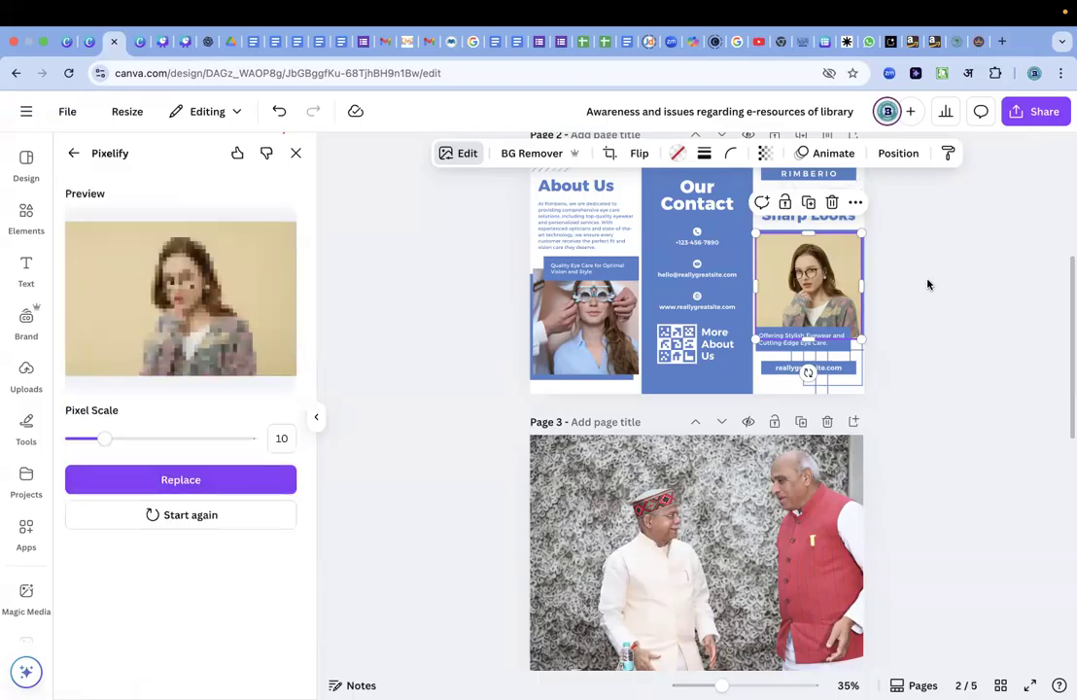
left_click_drag(108, 438, 48, 439)
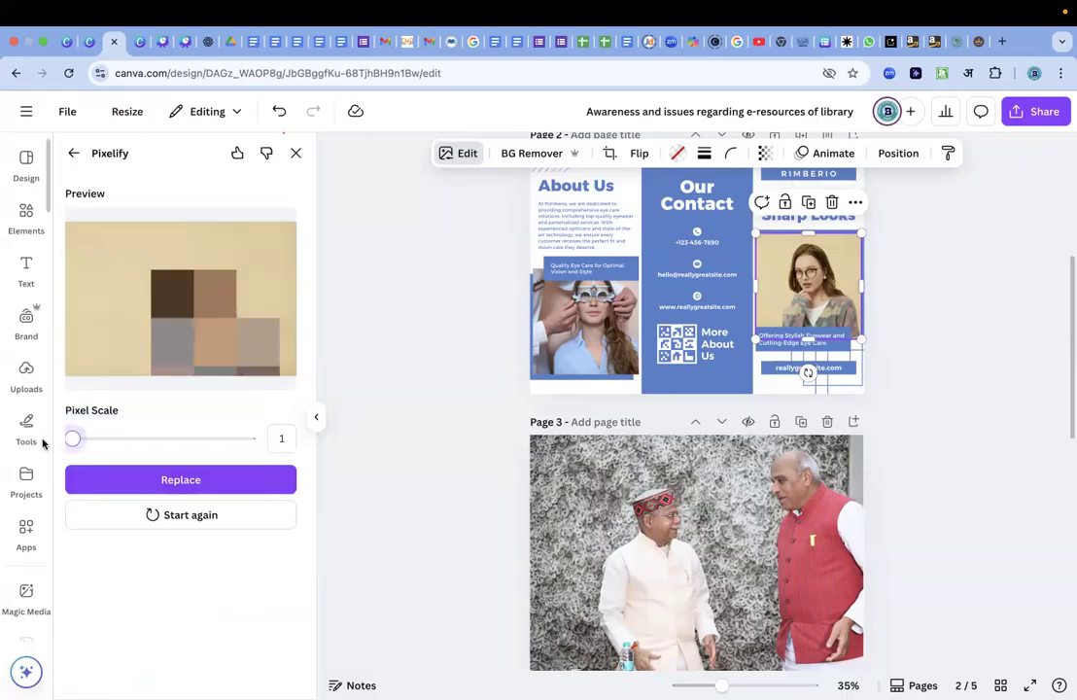
left_click_drag(72, 439, 112, 434)
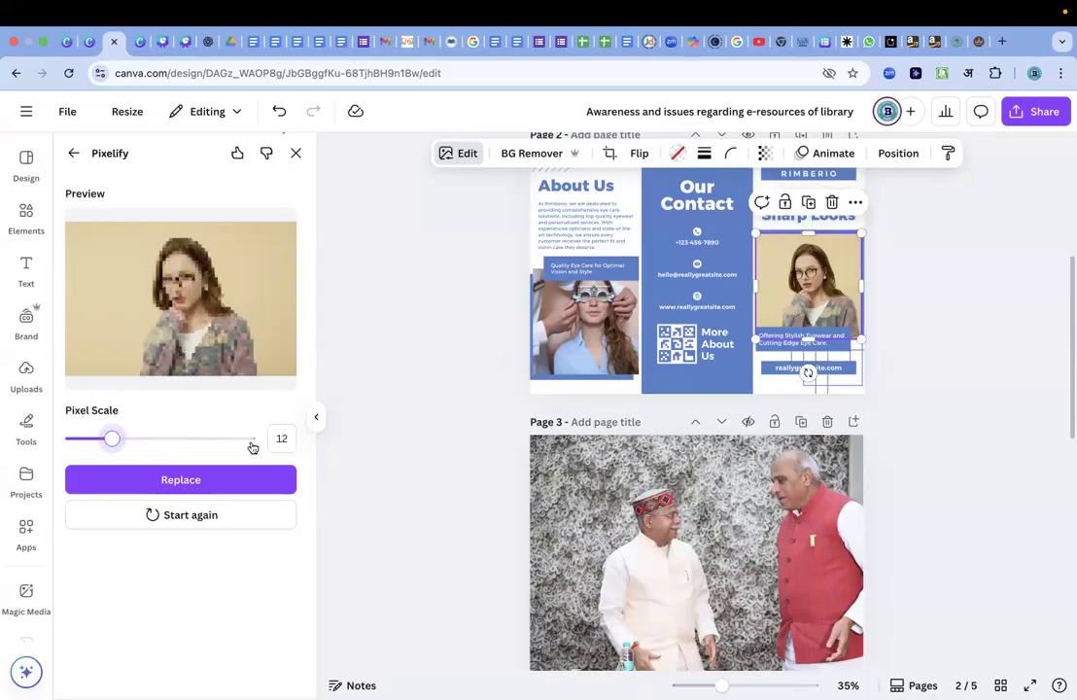
left_click(171, 480)
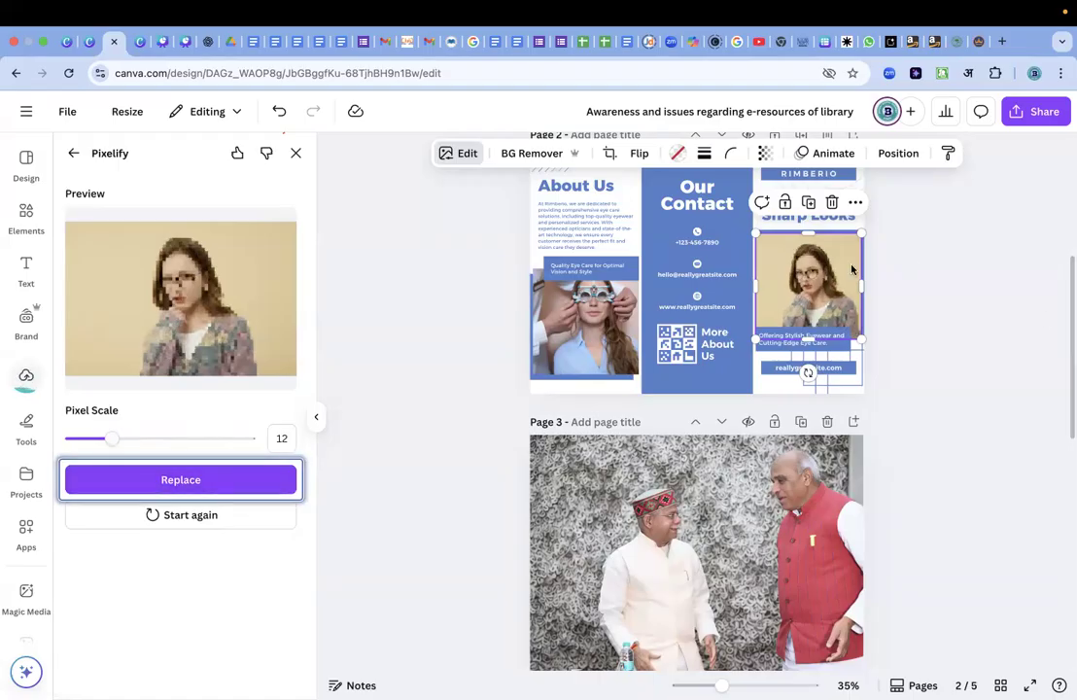
Pixelate the page 3 photo of the two standing men with Pixelify at Pixel Scale 17, replacing the original image.
scroll(866, 455, "down", 1)
scroll(866, 455, "down", 2)
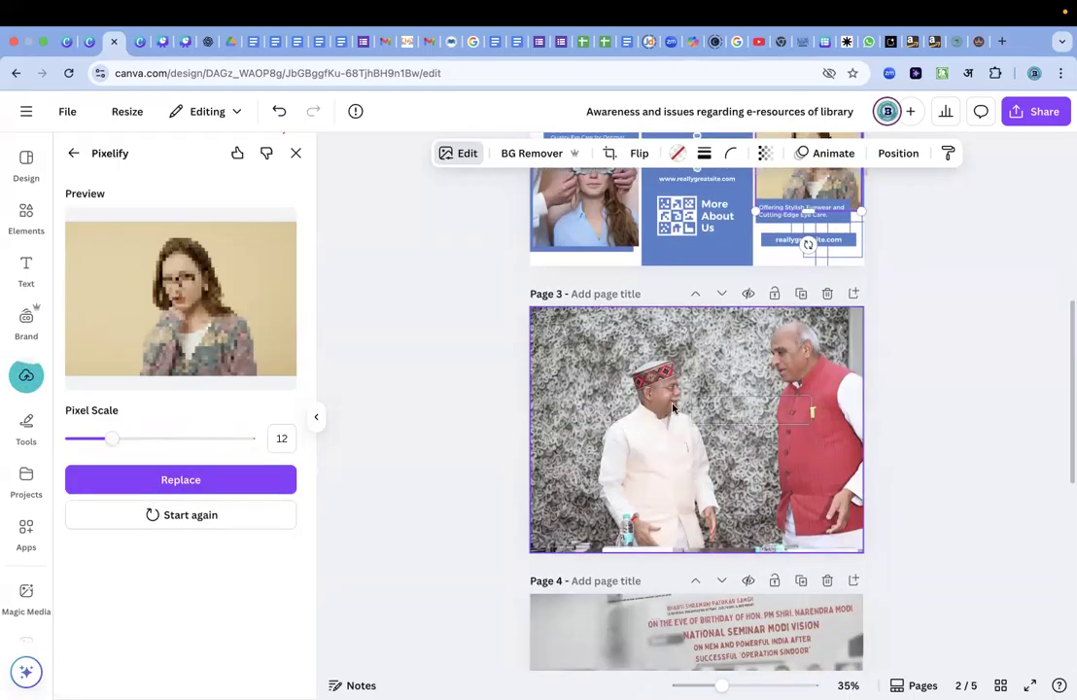
left_click(672, 408)
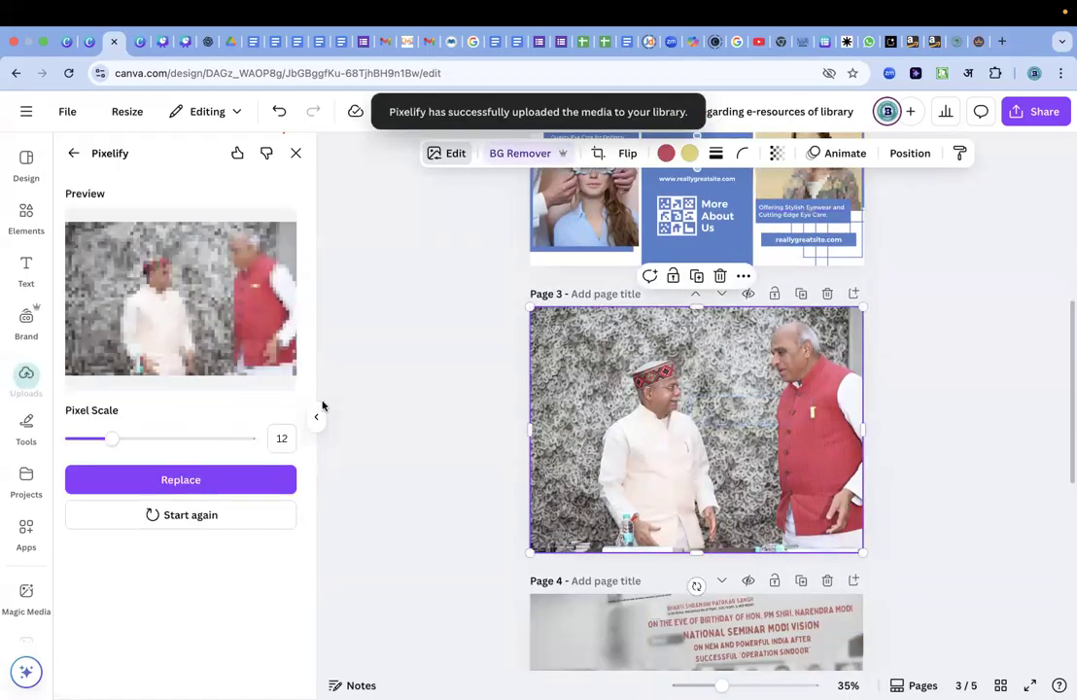
mouse_move(108, 441)
left_mouse_down()
mouse_move(258, 450)
mouse_move(129, 439)
left_mouse_up()
left_click(180, 479)
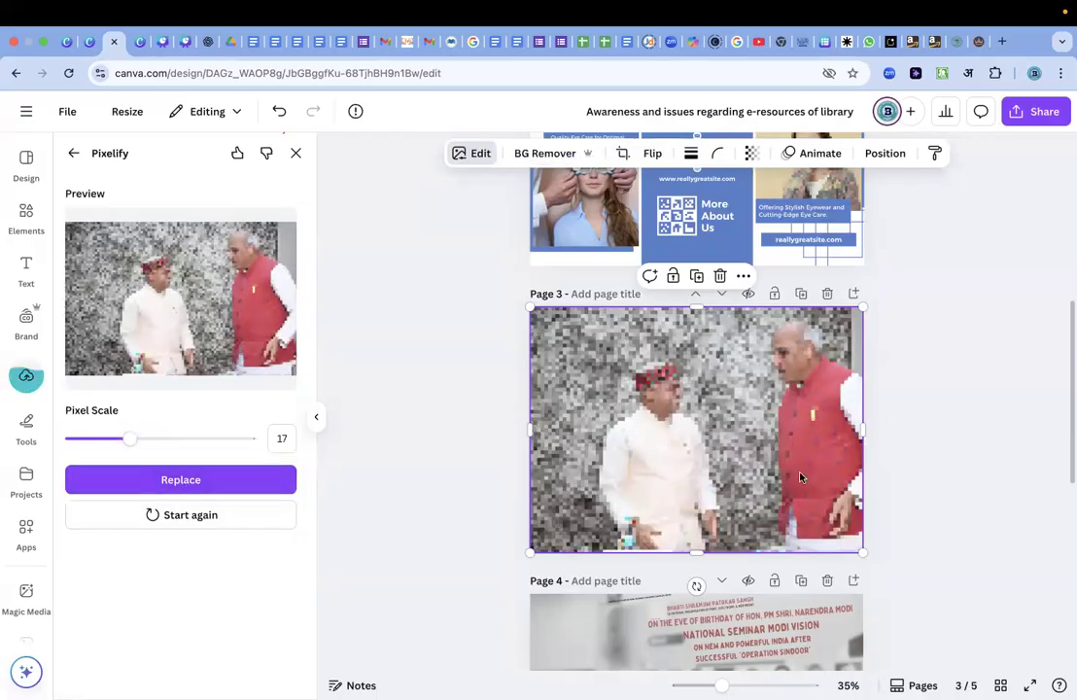
scroll(791, 498, "down", 5)
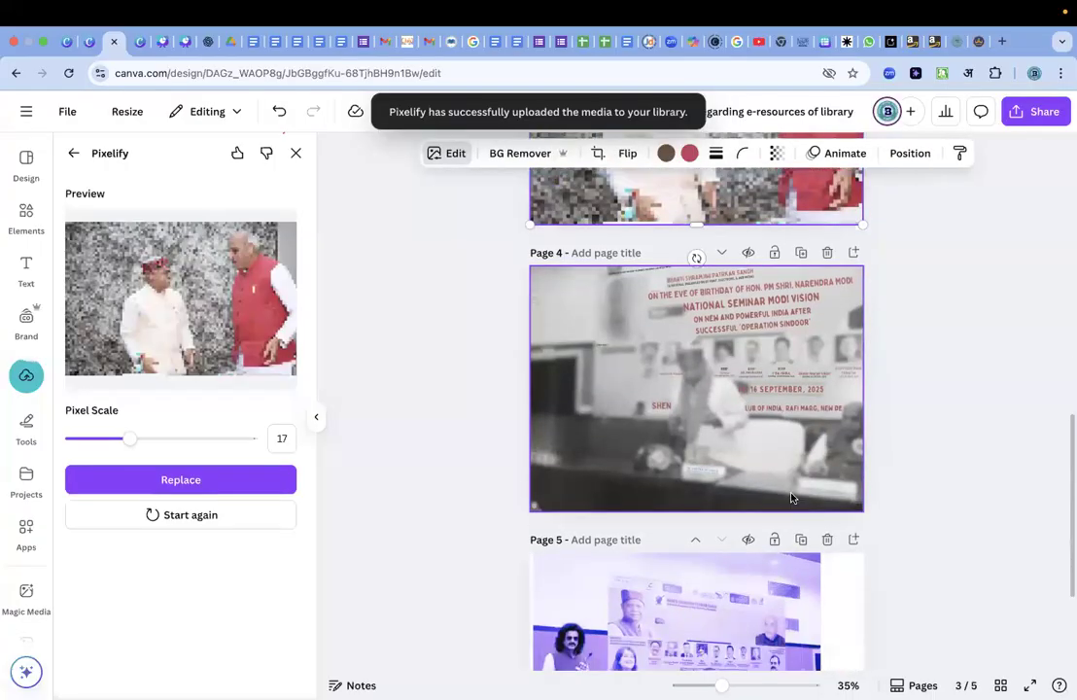
scroll(791, 498, "up", 10)
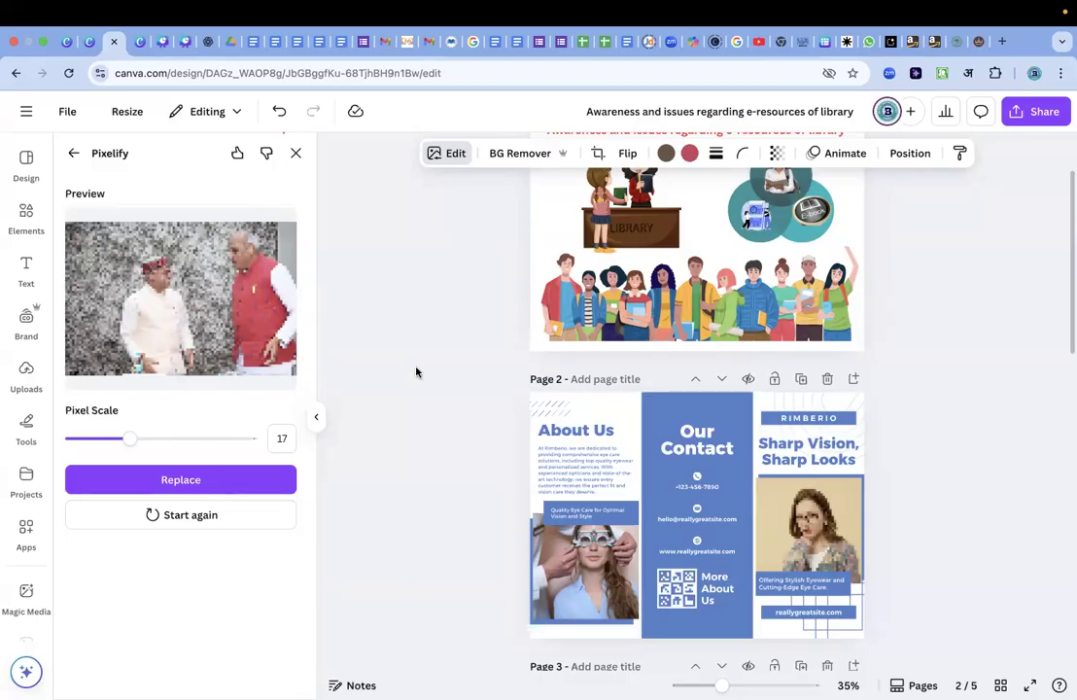
scroll(416, 373, "down", 10)
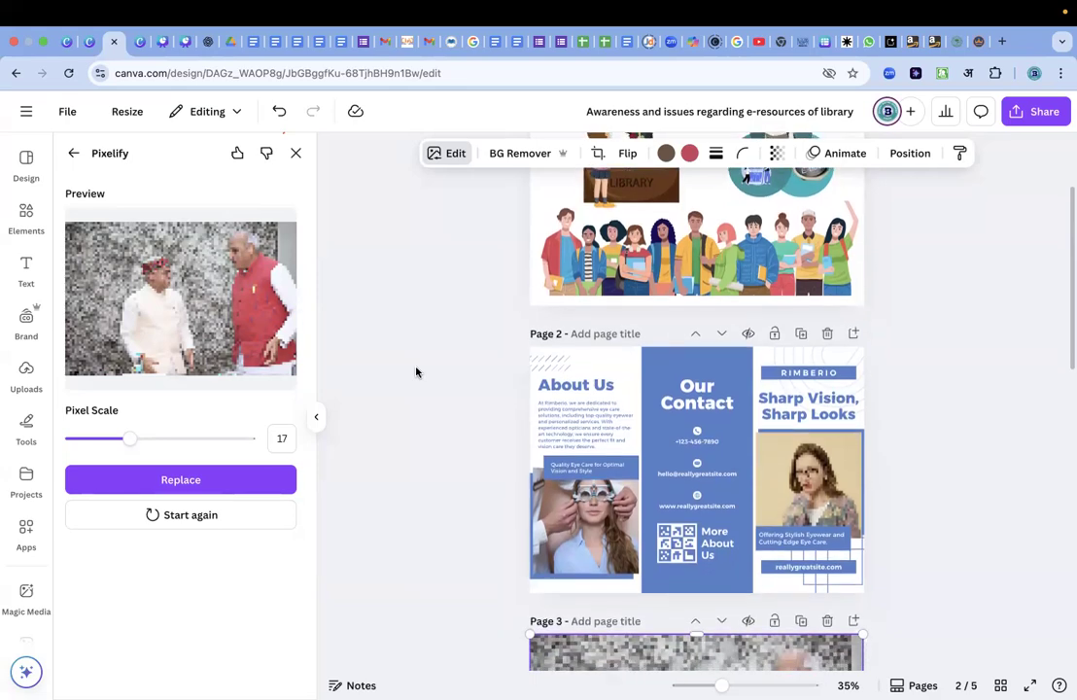
scroll(417, 372, "down", 5)
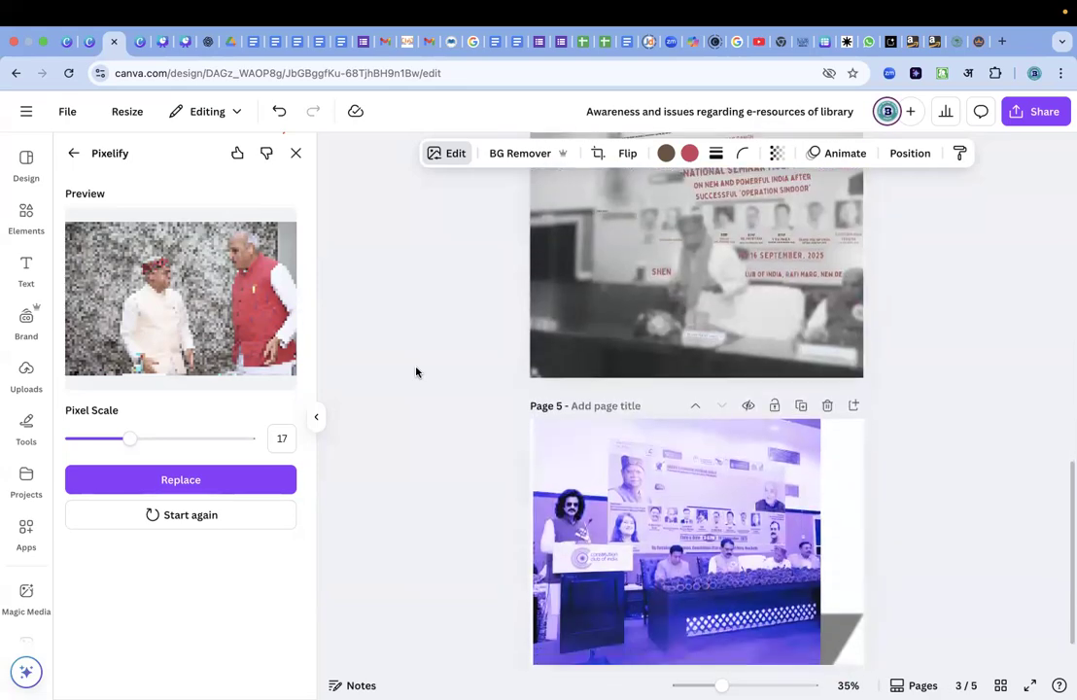
scroll(416, 372, "up", 15)
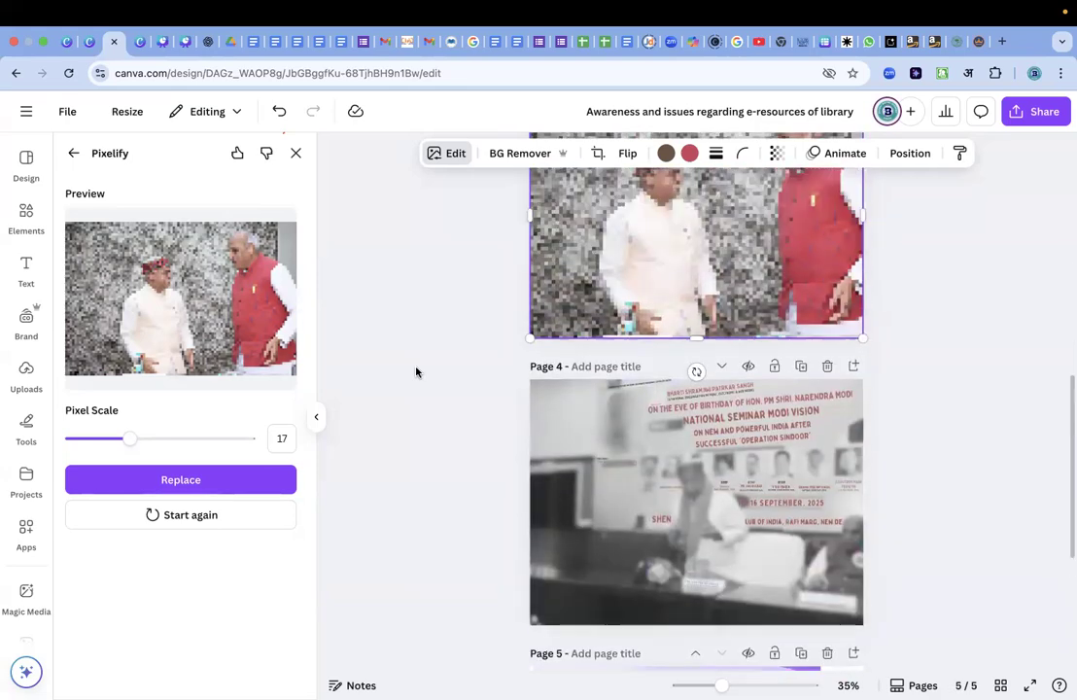
scroll(416, 372, "up", 3)
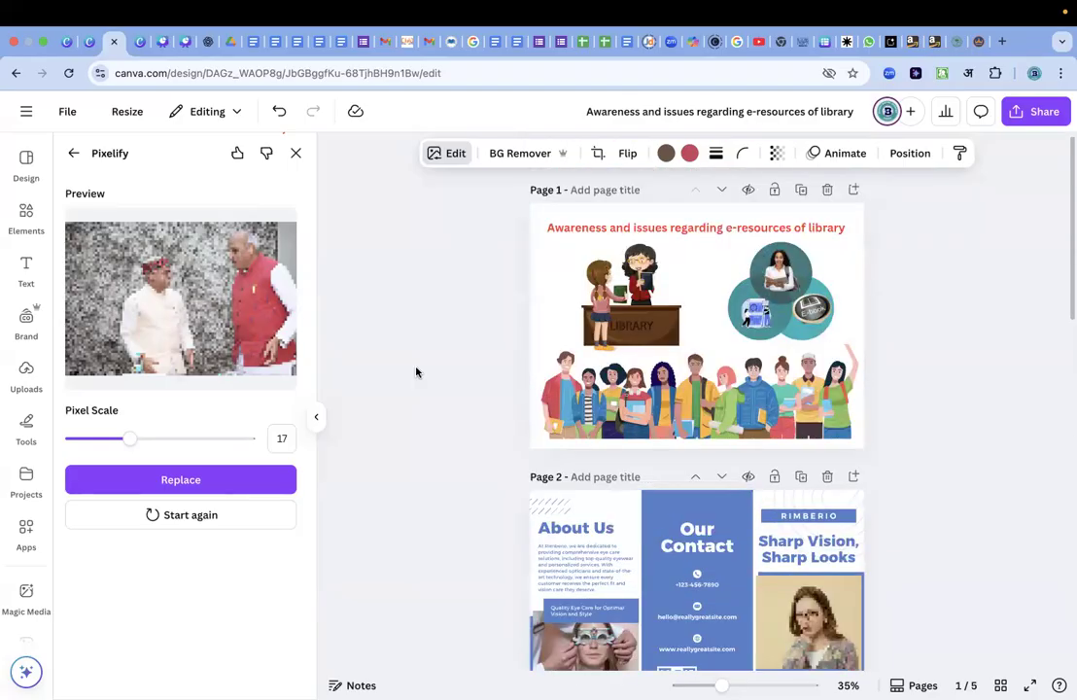